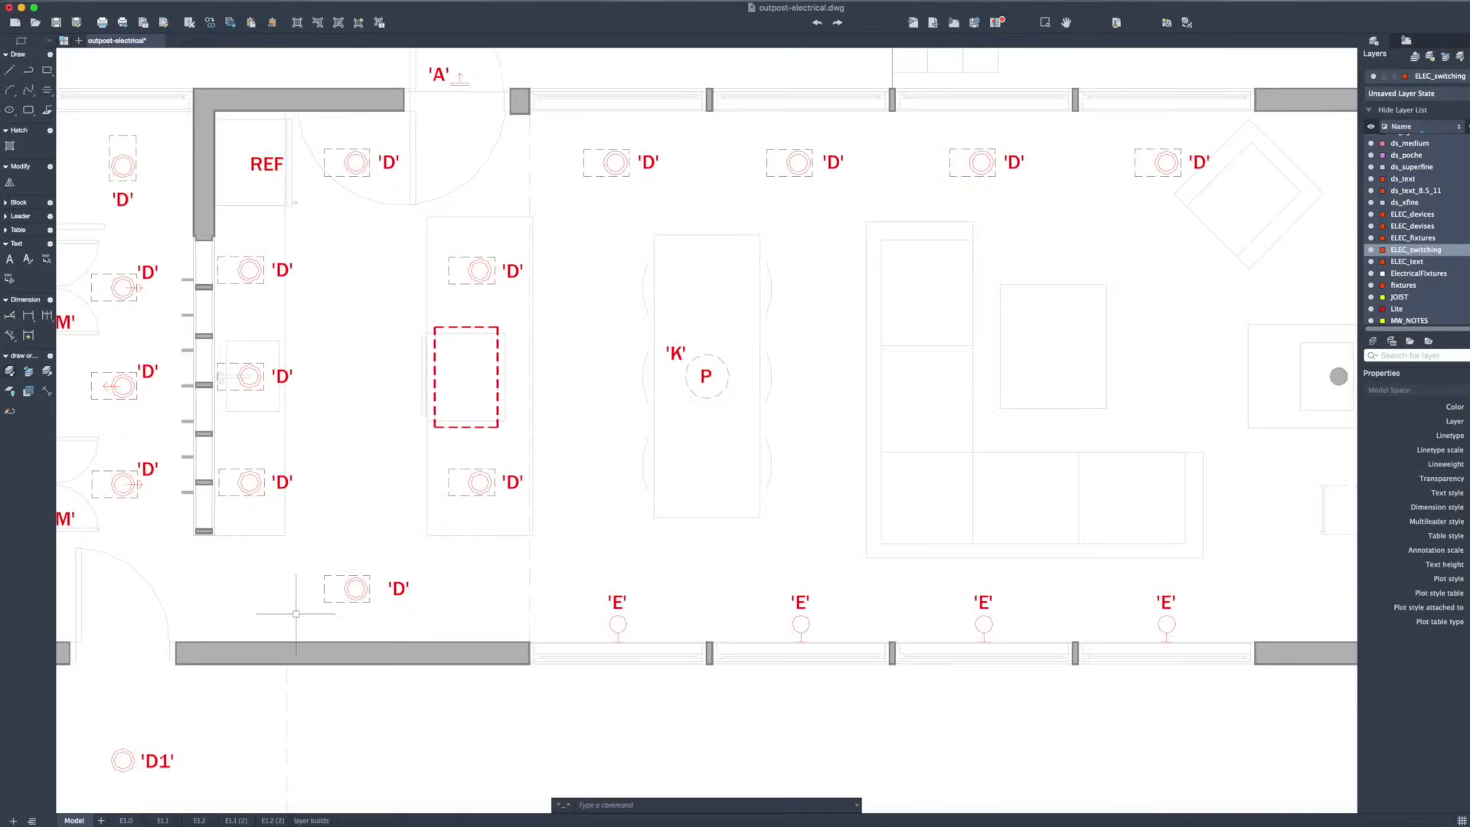
{"action": "left_click", "coordinate": [297, 614]}
{"action": "left_click", "coordinate": [451, 548]}
{"action": "key", "text": "Escape"}
{"action": "scroll", "coordinate": [338, 593], "scroll_direction": "up", "scroll_amount": 5}
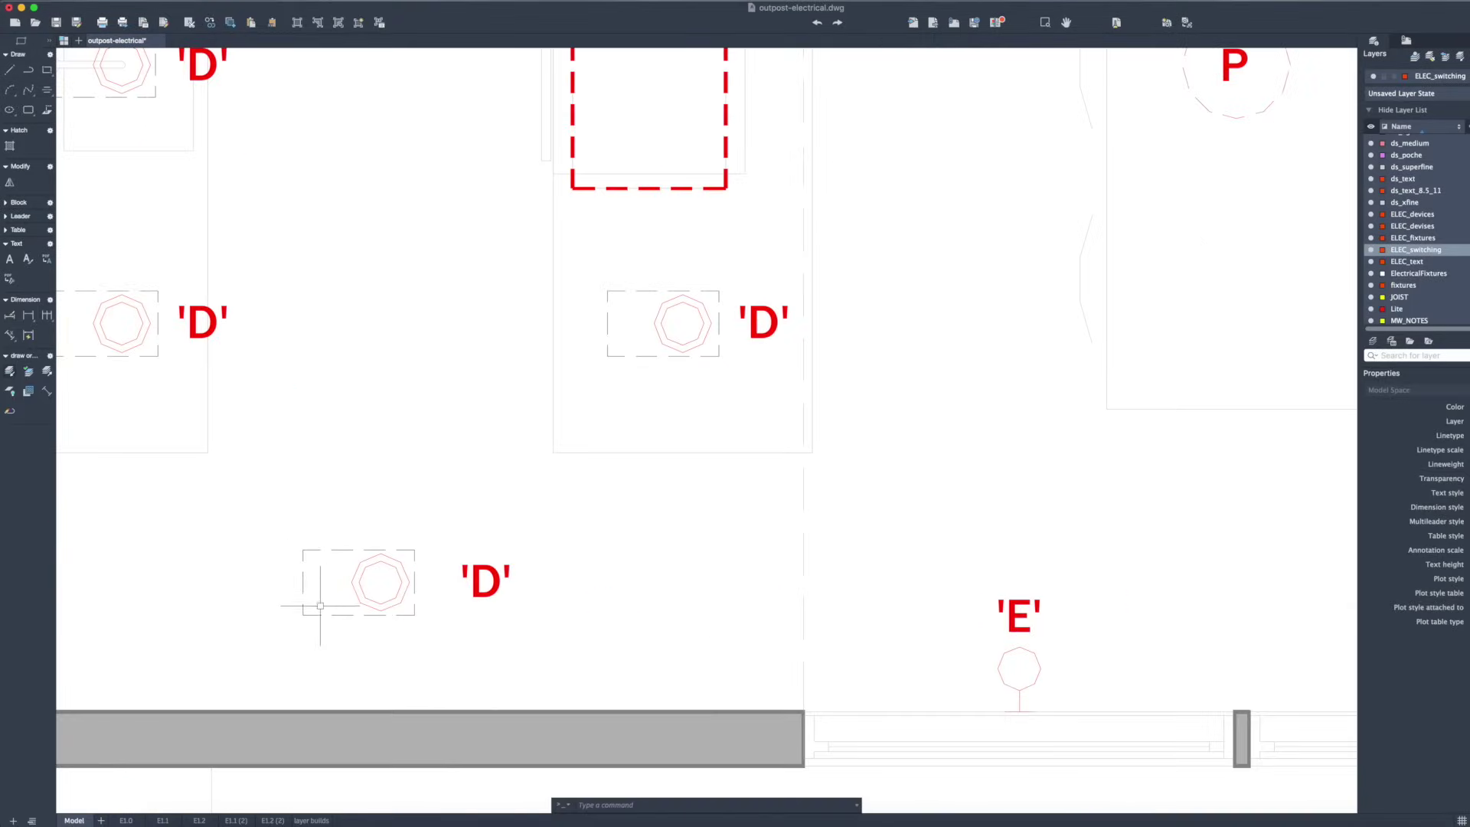
{"action": "left_click", "coordinate": [414, 609]}
{"action": "left_click", "coordinate": [406, 611]}
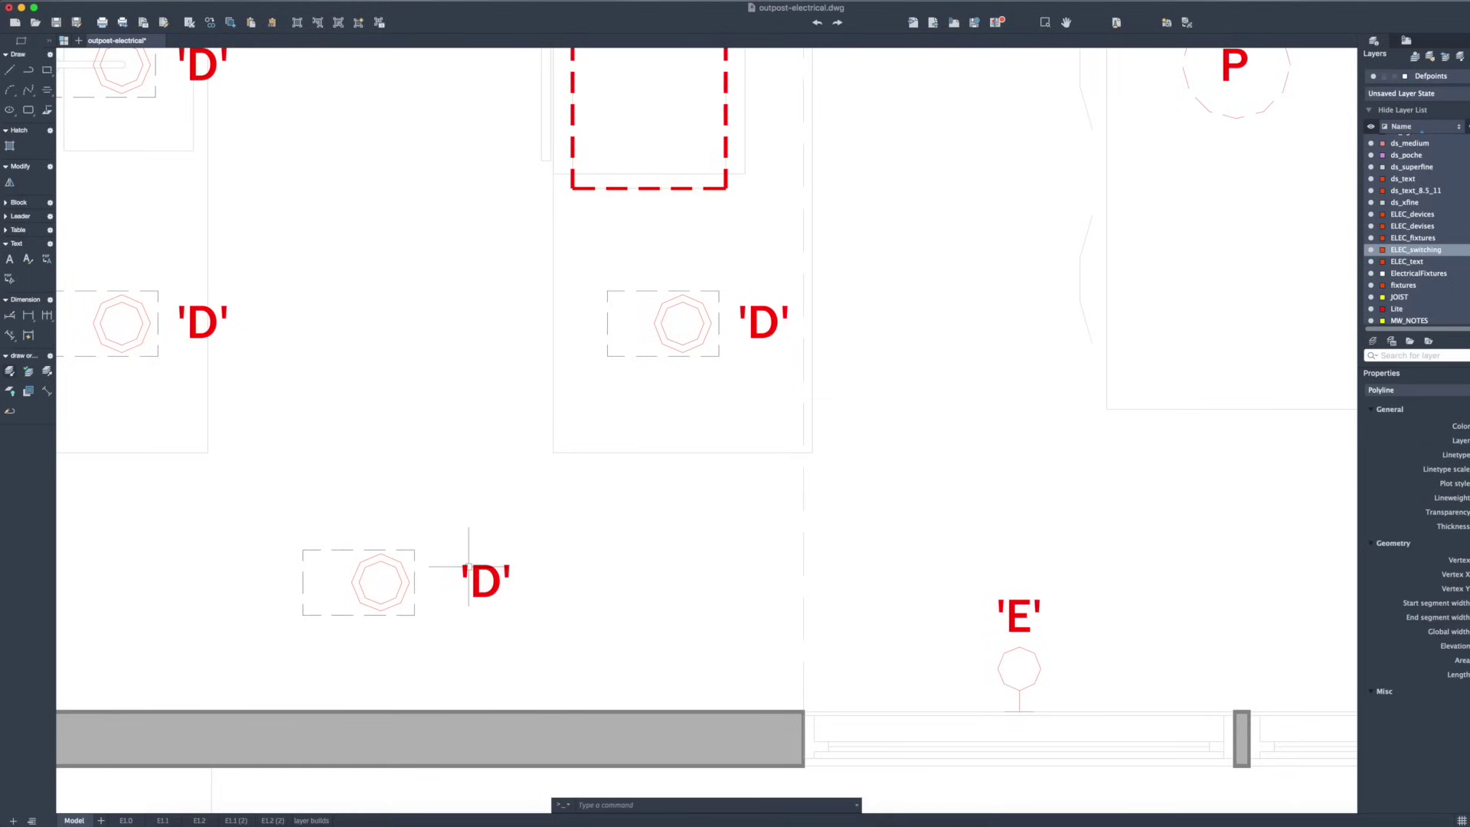
{"action": "key", "text": "Escape"}
{"action": "scroll", "coordinate": [384, 624], "scroll_direction": "down", "scroll_amount": 5}
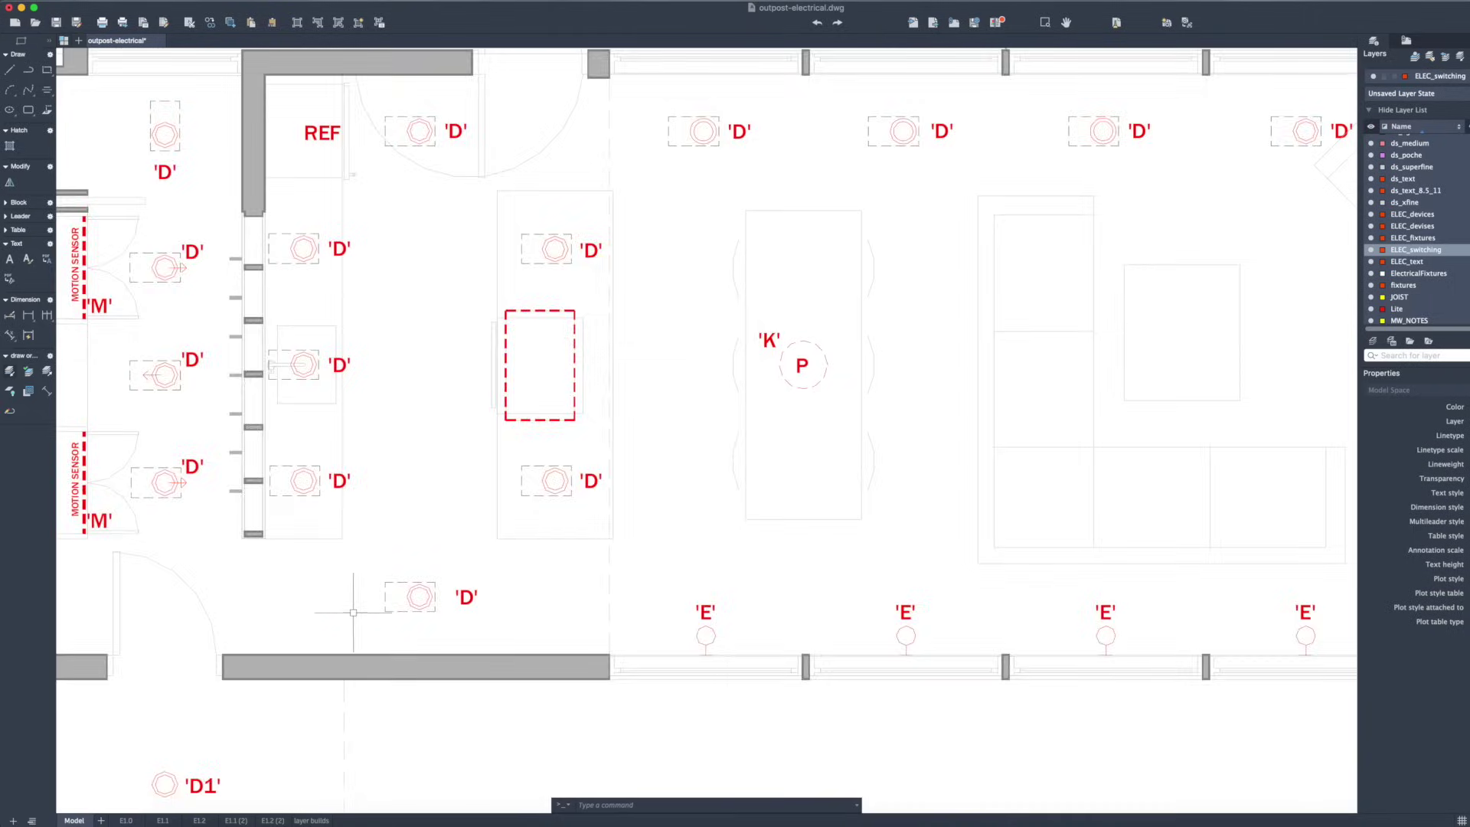
Copy the 'E' label of the first wall light along the lower window wall straight up, directly above the original.
{"action": "scroll", "coordinate": [354, 601], "scroll_direction": "up", "scroll_amount": 4}
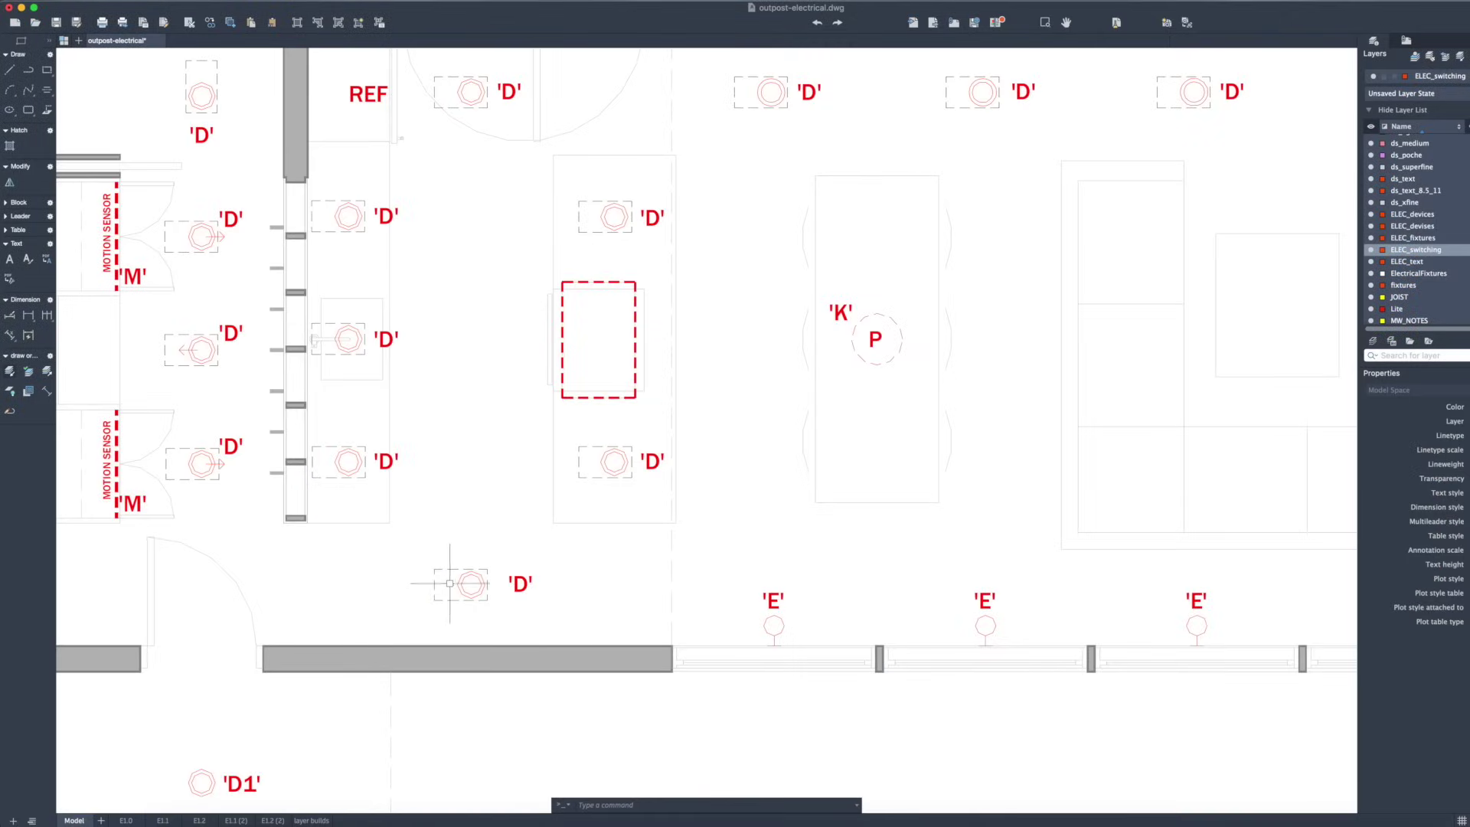
{"action": "scroll", "coordinate": [475, 571], "scroll_direction": "down", "scroll_amount": 1}
{"action": "scroll", "coordinate": [775, 589], "scroll_direction": "up", "scroll_amount": 4}
{"action": "key", "text": "Return"}
{"action": "left_click", "coordinate": [617, 571]}
{"action": "key", "text": "Return"}
{"action": "left_click", "coordinate": [718, 594]}
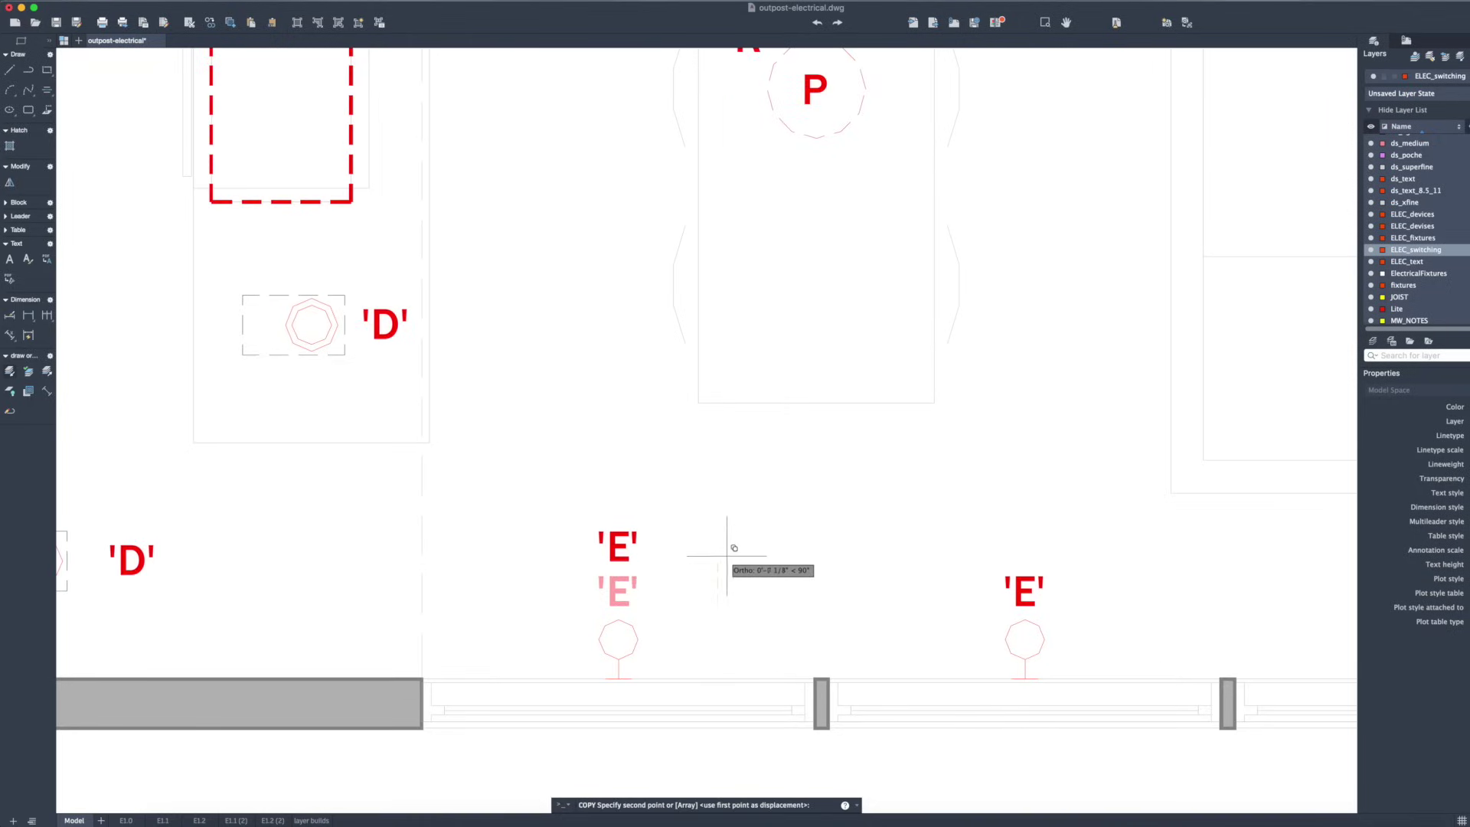
{"action": "left_click", "coordinate": [728, 554]}
{"action": "key", "text": "Return"}
Change the copied label above the first 'E' light to the mounting height +7'-6".
{"action": "double_click", "coordinate": [620, 534]}
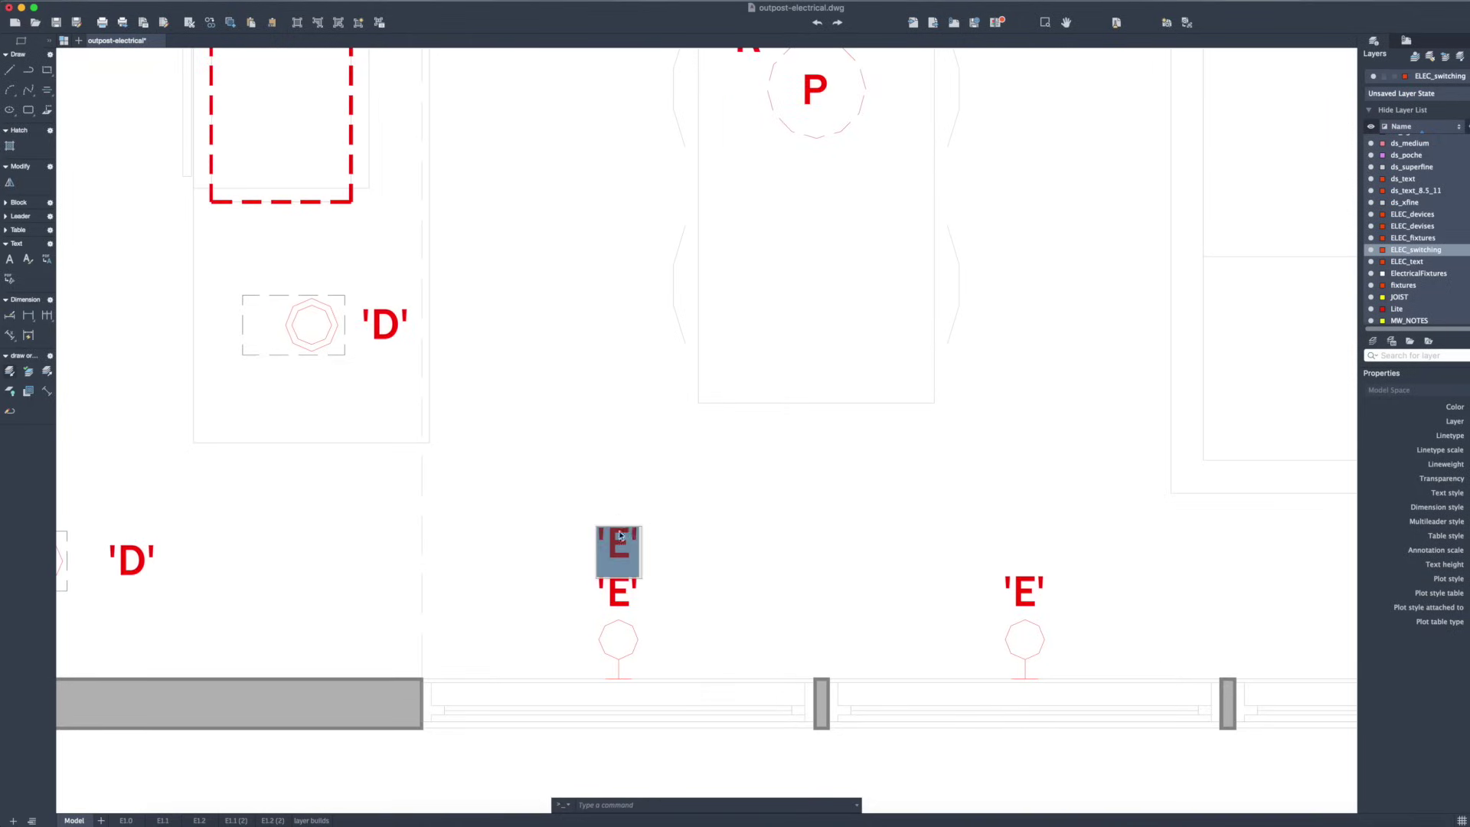
{"action": "type", "text": "+7'-6\""}
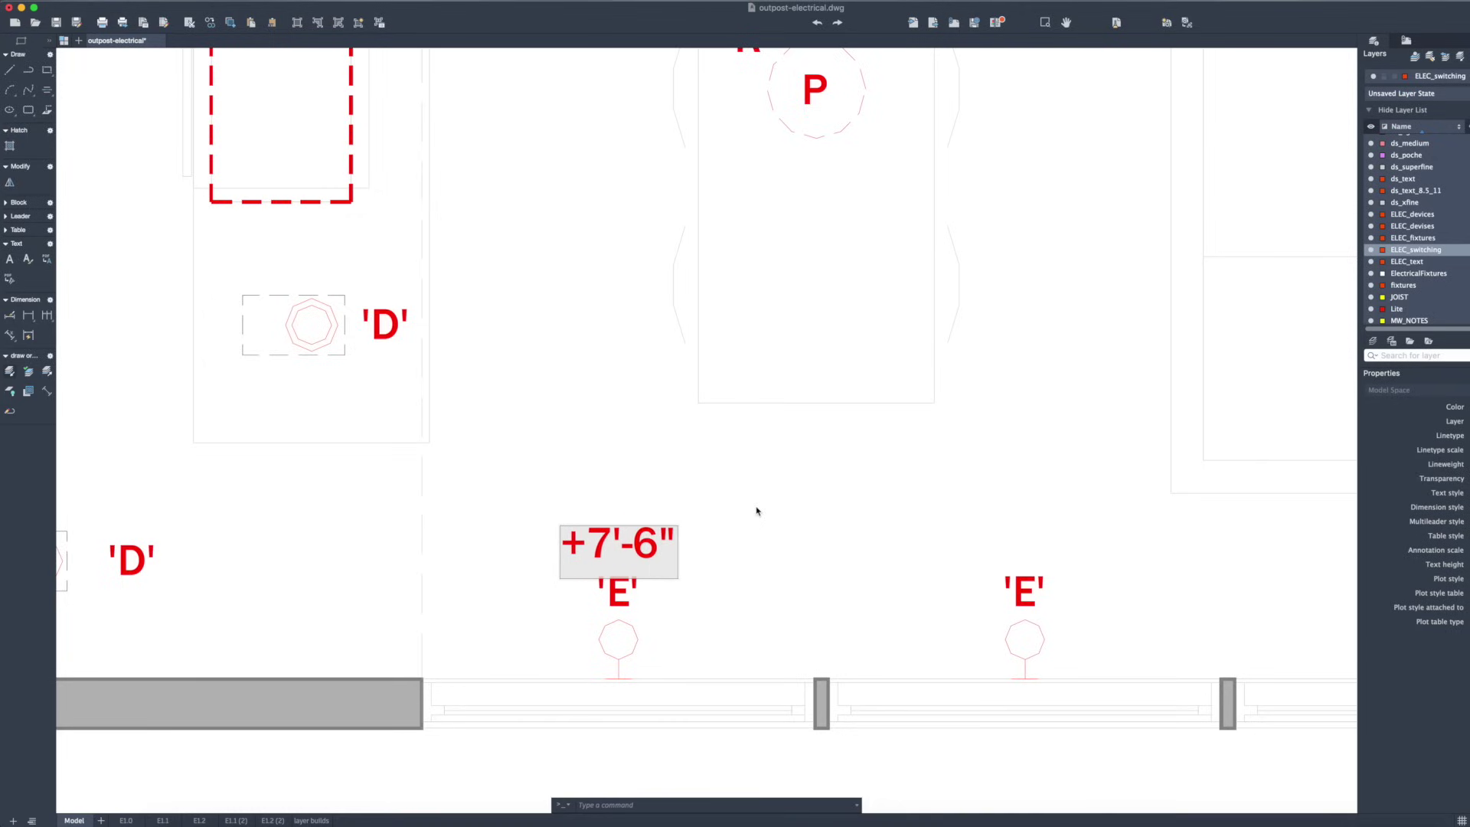
{"action": "left_click", "coordinate": [753, 490]}
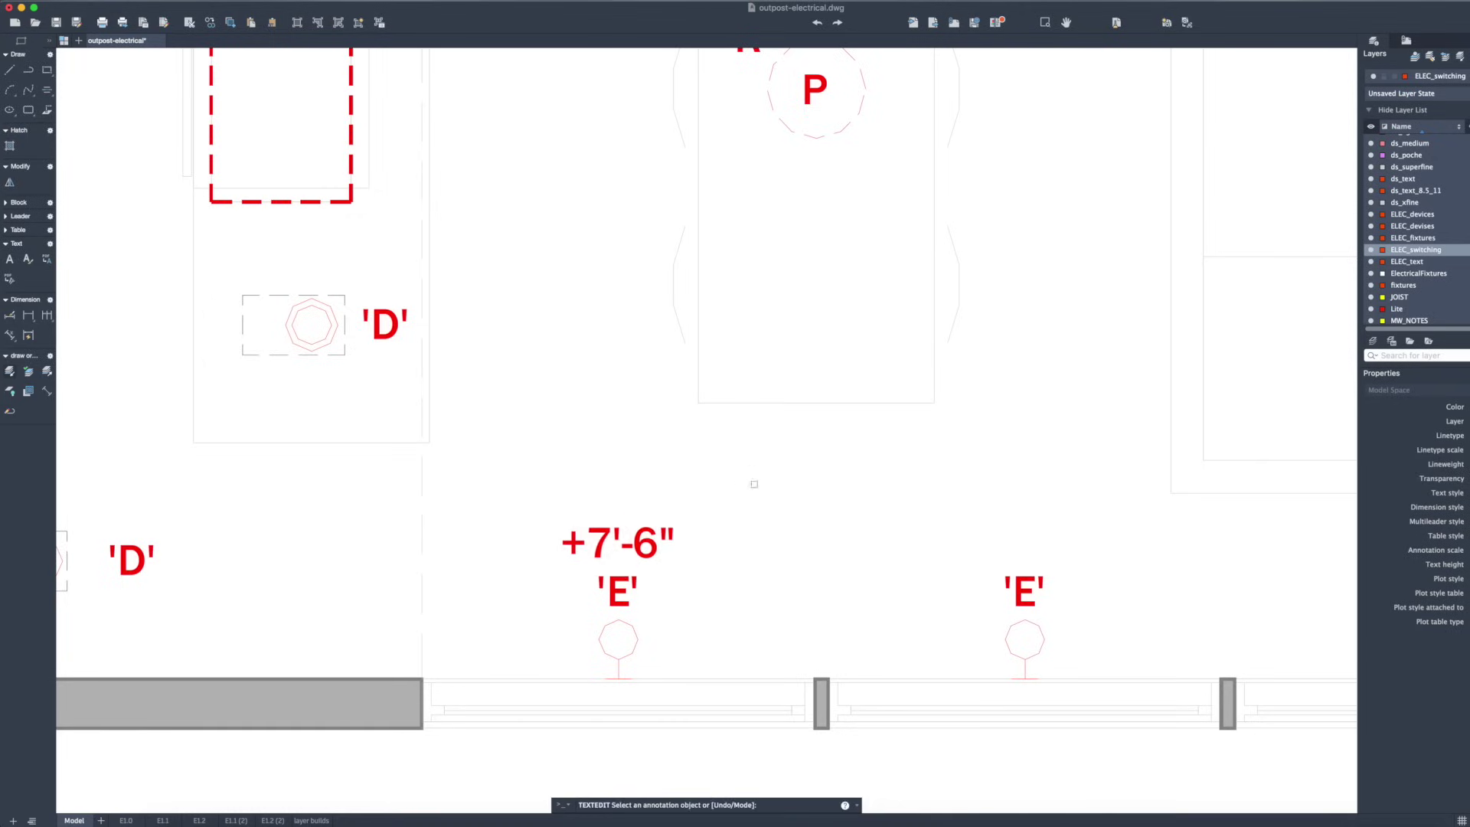
{"action": "scroll", "coordinate": [574, 469], "scroll_direction": "down", "scroll_amount": 3}
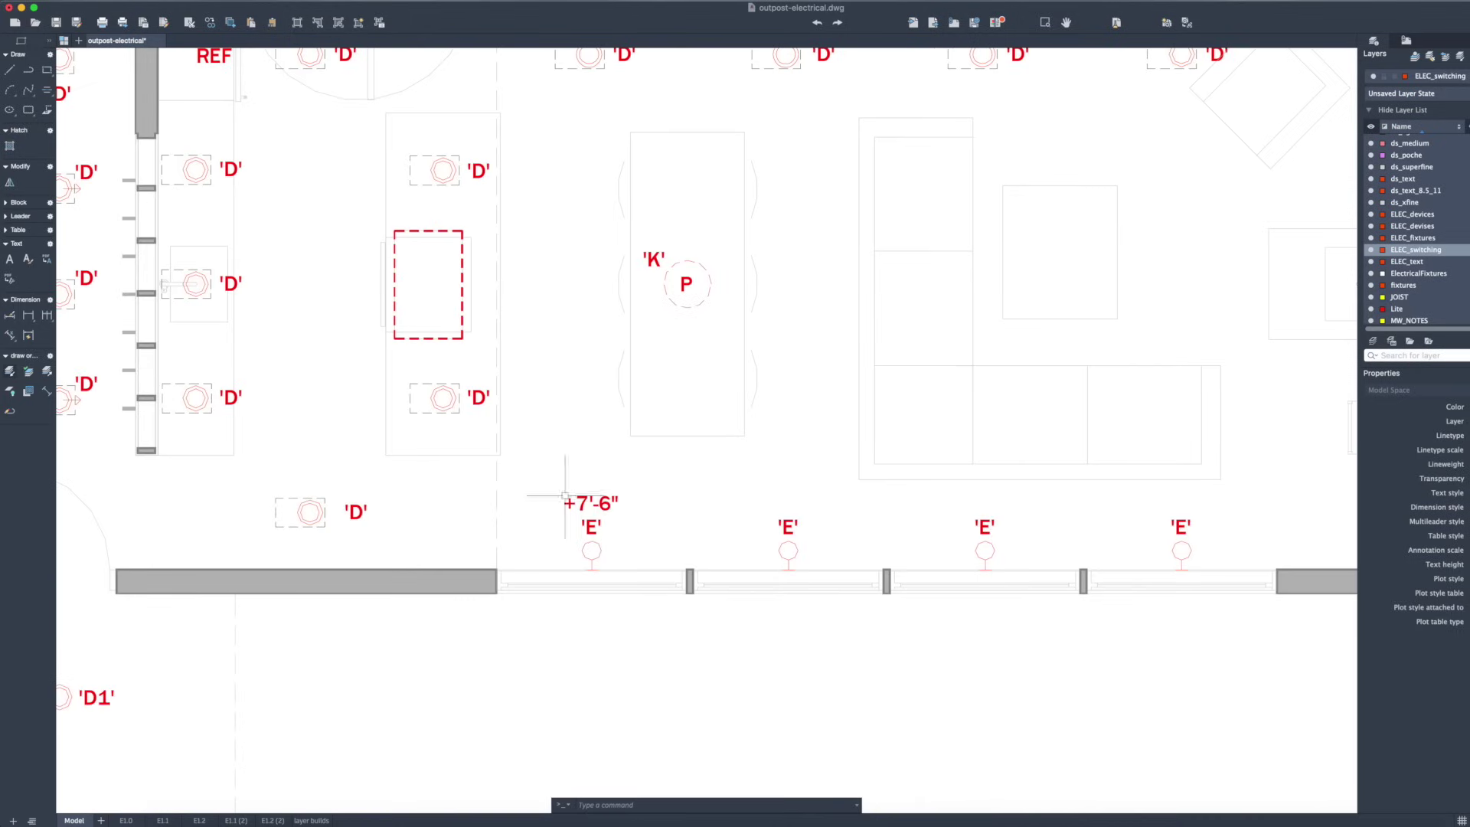
{"action": "scroll", "coordinate": [582, 499], "scroll_direction": "down", "scroll_amount": 1}
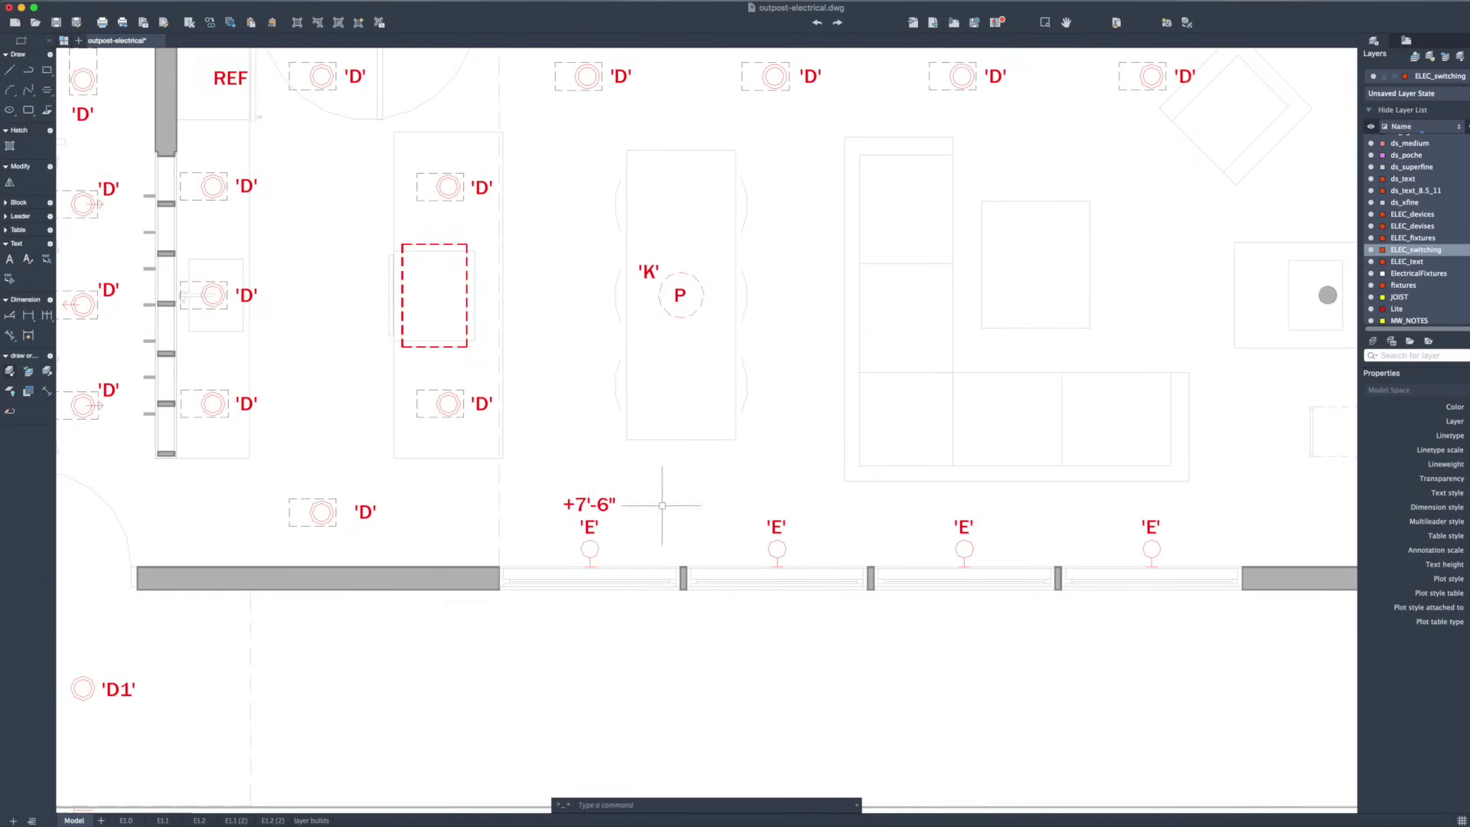
{"action": "scroll", "coordinate": [581, 529], "scroll_direction": "down", "scroll_amount": 1}
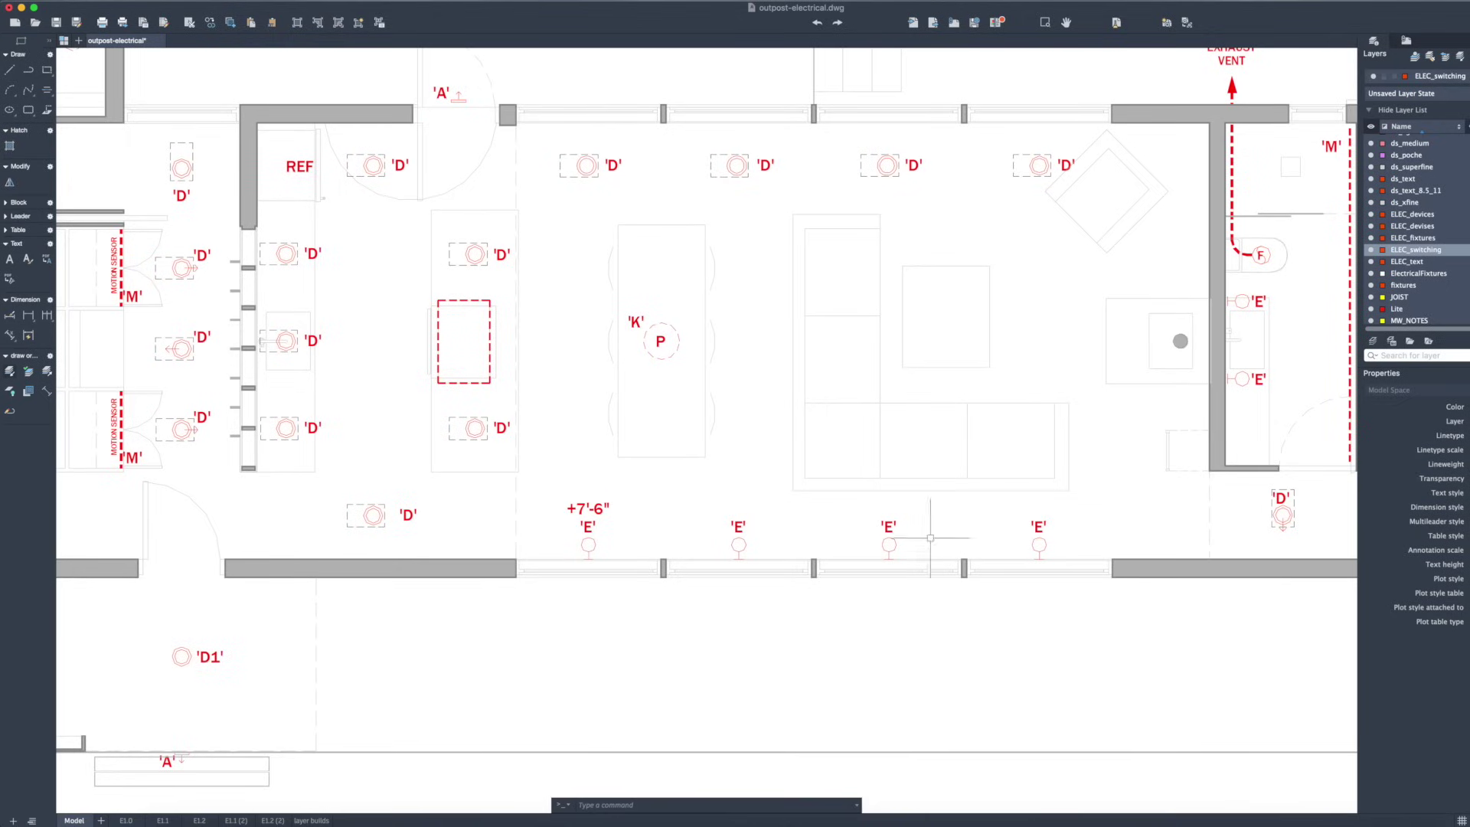
{"action": "scroll", "coordinate": [628, 547], "scroll_direction": "down", "scroll_amount": 1}
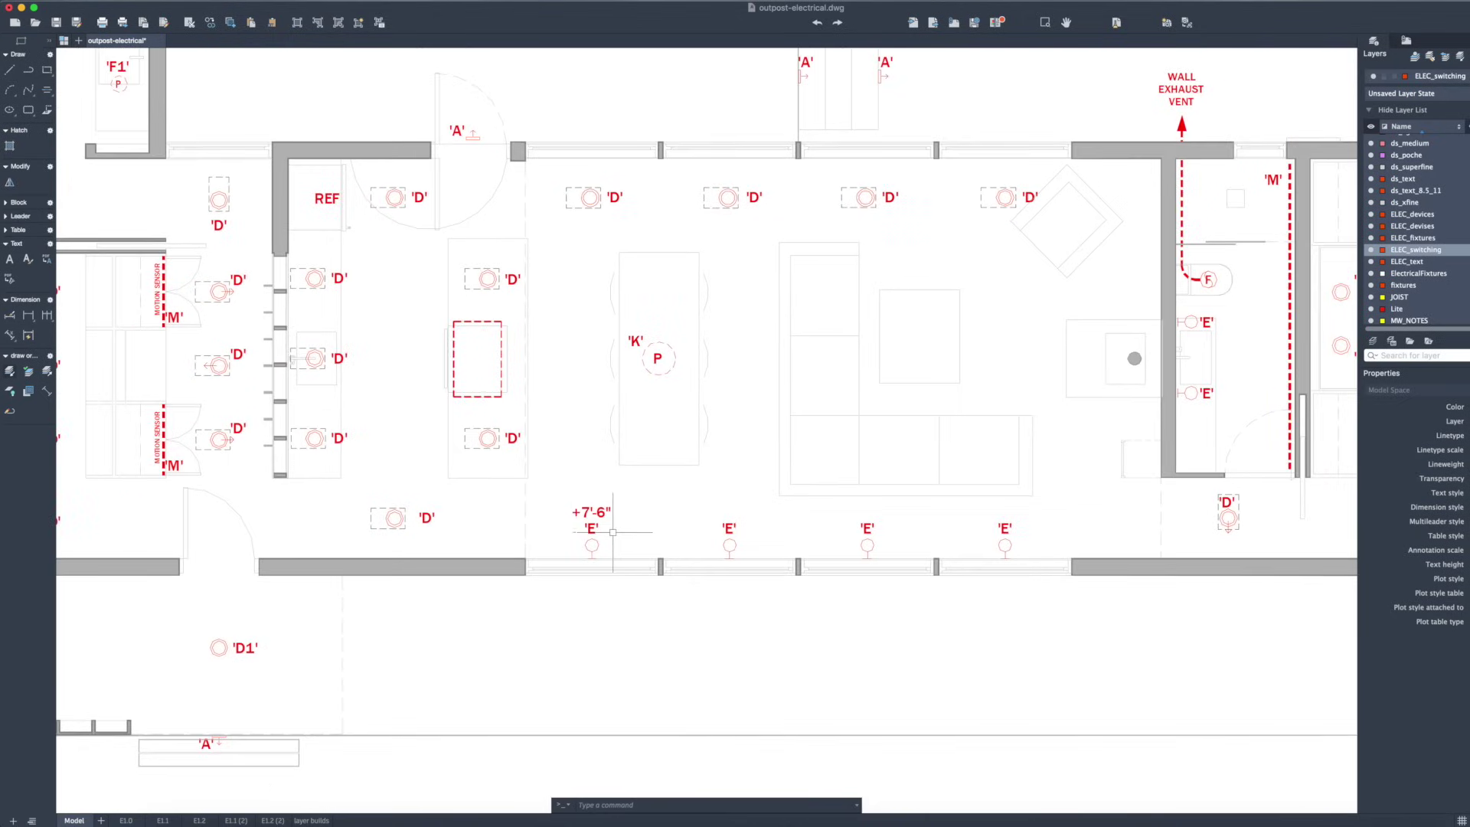
{"action": "scroll", "coordinate": [639, 337], "scroll_direction": "up", "scroll_amount": 3}
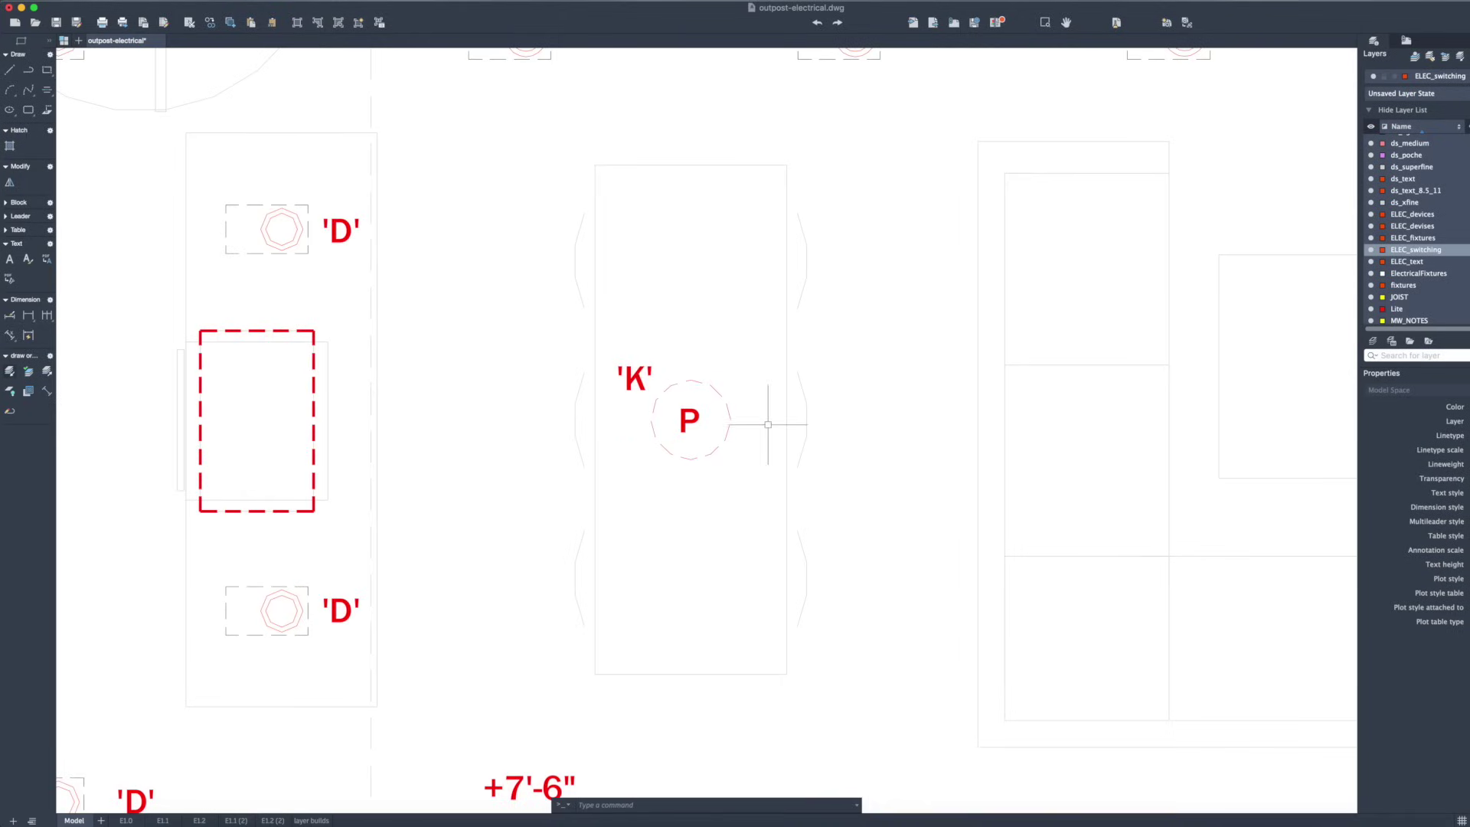
{"action": "left_click", "coordinate": [701, 385]}
{"action": "key", "text": "Escape"}
{"action": "scroll", "coordinate": [686, 423], "scroll_direction": "down", "scroll_amount": 5}
{"action": "scroll", "coordinate": [685, 423], "scroll_direction": "up", "scroll_amount": 6}
{"action": "scroll", "coordinate": [683, 422], "scroll_direction": "down", "scroll_amount": 3}
{"action": "left_click", "coordinate": [668, 394]}
{"action": "key", "text": "Escape"}
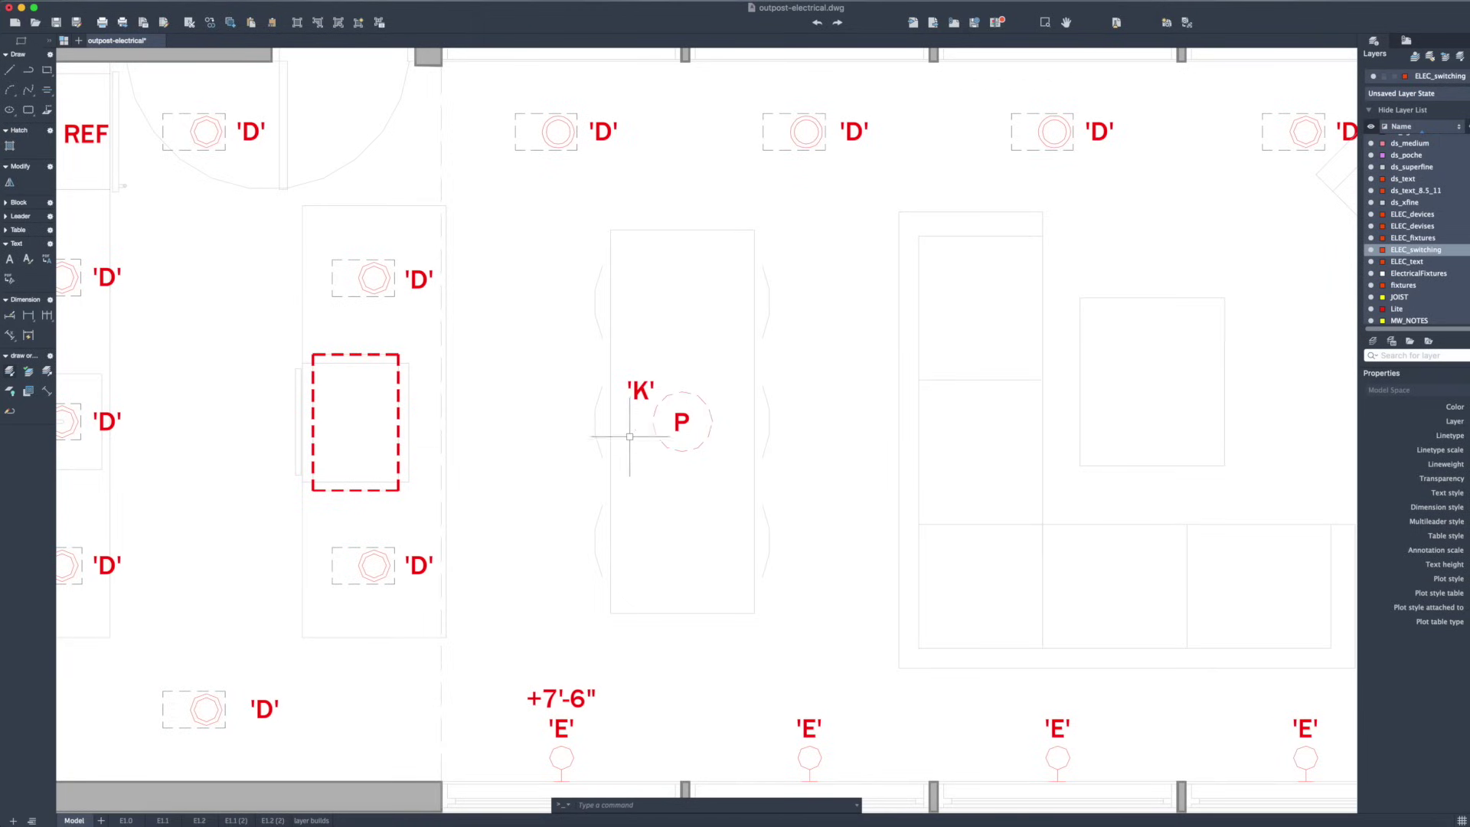
{"action": "scroll", "coordinate": [647, 438], "scroll_direction": "down", "scroll_amount": 3}
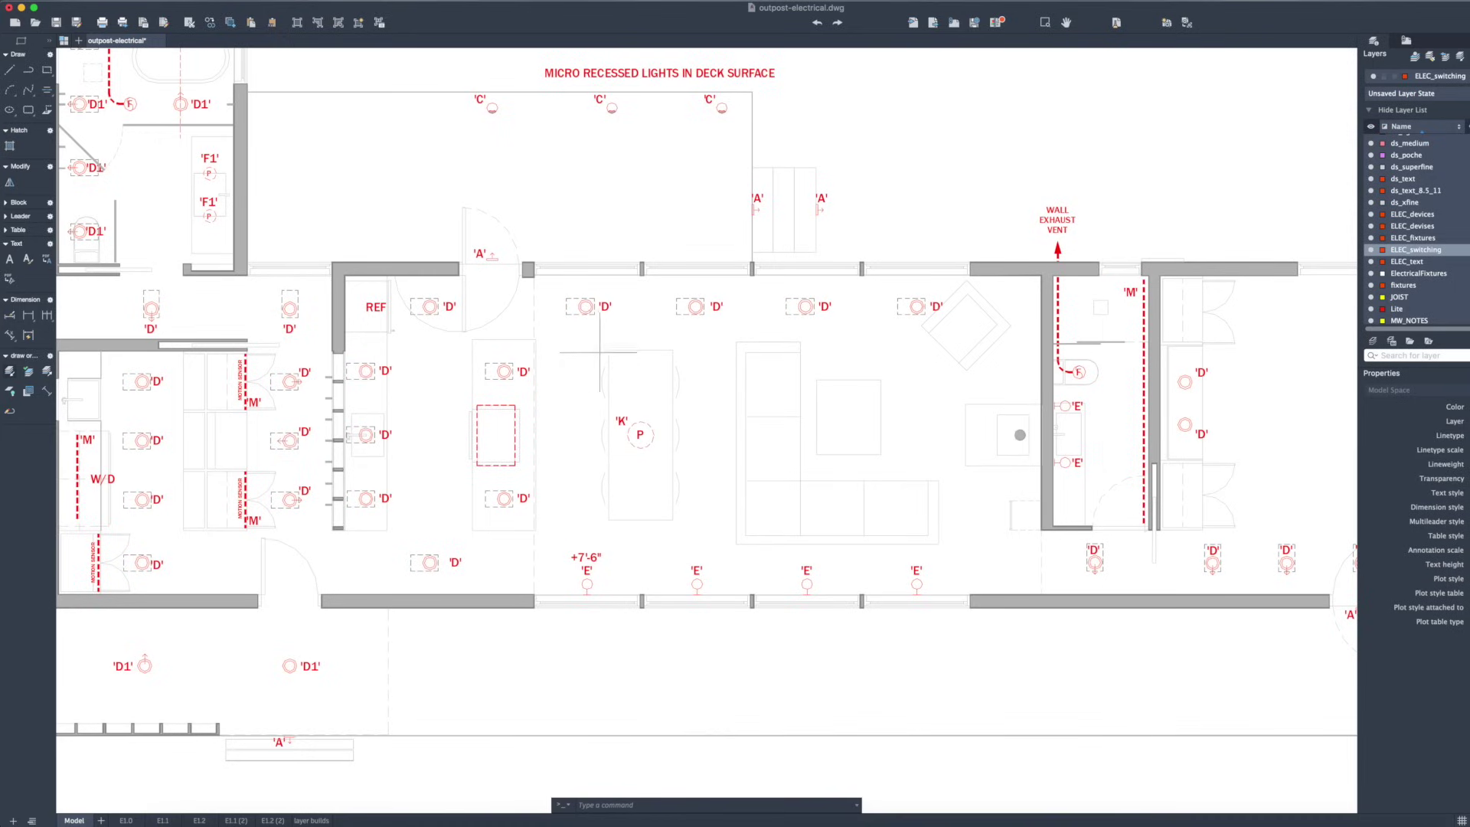
Place a vertical dashed centerline at the midpoint of the first upper living-area window, running through the 'D' light below it.
{"action": "scroll", "coordinate": [593, 345], "scroll_direction": "down", "scroll_amount": 1}
{"action": "left_click", "coordinate": [579, 278]}
{"action": "left_click", "coordinate": [570, 287]}
{"action": "scroll", "coordinate": [575, 283], "scroll_direction": "up", "scroll_amount": 3}
{"action": "left_click", "coordinate": [562, 313]}
{"action": "left_click", "coordinate": [604, 267]}
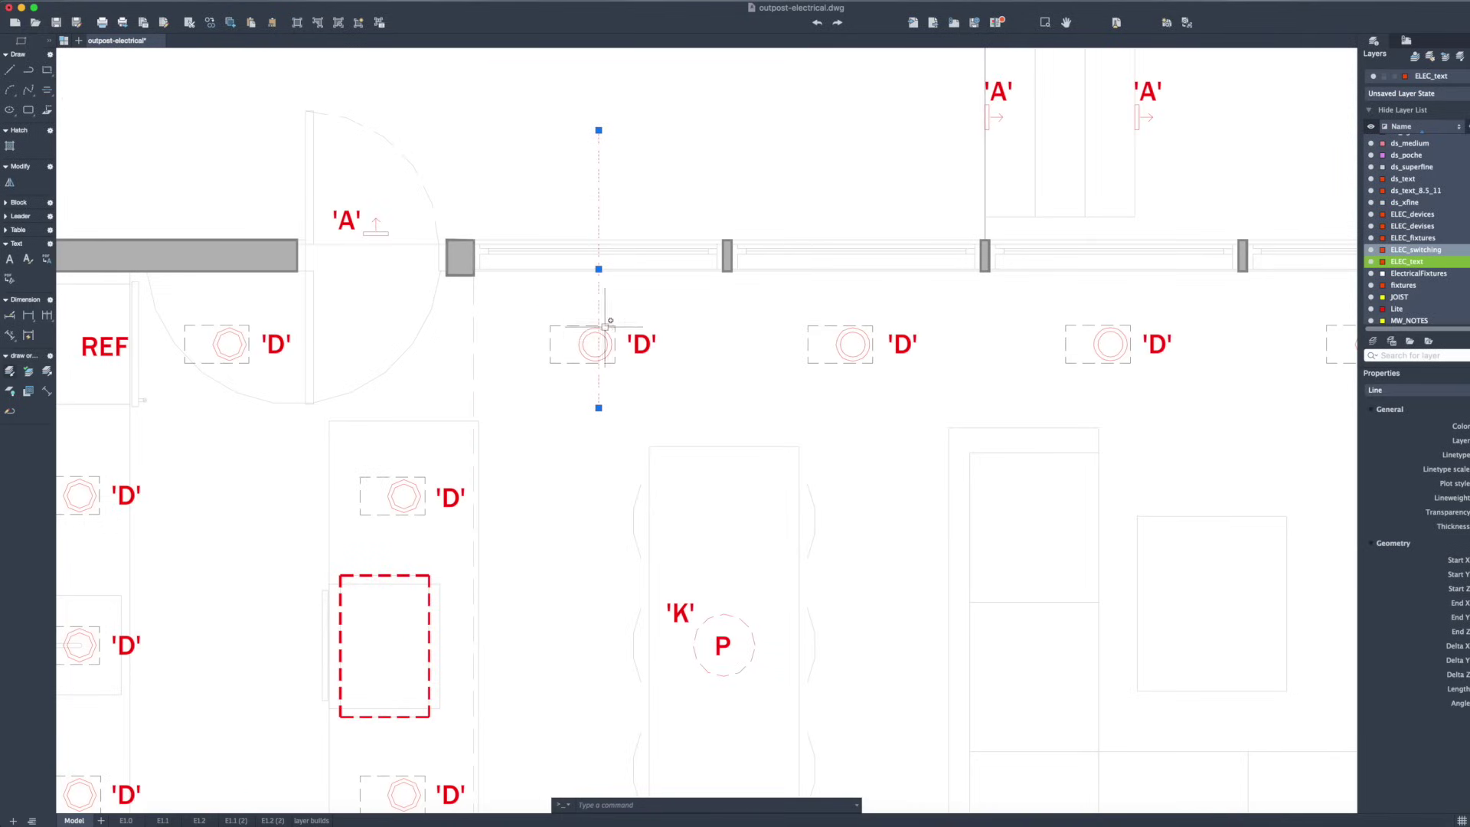
{"action": "key", "text": "Escape"}
Move the first window's 'D' light with its frame and label so the fixture centers on the vertical centerline.
{"action": "left_click", "coordinate": [506, 381]}
{"action": "left_click", "coordinate": [692, 298]}
{"action": "scroll", "coordinate": [595, 338], "scroll_direction": "up", "scroll_amount": 5}
{"action": "type", "text": "m"}
{"action": "key", "text": "Return"}
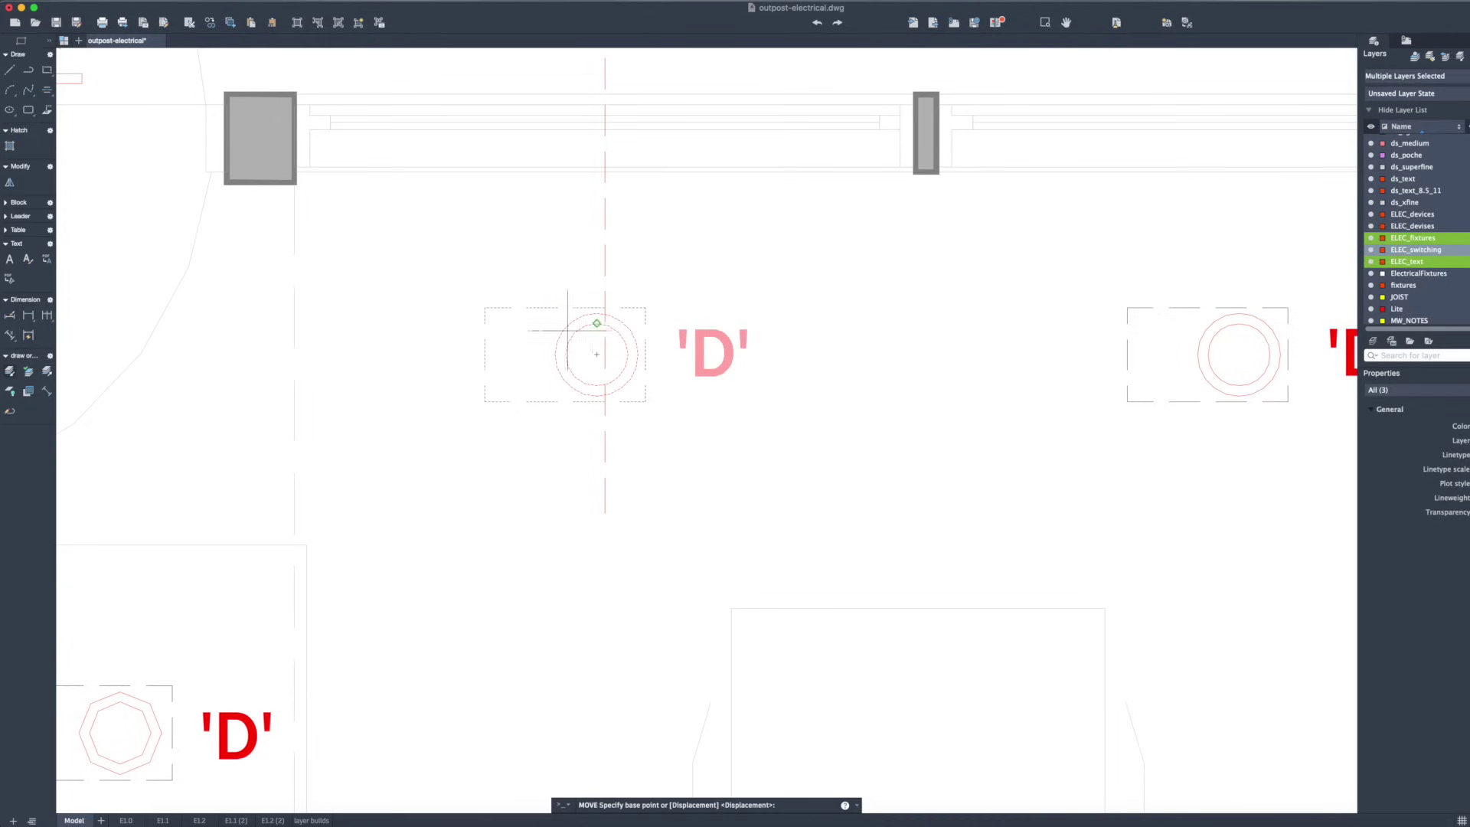
{"action": "left_click", "coordinate": [597, 313]}
{"action": "left_click", "coordinate": [605, 313]}
{"action": "scroll", "coordinate": [595, 385], "scroll_direction": "down", "scroll_amount": 6}
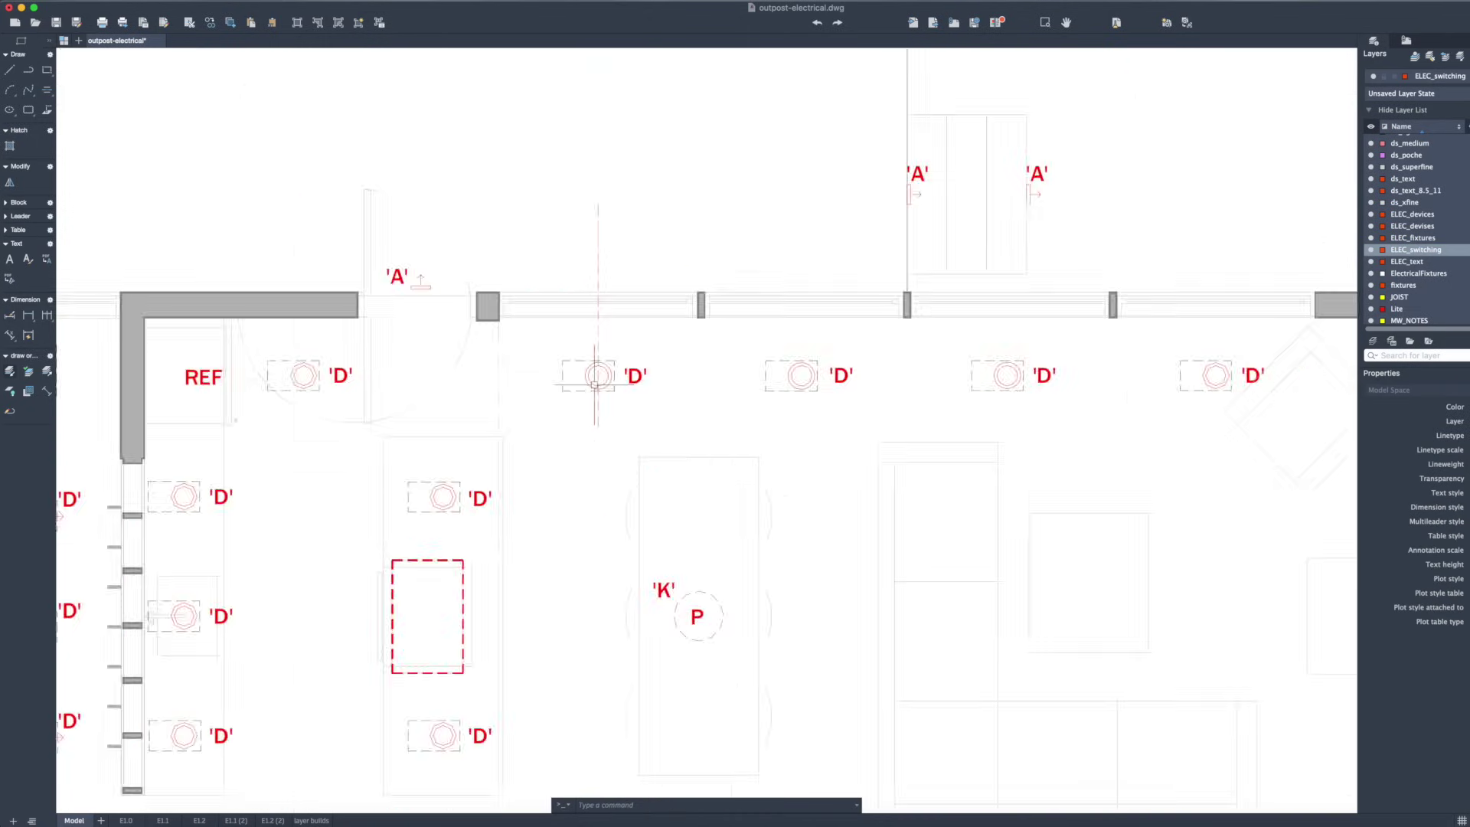
Copy the vertical centerline to the midpoints of the other three windows along the upper wall.
{"action": "scroll", "coordinate": [597, 344], "scroll_direction": "down", "scroll_amount": 5}
{"action": "scroll", "coordinate": [566, 336], "scroll_direction": "up", "scroll_amount": 4}
{"action": "left_click", "coordinate": [584, 336]}
{"action": "type", "text": "co"}
{"action": "key", "text": "Return"}
{"action": "left_click", "coordinate": [588, 368]}
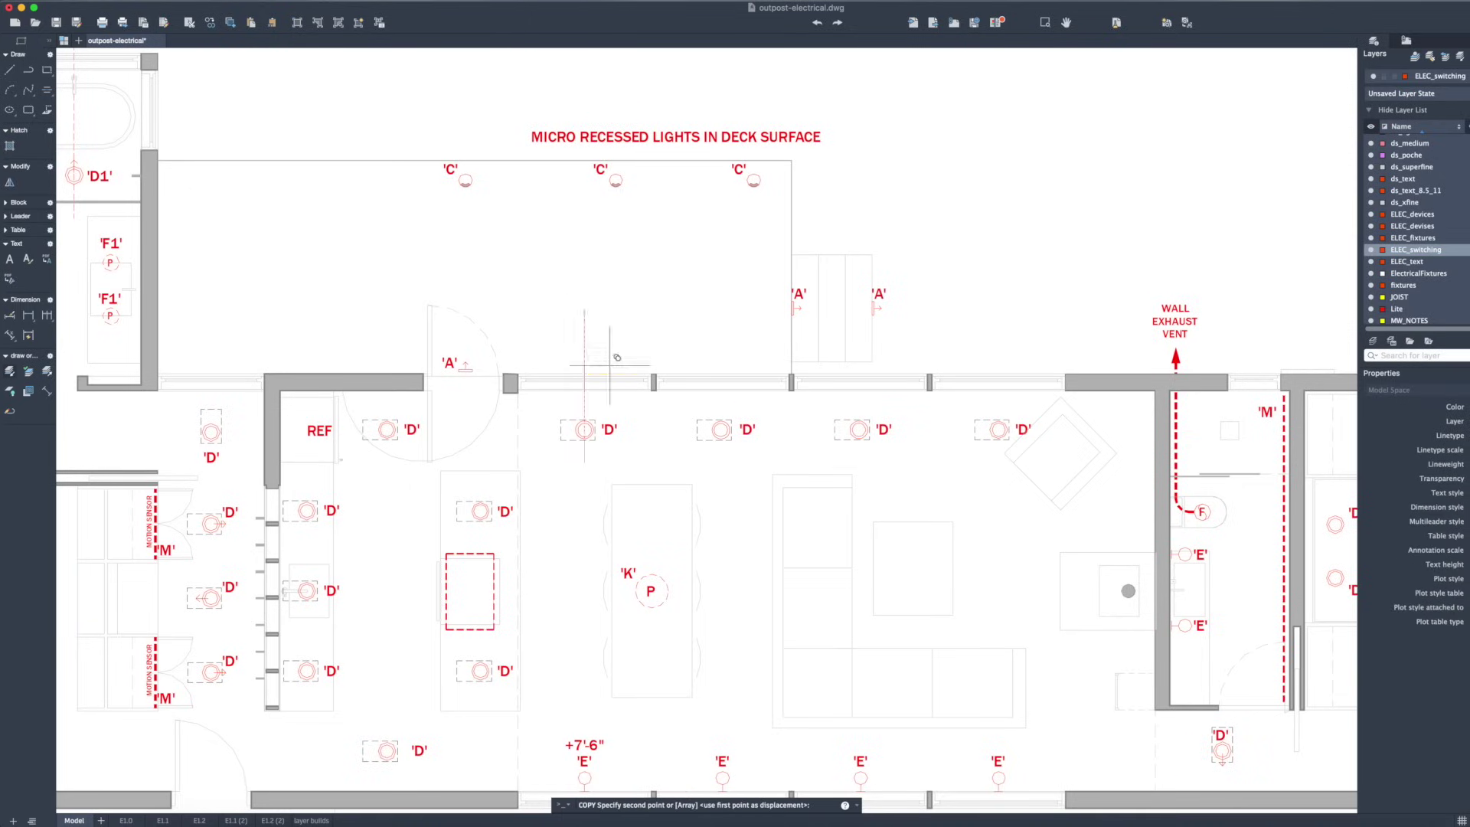
{"action": "left_click", "coordinate": [721, 372]}
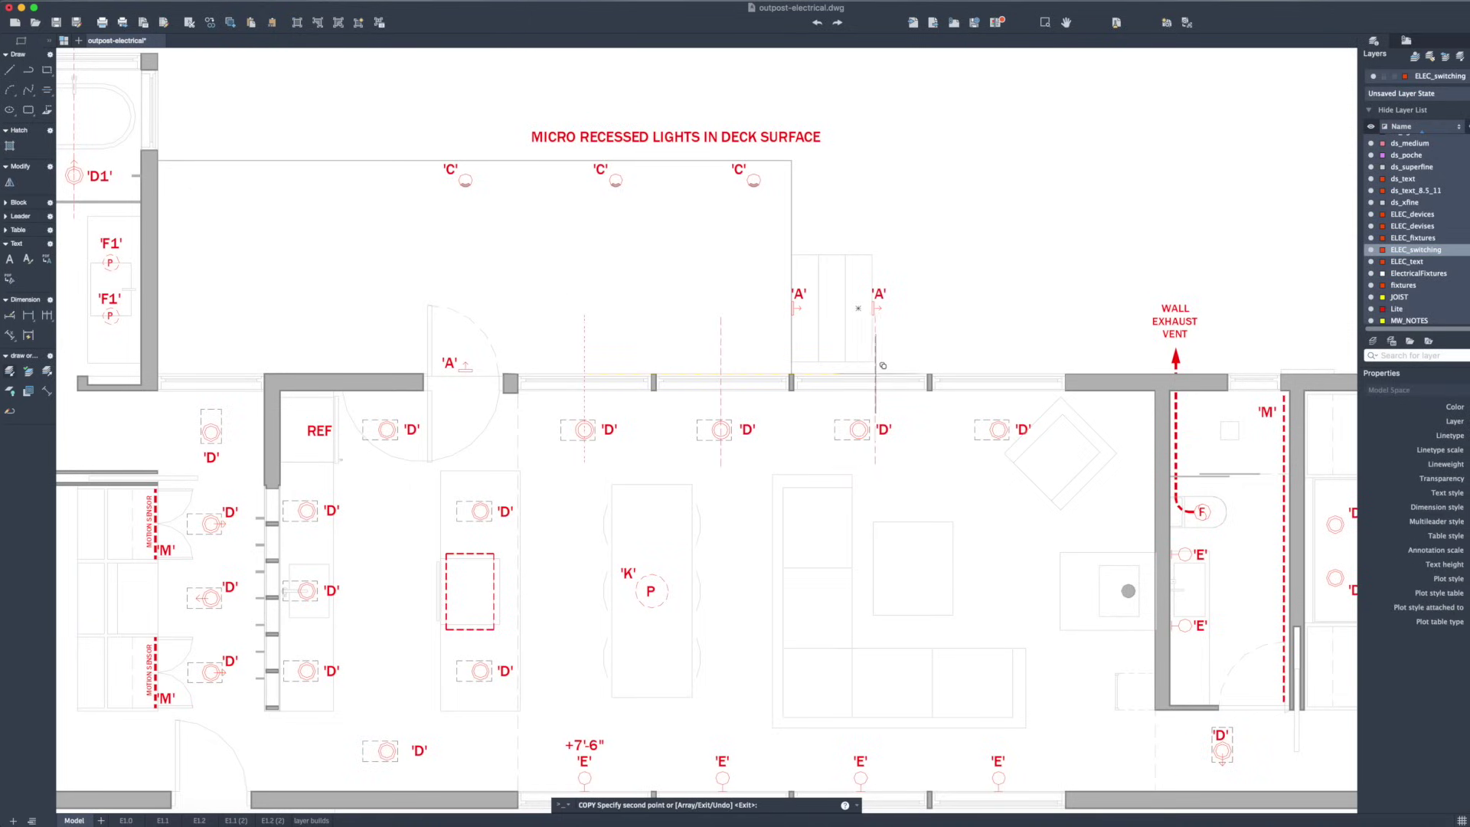
{"action": "left_click", "coordinate": [859, 375]}
{"action": "left_click", "coordinate": [997, 375]}
{"action": "key", "text": "Return"}
Move the third window's 'D' light sideways onto its vertical centerline.
{"action": "left_click", "coordinate": [854, 430]}
{"action": "scroll", "coordinate": [884, 423], "scroll_direction": "up", "scroll_amount": 5}
{"action": "type", "text": "m"}
{"action": "key", "text": "Return"}
{"action": "left_click", "coordinate": [800, 411]}
{"action": "left_click", "coordinate": [805, 410]}
{"action": "scroll", "coordinate": [785, 411], "scroll_direction": "down", "scroll_amount": 5}
{"action": "scroll", "coordinate": [782, 412], "scroll_direction": "up", "scroll_amount": 2}
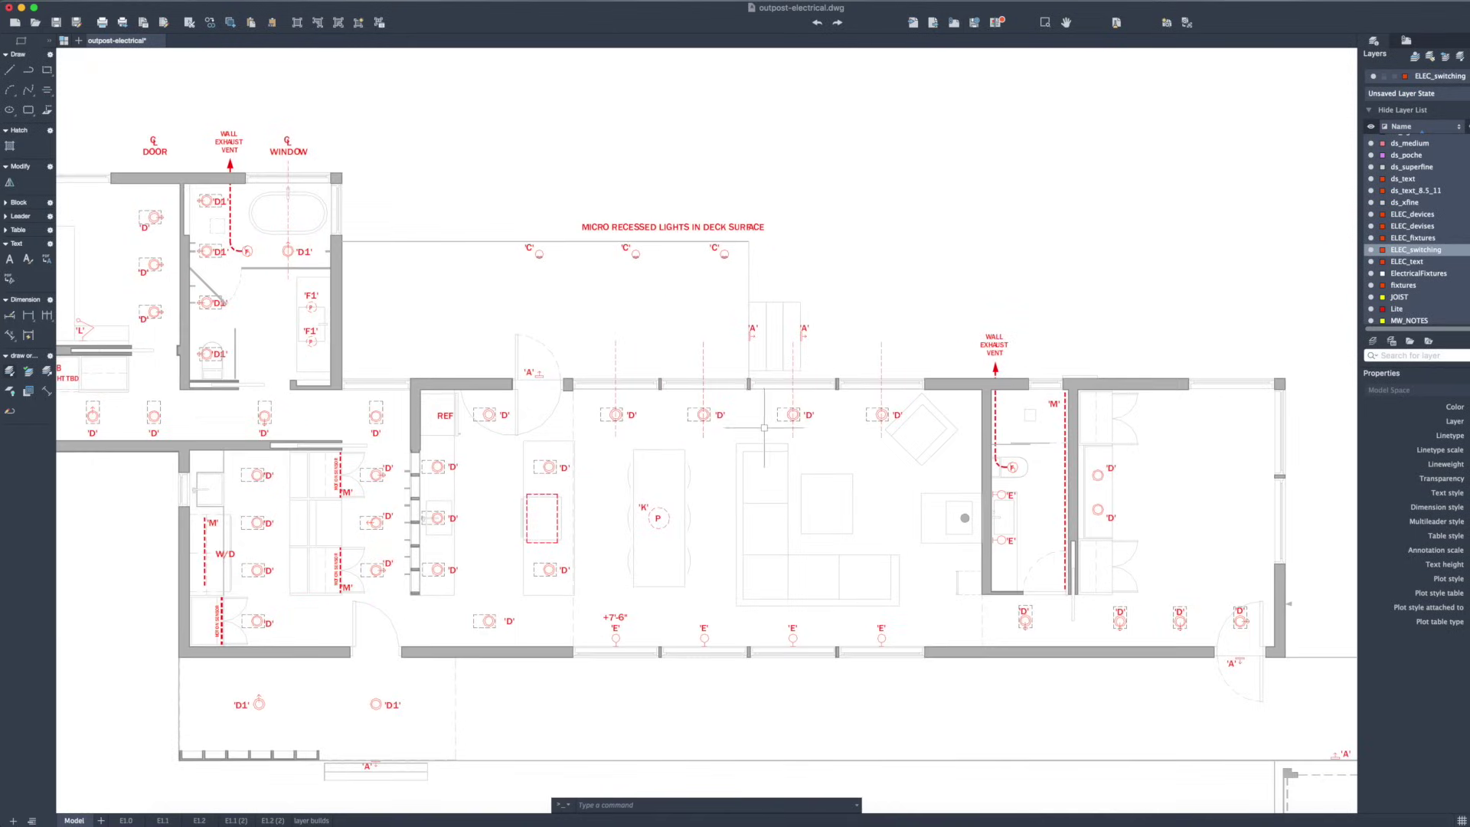
Draw a horizontal line through the row of 'D' lights under the upper windows, extending past both ends of the row.
{"action": "type", "text": "l"}
{"action": "key", "text": "Return"}
{"action": "left_click", "coordinate": [878, 414]}
{"action": "scroll", "coordinate": [409, 414], "scroll_direction": "up", "scroll_amount": 2}
{"action": "key", "text": "Return"}
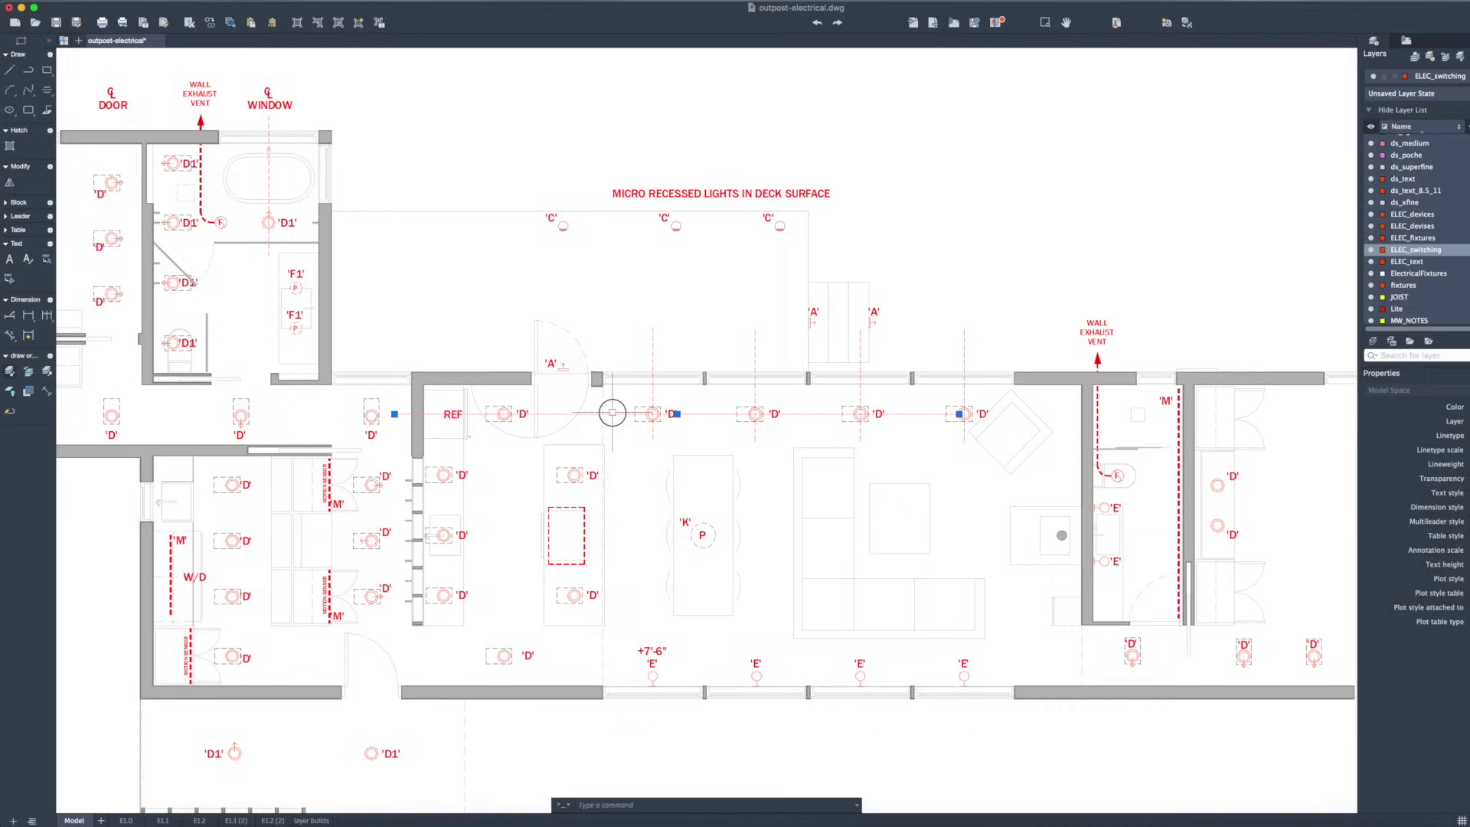
{"action": "left_click", "coordinate": [684, 403]}
{"action": "left_click", "coordinate": [964, 414]}
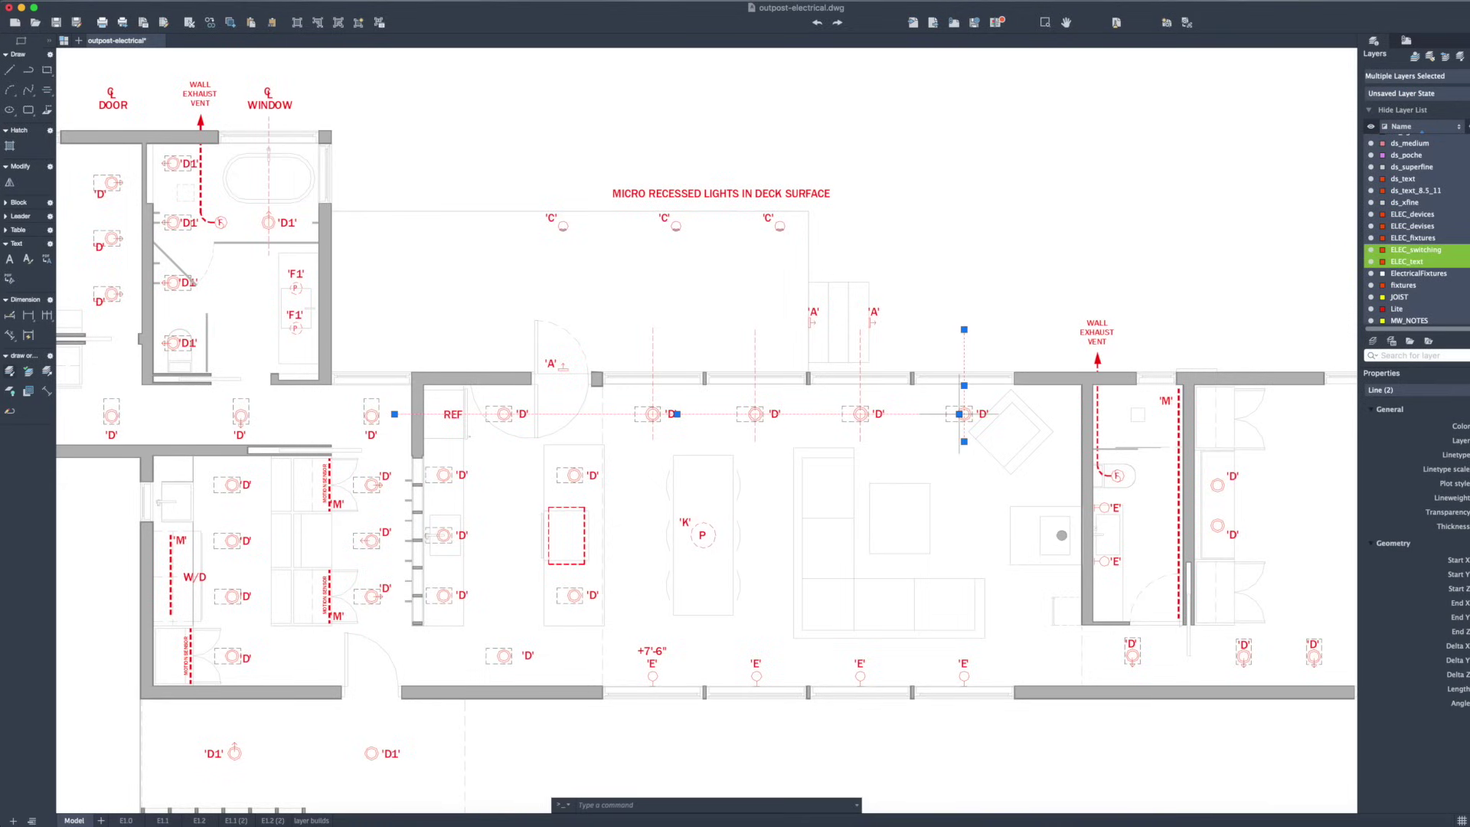
{"action": "key", "text": "Escape"}
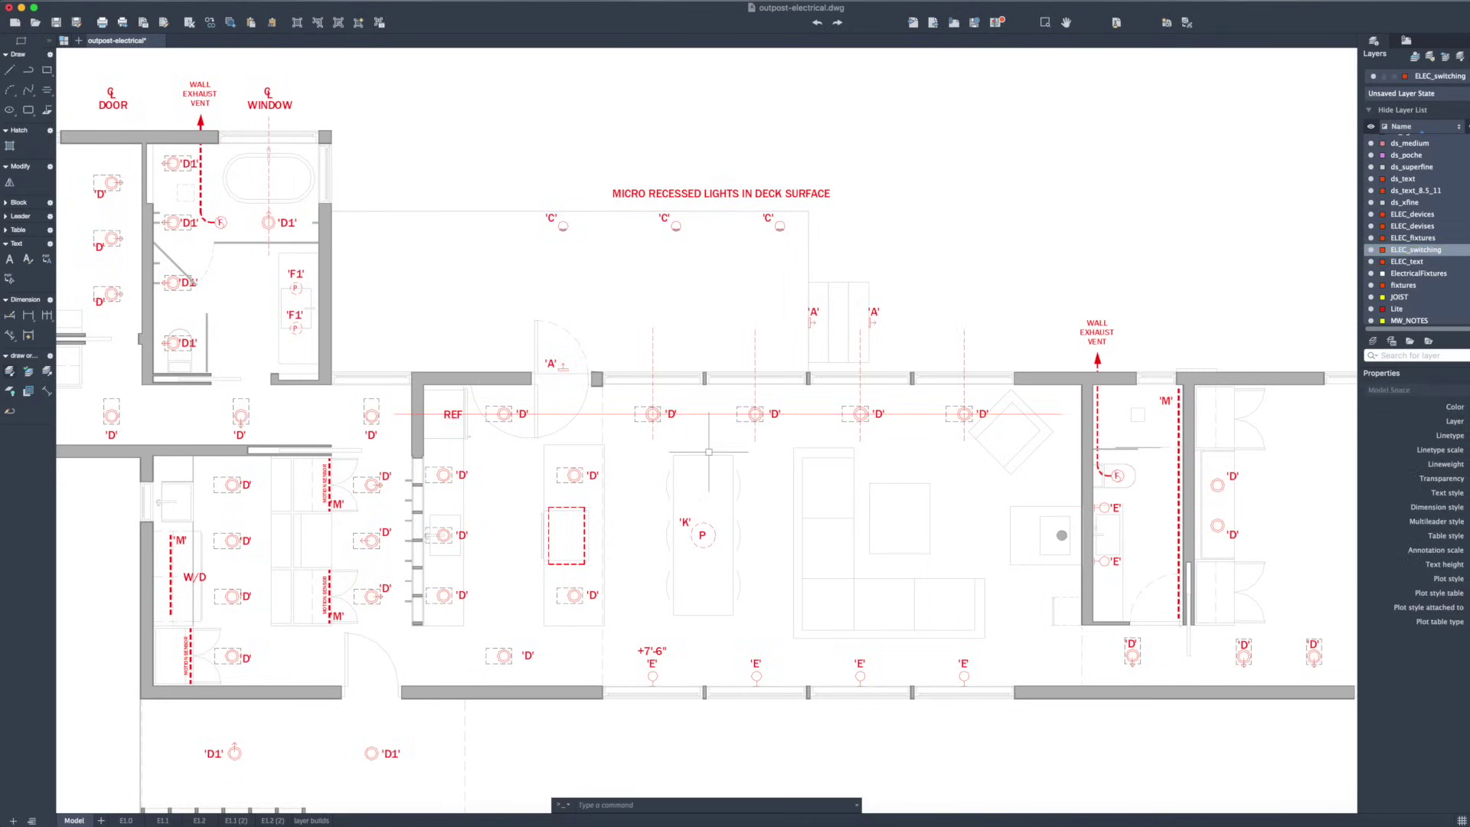
Match the horizontal line's properties to those of the vertical dashed window centerline.
{"action": "scroll", "coordinate": [704, 452], "scroll_direction": "up", "scroll_amount": 1}
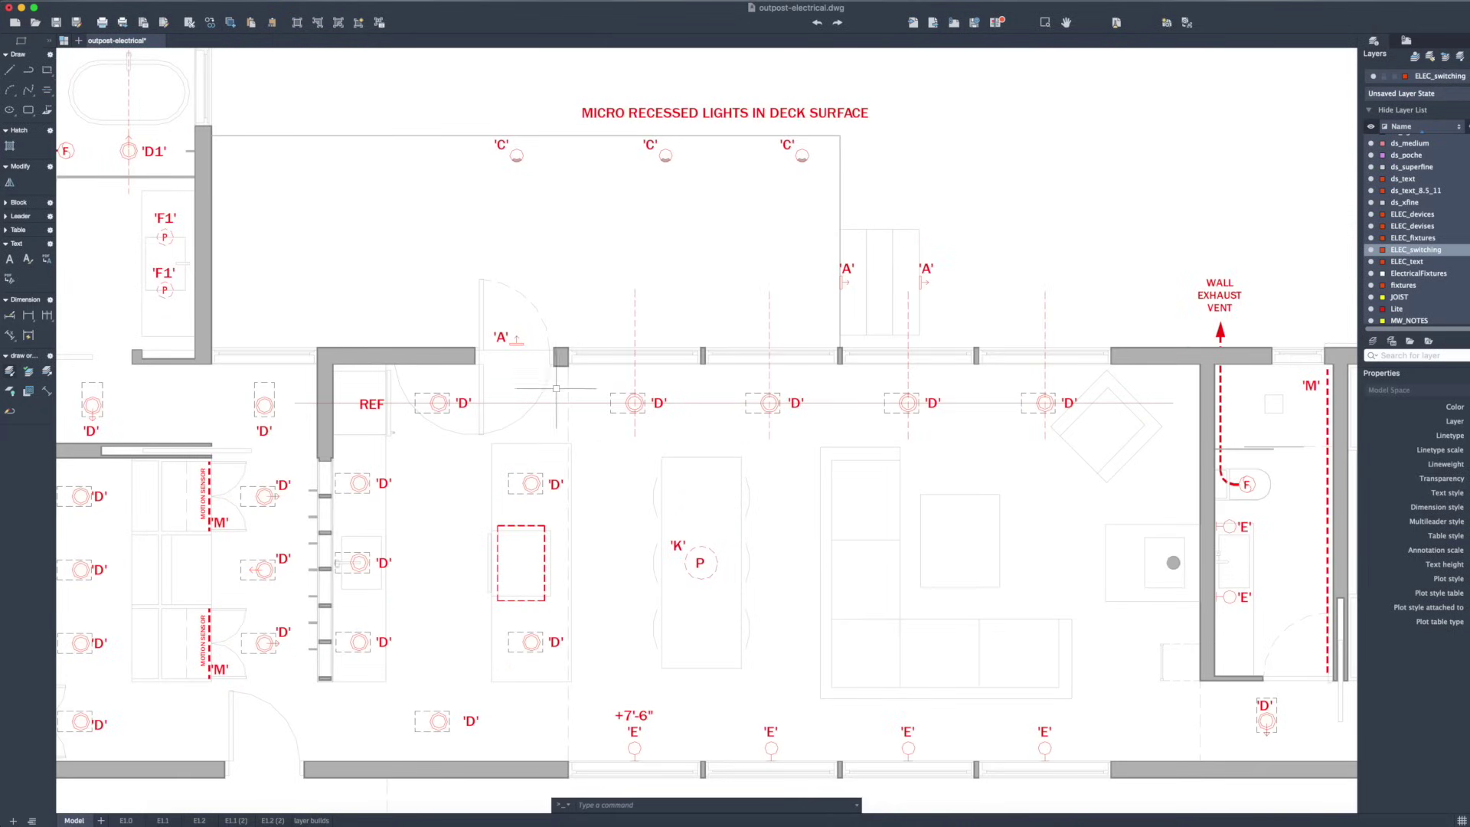
{"action": "type", "text": "ma"}
{"action": "key", "text": "Return"}
{"action": "left_click", "coordinate": [633, 378]}
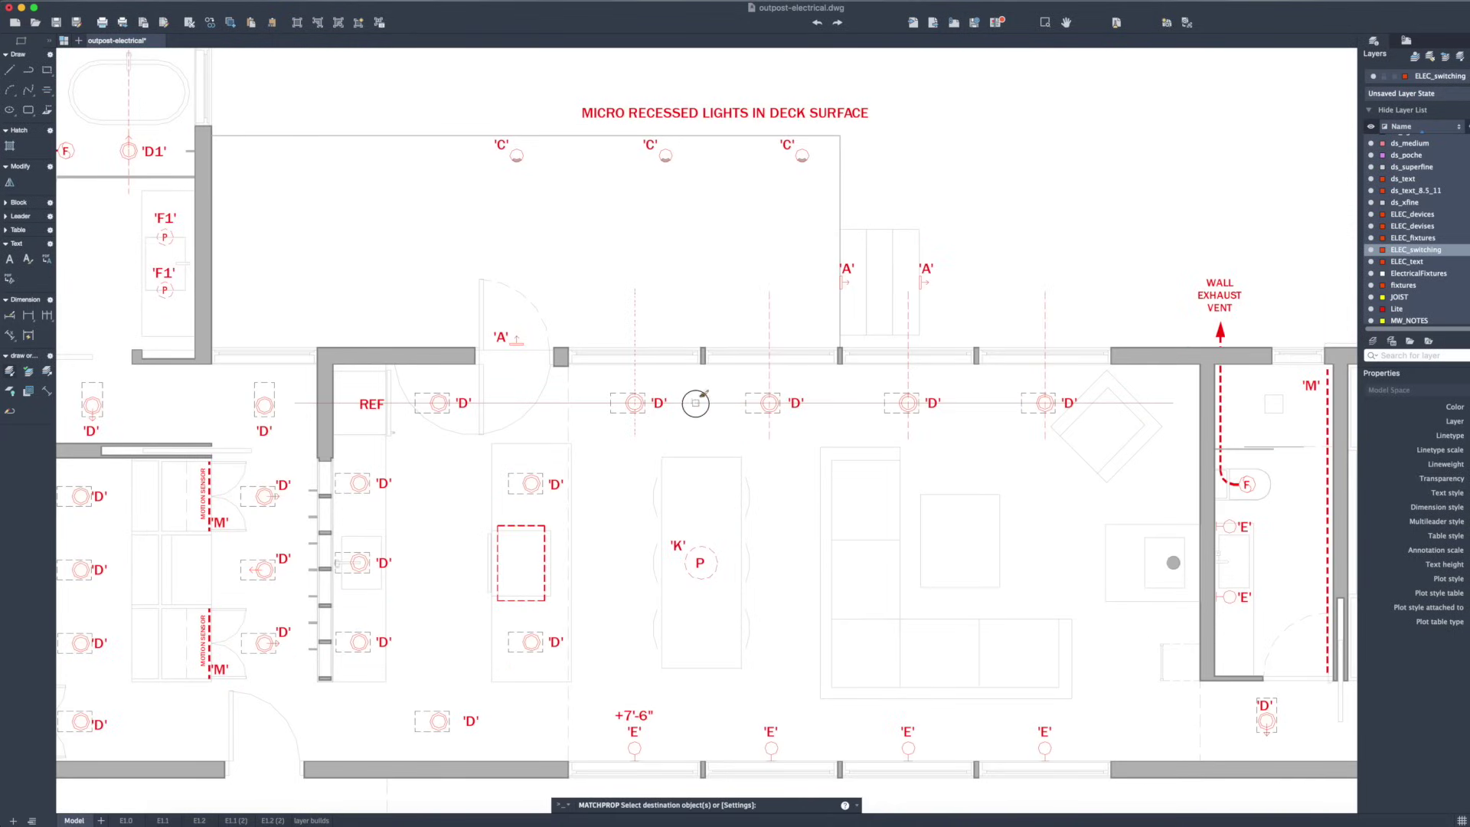
{"action": "scroll", "coordinate": [734, 387], "scroll_direction": "down", "scroll_amount": 1}
{"action": "key", "text": "Escape"}
{"action": "scroll", "coordinate": [675, 397], "scroll_direction": "up", "scroll_amount": 3}
{"action": "type", "text": "dli"}
{"action": "key", "text": "Return"}
{"action": "left_click", "coordinate": [717, 350]}
{"action": "left_click", "coordinate": [721, 404]}
{"action": "key", "text": "Escape"}
Add a vertical linear dimension between the two 'D' lights beside the bathroom wall in the end room.
{"action": "scroll", "coordinate": [636, 410], "scroll_direction": "down", "scroll_amount": 4}
{"action": "scroll", "coordinate": [1171, 500], "scroll_direction": "up", "scroll_amount": 3}
{"action": "key", "text": "Return"}
{"action": "left_click", "coordinate": [933, 512]}
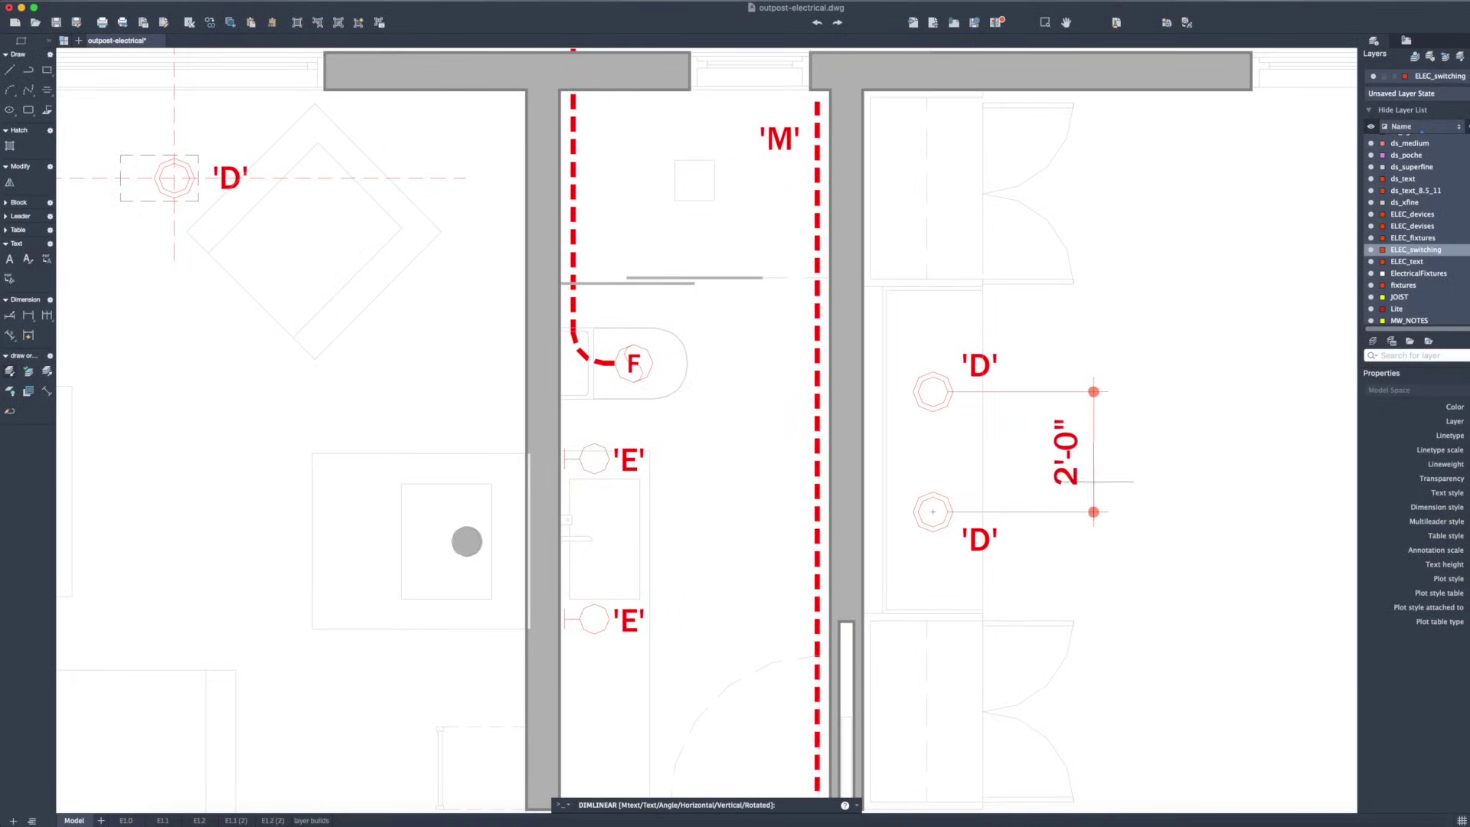
{"action": "left_click", "coordinate": [1087, 458]}
{"action": "scroll", "coordinate": [904, 396], "scroll_direction": "down", "scroll_amount": 2}
{"action": "scroll", "coordinate": [909, 395], "scroll_direction": "down", "scroll_amount": 2}
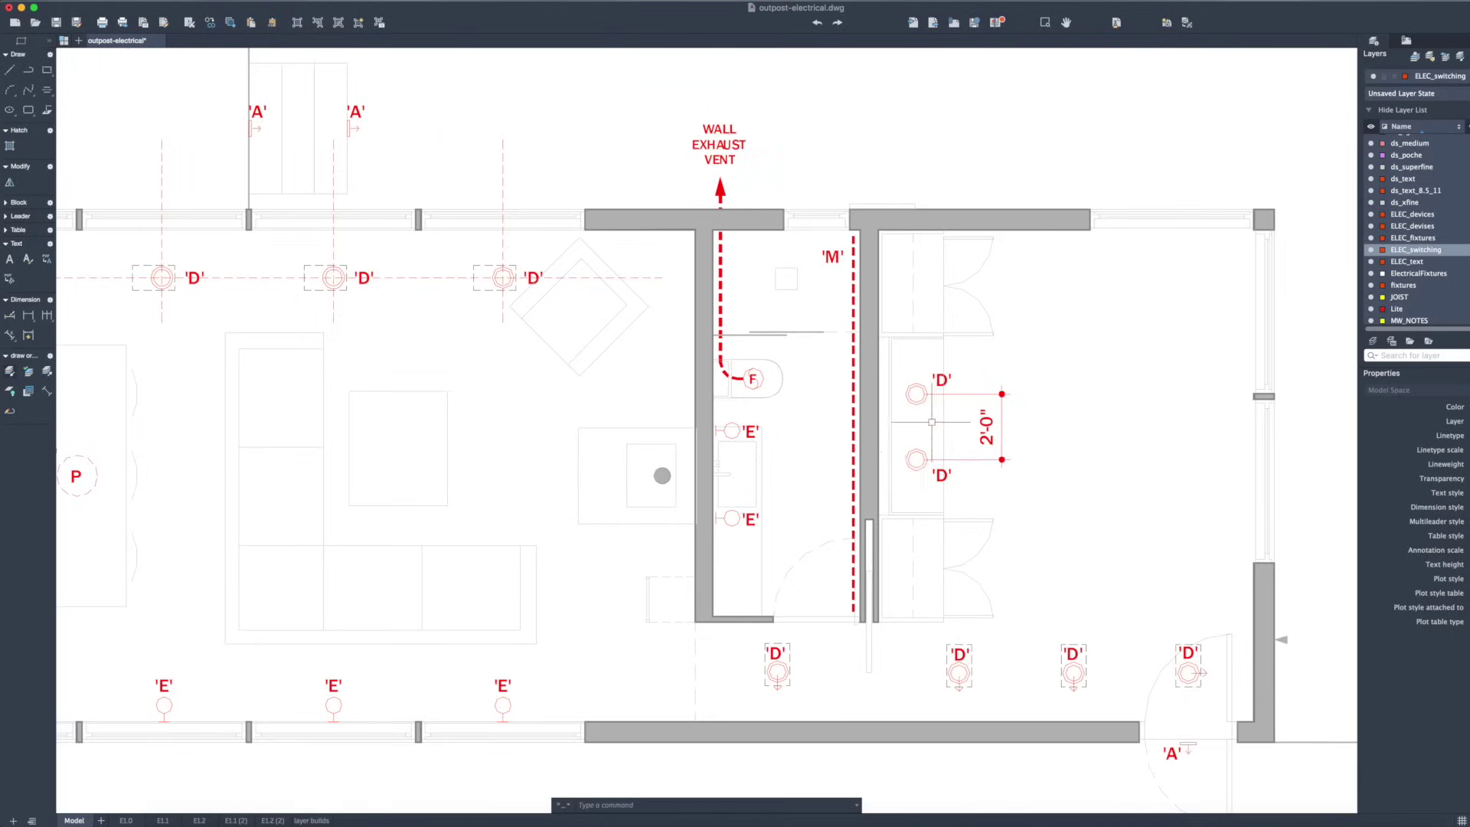
{"action": "scroll", "coordinate": [913, 421], "scroll_direction": "down", "scroll_amount": 1}
{"action": "scroll", "coordinate": [940, 615], "scroll_direction": "up", "scroll_amount": 4}
{"action": "scroll", "coordinate": [940, 615], "scroll_direction": "up", "scroll_amount": 1}
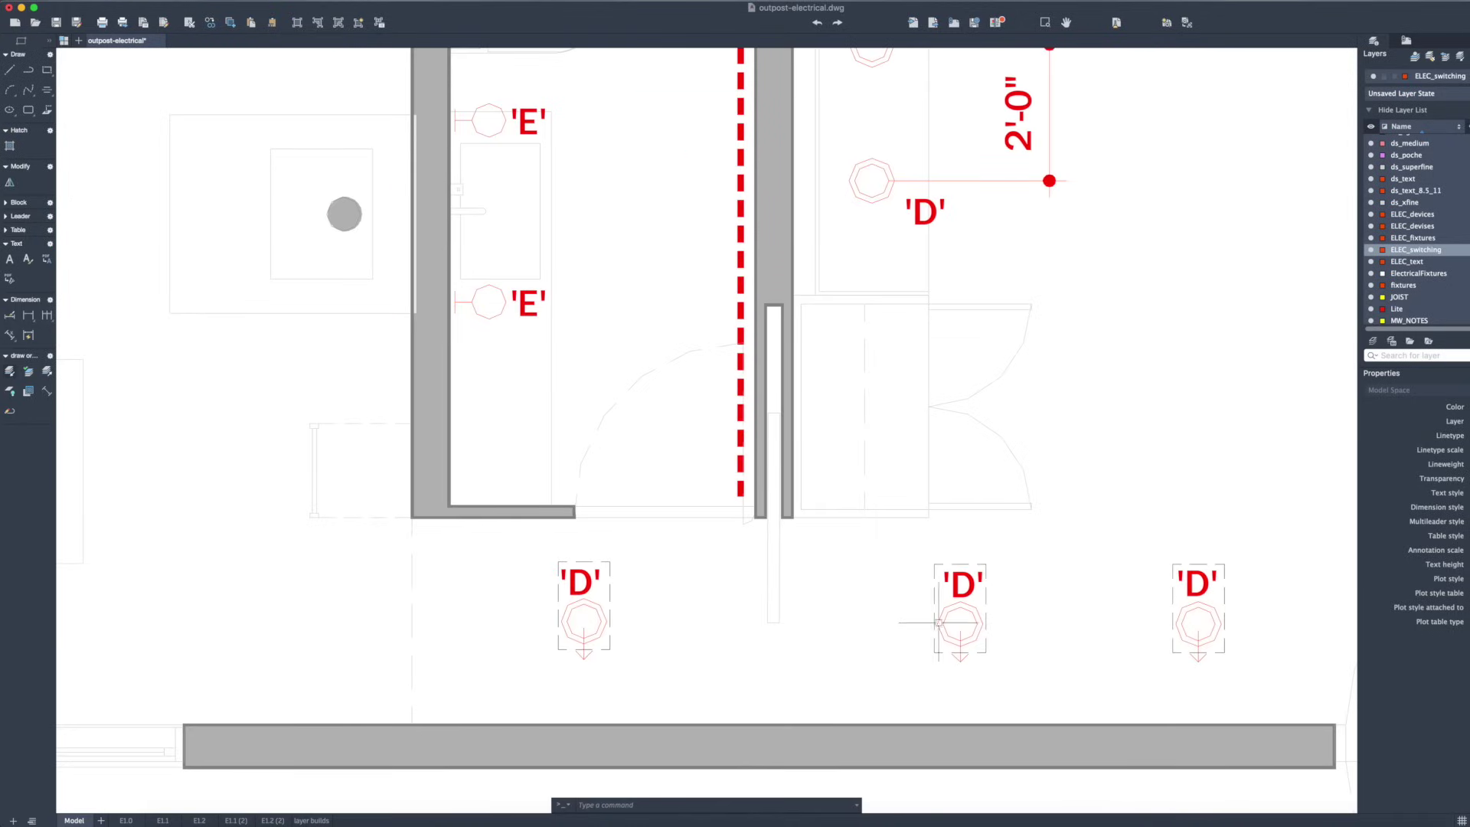
{"action": "scroll", "coordinate": [919, 524], "scroll_direction": "down", "scroll_amount": 2}
{"action": "scroll", "coordinate": [973, 575], "scroll_direction": "down", "scroll_amount": 3}
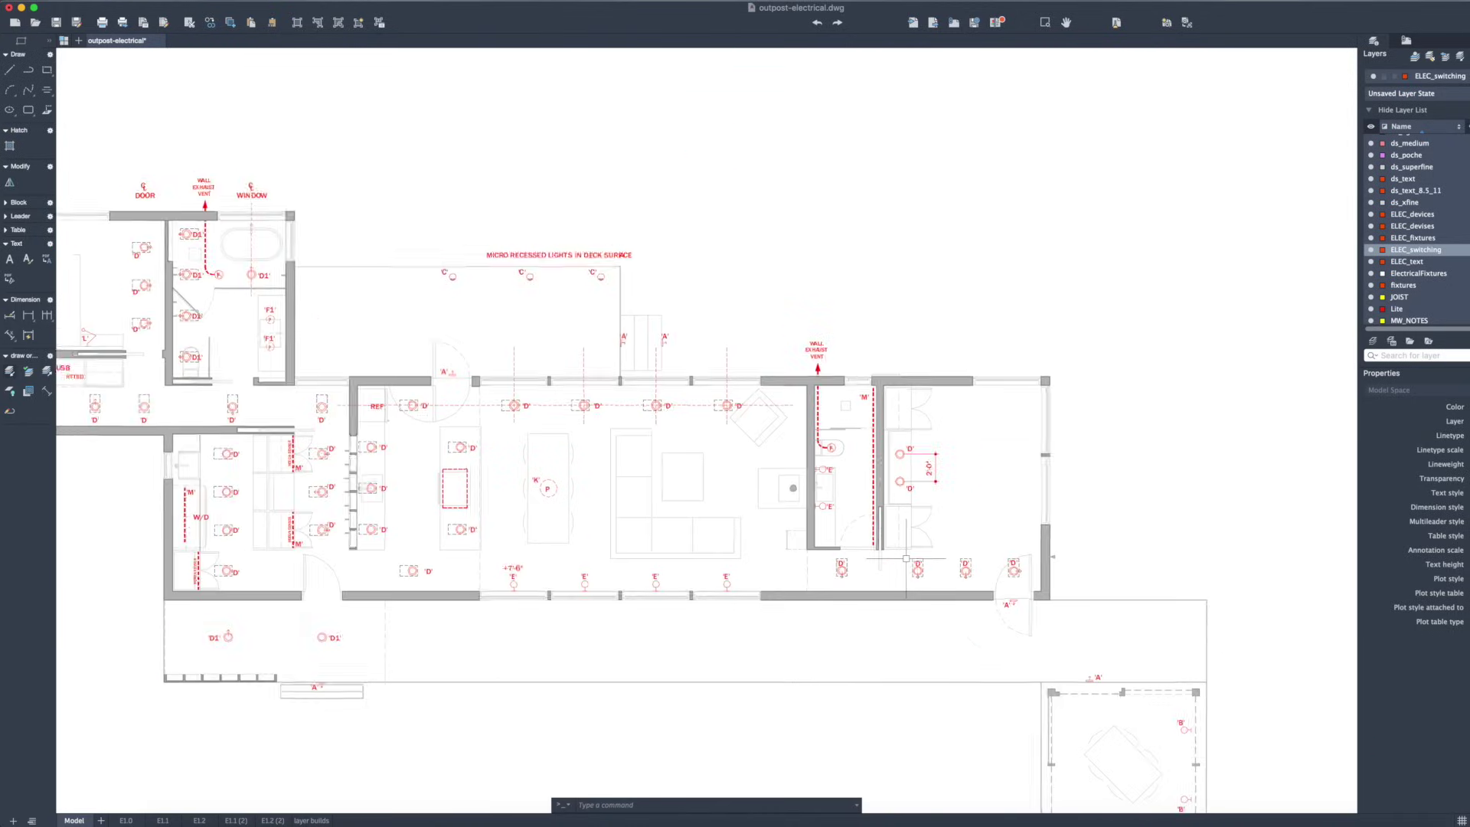
Draw a vertical alignment line from the last hallway 'D' light down through the entry lights to the exterior 'D1' light.
{"action": "scroll", "coordinate": [483, 560], "scroll_direction": "up", "scroll_amount": 2}
{"action": "type", "text": "l"}
{"action": "key", "text": "Return"}
{"action": "scroll", "coordinate": [490, 459], "scroll_direction": "up", "scroll_amount": 2}
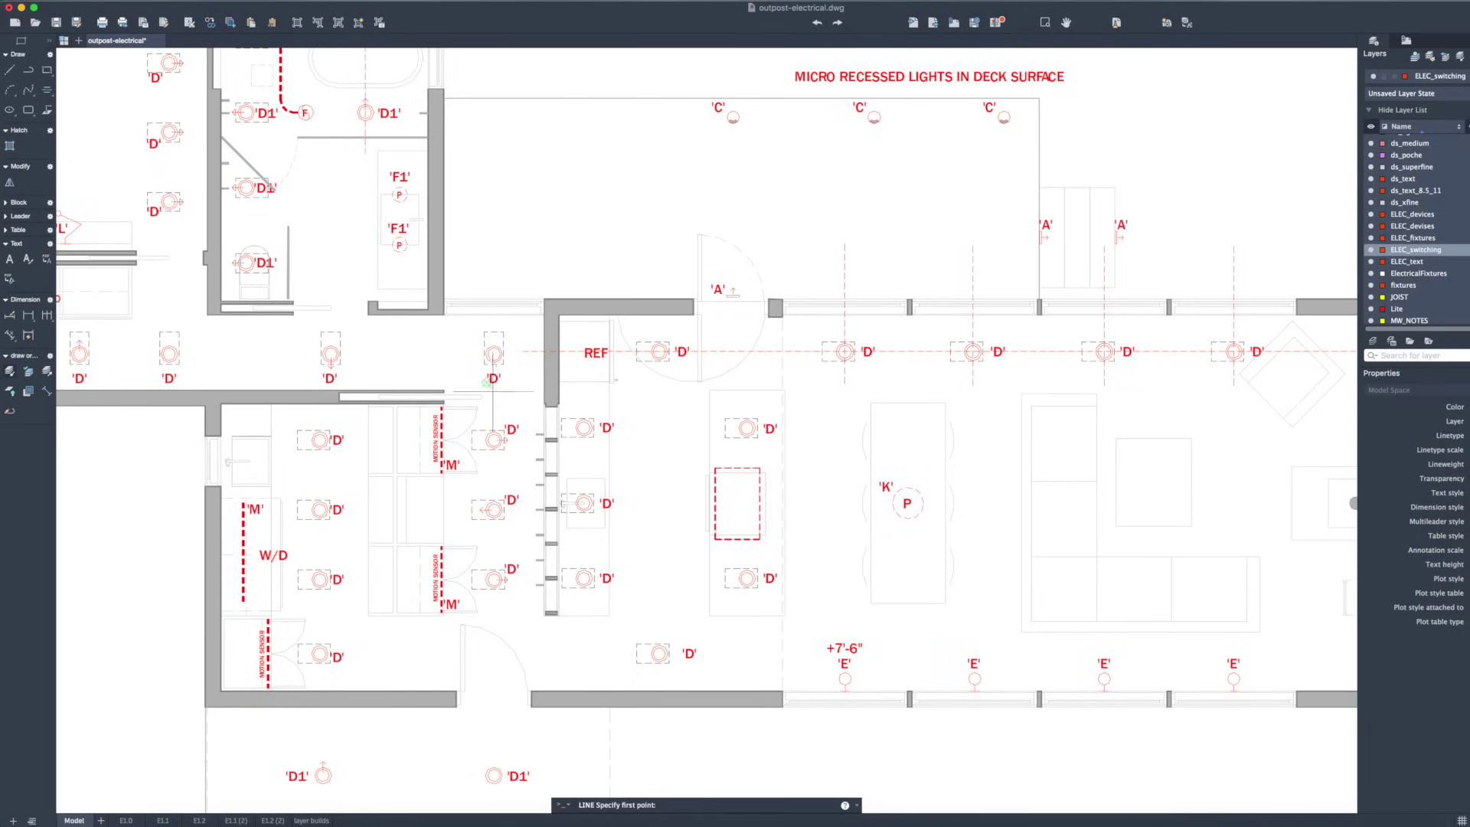
{"action": "left_click", "coordinate": [494, 354]}
{"action": "scroll", "coordinate": [493, 354], "scroll_direction": "down", "scroll_amount": 1}
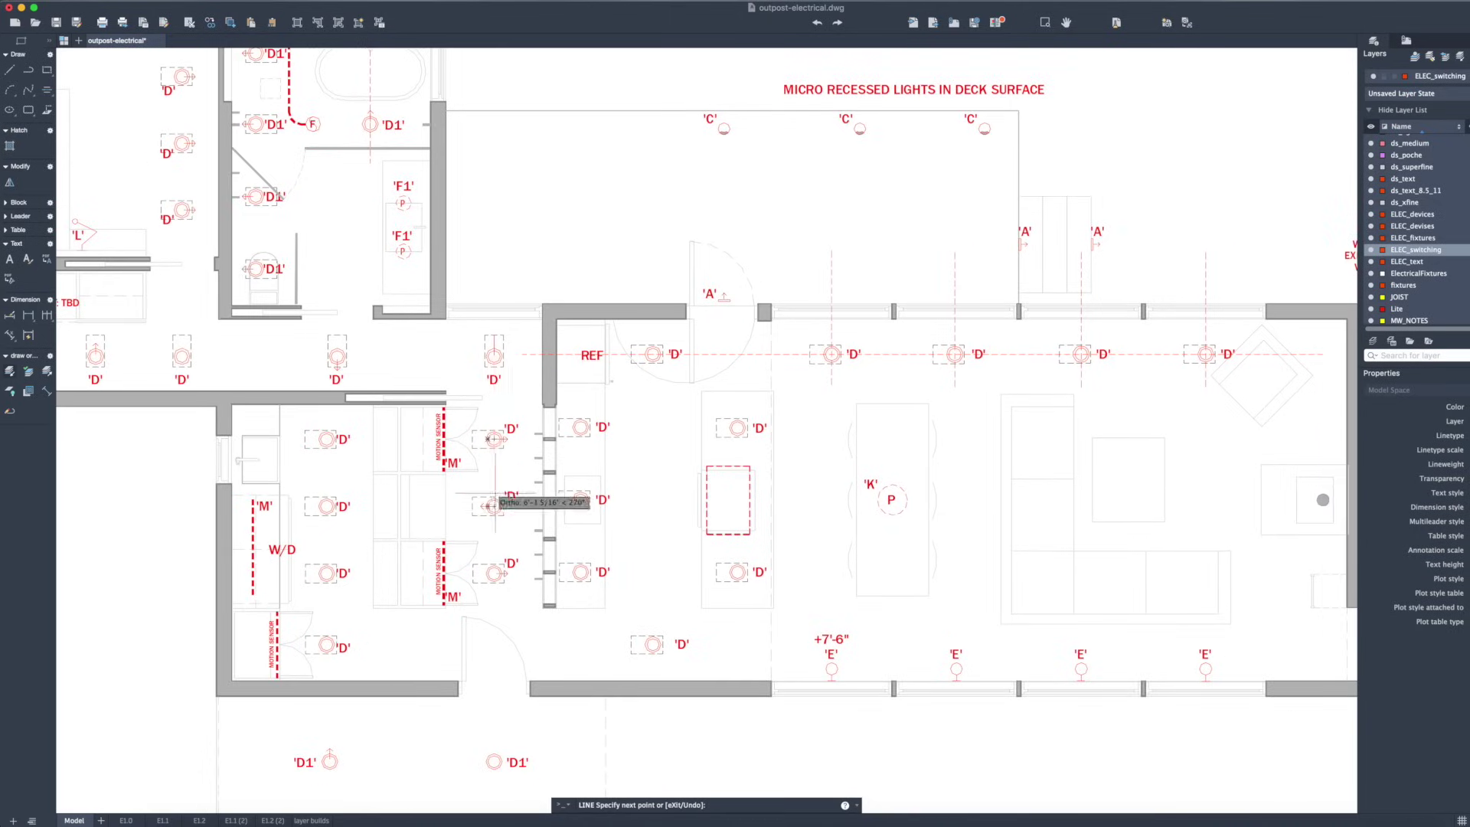
{"action": "scroll", "coordinate": [554, 777], "scroll_direction": "down", "scroll_amount": 2}
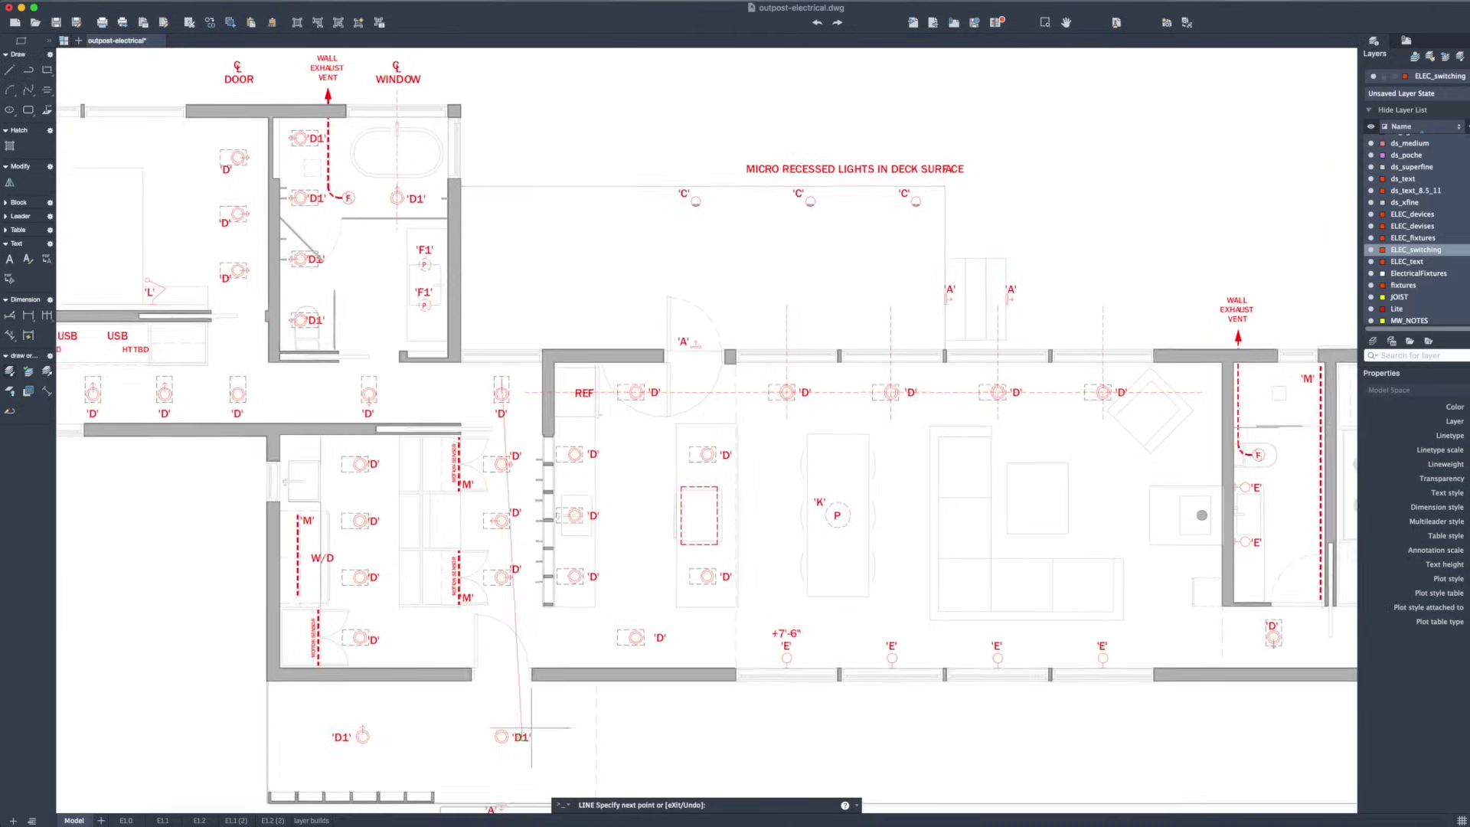
{"action": "scroll", "coordinate": [540, 766], "scroll_direction": "down", "scroll_amount": 2}
{"action": "scroll", "coordinate": [531, 754], "scroll_direction": "up", "scroll_amount": 1}
{"action": "key", "text": "Escape"}
{"action": "scroll", "coordinate": [685, 476], "scroll_direction": "up", "scroll_amount": 1}
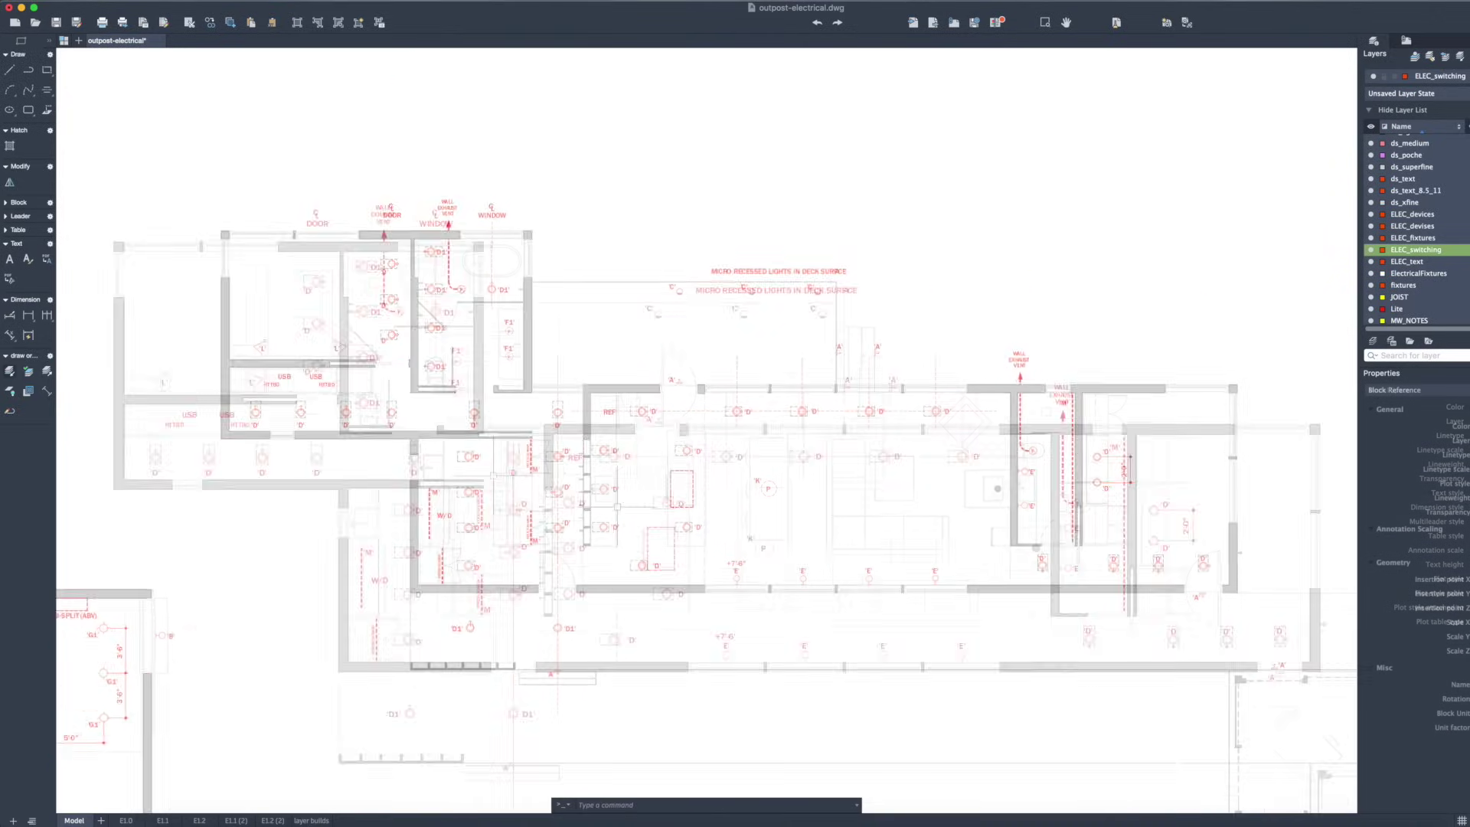
{"action": "left_click", "coordinate": [685, 476]}
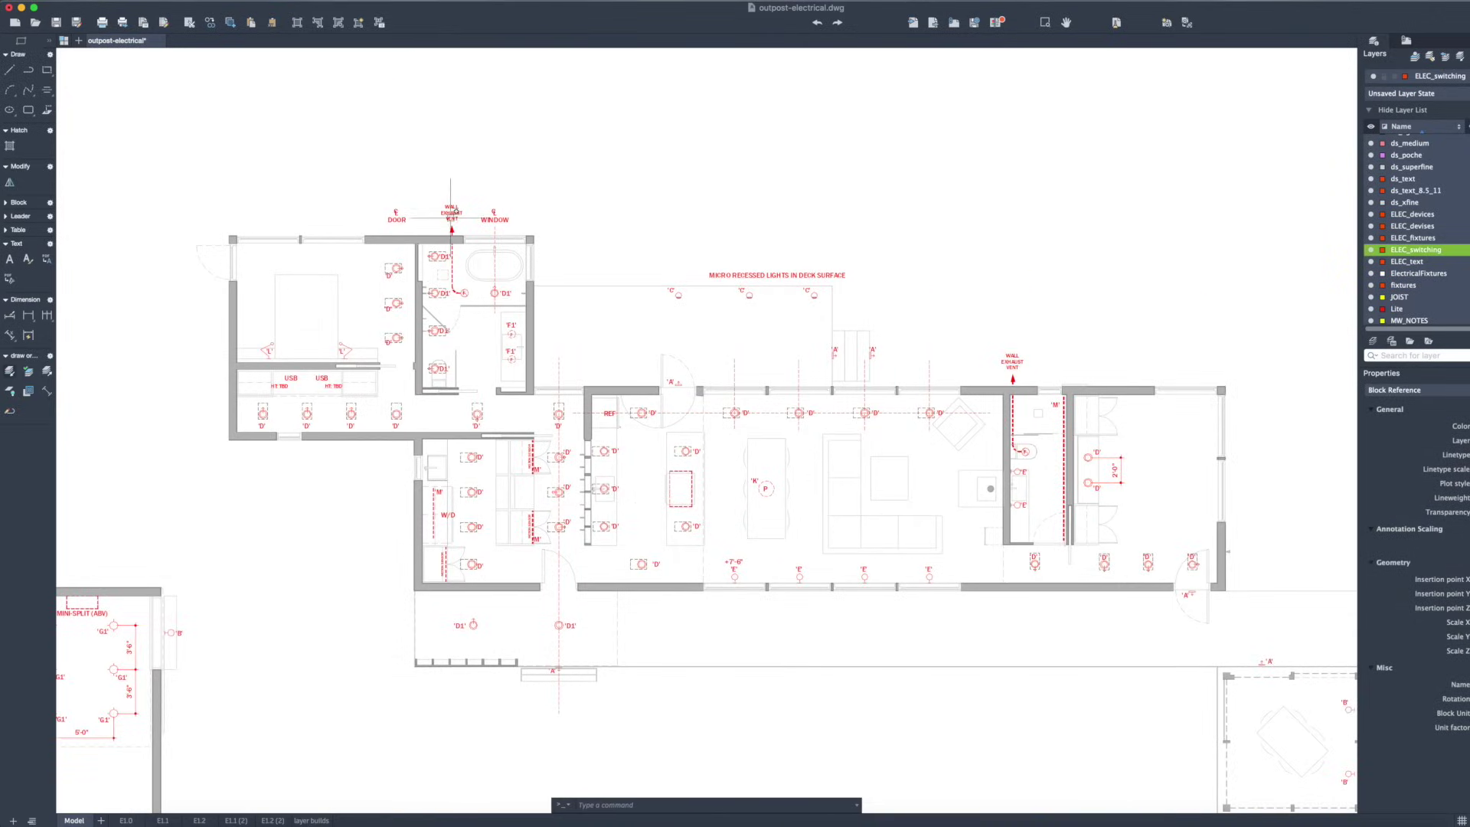
Paste the dimmer switch symbol onto the interior face of the wall beside the entry door.
{"action": "scroll", "coordinate": [662, 532], "scroll_direction": "up", "scroll_amount": 2}
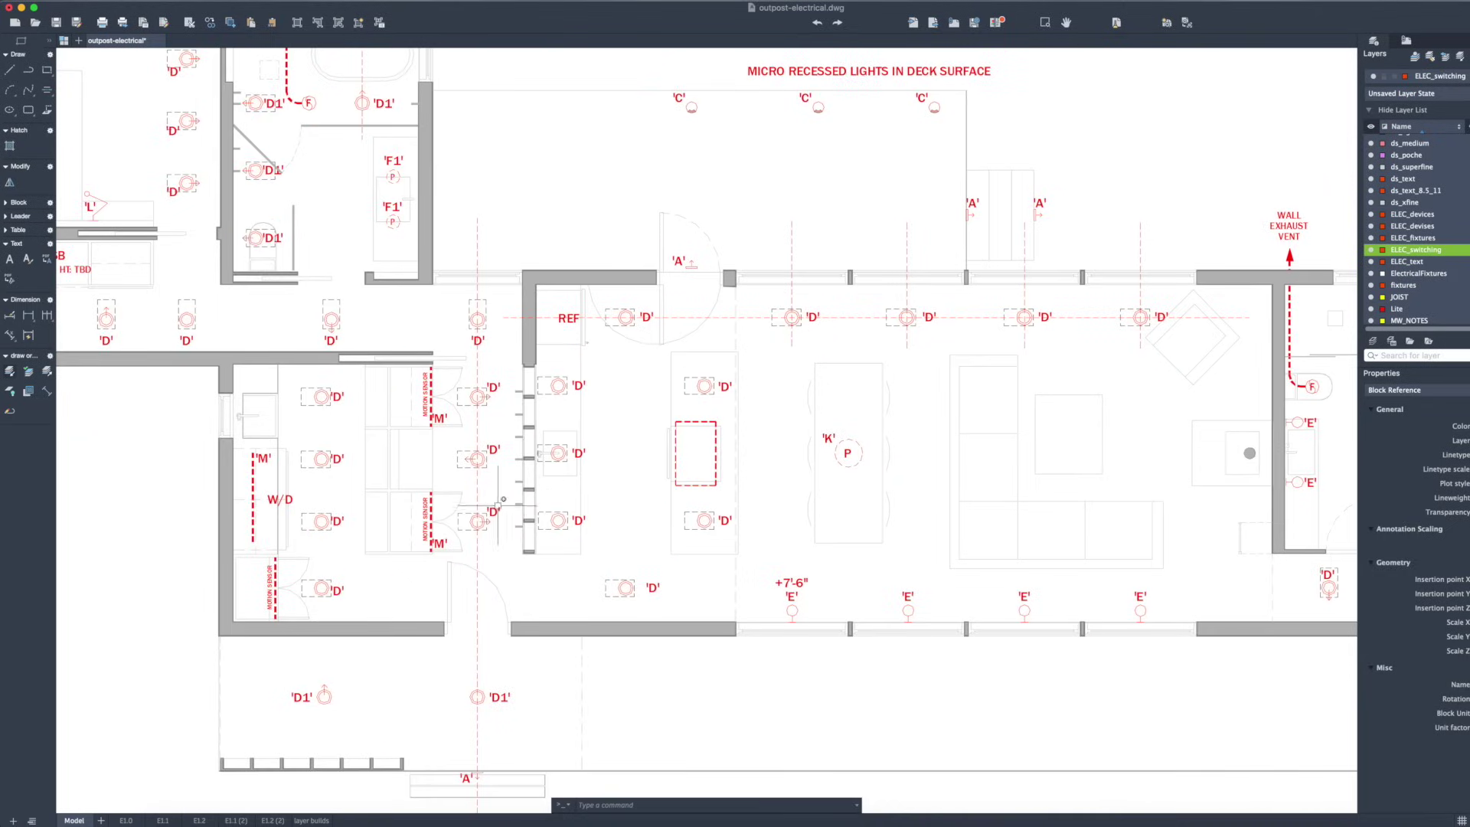
{"action": "key", "text": "super+v"}
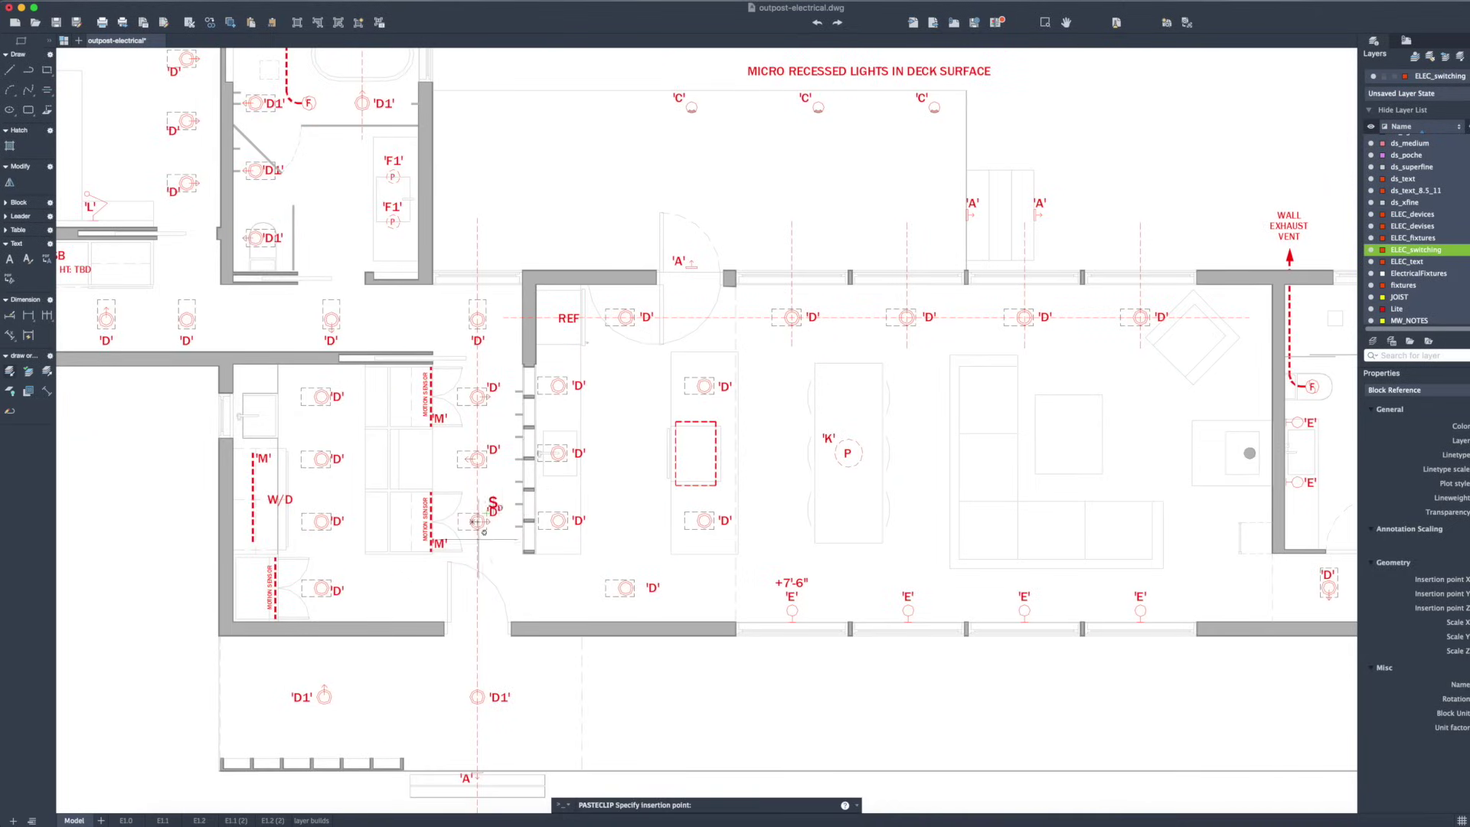
{"action": "scroll", "coordinate": [498, 528], "scroll_direction": "up", "scroll_amount": 2}
{"action": "scroll", "coordinate": [528, 604], "scroll_direction": "up", "scroll_amount": 1}
{"action": "left_click", "coordinate": [543, 671]}
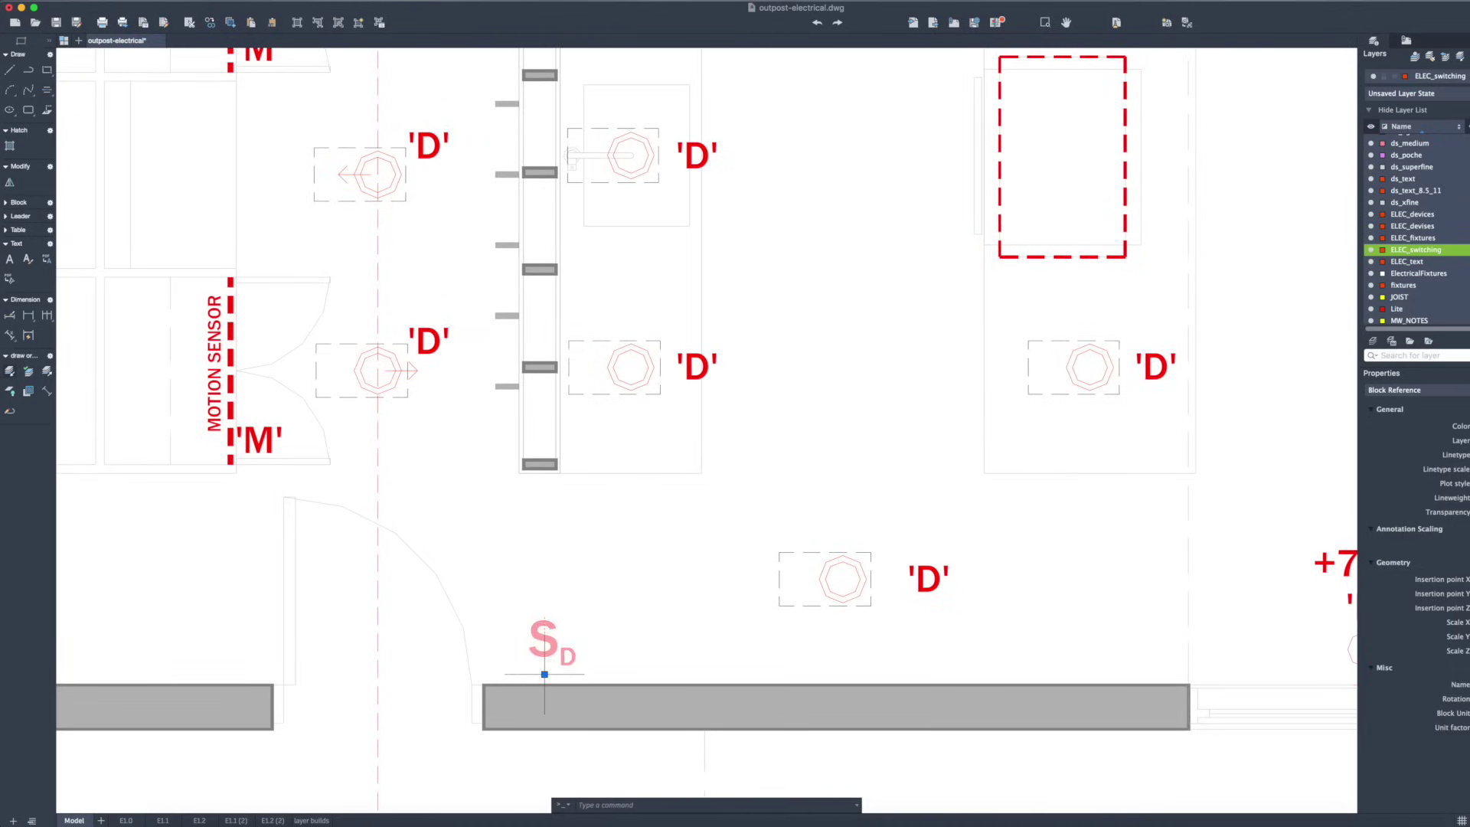
Move the pasted dimmer switch symbol slightly along the wall, closer to the entry door.
{"action": "scroll", "coordinate": [545, 597], "scroll_direction": "down", "scroll_amount": 3}
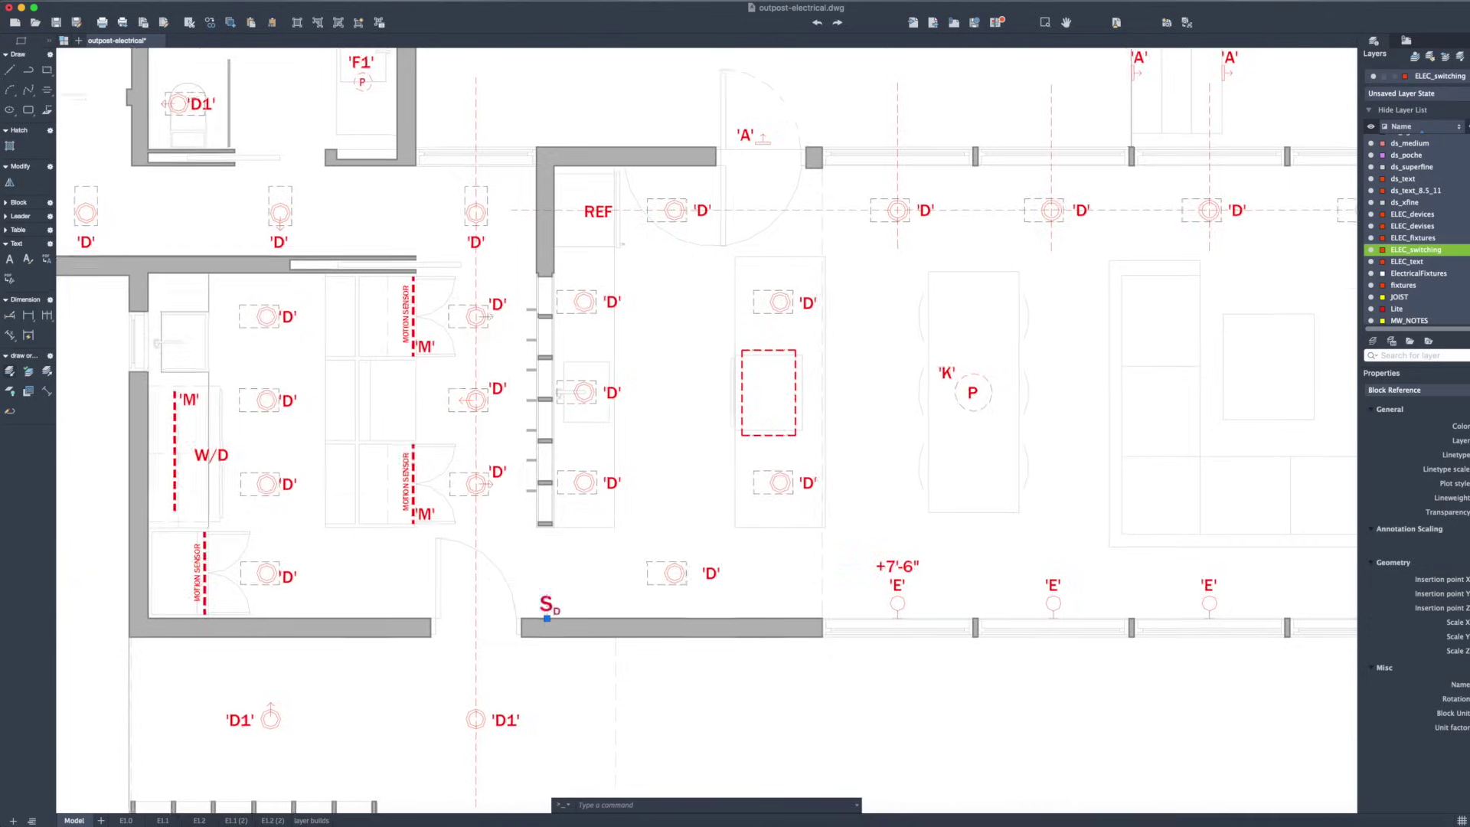
{"action": "scroll", "coordinate": [545, 584], "scroll_direction": "up", "scroll_amount": 1}
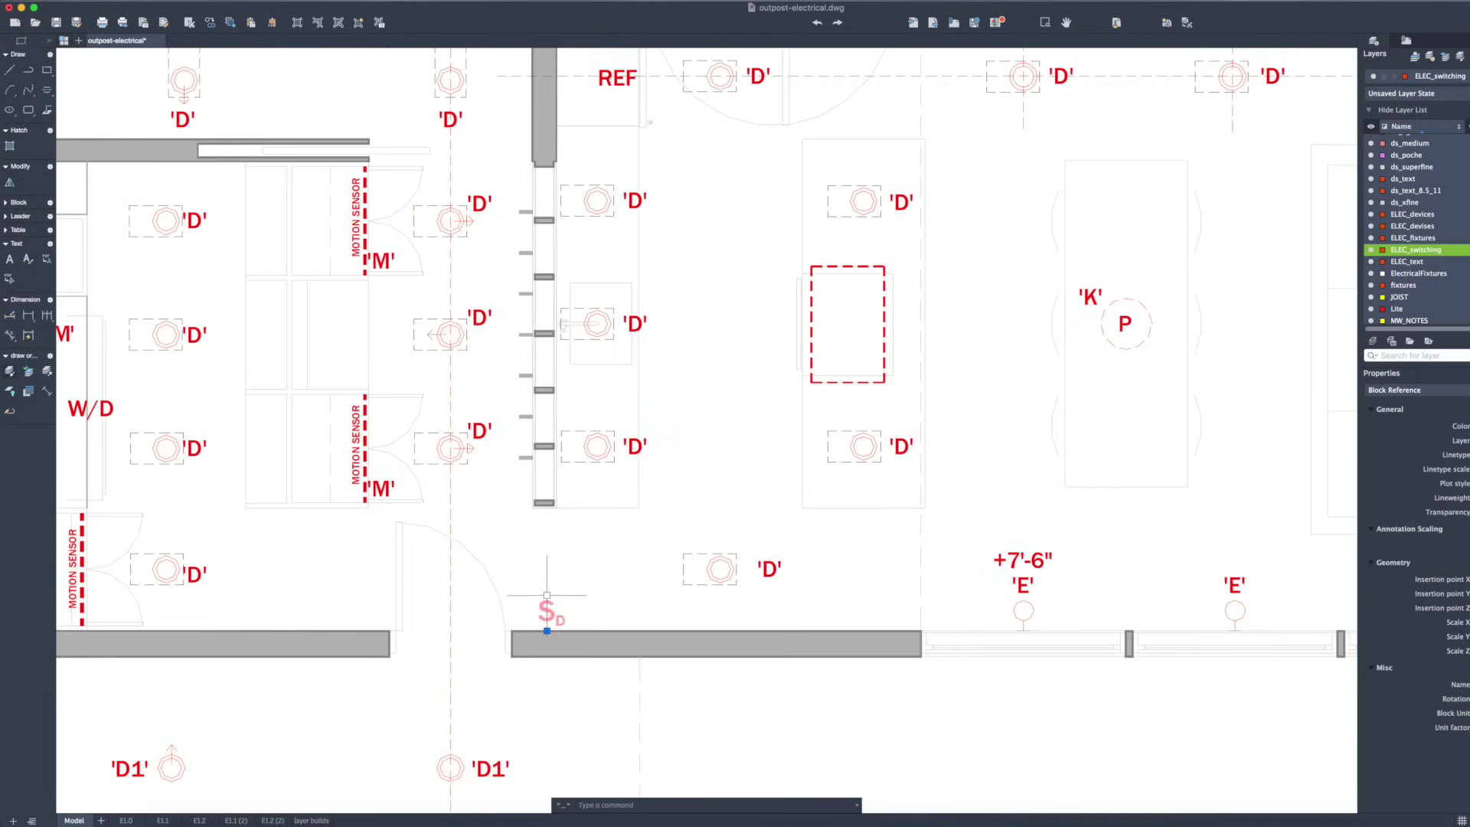
{"action": "type", "text": "m"}
{"action": "key", "text": "Return"}
{"action": "left_click", "coordinate": [617, 567]}
{"action": "left_click", "coordinate": [604, 566]}
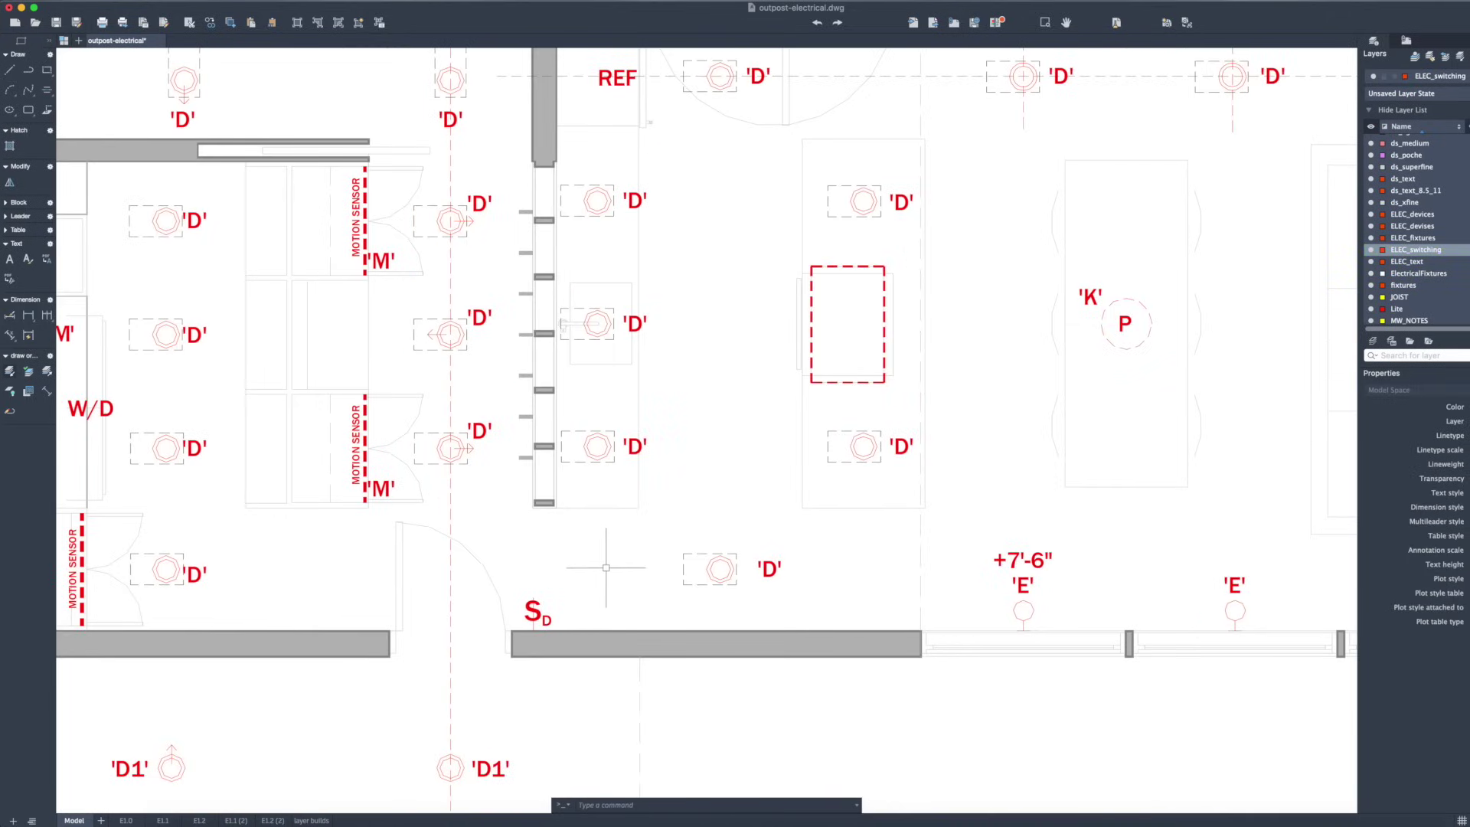
Copy the dimmer switch symbol twice along the wall to make a row of three switches beside the entry door.
{"action": "scroll", "coordinate": [485, 629], "scroll_direction": "down", "scroll_amount": 5}
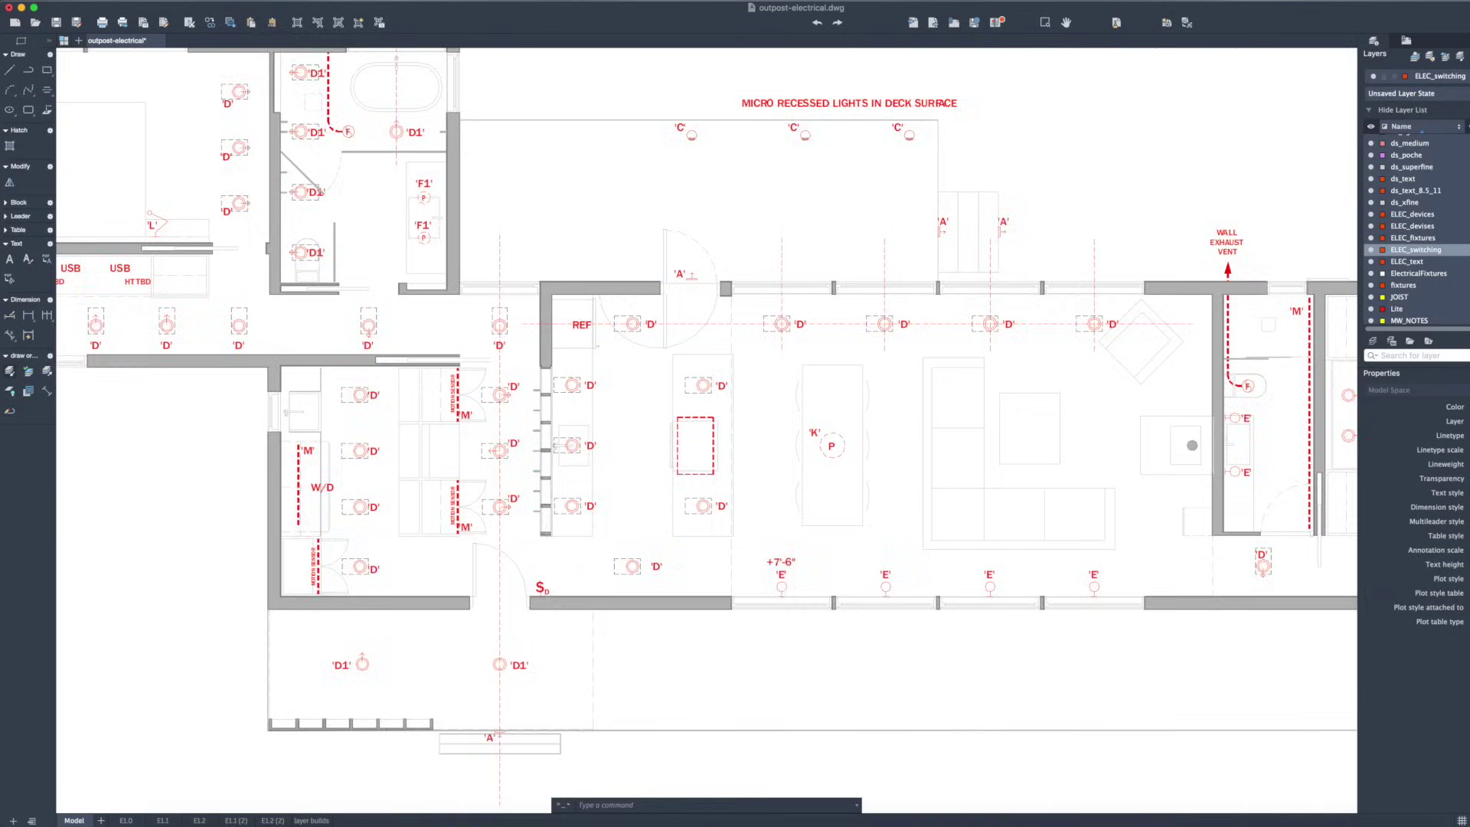
{"action": "scroll", "coordinate": [509, 621], "scroll_direction": "up", "scroll_amount": 4}
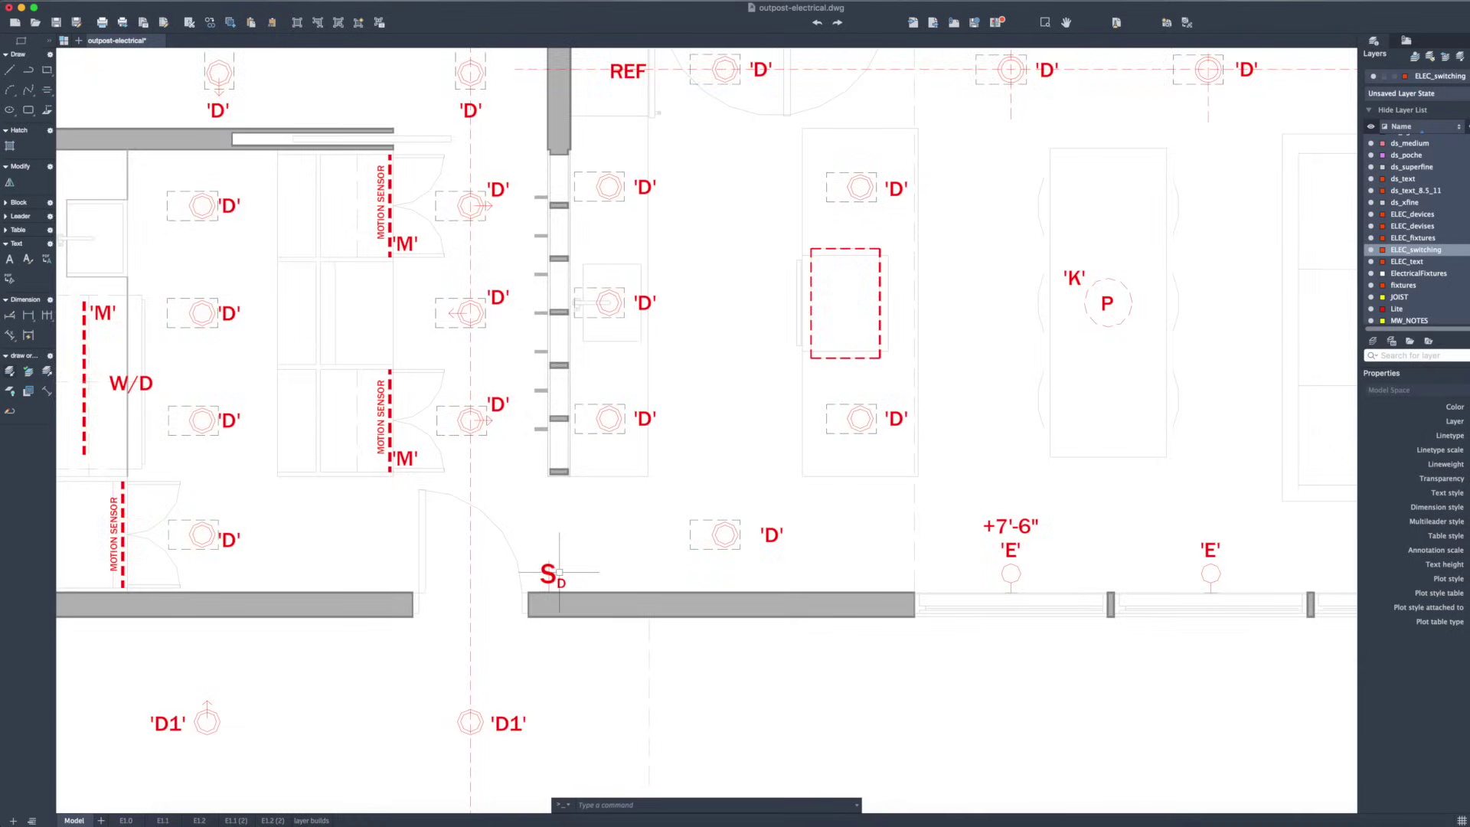
{"action": "scroll", "coordinate": [574, 570], "scroll_direction": "up", "scroll_amount": 1}
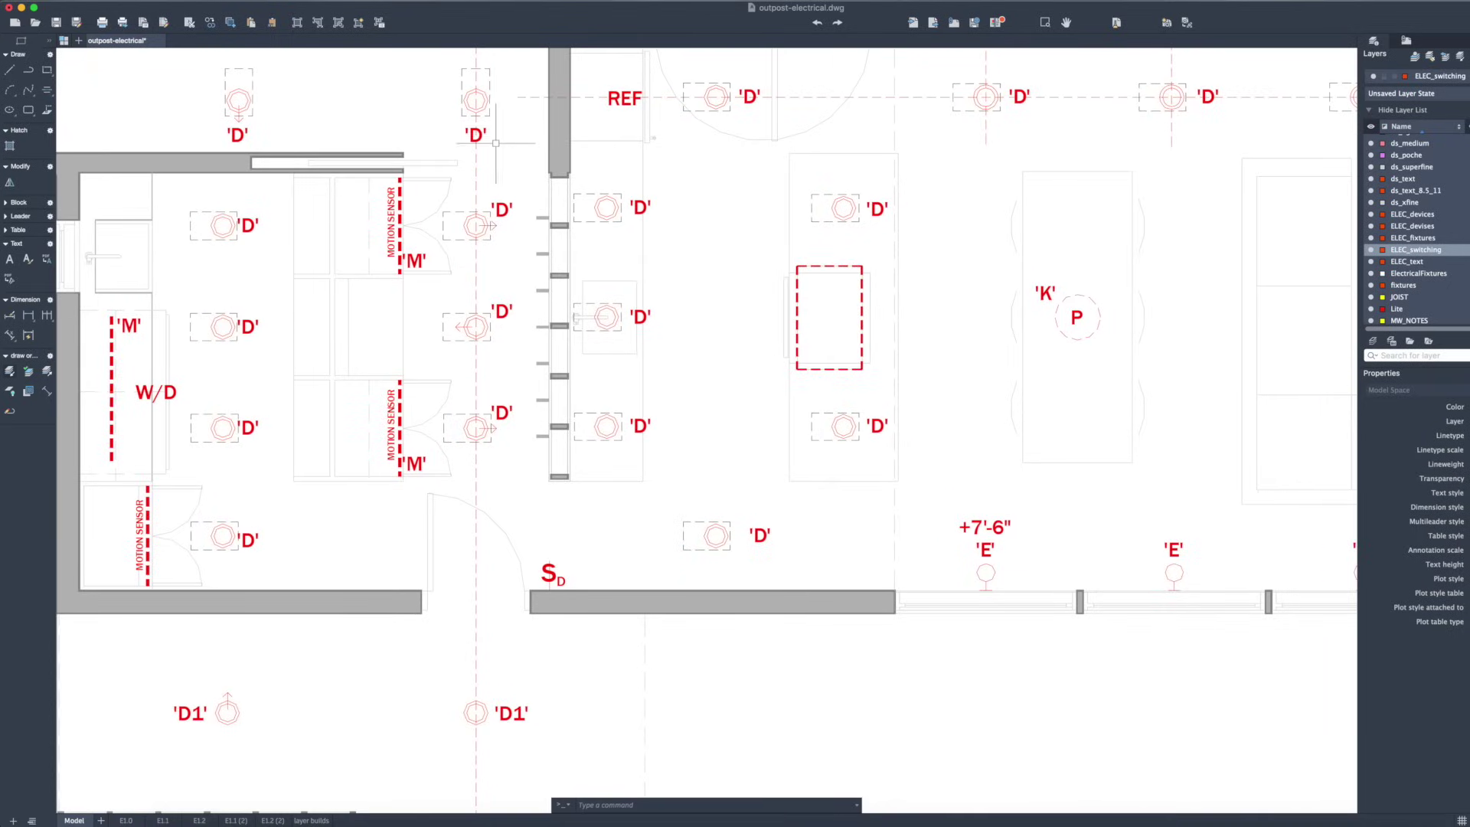
{"action": "scroll", "coordinate": [565, 575], "scroll_direction": "up", "scroll_amount": 1}
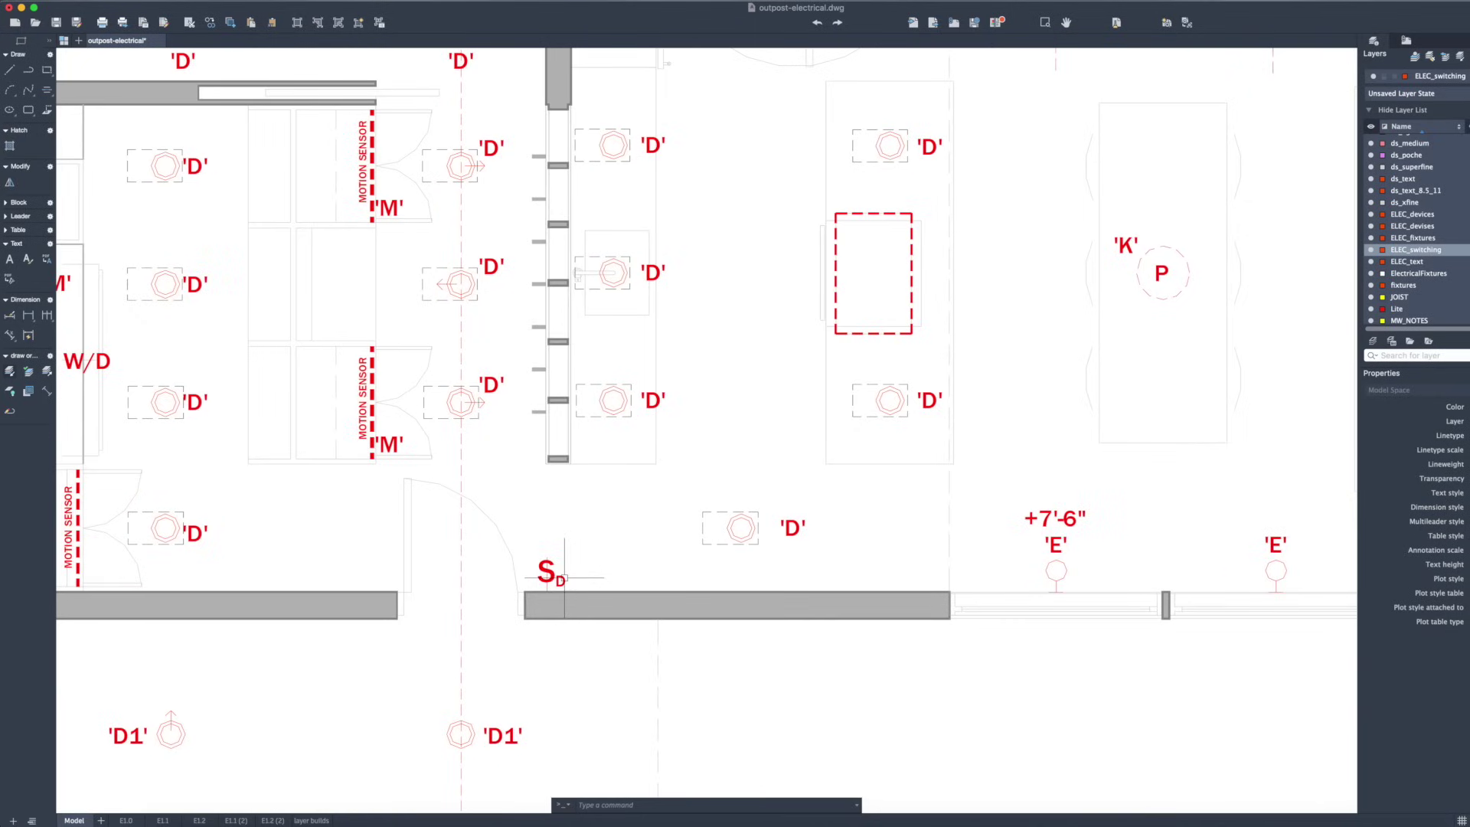
{"action": "scroll", "coordinate": [600, 469], "scroll_direction": "down", "scroll_amount": 1}
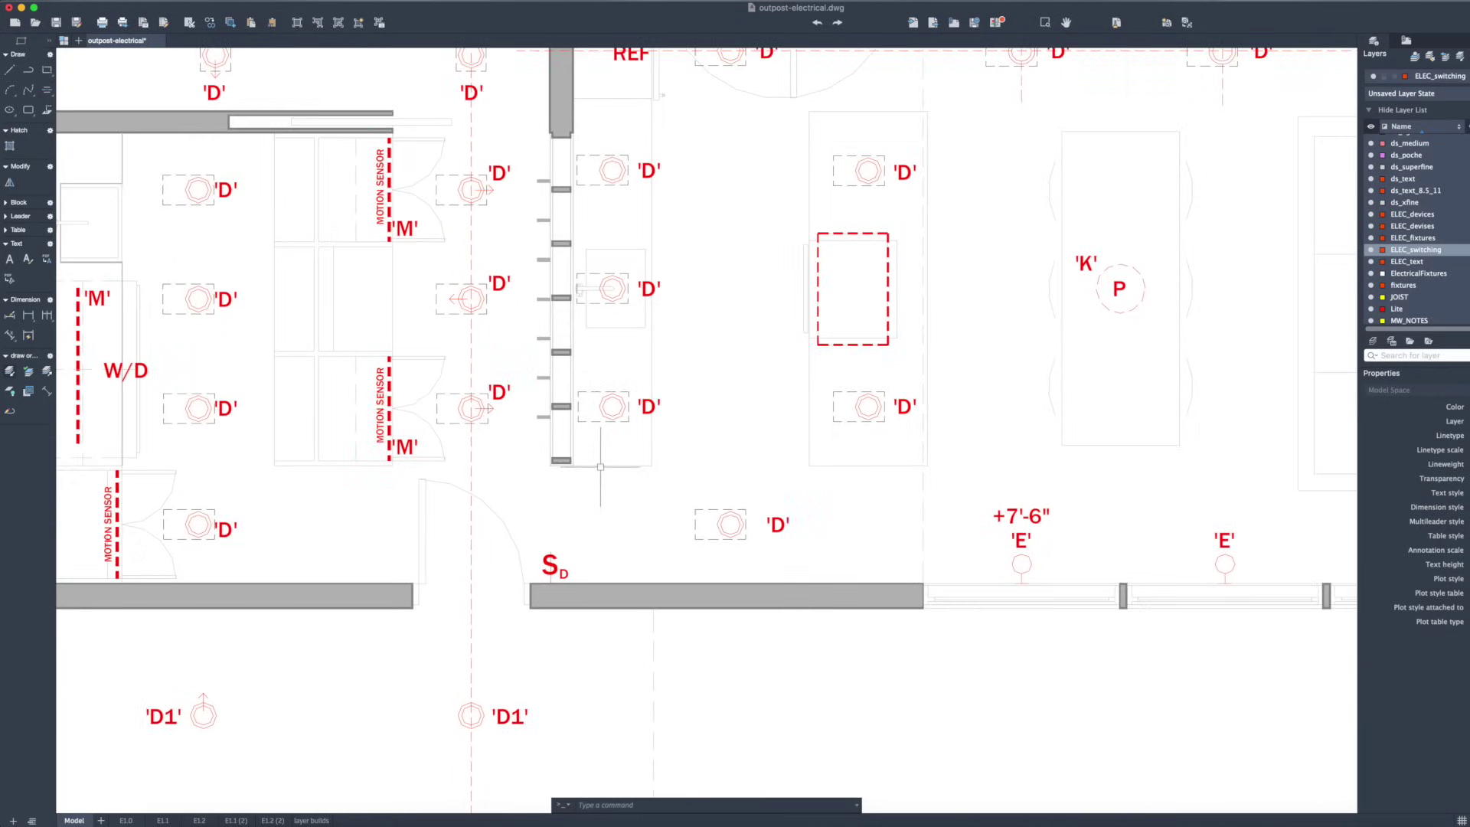
{"action": "scroll", "coordinate": [600, 469], "scroll_direction": "down", "scroll_amount": 1}
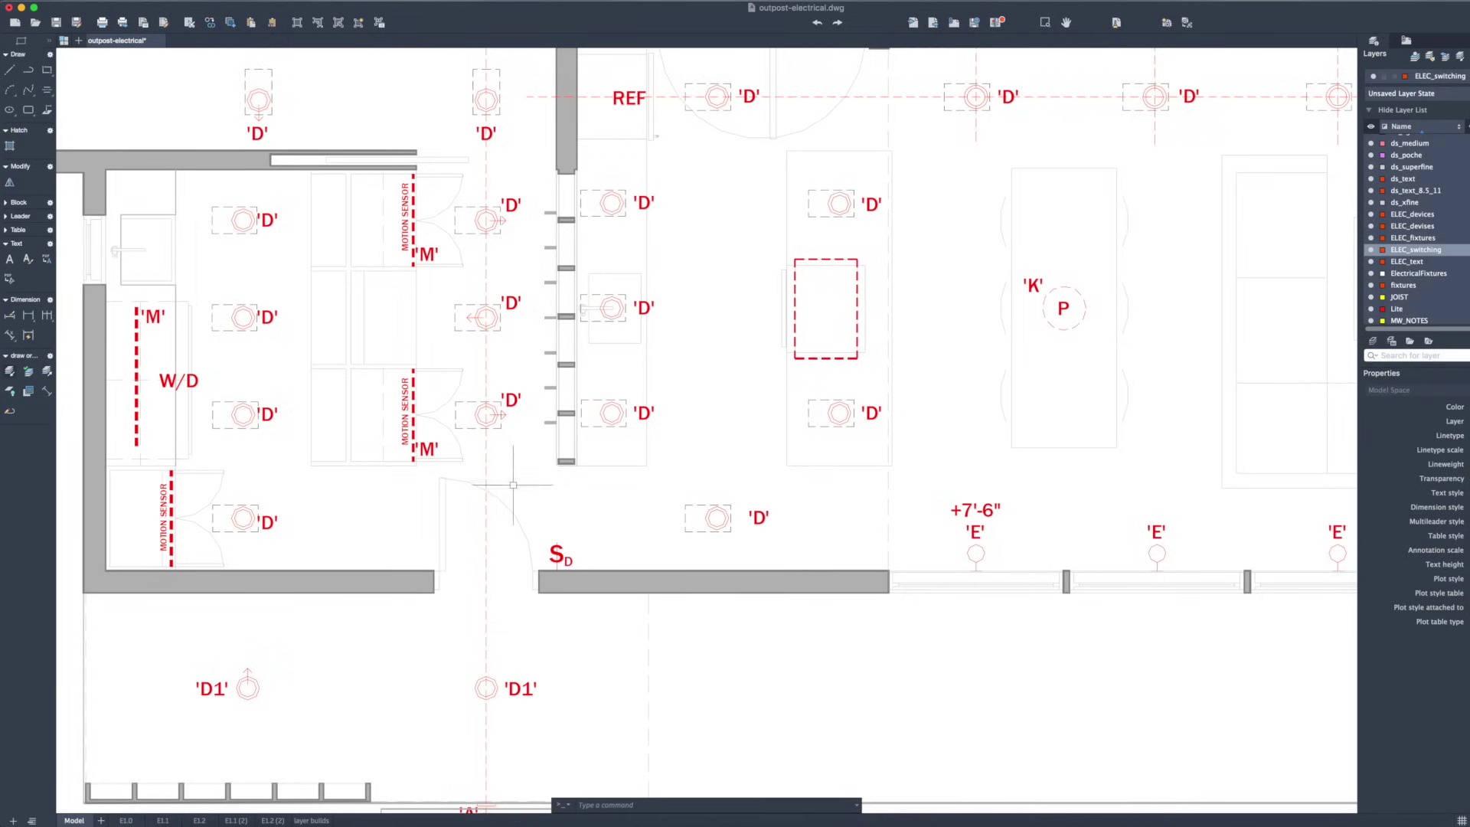
{"action": "scroll", "coordinate": [528, 551], "scroll_direction": "up", "scroll_amount": 1}
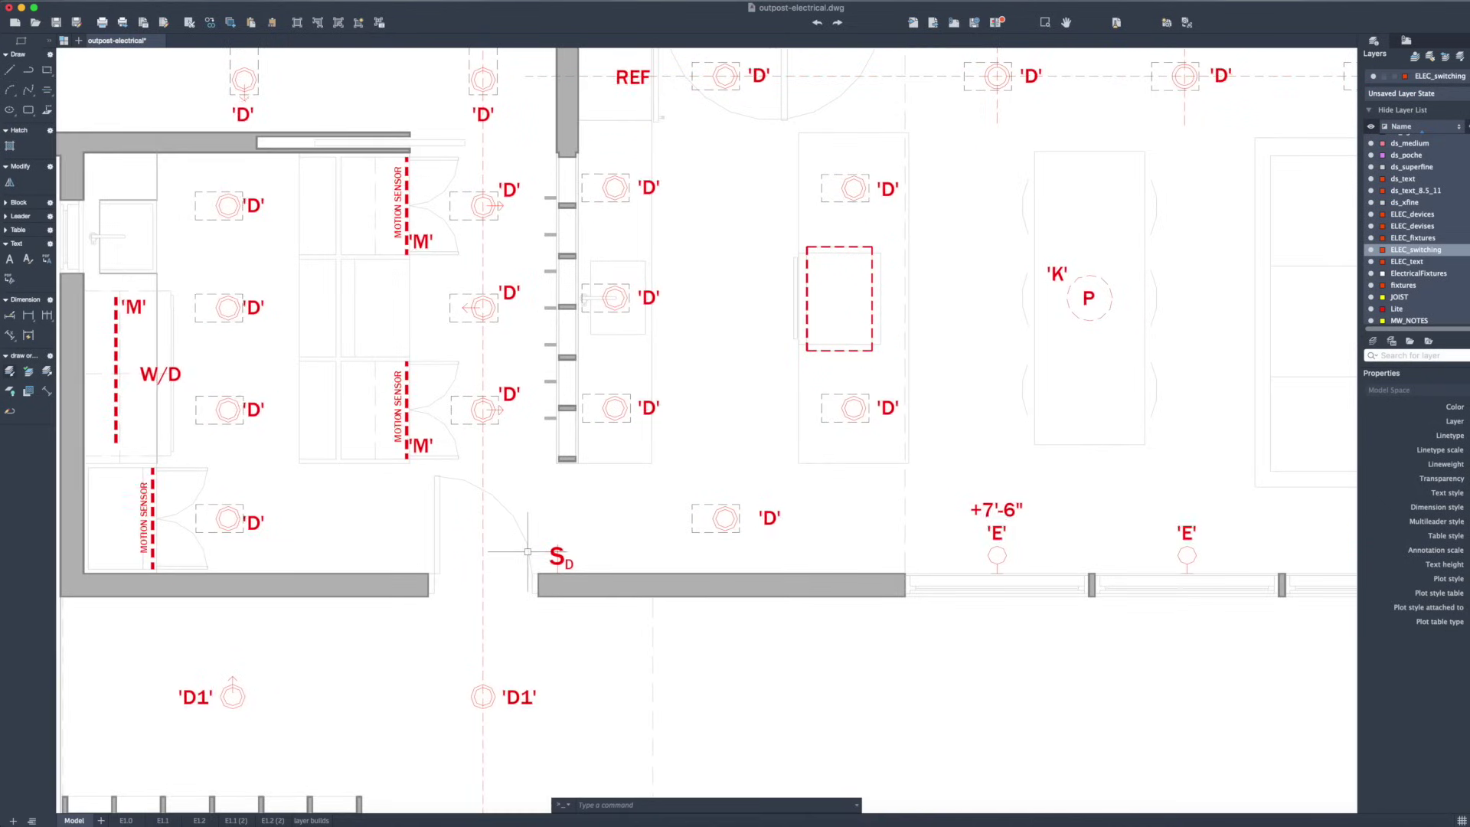
{"action": "key", "text": "Return"}
{"action": "key", "text": "Return"}
{"action": "left_click", "coordinate": [550, 504]}
{"action": "left_click", "coordinate": [578, 499]}
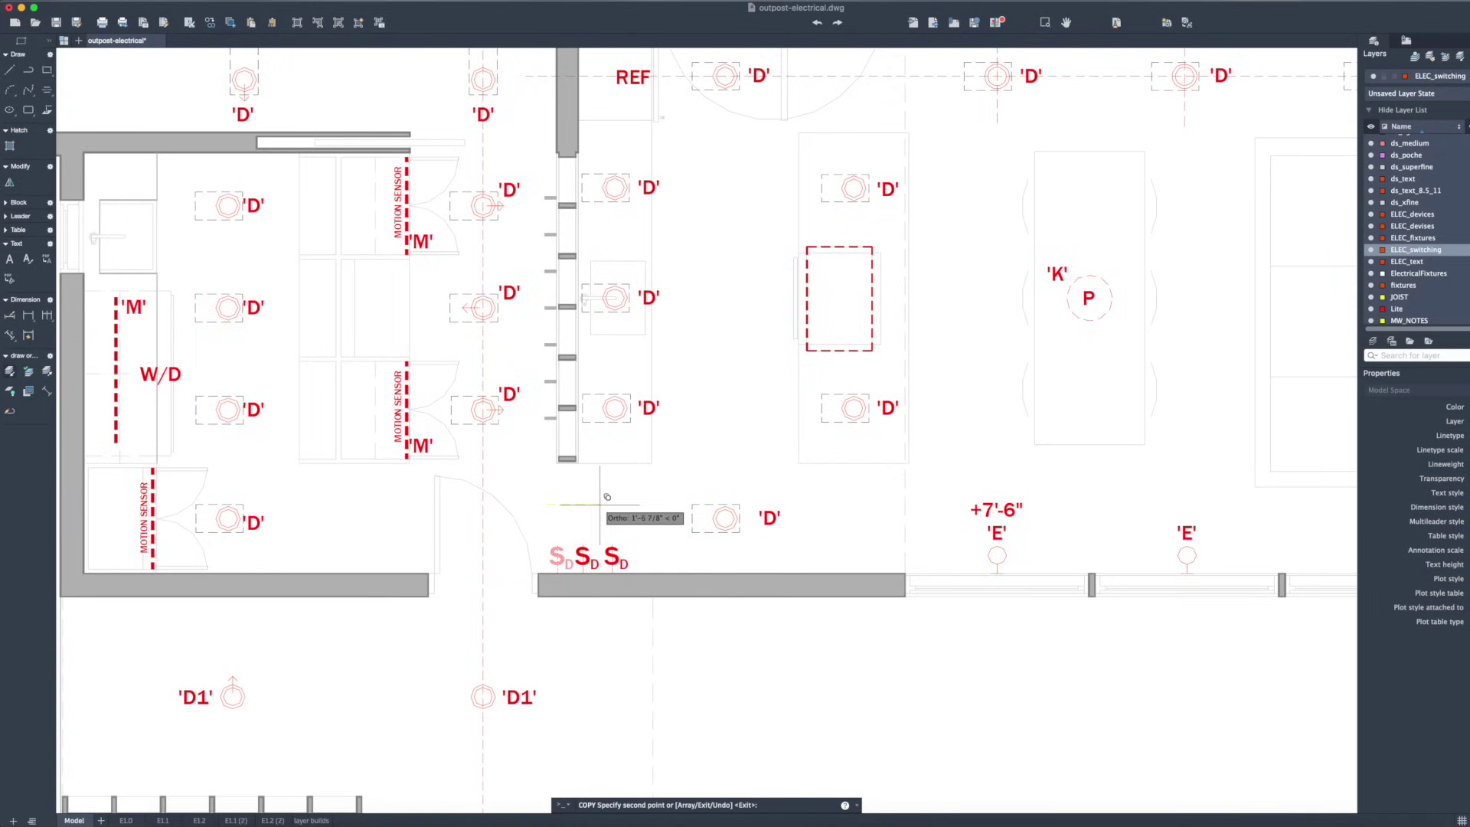
{"action": "left_click", "coordinate": [604, 499]}
{"action": "key", "text": "Return"}
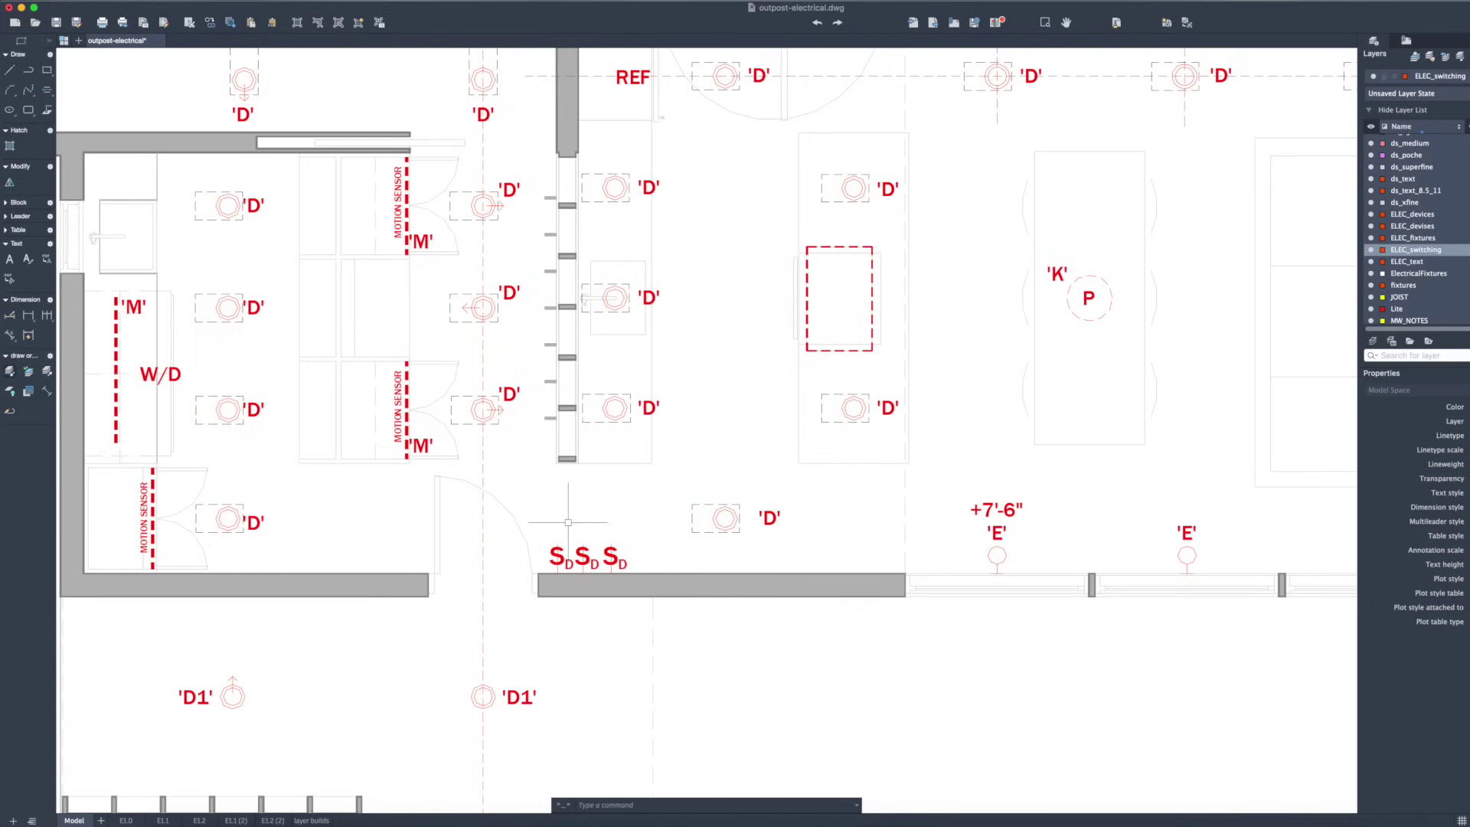
Draw a spline switching line from the first dimmer switch through the doorway to the exterior 'D1' light on the entry centerline.
{"action": "scroll", "coordinate": [573, 531], "scroll_direction": "down", "scroll_amount": 1}
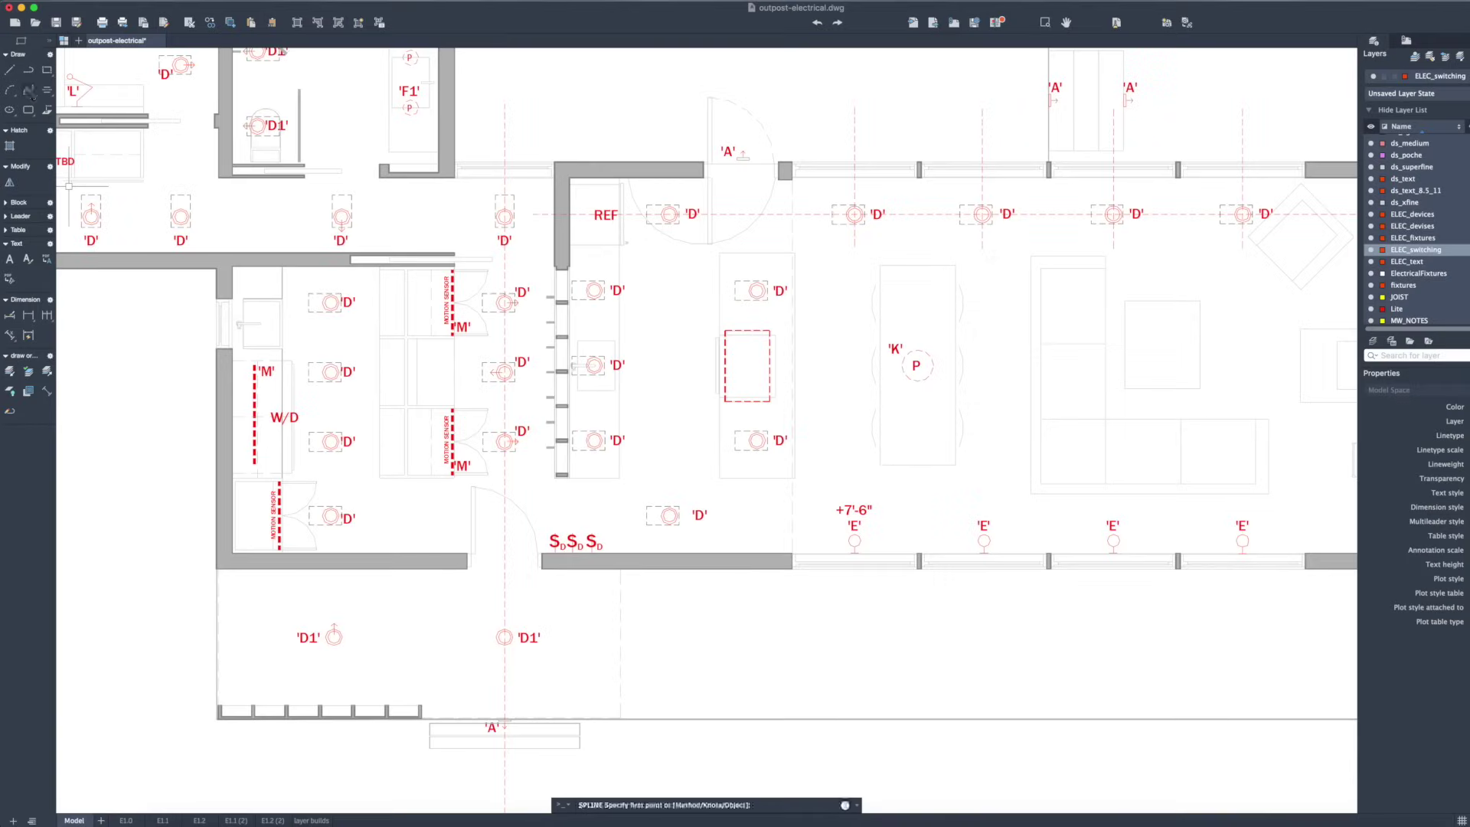
{"action": "scroll", "coordinate": [470, 525], "scroll_direction": "up", "scroll_amount": 3}
{"action": "type", "text": "spl"}
{"action": "key", "text": "Return"}
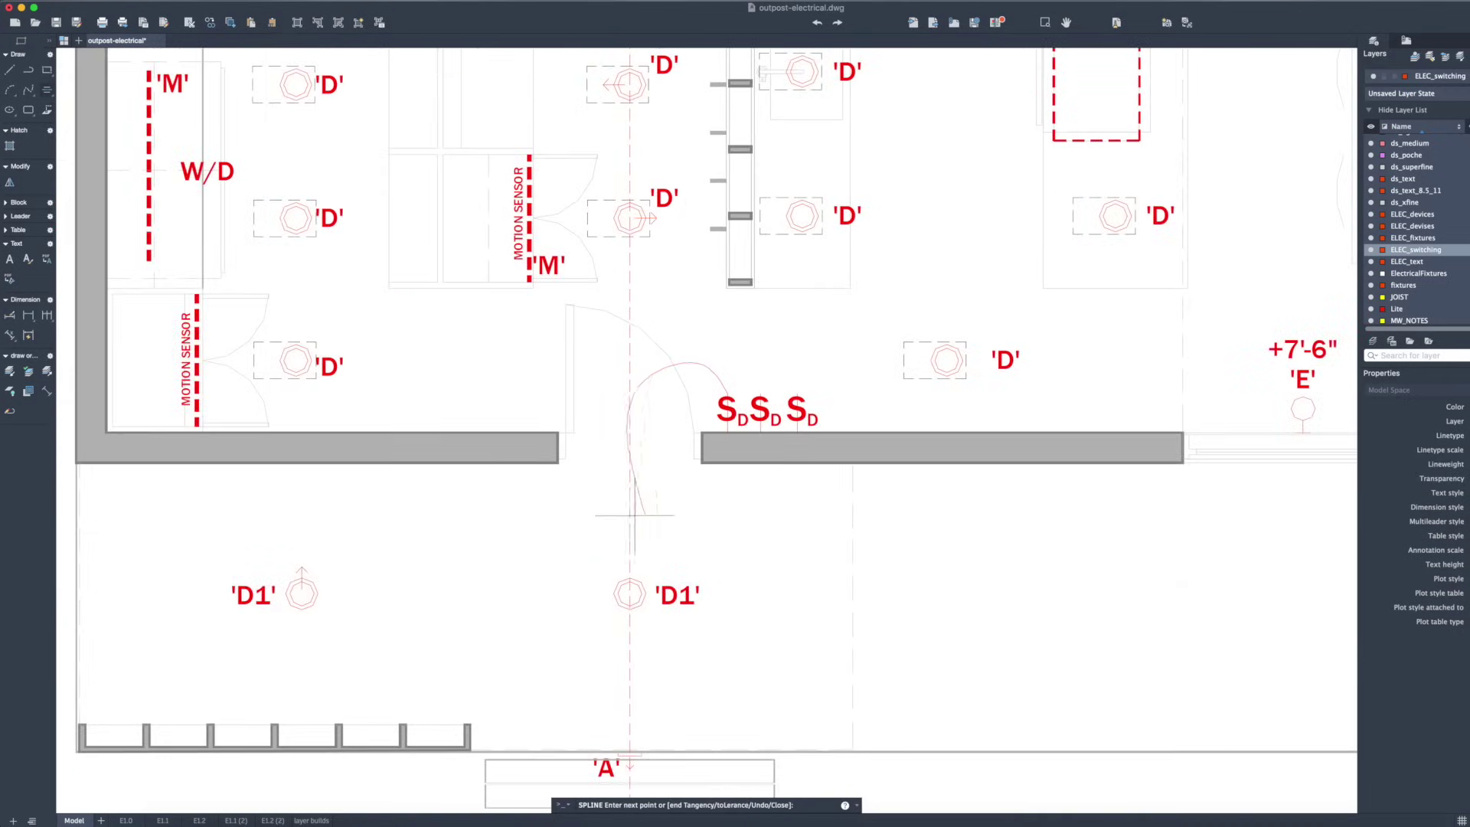
{"action": "left_click", "coordinate": [629, 576]}
{"action": "key", "text": "Return"}
{"action": "key", "text": "Return"}
{"action": "key", "text": "Escape"}
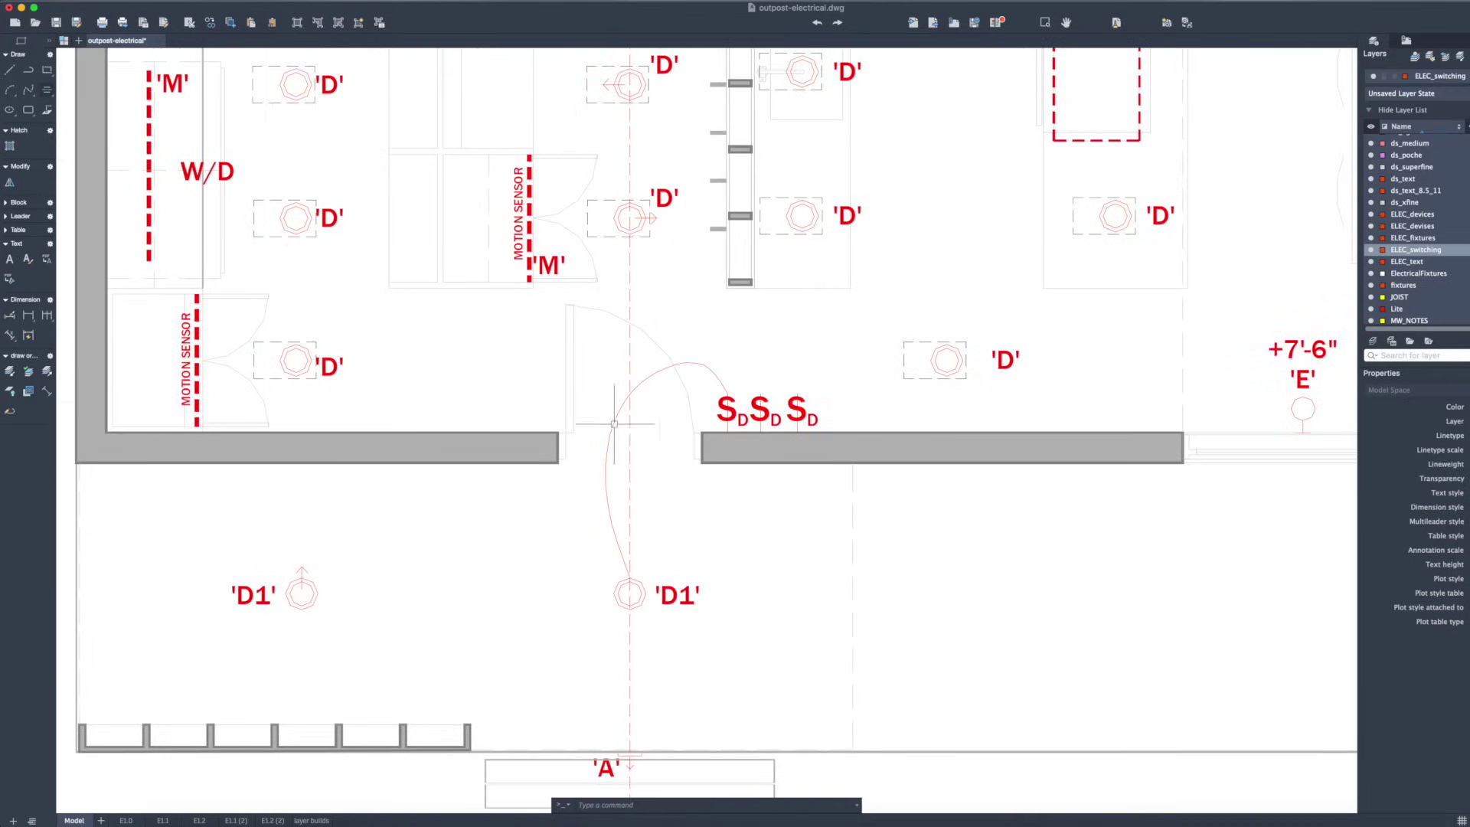
{"action": "left_click", "coordinate": [11, 92]}
{"action": "key", "text": "Escape"}
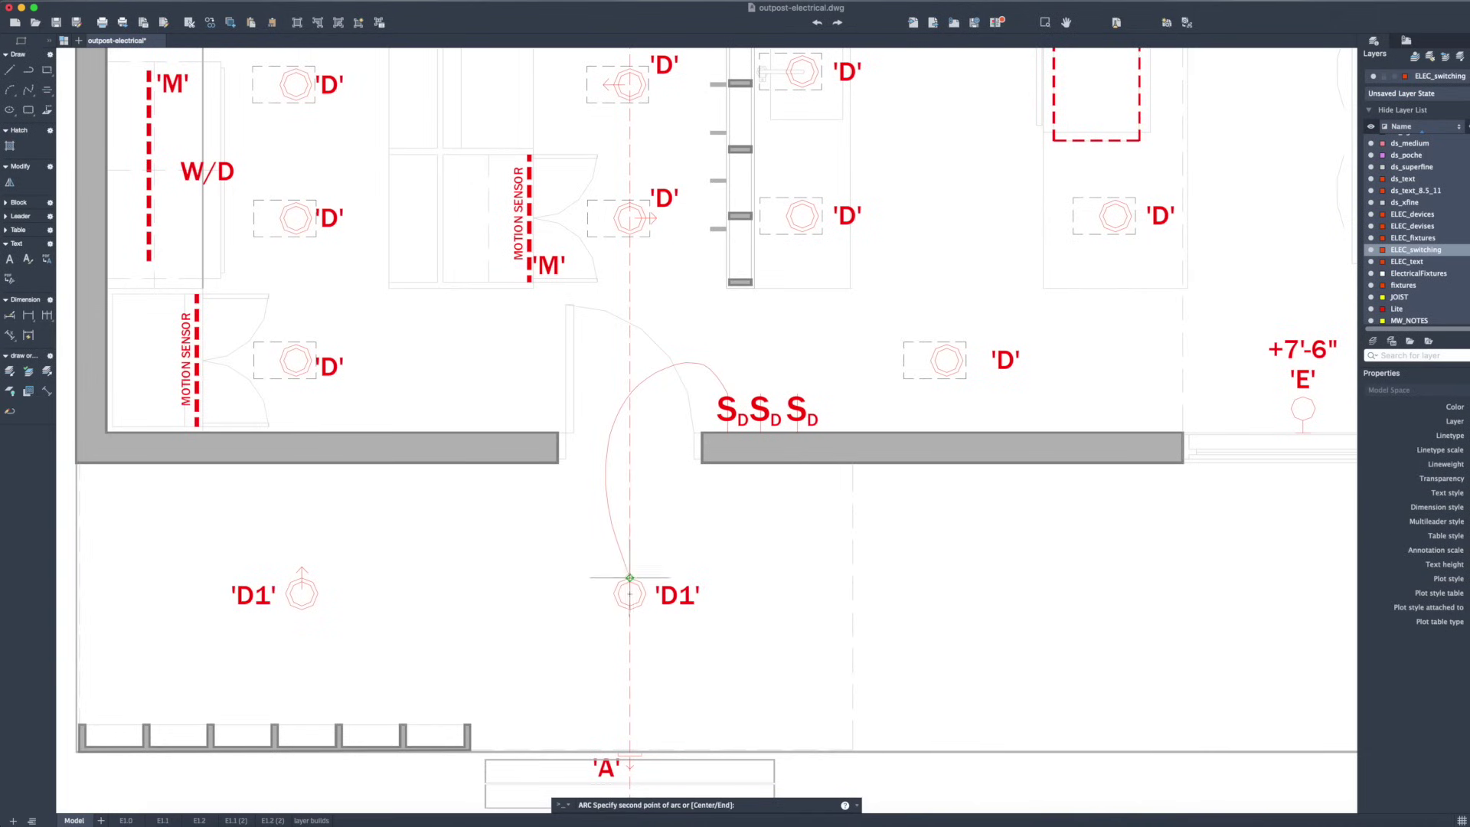
{"action": "left_click", "coordinate": [625, 576]}
{"action": "left_click", "coordinate": [630, 578]}
{"action": "key", "text": "Escape"}
{"action": "key", "text": "Escape"}
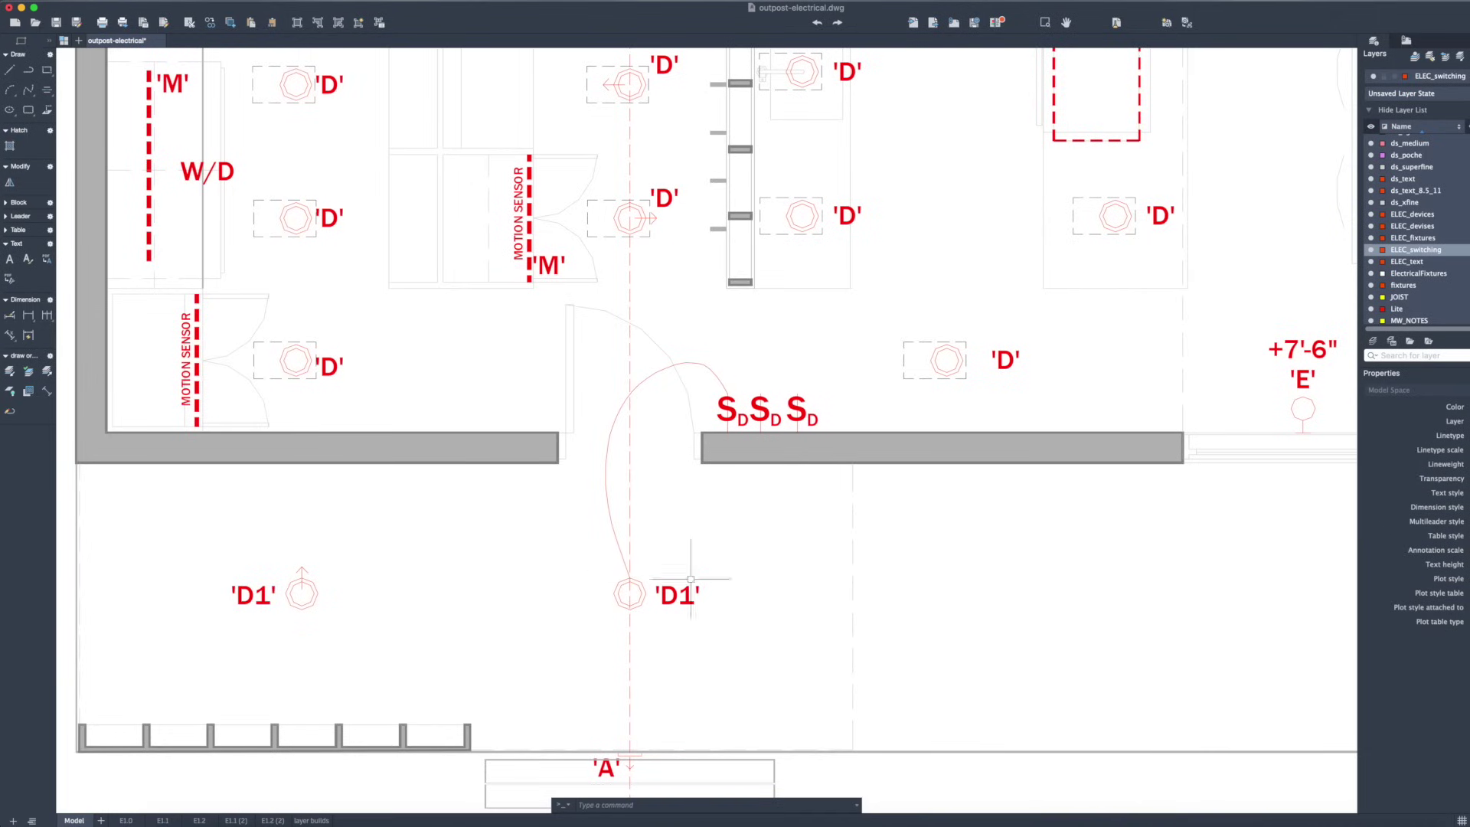
Draw an arc linking the exterior 'D1' light on the entry centerline to the other 'D1' light on the porch.
{"action": "left_click", "coordinate": [12, 93]}
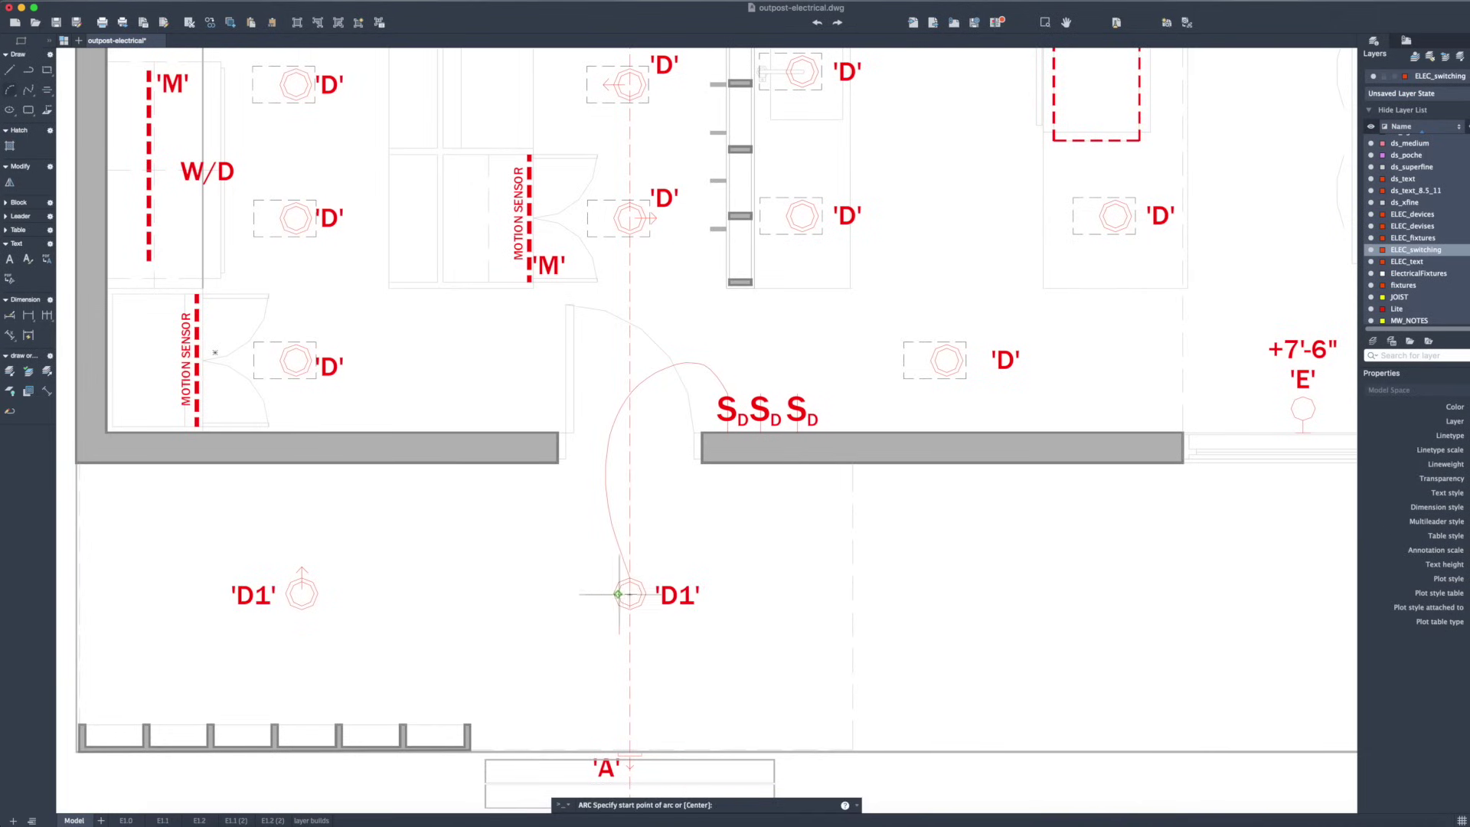
{"action": "left_click", "coordinate": [630, 575]}
{"action": "left_click", "coordinate": [483, 541]}
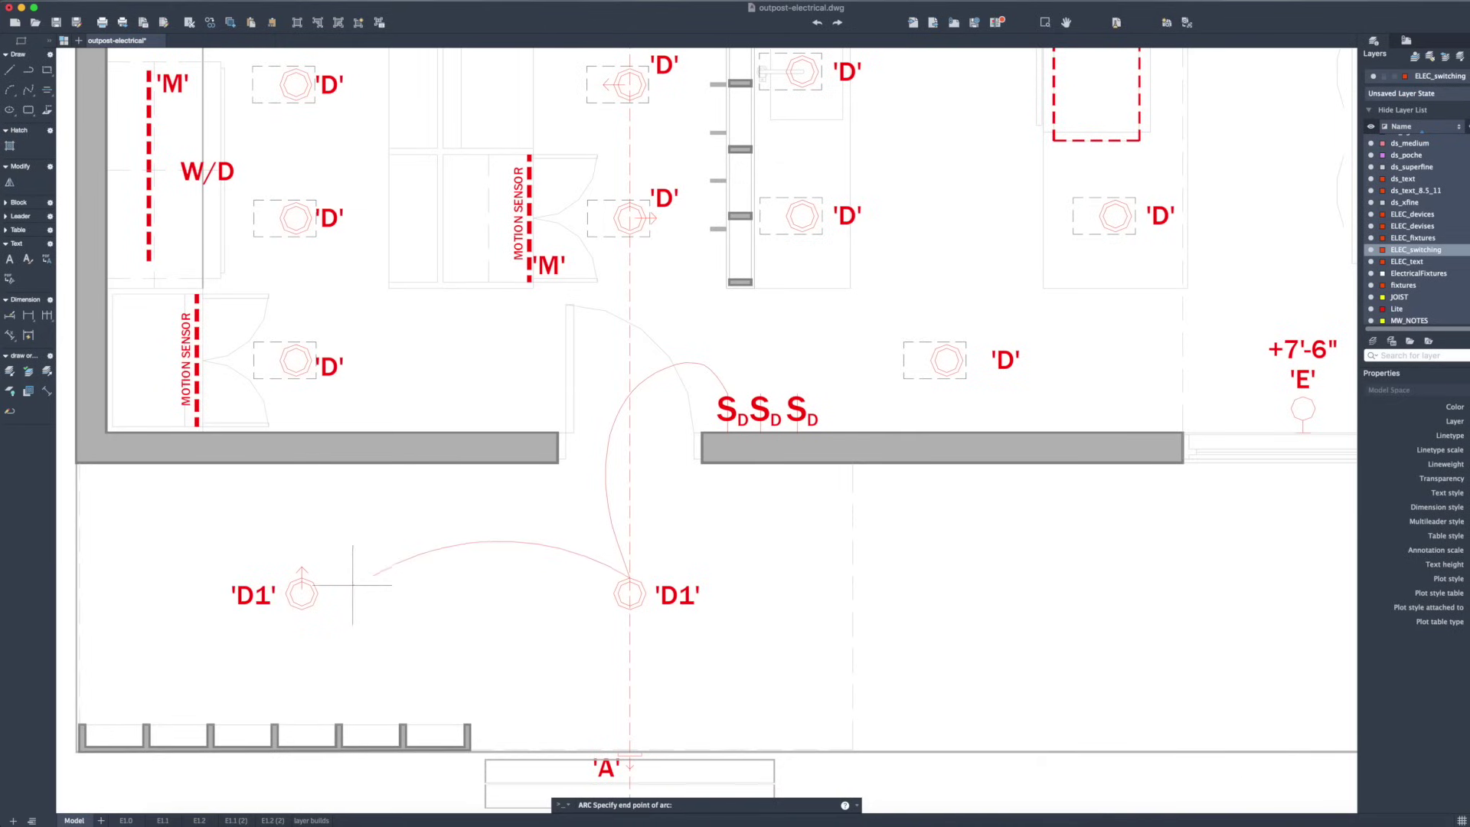
{"action": "left_click", "coordinate": [302, 594]}
Draw an arc from the 'D1' light on the entry centerline down to the 'A' light at the porch step.
{"action": "scroll", "coordinate": [520, 513], "scroll_direction": "down", "scroll_amount": 2}
{"action": "scroll", "coordinate": [577, 588], "scroll_direction": "up", "scroll_amount": 2}
{"action": "key", "text": "Return"}
{"action": "left_click", "coordinate": [600, 571]}
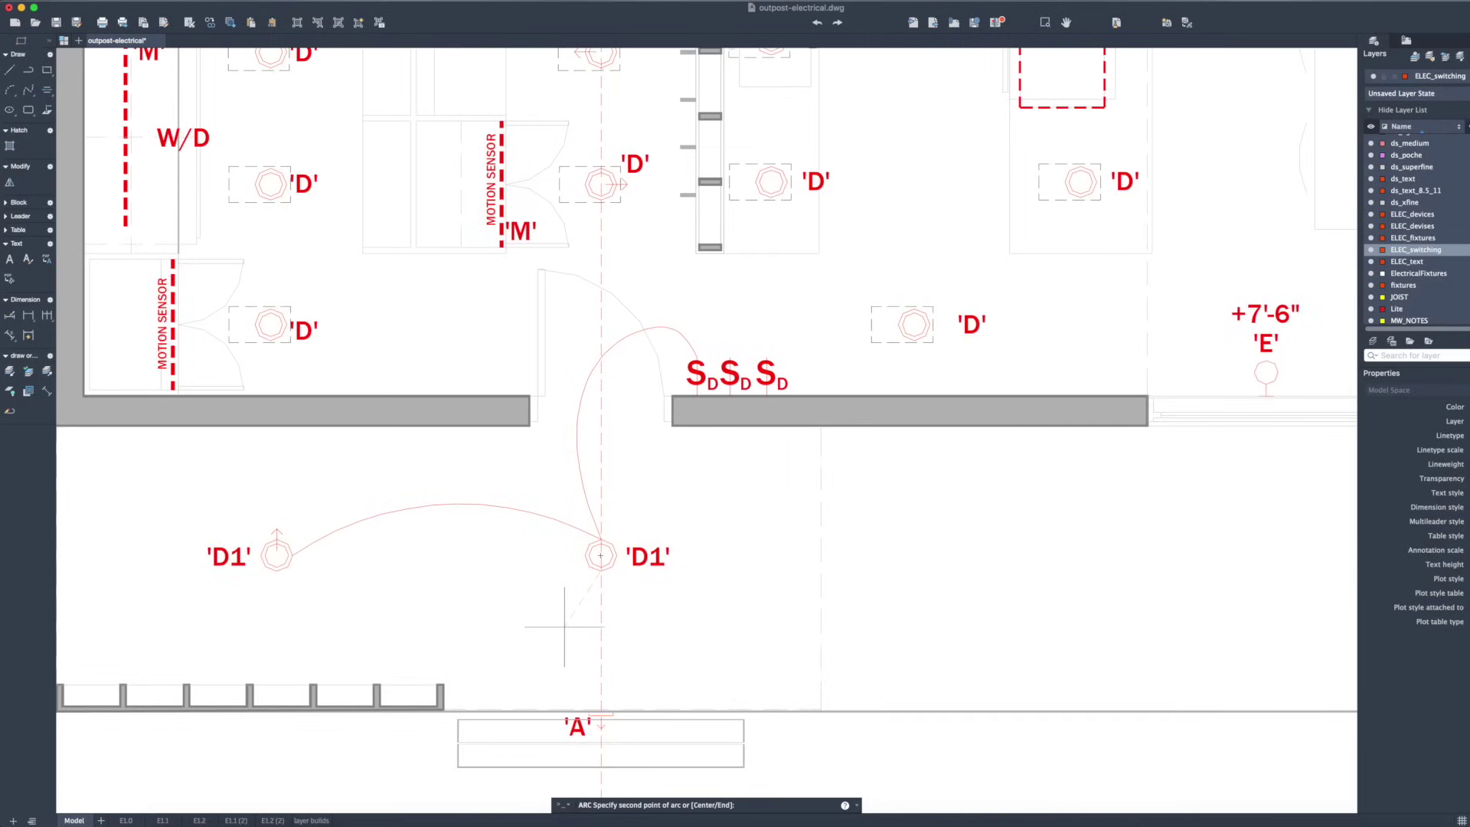
{"action": "left_click", "coordinate": [589, 712]}
{"action": "key", "text": "Return"}
{"action": "scroll", "coordinate": [568, 498], "scroll_direction": "down", "scroll_amount": 4}
{"action": "key", "text": "Escape"}
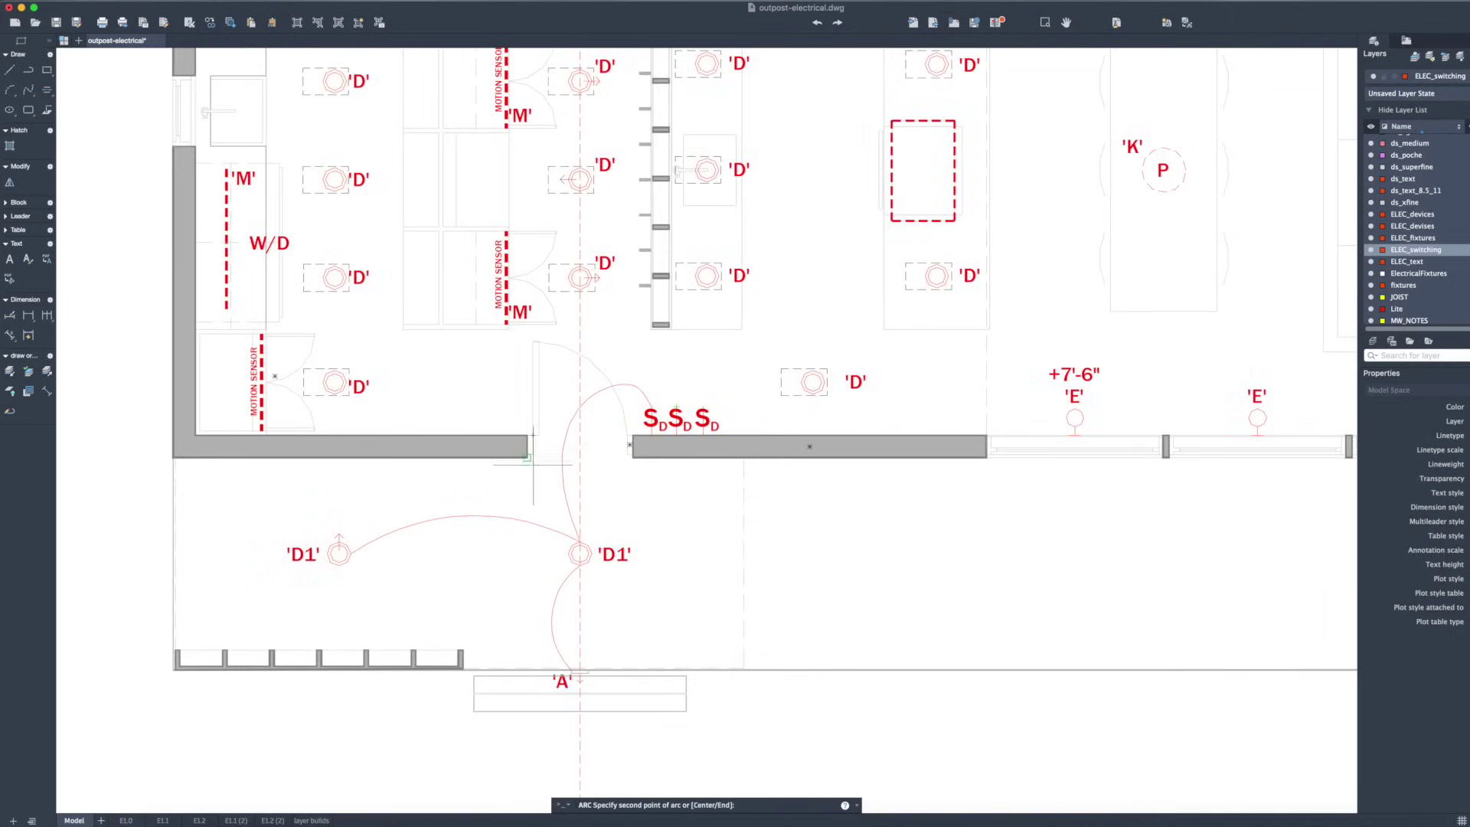
{"action": "scroll", "coordinate": [643, 410], "scroll_direction": "up", "scroll_amount": 2}
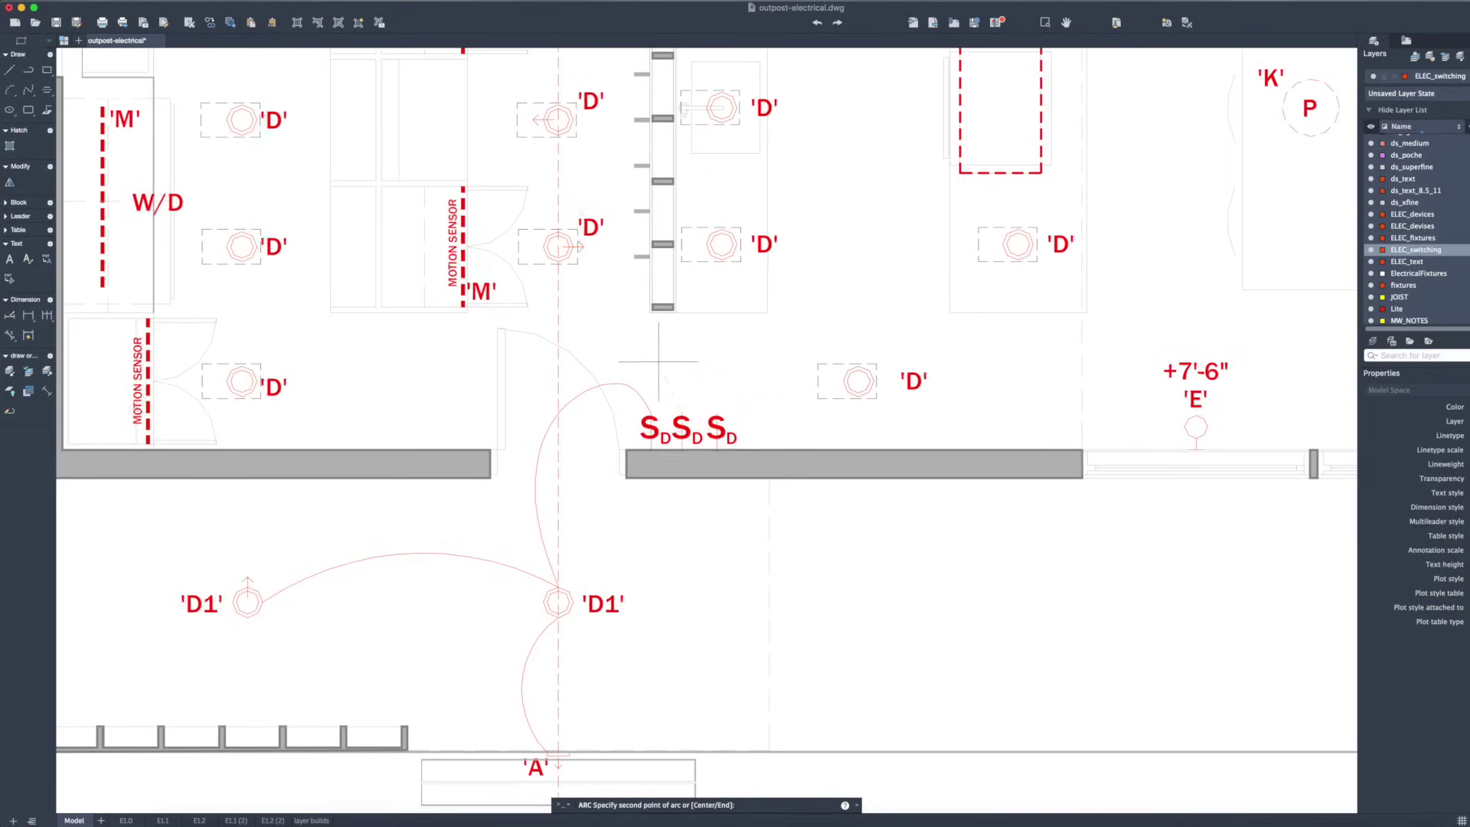
{"action": "key", "text": "Escape"}
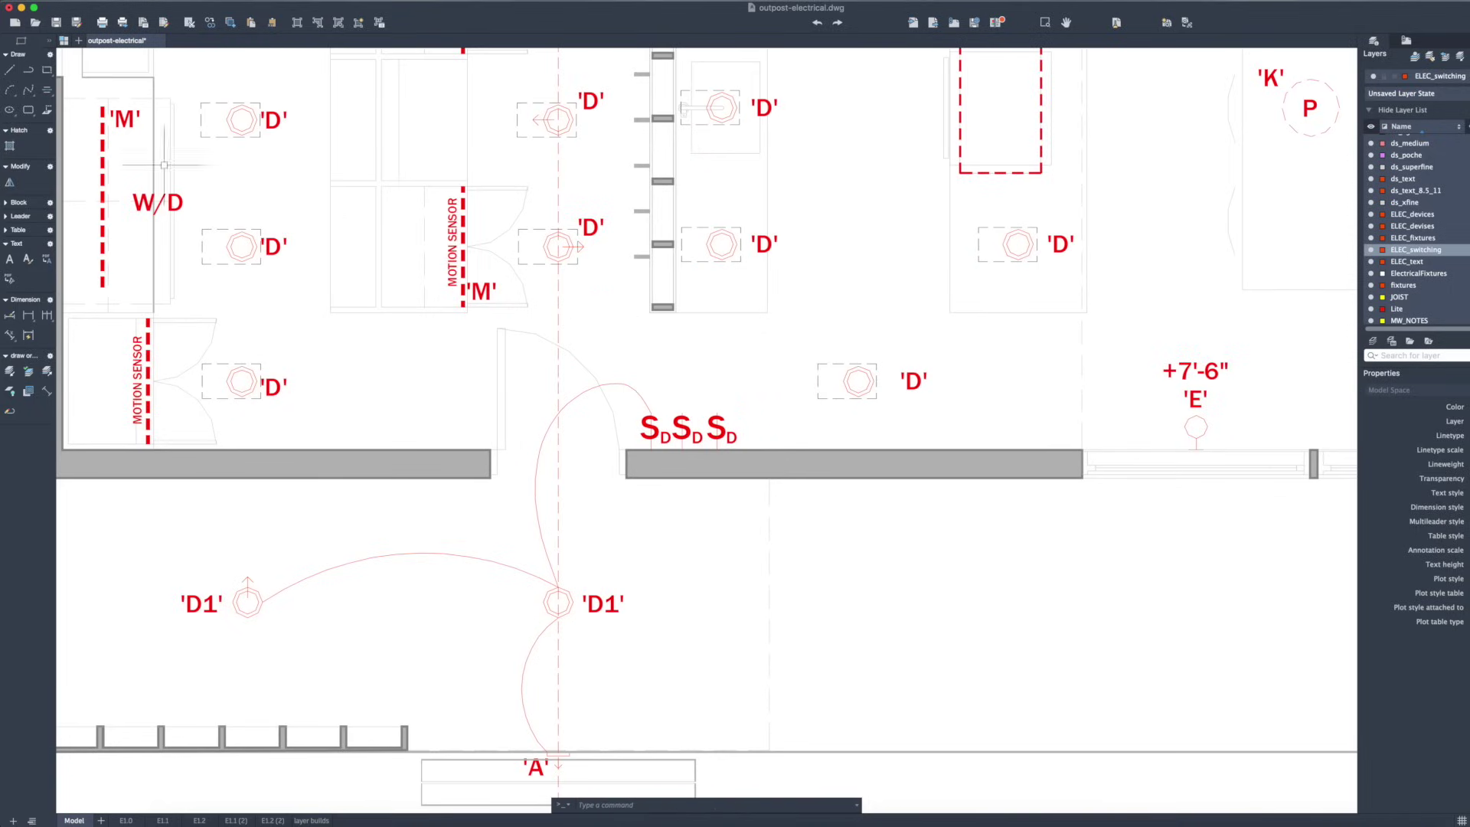
Draw a spline switching line from the second dimmer switch to the nearest hallway 'D' light.
{"action": "left_click", "coordinate": [28, 92]}
{"action": "left_click", "coordinate": [680, 408]}
{"action": "left_click", "coordinate": [643, 364]}
{"action": "left_click", "coordinate": [580, 324]}
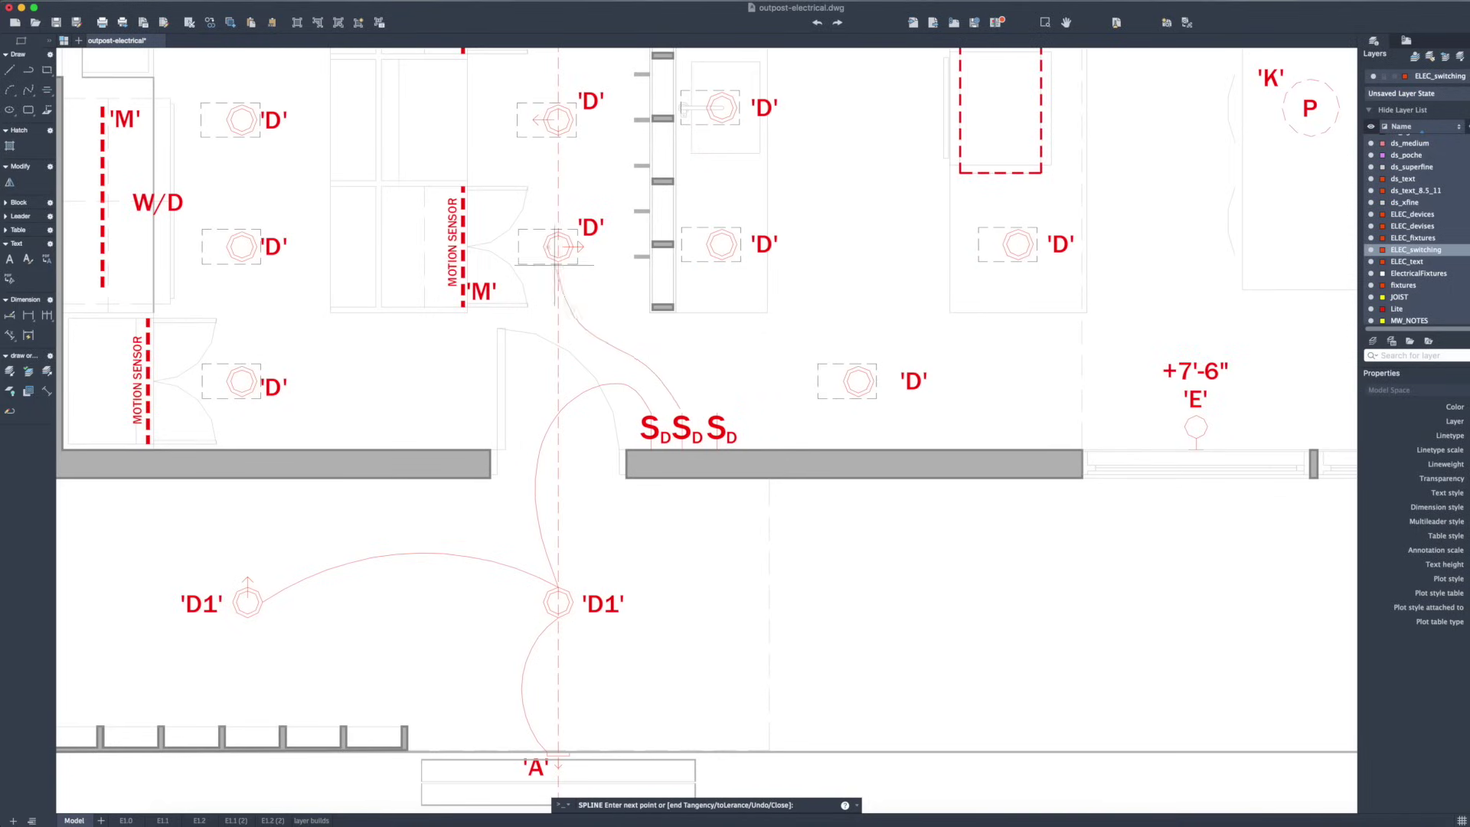
{"action": "left_click", "coordinate": [557, 262]}
{"action": "key", "text": "Return"}
Draw an arc from the third dimmer switch to the lowest 'D' light over the kitchen sink counter.
{"action": "left_click", "coordinate": [678, 404]}
{"action": "left_click", "coordinate": [679, 408]}
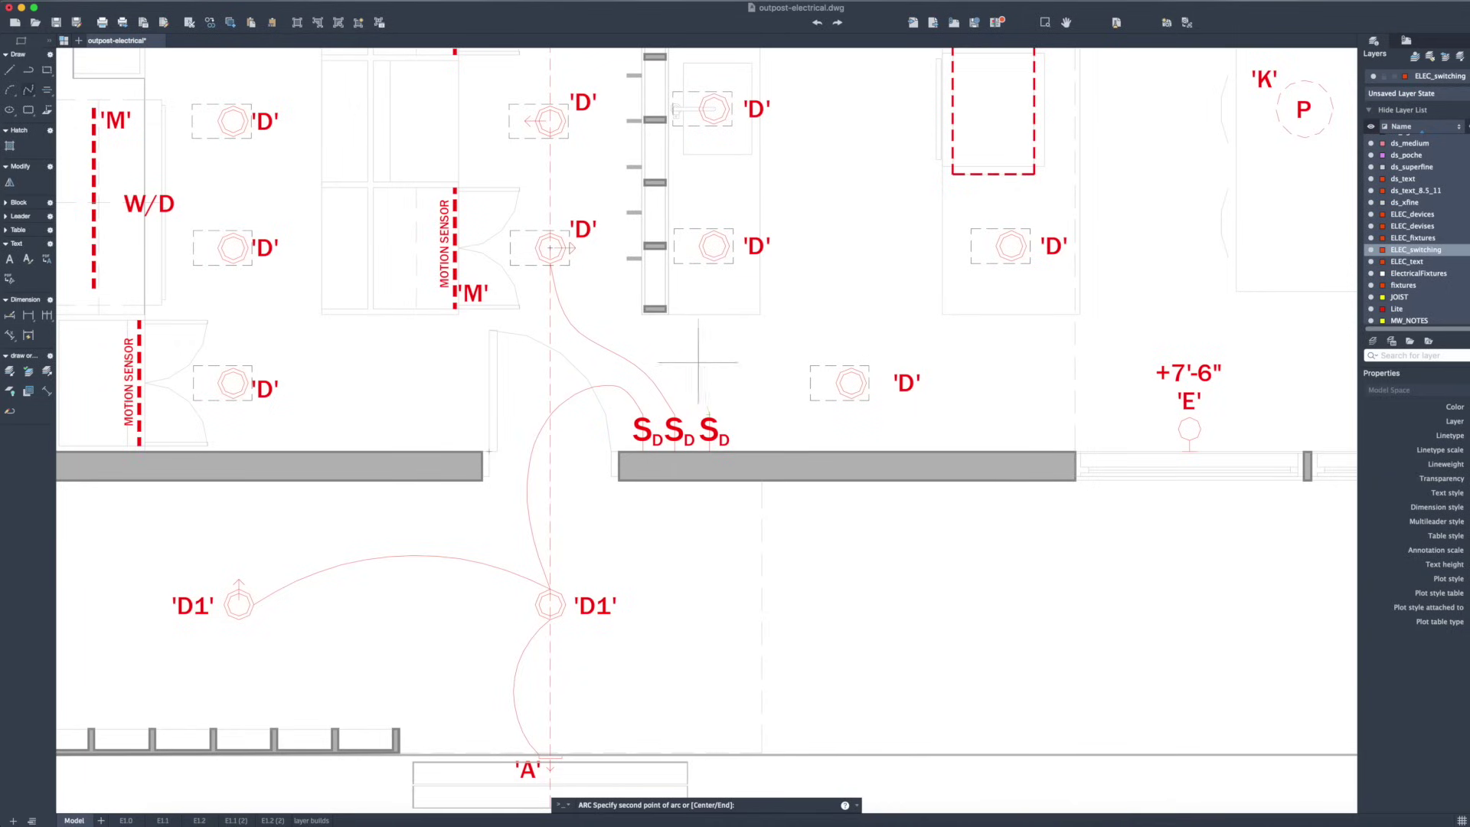
{"action": "left_click", "coordinate": [690, 347]}
{"action": "left_click", "coordinate": [714, 261]}
{"action": "scroll", "coordinate": [714, 261], "scroll_direction": "down", "scroll_amount": 4}
{"action": "scroll", "coordinate": [738, 329], "scroll_direction": "up", "scroll_amount": 3}
{"action": "scroll", "coordinate": [738, 328], "scroll_direction": "up", "scroll_amount": 1}
{"action": "key", "text": "Return"}
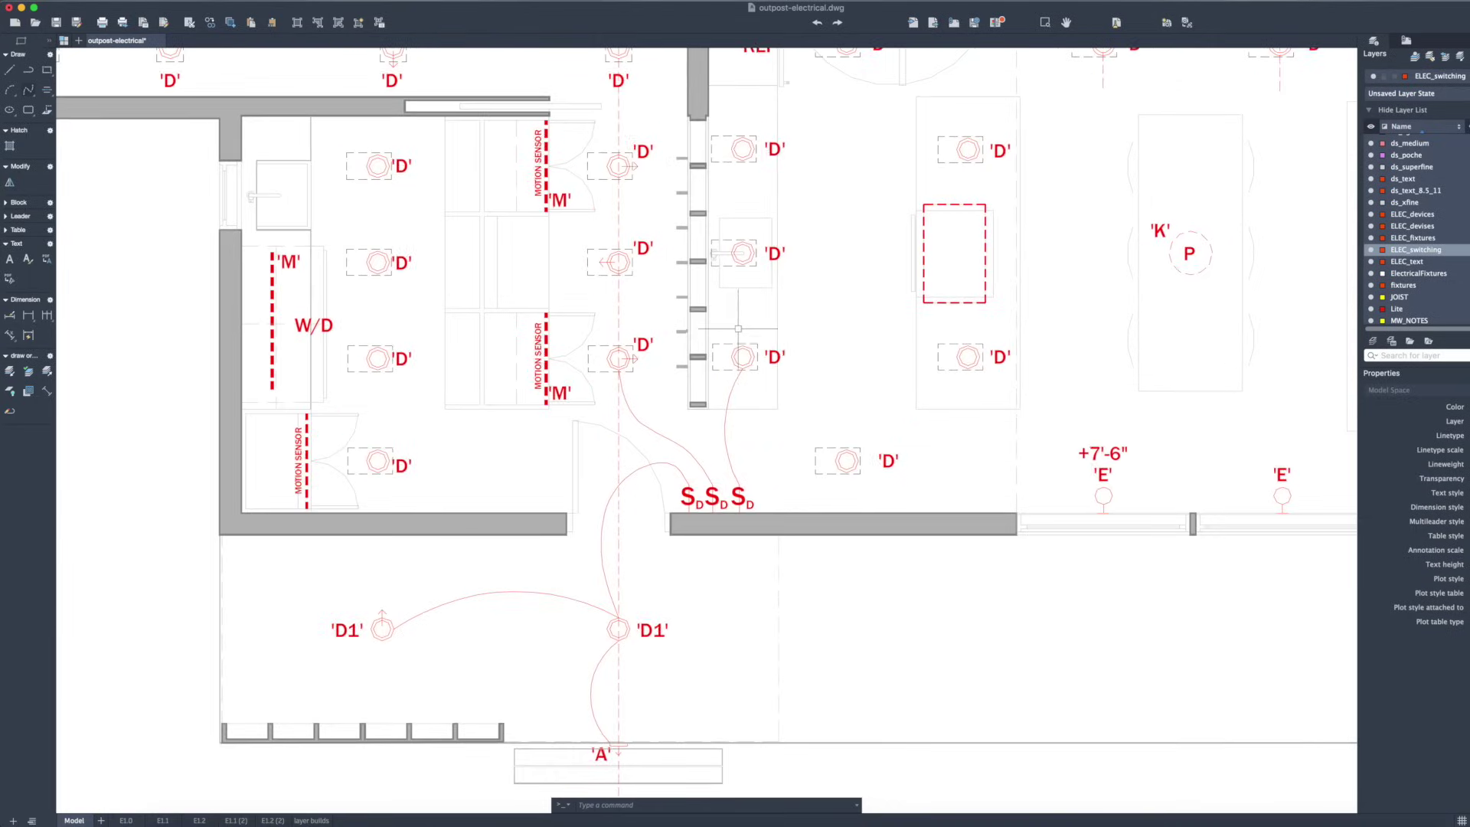
Draw two arcs linking the lowest, middle and upper 'D' lights along the kitchen sink counter.
{"action": "key", "text": "Return"}
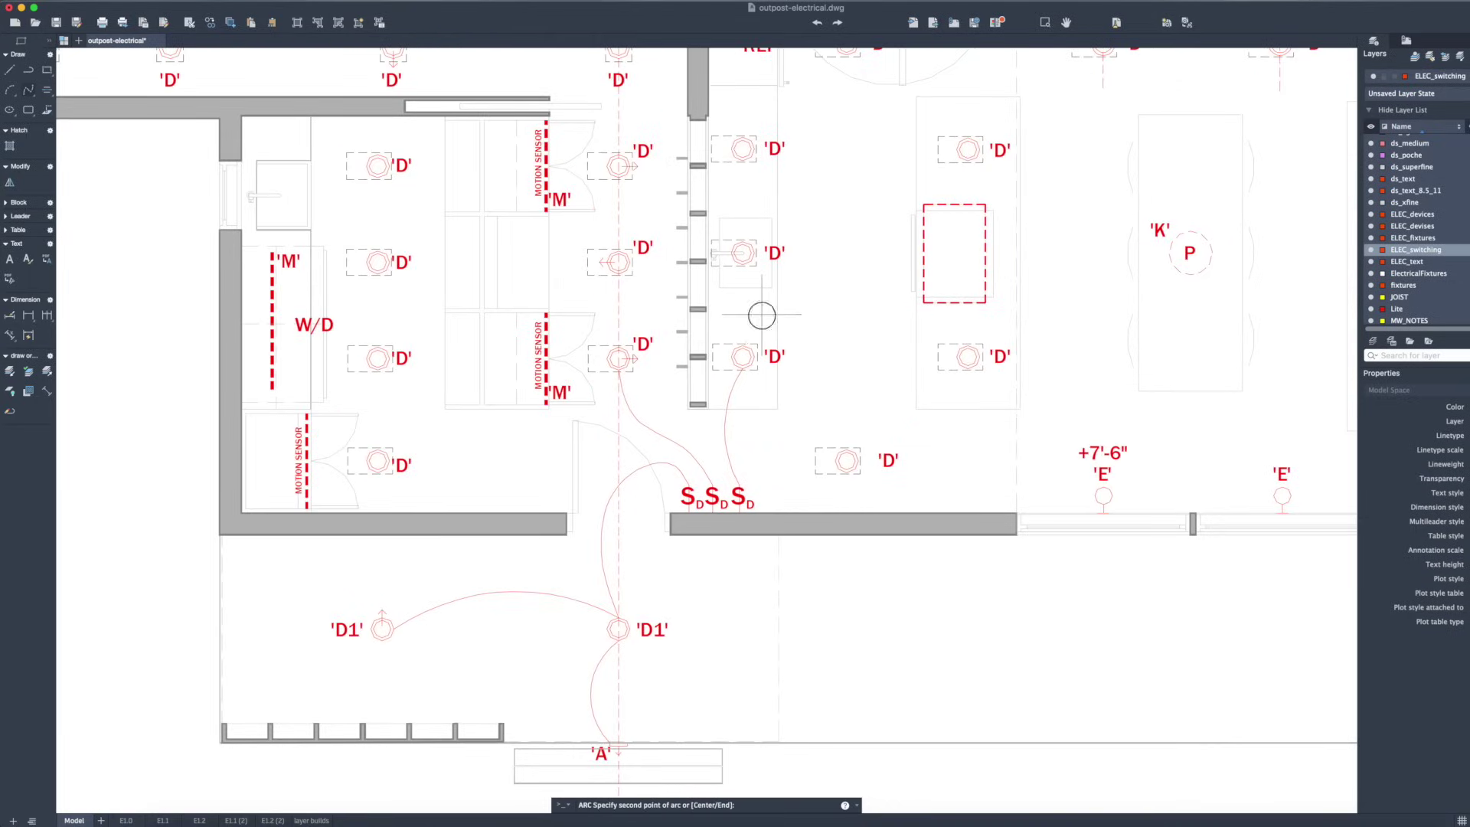
{"action": "left_click", "coordinate": [743, 267]}
{"action": "scroll", "coordinate": [743, 267], "scroll_direction": "down", "scroll_amount": 3}
{"action": "scroll", "coordinate": [741, 268], "scroll_direction": "up", "scroll_amount": 4}
{"action": "key", "text": "Return"}
{"action": "left_click", "coordinate": [748, 270]}
{"action": "left_click", "coordinate": [731, 220]}
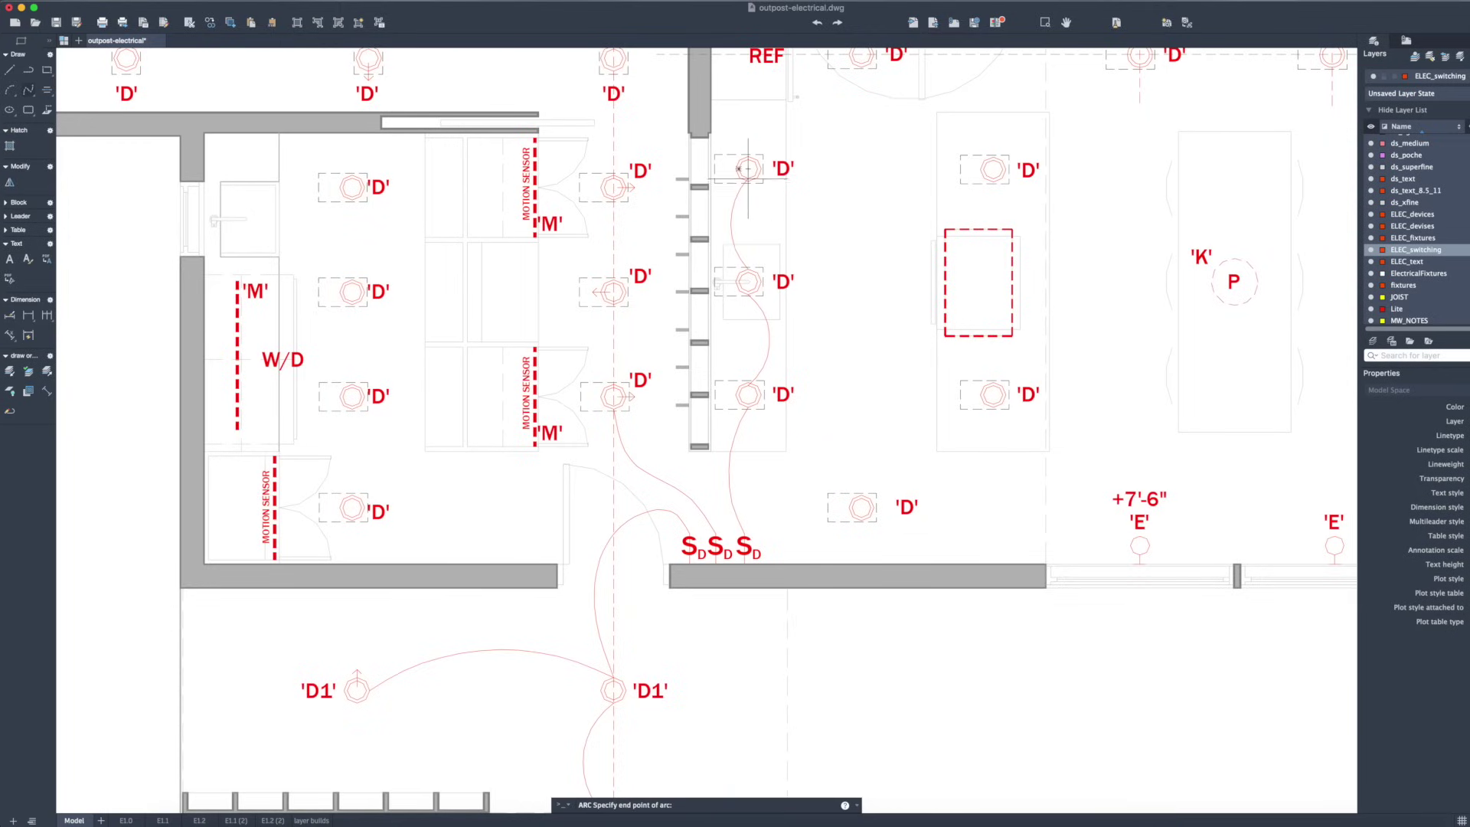
{"action": "left_click", "coordinate": [747, 181]}
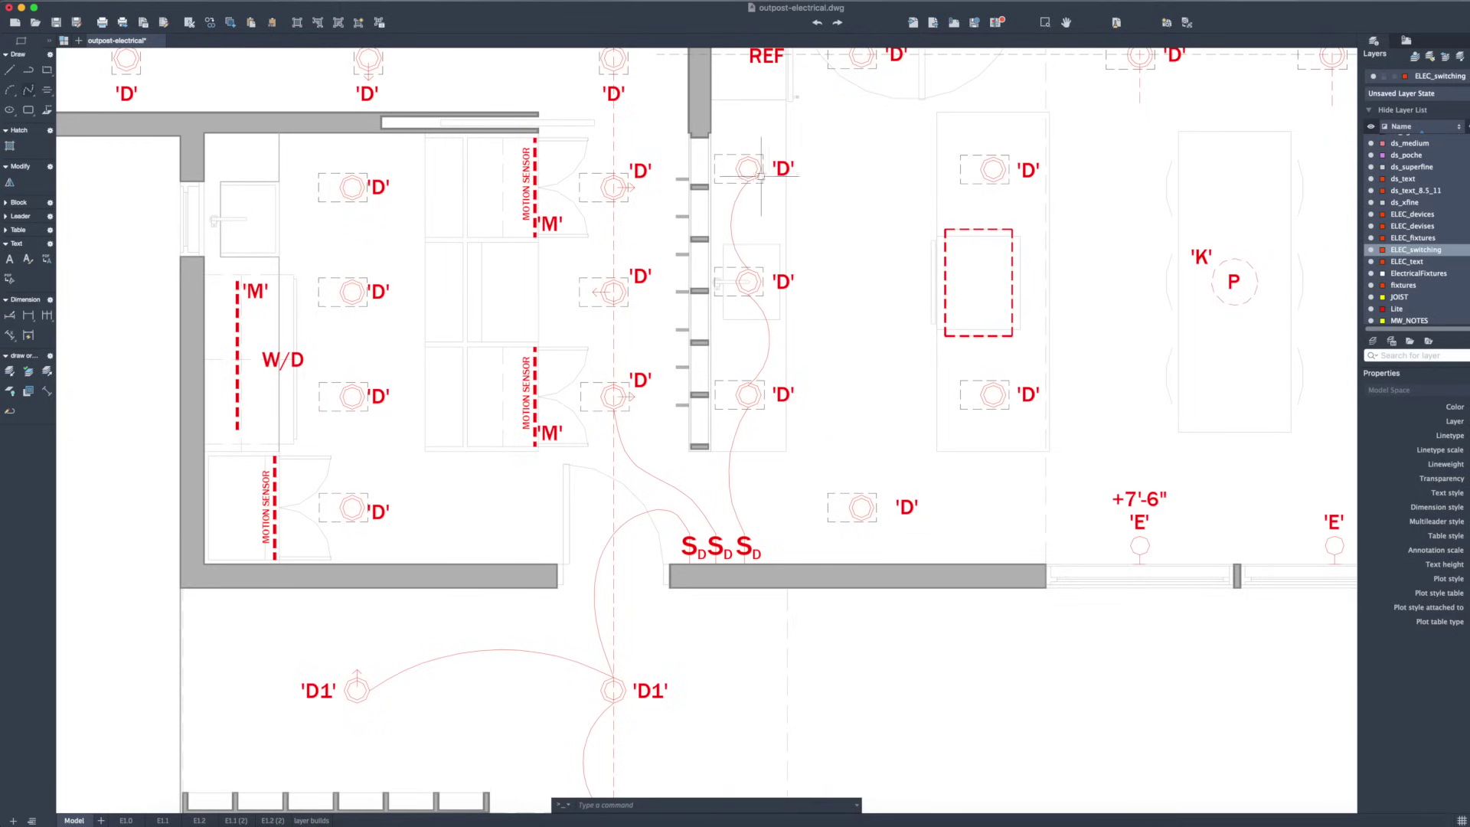
Draw arcs linking the upper counter 'D' light to the 'D' light near the refrigerator and on to the upper island 'D' light.
{"action": "scroll", "coordinate": [758, 230], "scroll_direction": "up", "scroll_amount": 3}
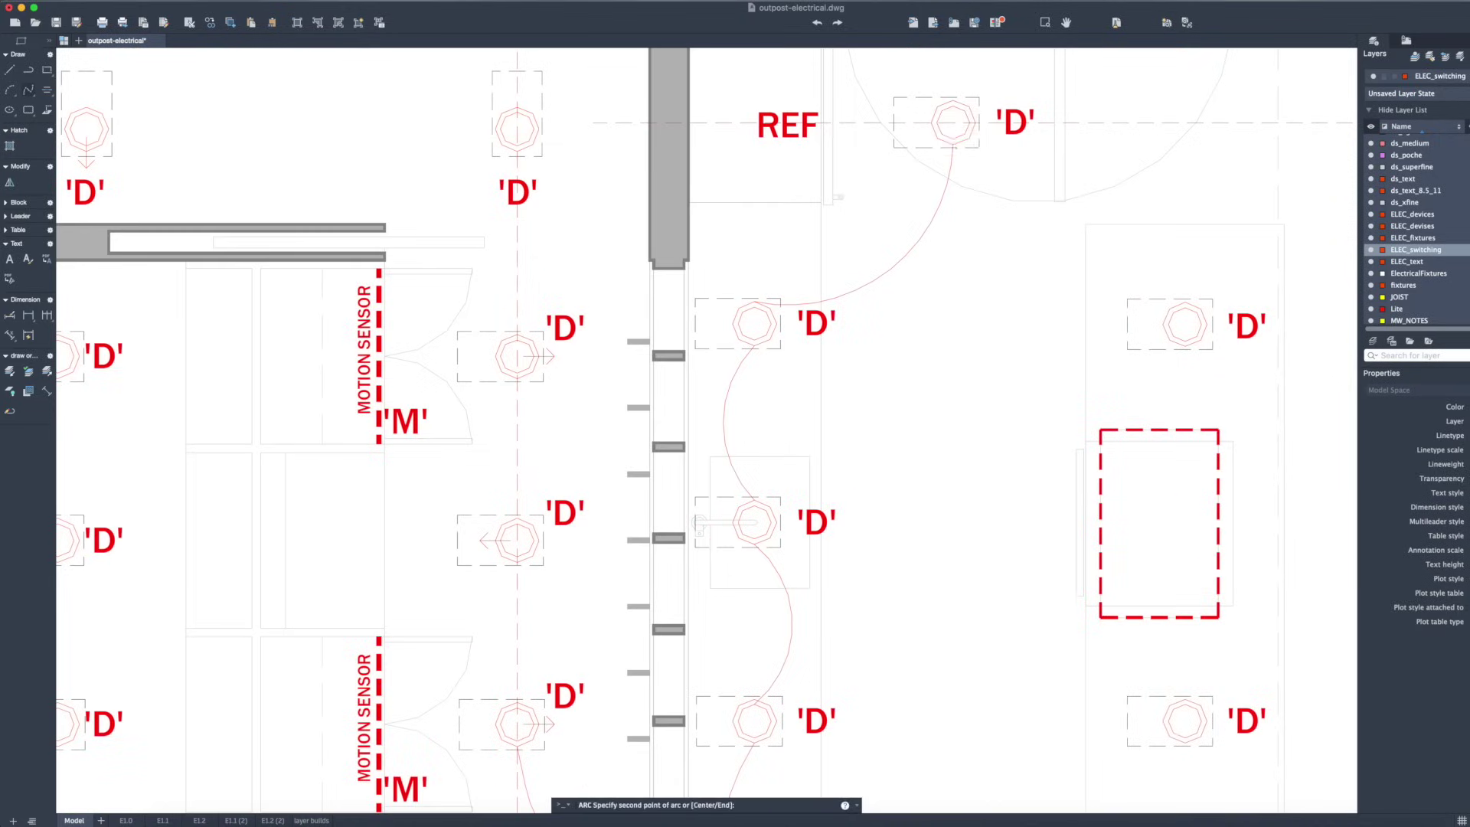
{"action": "left_click", "coordinate": [954, 130]}
{"action": "key", "text": "space"}
{"action": "left_click", "coordinate": [953, 144]}
{"action": "left_click", "coordinate": [1020, 271]}
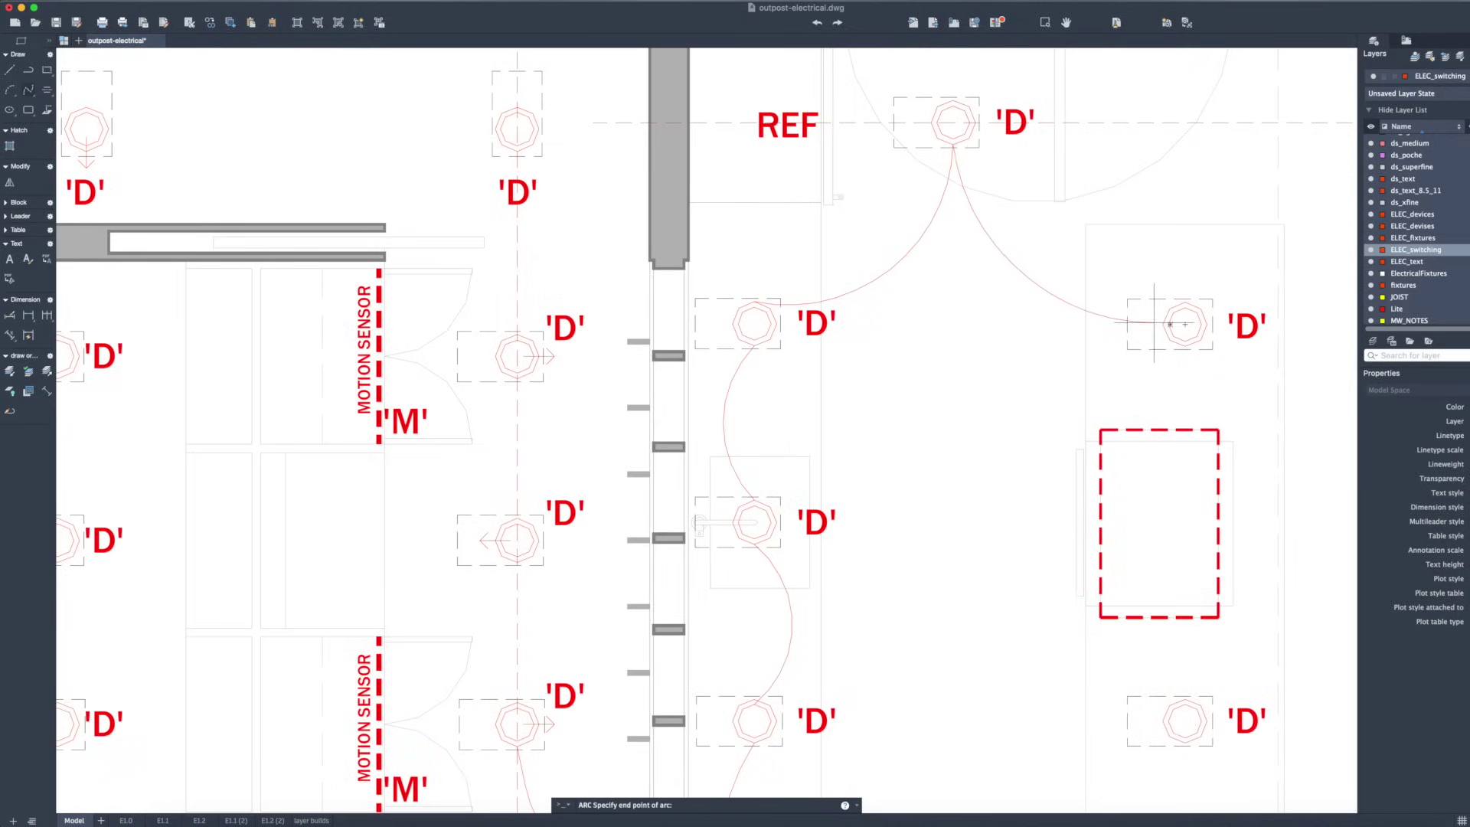
{"action": "left_click", "coordinate": [1160, 324]}
{"action": "scroll", "coordinate": [1160, 325], "scroll_direction": "down", "scroll_amount": 5}
{"action": "scroll", "coordinate": [1160, 325], "scroll_direction": "up", "scroll_amount": 3}
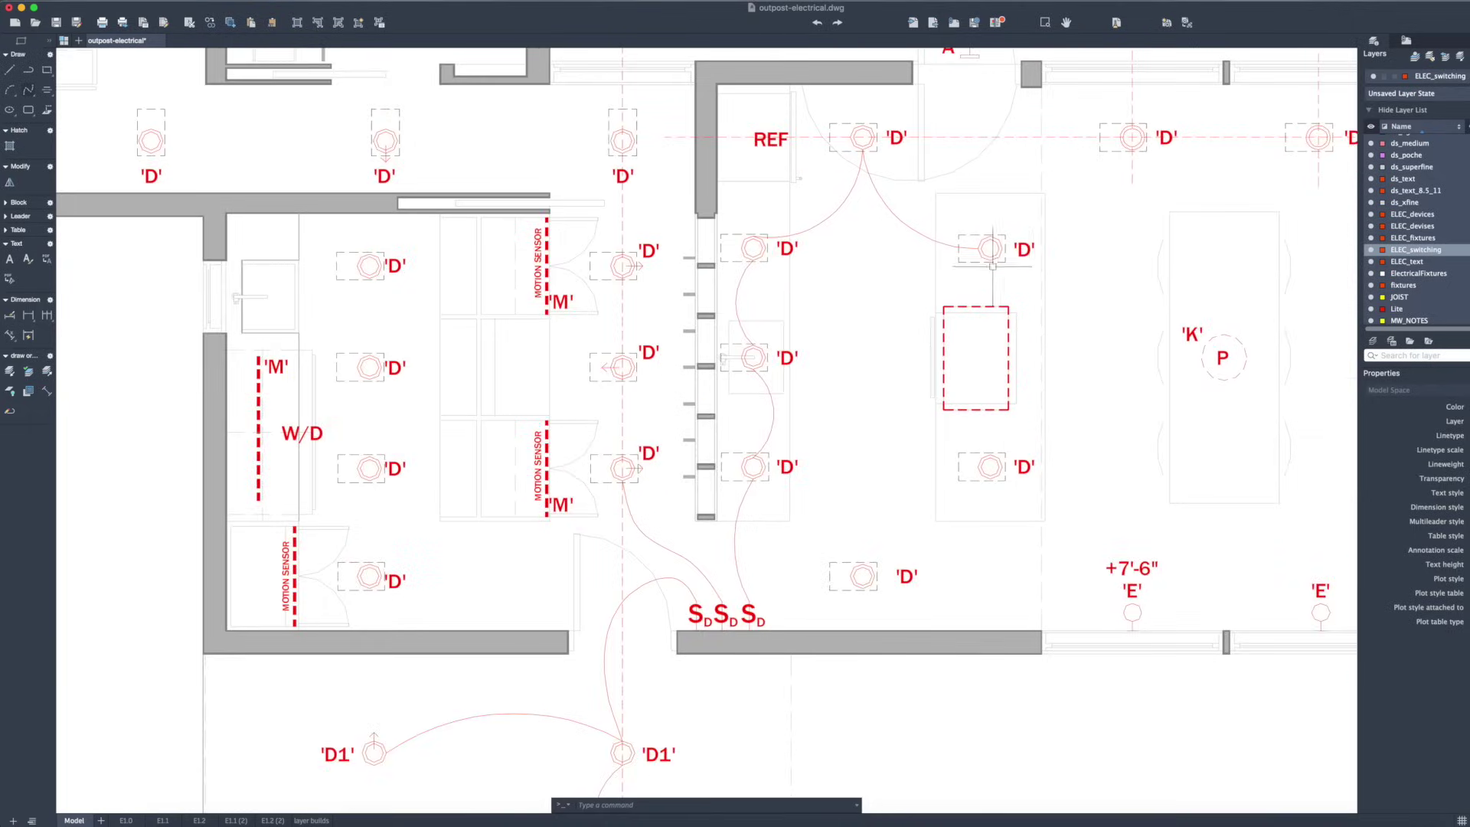
Draw an arc from the upper island 'D' light to the lower island 'D' light, curving around the dashed rectangle.
{"action": "key", "text": "Return"}
{"action": "left_click", "coordinate": [1006, 242]}
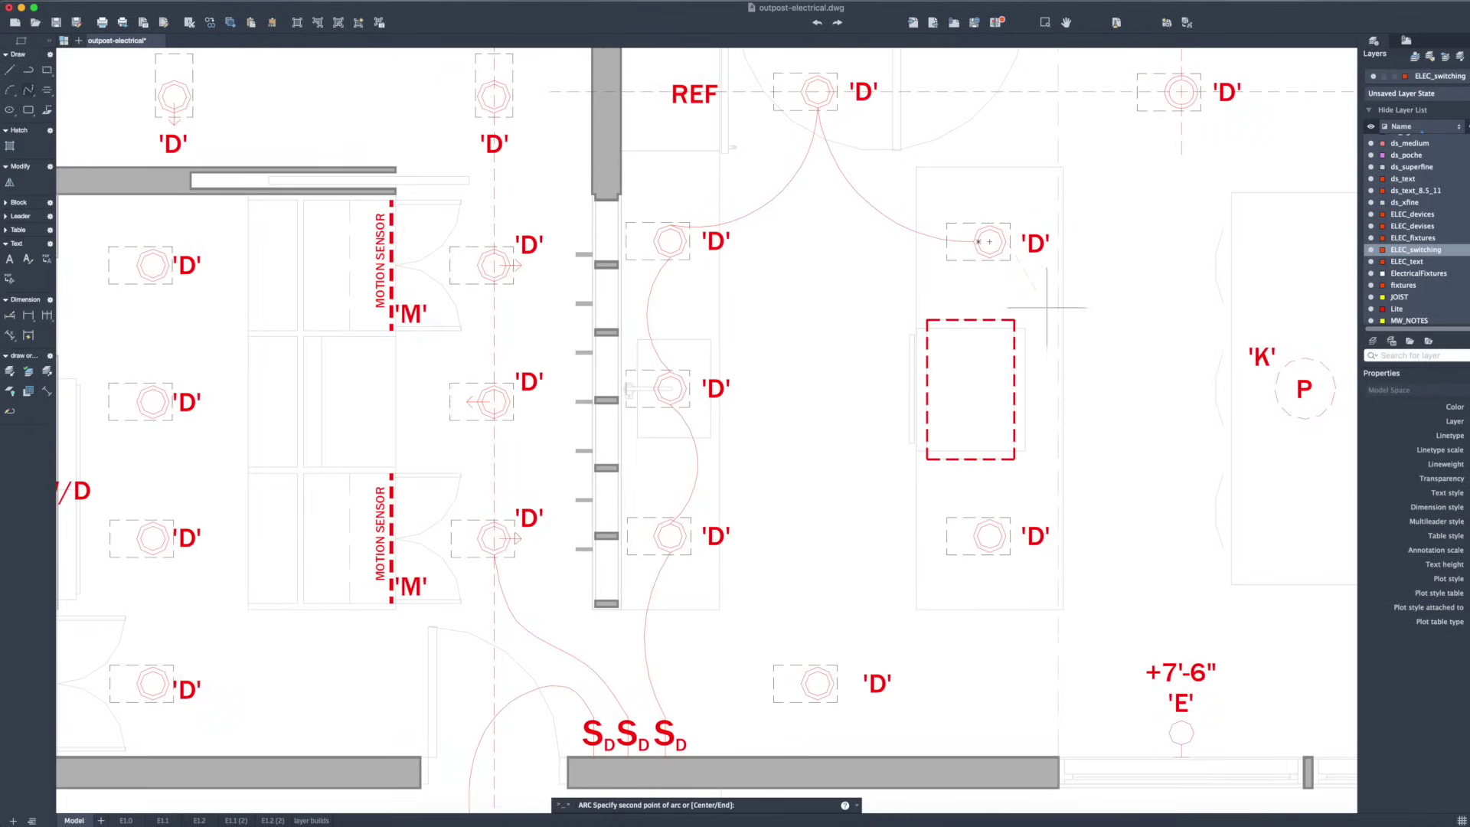
{"action": "left_click", "coordinate": [1048, 379]}
{"action": "left_click", "coordinate": [1006, 536]}
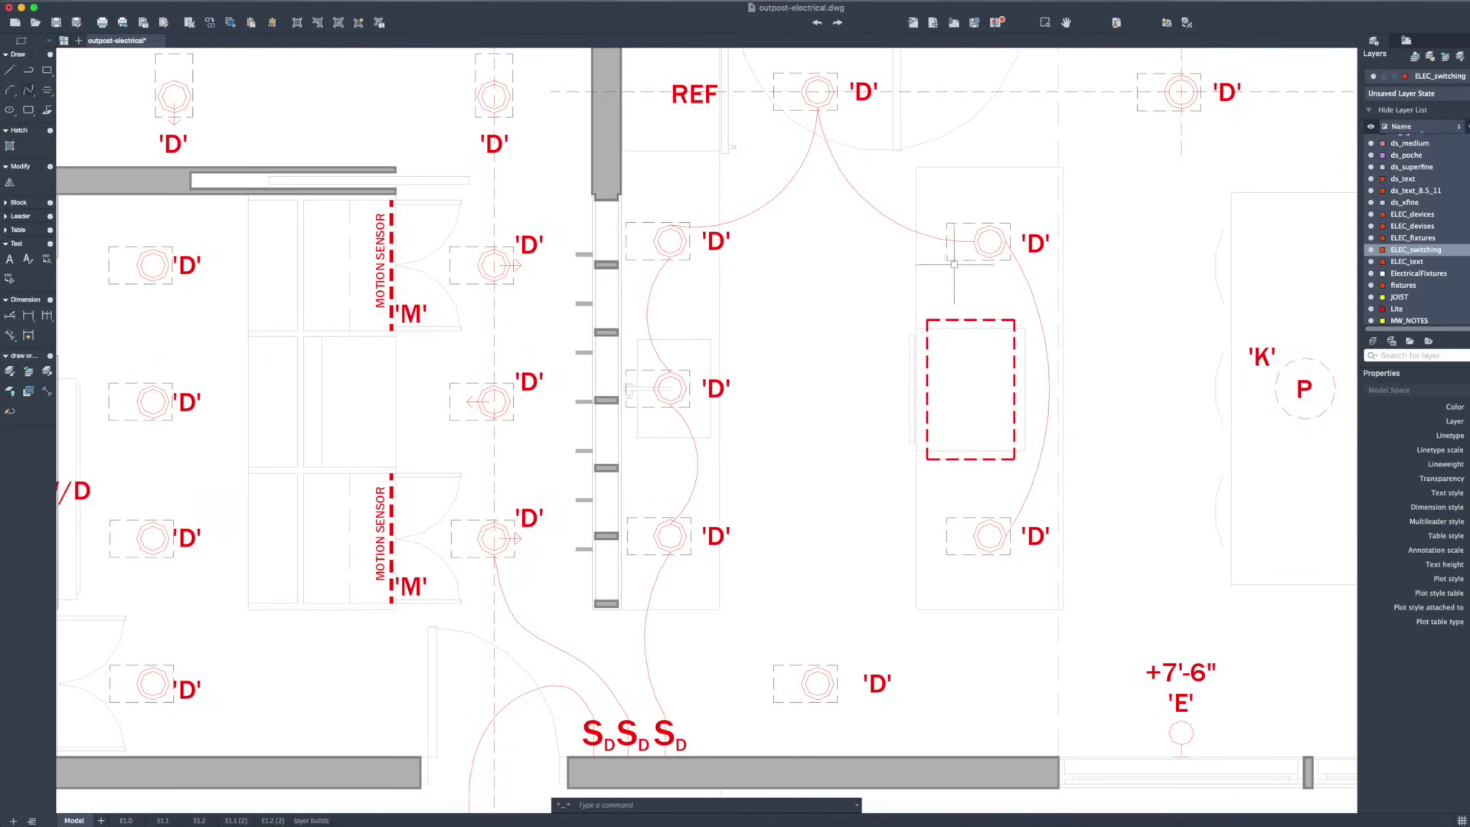
Draw an arc from the lower island 'D' light to the 'D' light near the lower wall, fitting its end to the fixture.
{"action": "scroll", "coordinate": [921, 259], "scroll_direction": "down", "scroll_amount": 1}
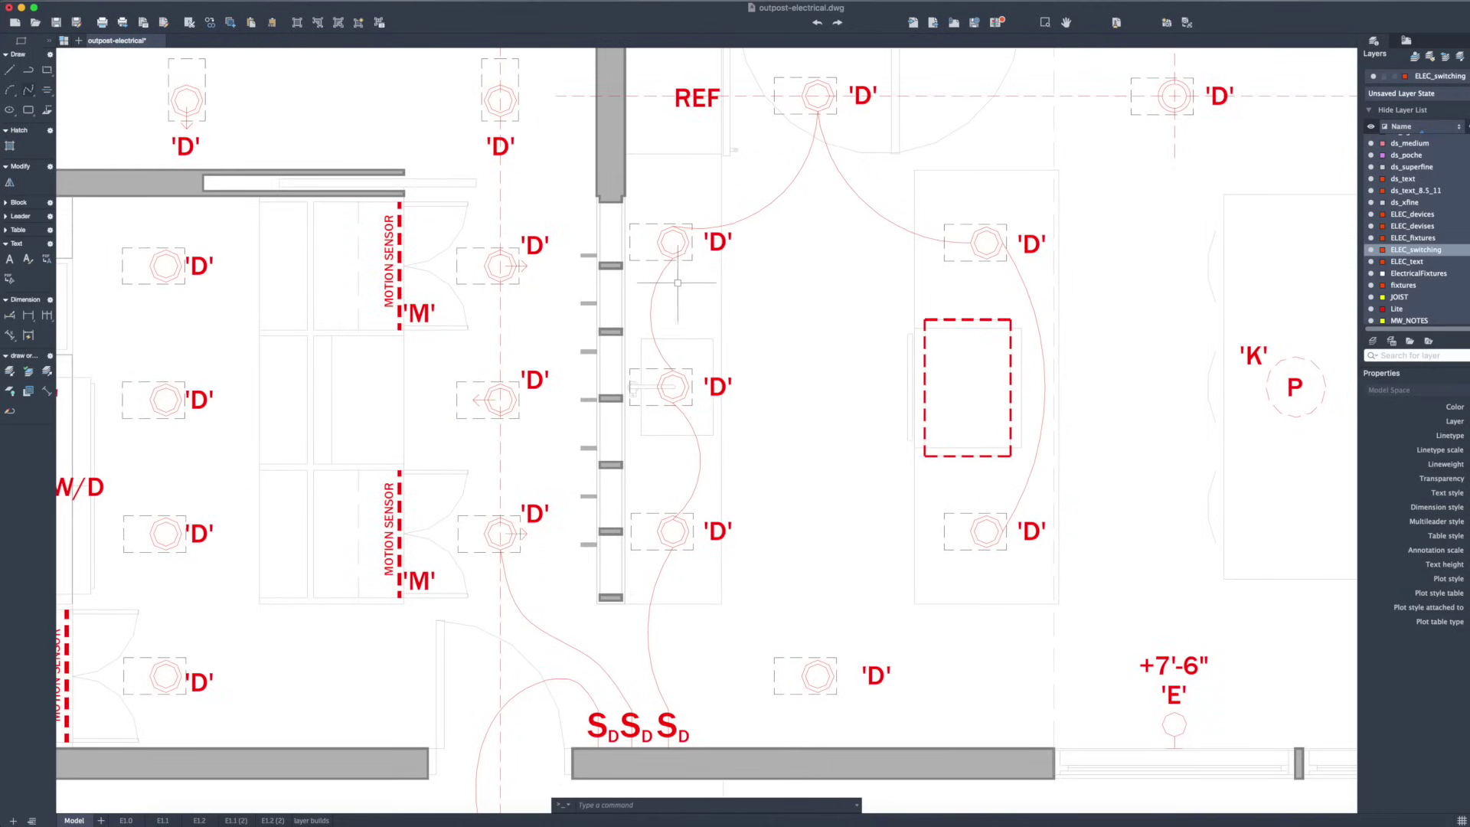
{"action": "scroll", "coordinate": [620, 304], "scroll_direction": "down", "scroll_amount": 1}
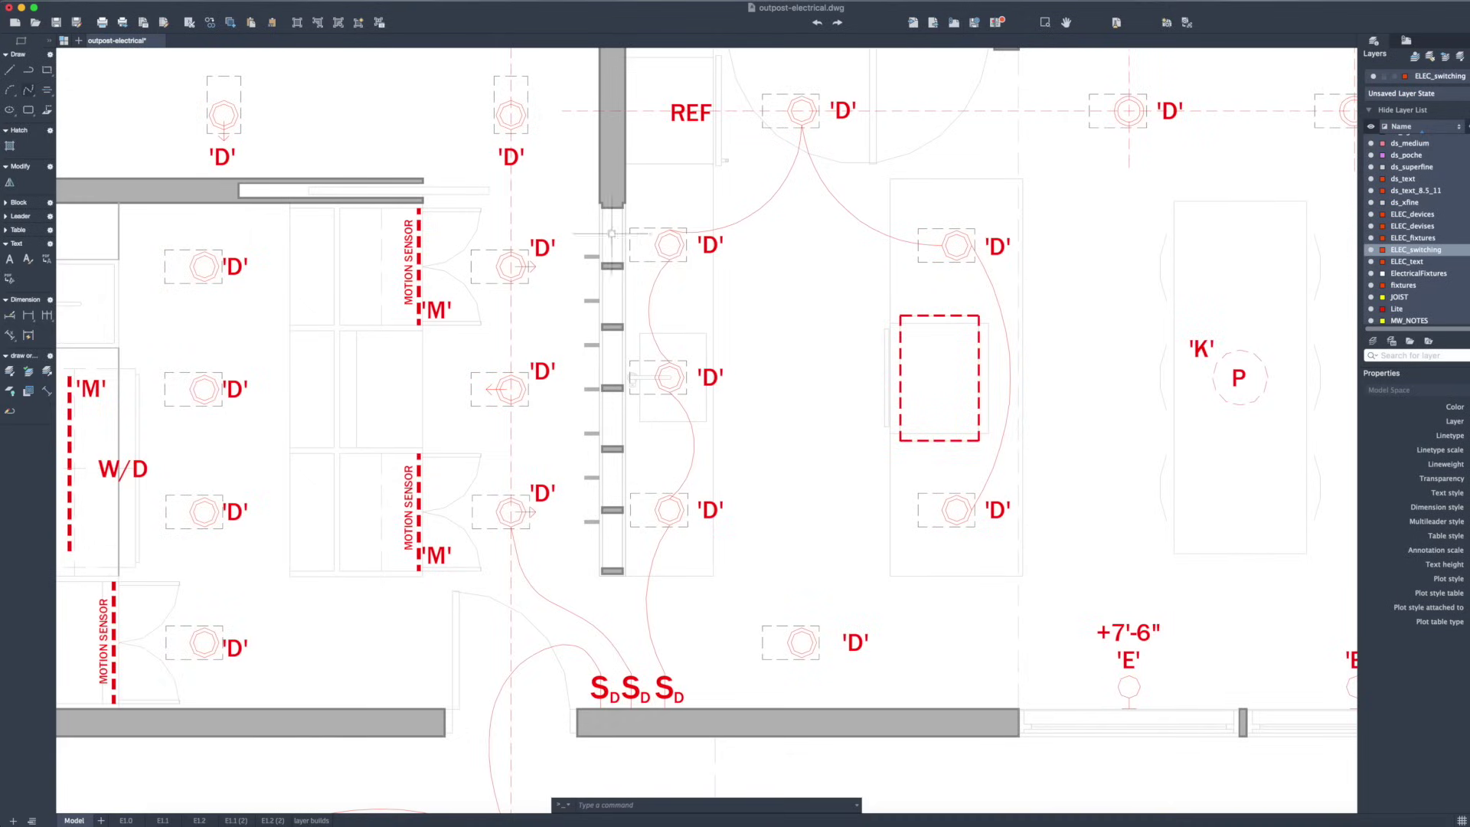
{"action": "scroll", "coordinate": [628, 246], "scroll_direction": "down", "scroll_amount": 3}
{"action": "scroll", "coordinate": [827, 413], "scroll_direction": "up", "scroll_amount": 2}
{"action": "scroll", "coordinate": [767, 391], "scroll_direction": "up", "scroll_amount": 2}
{"action": "key", "text": "space"}
{"action": "left_click", "coordinate": [769, 359]}
{"action": "left_click", "coordinate": [673, 371]}
{"action": "left_click", "coordinate": [660, 452]}
{"action": "left_click", "coordinate": [677, 370]}
{"action": "left_click", "coordinate": [677, 368]}
{"action": "left_click", "coordinate": [679, 365]}
{"action": "left_click", "coordinate": [682, 386]}
{"action": "scroll", "coordinate": [673, 425], "scroll_direction": "up", "scroll_amount": 3}
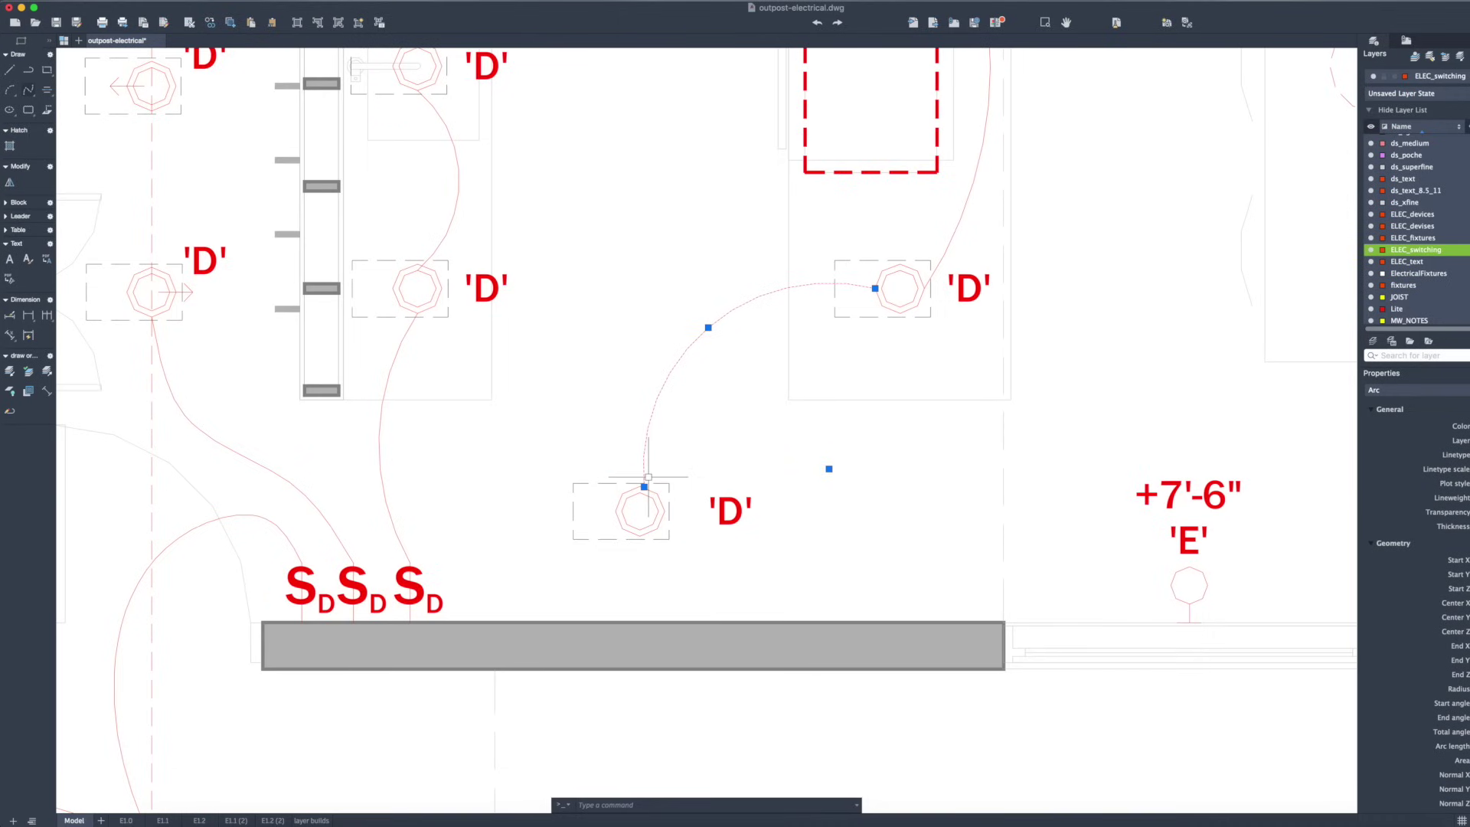
{"action": "key", "text": "Escape"}
{"action": "scroll", "coordinate": [681, 349], "scroll_direction": "down", "scroll_amount": 2}
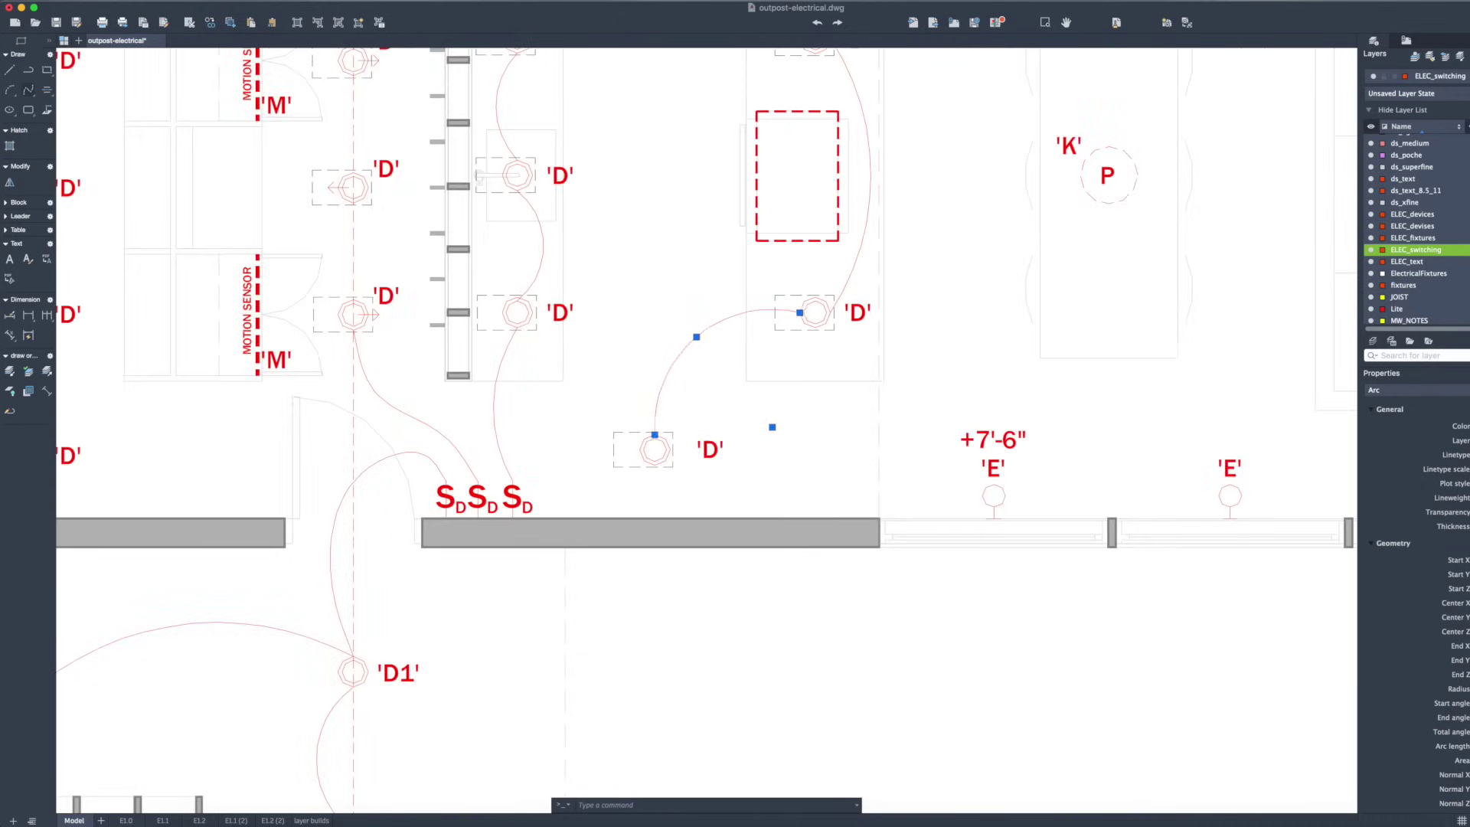
Move the 'D' label of the light near the lower wall closer to its fixture.
{"action": "scroll", "coordinate": [718, 433], "scroll_direction": "down", "scroll_amount": 1}
{"action": "left_click", "coordinate": [707, 452]}
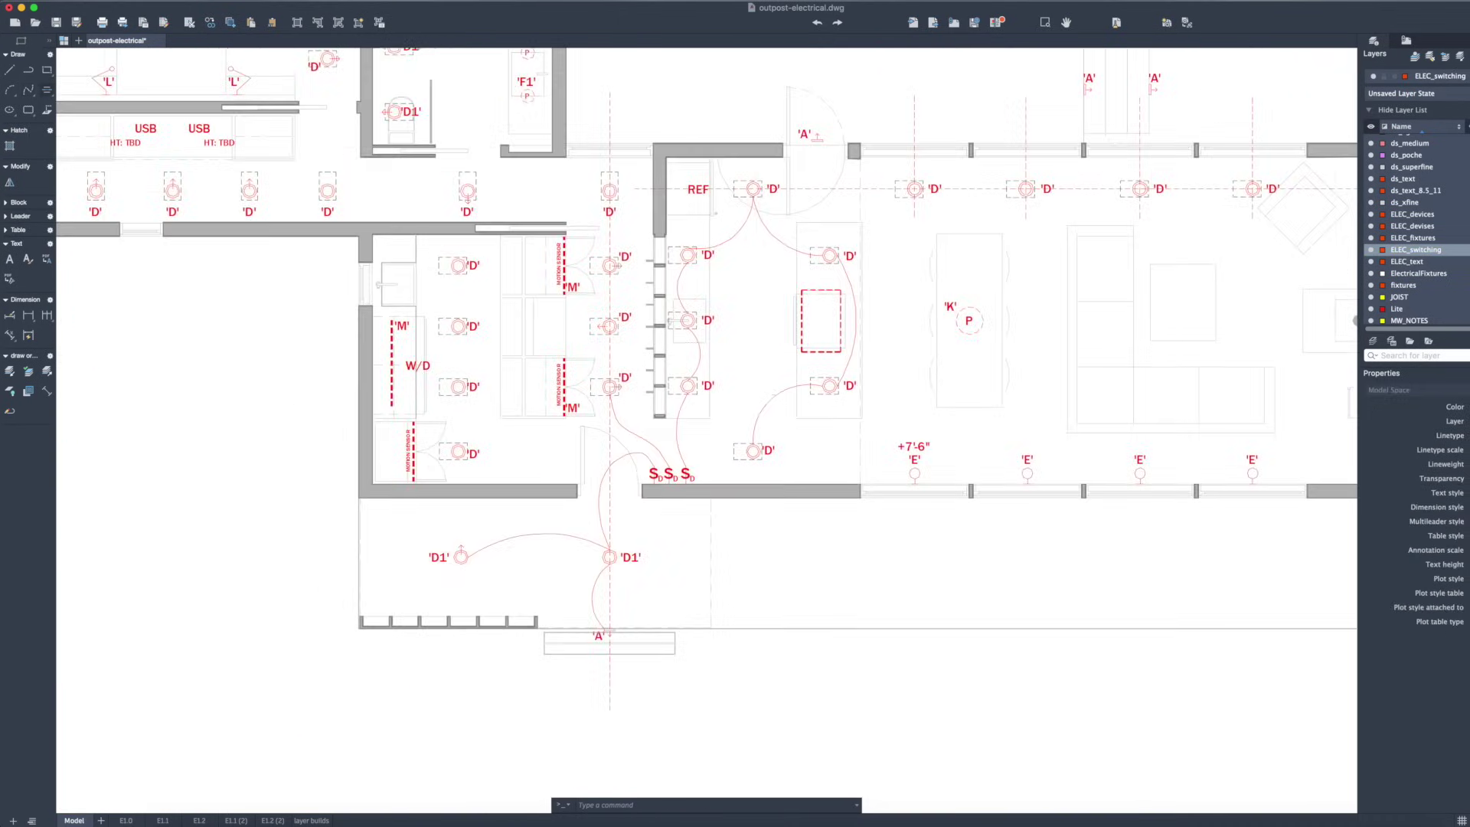
{"action": "scroll", "coordinate": [604, 337], "scroll_direction": "up", "scroll_amount": 3}
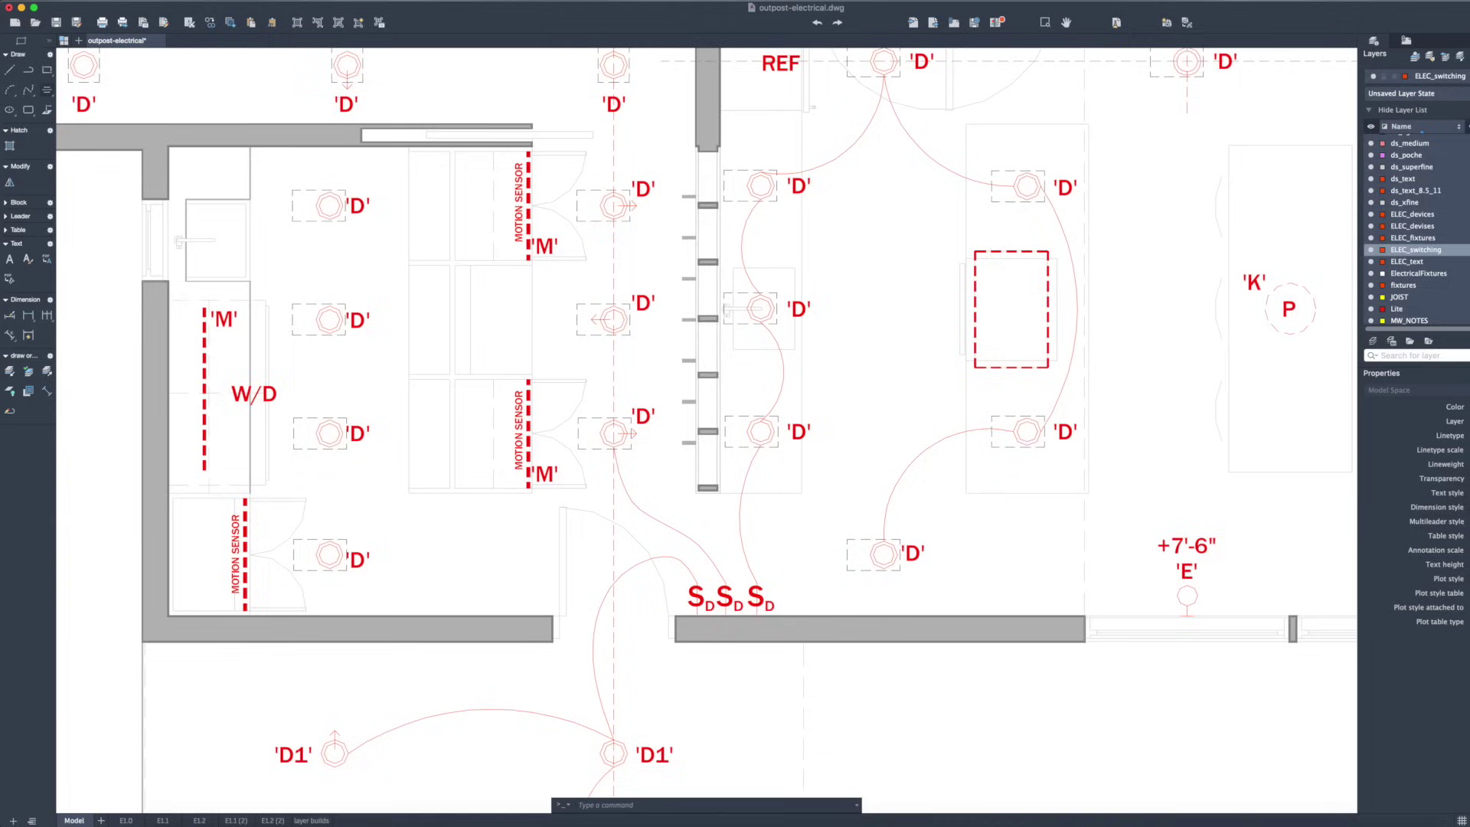
Draw a switching arc between the middle and lower 'D' lights in the hallway beside the motion-sensor closets.
{"action": "left_click", "coordinate": [11, 91]}
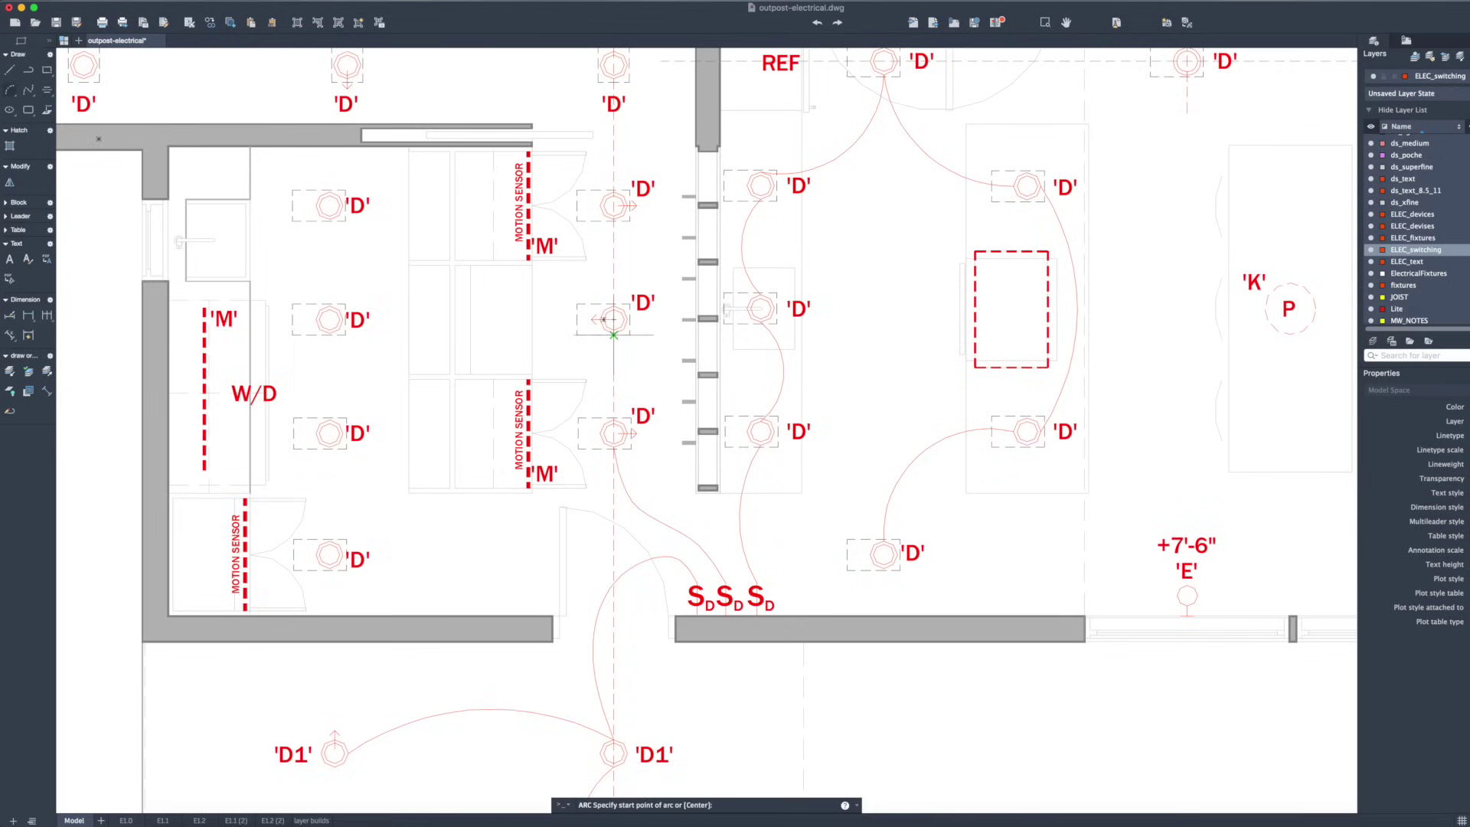
{"action": "left_click", "coordinate": [613, 333]}
{"action": "left_click", "coordinate": [629, 365]}
{"action": "left_click", "coordinate": [614, 418]}
{"action": "left_click", "coordinate": [613, 335]}
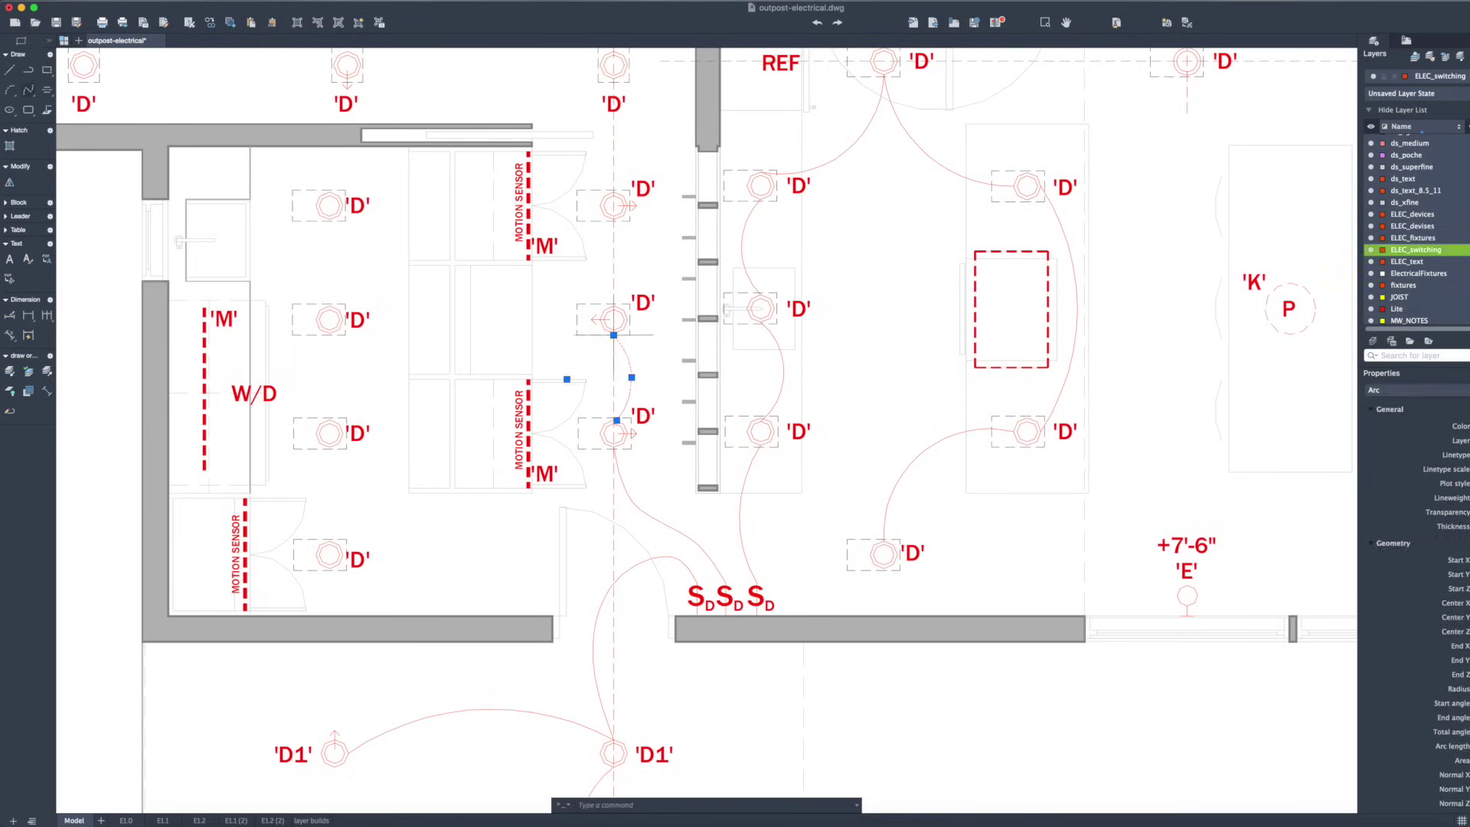
{"action": "scroll", "coordinate": [612, 334], "scroll_direction": "up", "scroll_amount": 2}
{"action": "key", "text": "Escape"}
Draw an arc linking the middle hallway 'D' light to the upper hallway 'D' light.
{"action": "key", "text": "Return"}
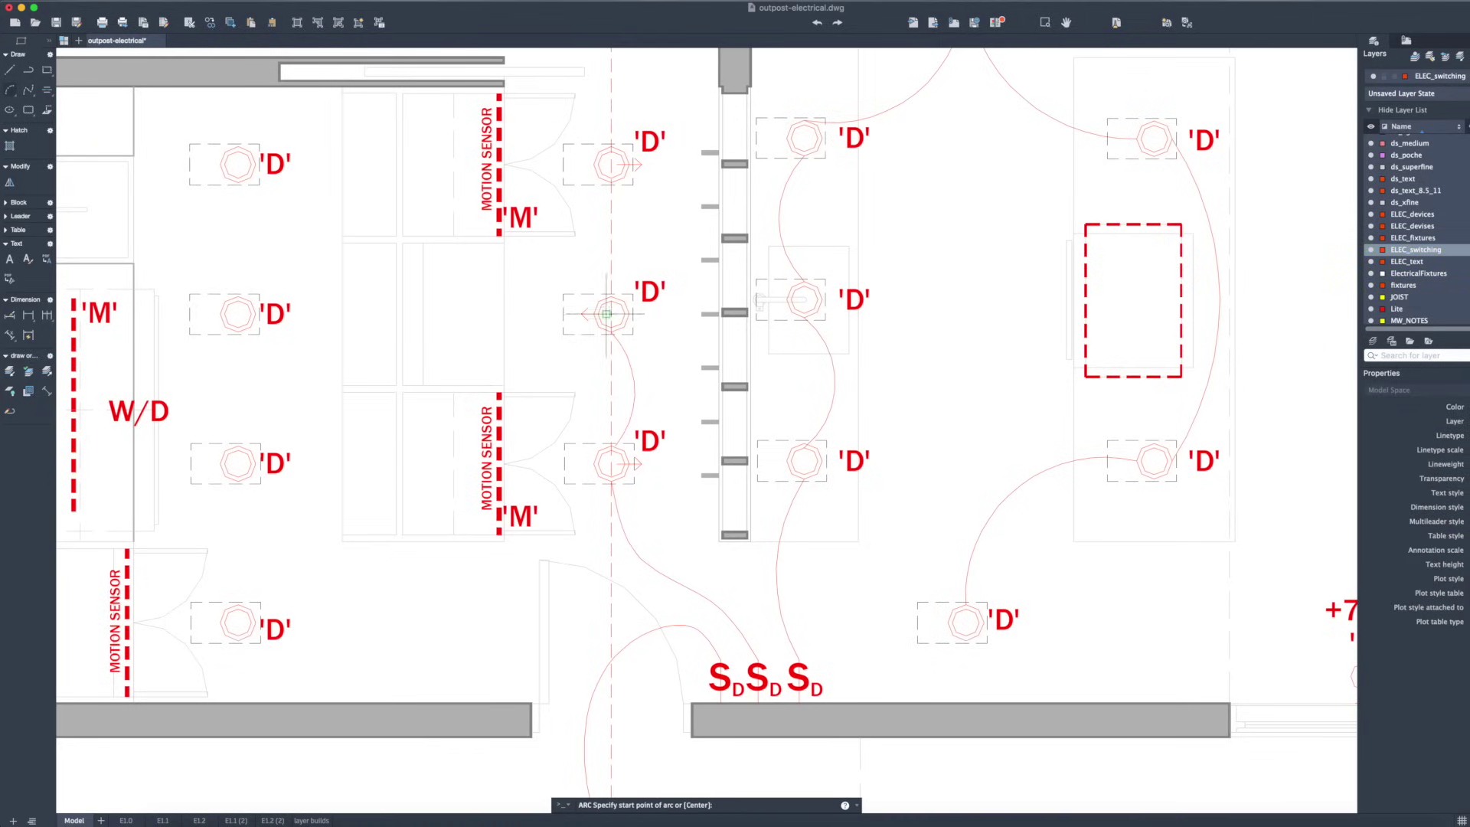
{"action": "left_click", "coordinate": [610, 297]}
{"action": "left_click", "coordinate": [592, 241]}
{"action": "left_click", "coordinate": [610, 188]}
Copy the first dimmer switch from the entry group up to the wall beside the refrigerator.
{"action": "scroll", "coordinate": [656, 391], "scroll_direction": "down", "scroll_amount": 3}
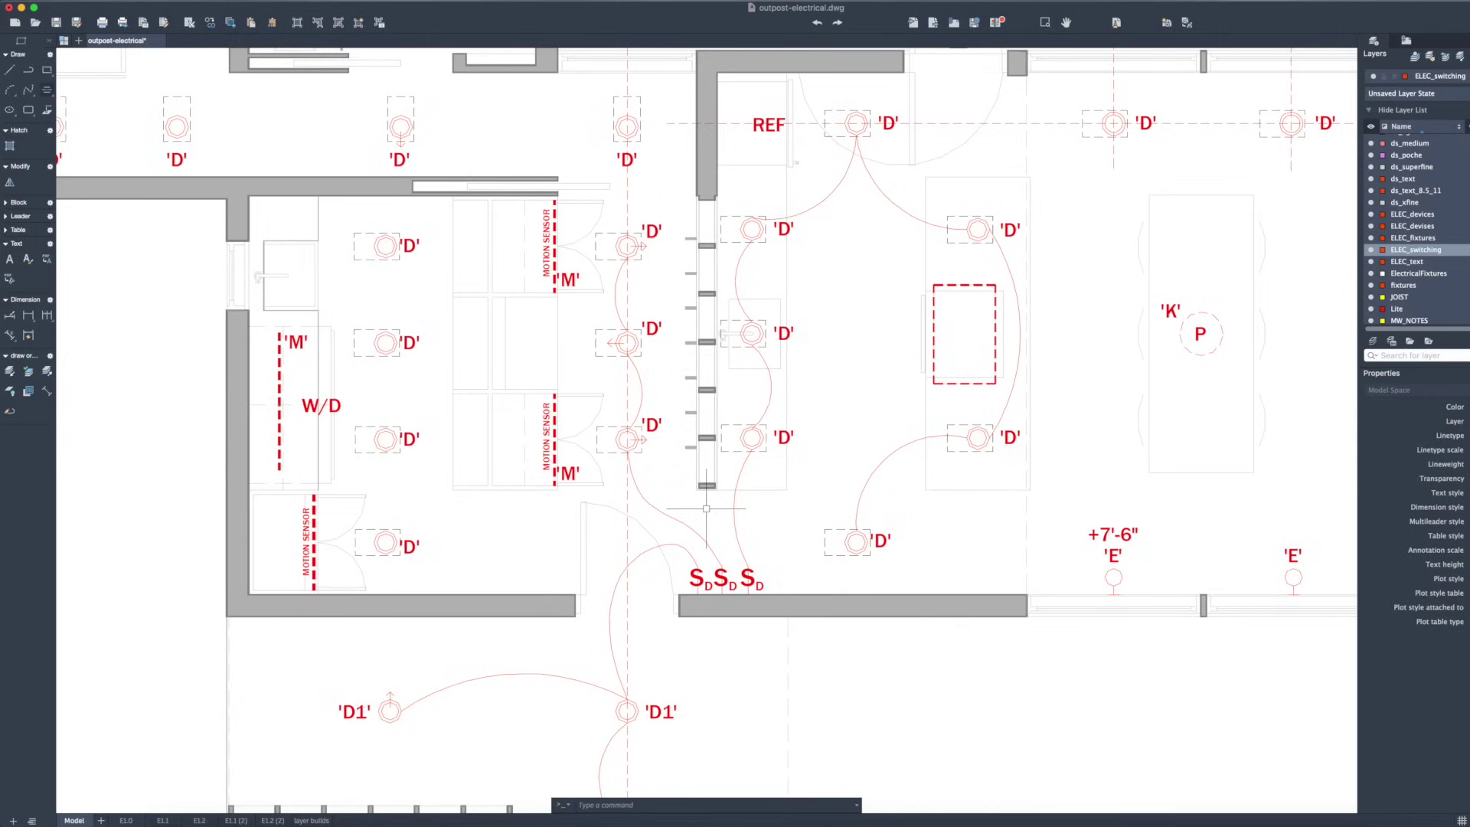
{"action": "left_click", "coordinate": [698, 574]}
{"action": "type", "text": "co"}
{"action": "key", "text": "Return"}
{"action": "left_click", "coordinate": [698, 594]}
{"action": "left_click", "coordinate": [693, 176]}
{"action": "key", "text": "Return"}
Rotate the copied dimmer switch 90 degrees to align with the vertical wall beside the refrigerator.
{"action": "left_click", "coordinate": [690, 162]}
{"action": "type", "text": "r"}
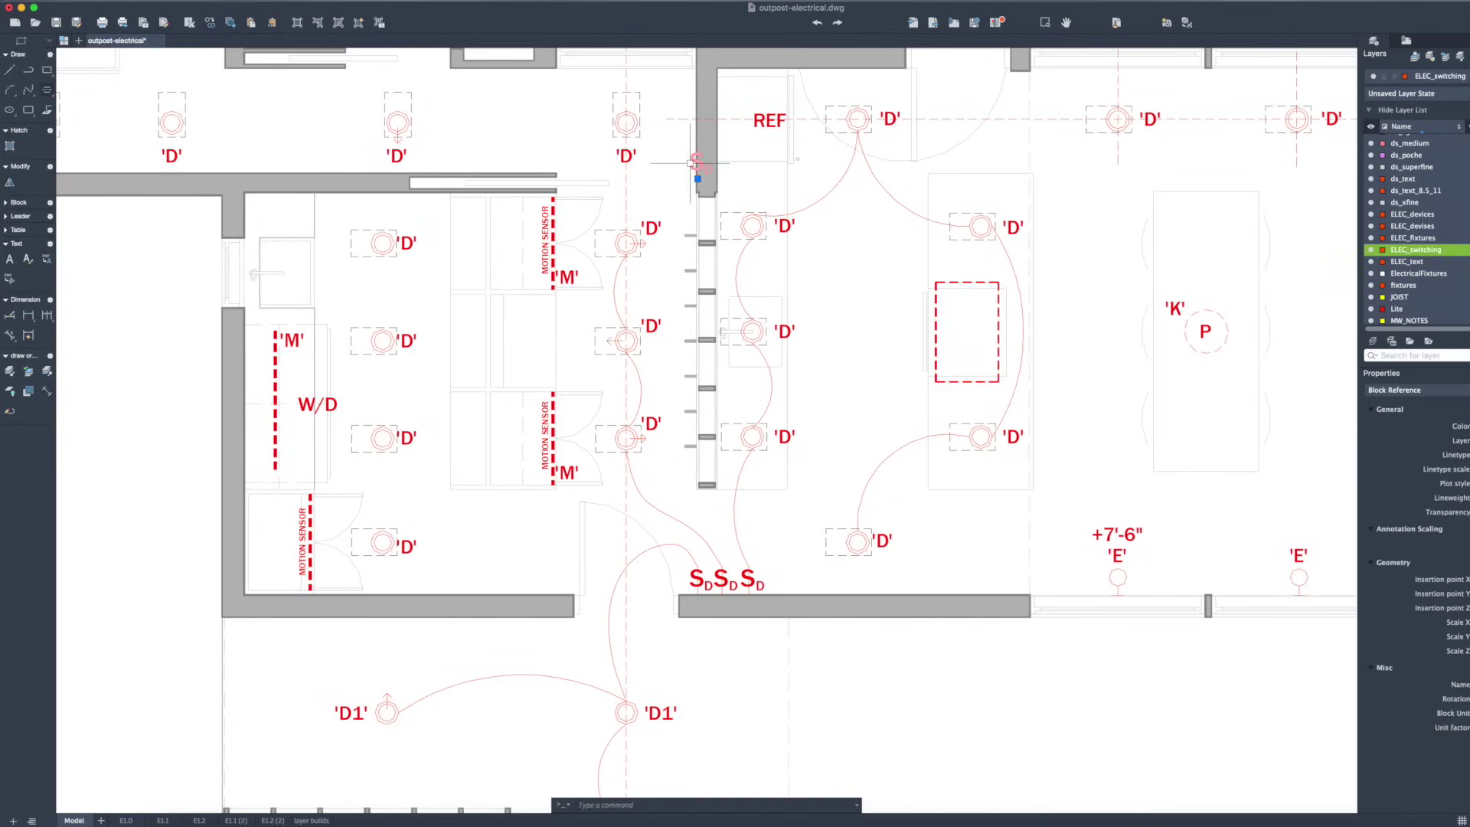
{"action": "key", "text": "Return"}
{"action": "left_click", "coordinate": [680, 177]}
{"action": "left_click", "coordinate": [690, 146]}
{"action": "type", "text": "ro"}
{"action": "key", "text": "Return"}
{"action": "left_click", "coordinate": [697, 159]}
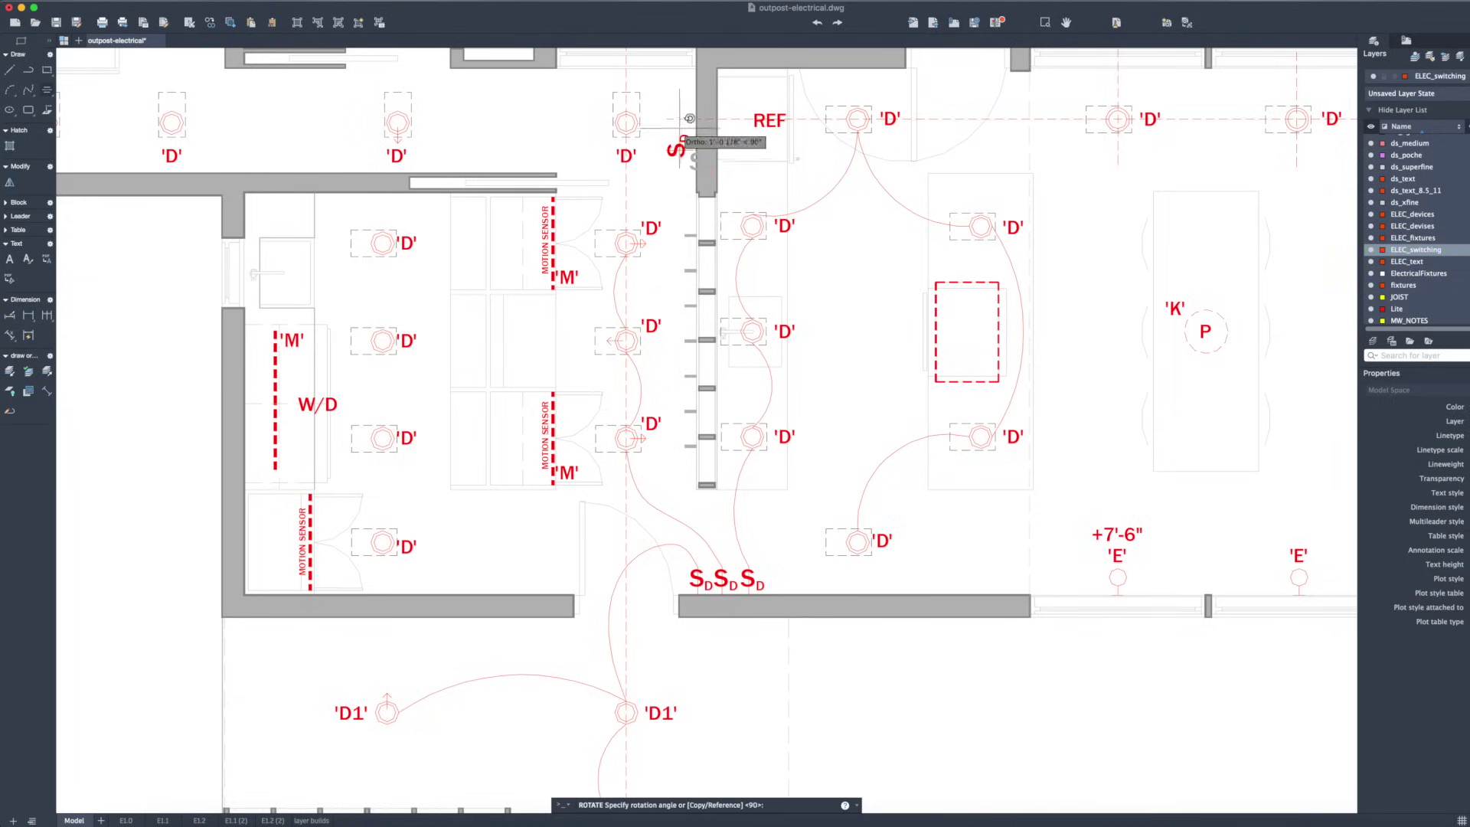
{"action": "left_click", "coordinate": [685, 89]}
Move the rotated dimmer switch against the hallway face of the refrigerator wall.
{"action": "scroll", "coordinate": [689, 140], "scroll_direction": "up", "scroll_amount": 4}
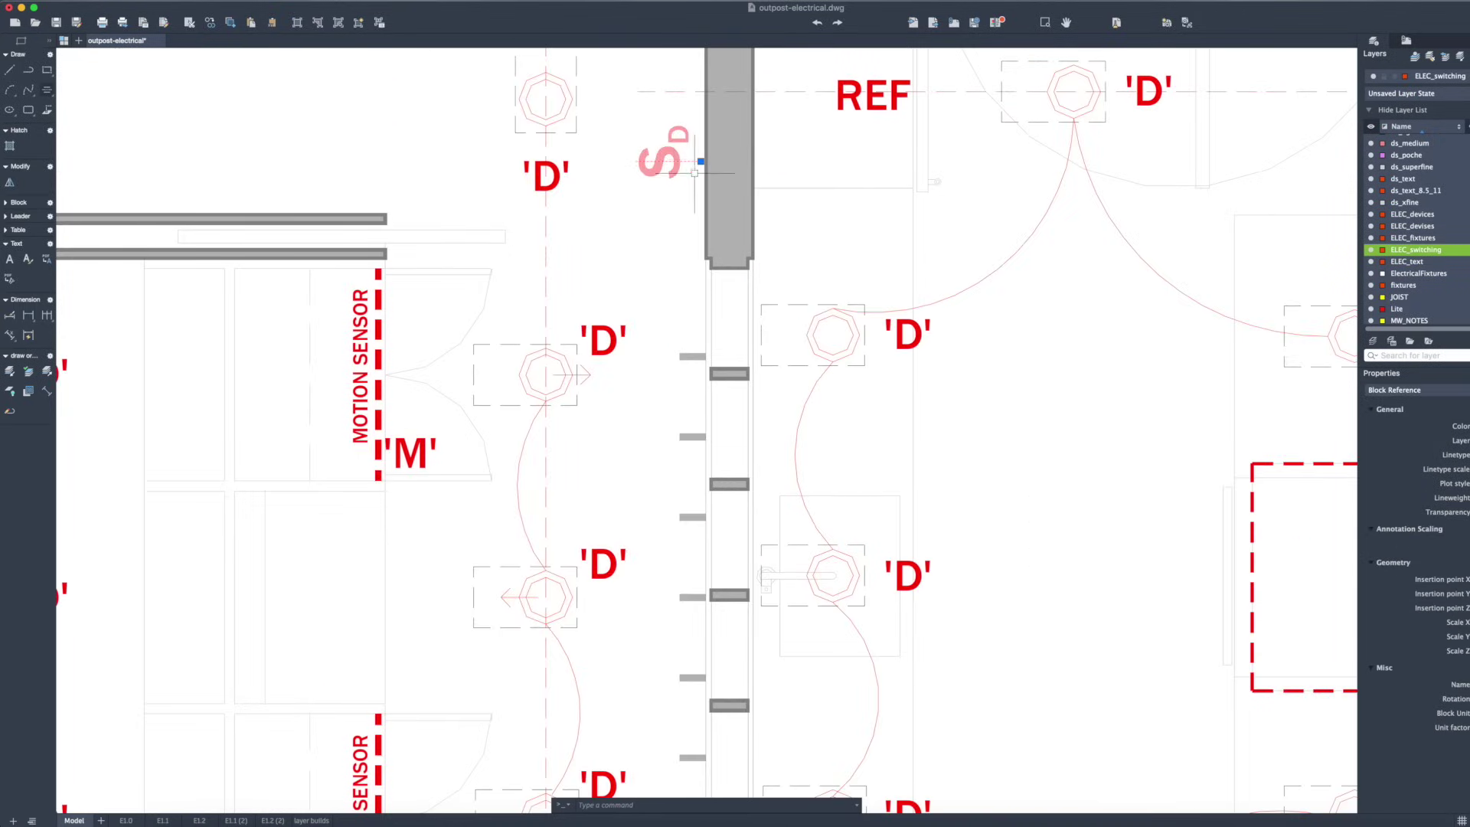
{"action": "left_click", "coordinate": [701, 161]}
{"action": "left_click", "coordinate": [705, 162]}
{"action": "scroll", "coordinate": [666, 254], "scroll_direction": "down", "scroll_amount": 3}
{"action": "scroll", "coordinate": [673, 245], "scroll_direction": "up", "scroll_amount": 2}
{"action": "scroll", "coordinate": [670, 261], "scroll_direction": "up", "scroll_amount": 1}
{"action": "key", "text": "Escape"}
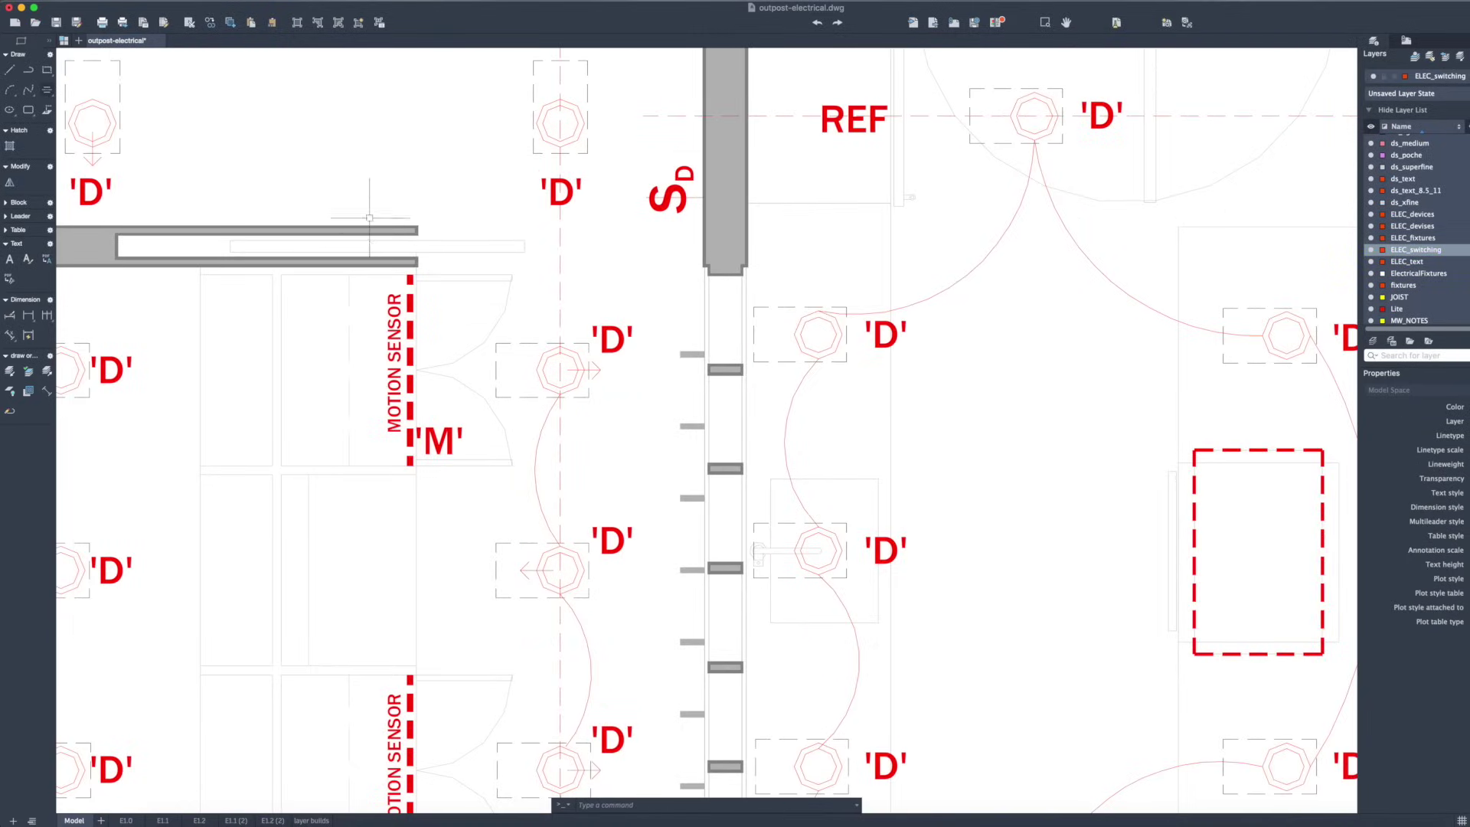
Copy the rotated dimmer switch directly above the original along the refrigerator wall.
{"action": "scroll", "coordinate": [602, 321], "scroll_direction": "down", "scroll_amount": 3}
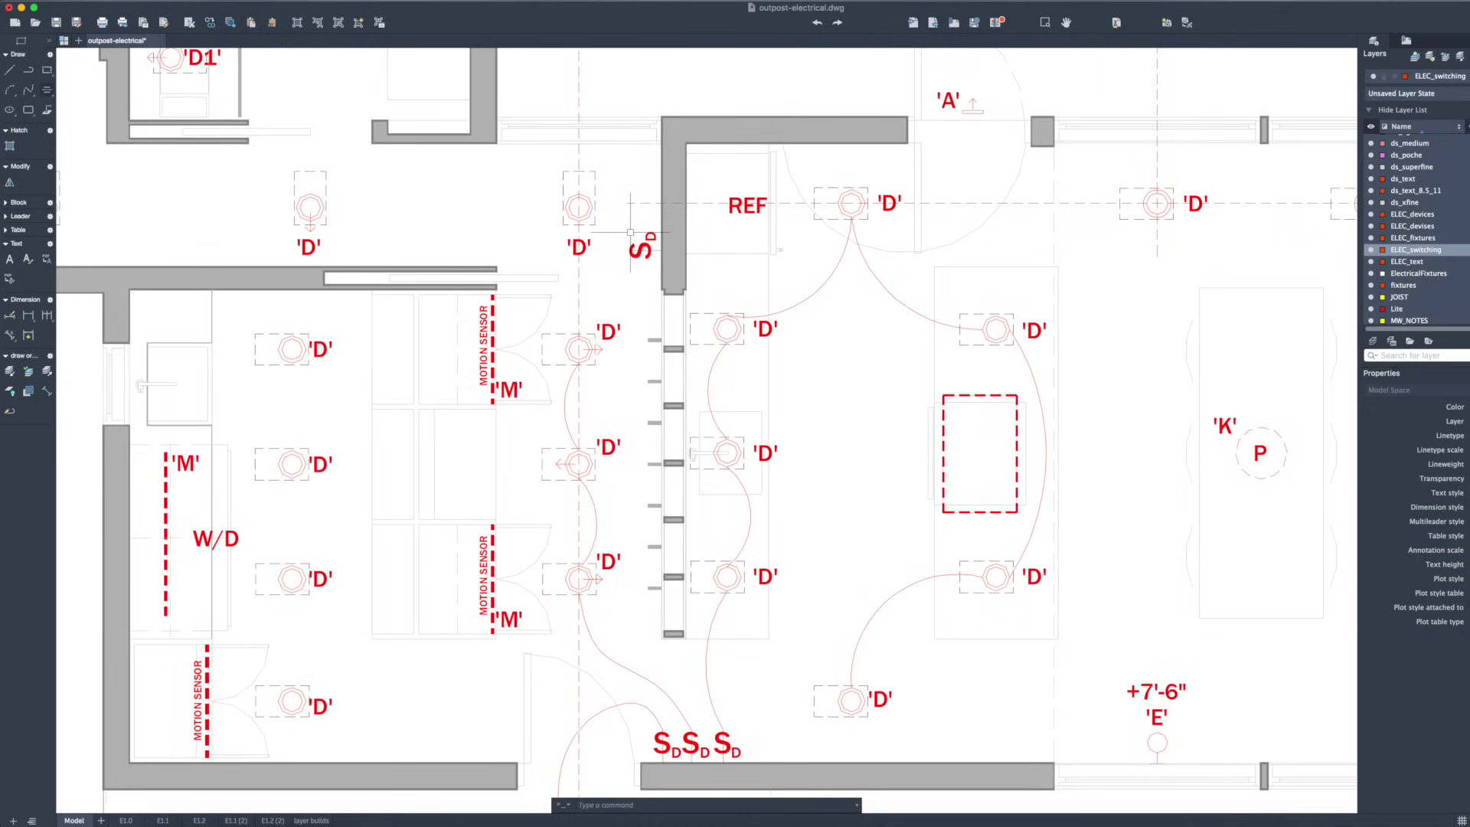
{"action": "type", "text": "co"}
{"action": "key", "text": "Return"}
{"action": "left_click", "coordinate": [636, 255]}
{"action": "key", "text": "Return"}
{"action": "left_click", "coordinate": [641, 329]}
{"action": "left_click", "coordinate": [641, 298]}
{"action": "key", "text": "Return"}
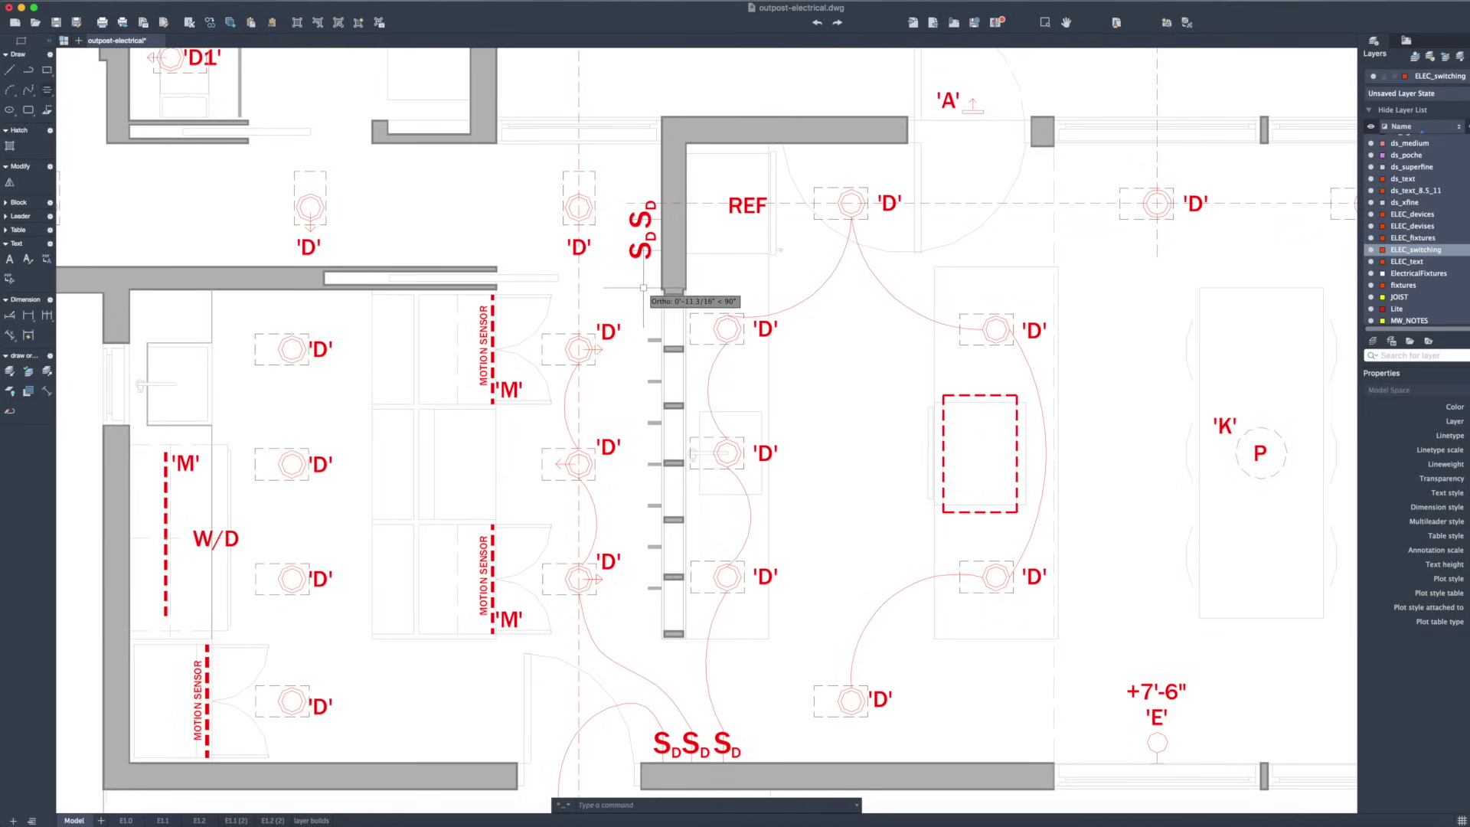
Draw an arc from the upper hallway 'D' light to the lower dimmer on the refrigerator wall and adjust its curve.
{"action": "left_click", "coordinate": [29, 93]}
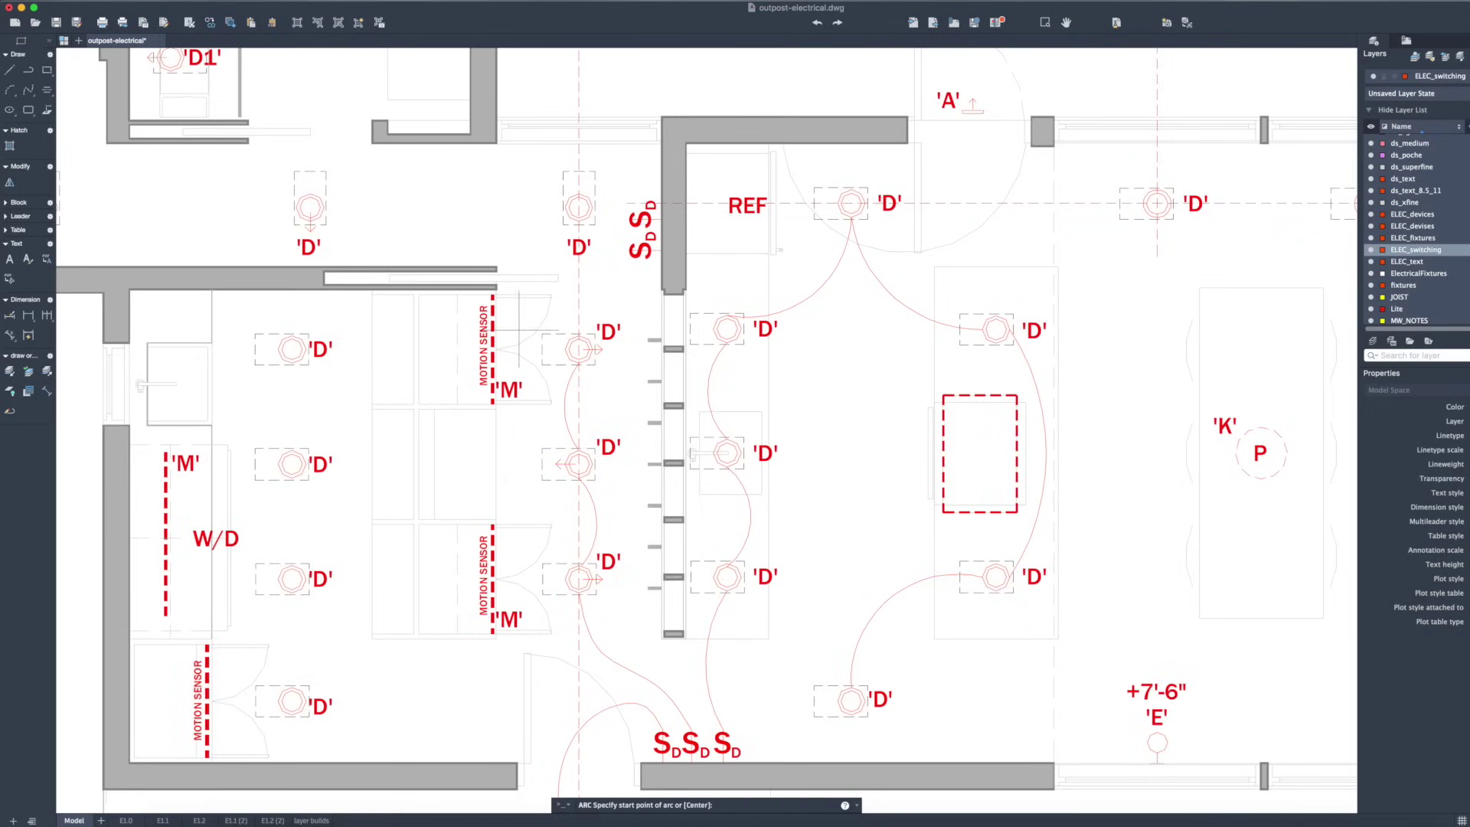
{"action": "left_click", "coordinate": [580, 335]}
{"action": "left_click", "coordinate": [586, 247]}
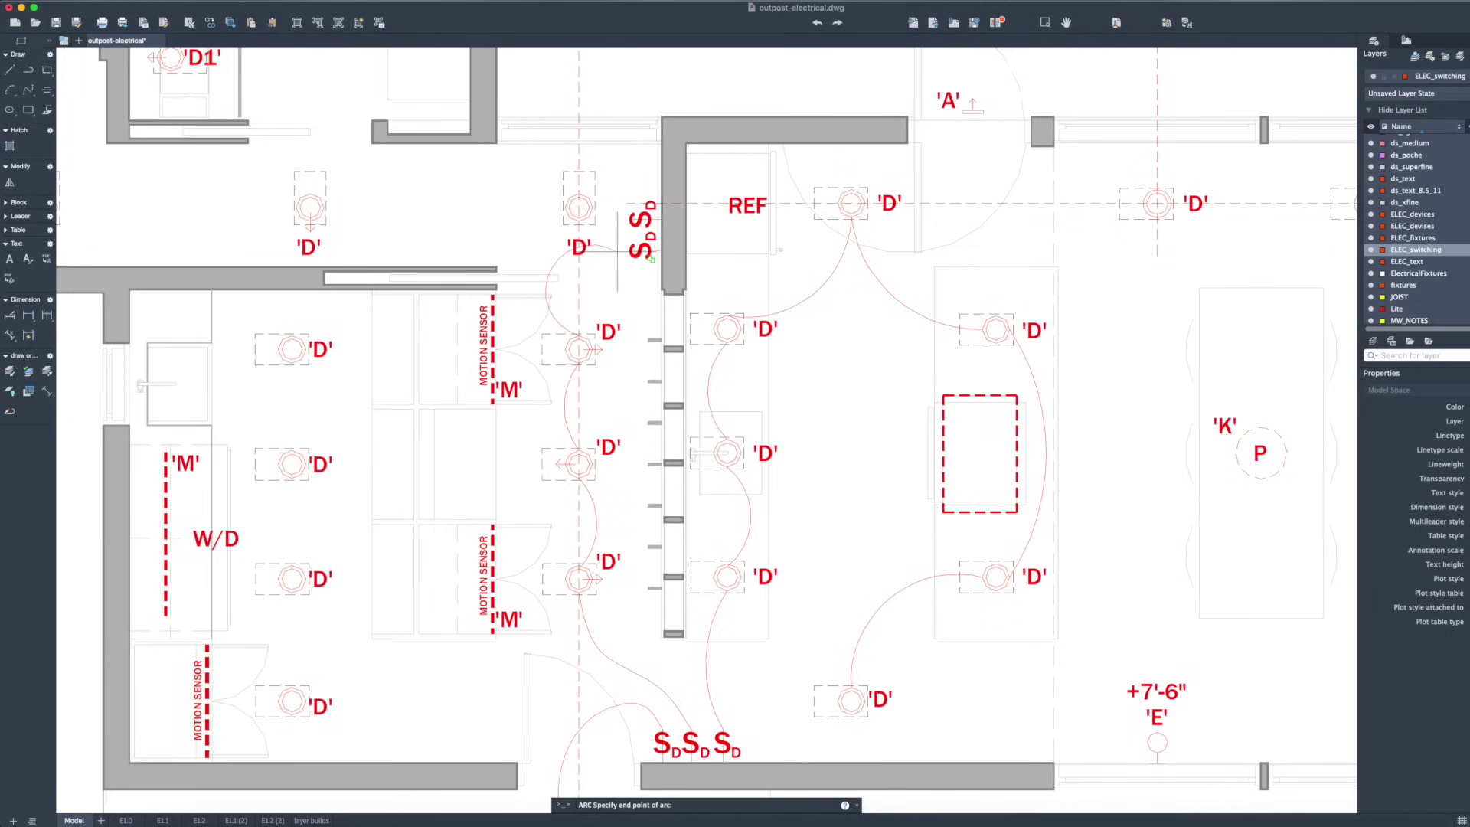
{"action": "left_click", "coordinate": [602, 243]}
{"action": "left_click", "coordinate": [558, 267]}
{"action": "left_click", "coordinate": [587, 275]}
{"action": "key", "text": "Escape"}
{"action": "key", "text": "Escape"}
Draw arcs from the upper dimmer on the refrigerator wall to the nearest corridor 'D' light and on along the corridor 'D' lights.
{"action": "key", "text": "Return"}
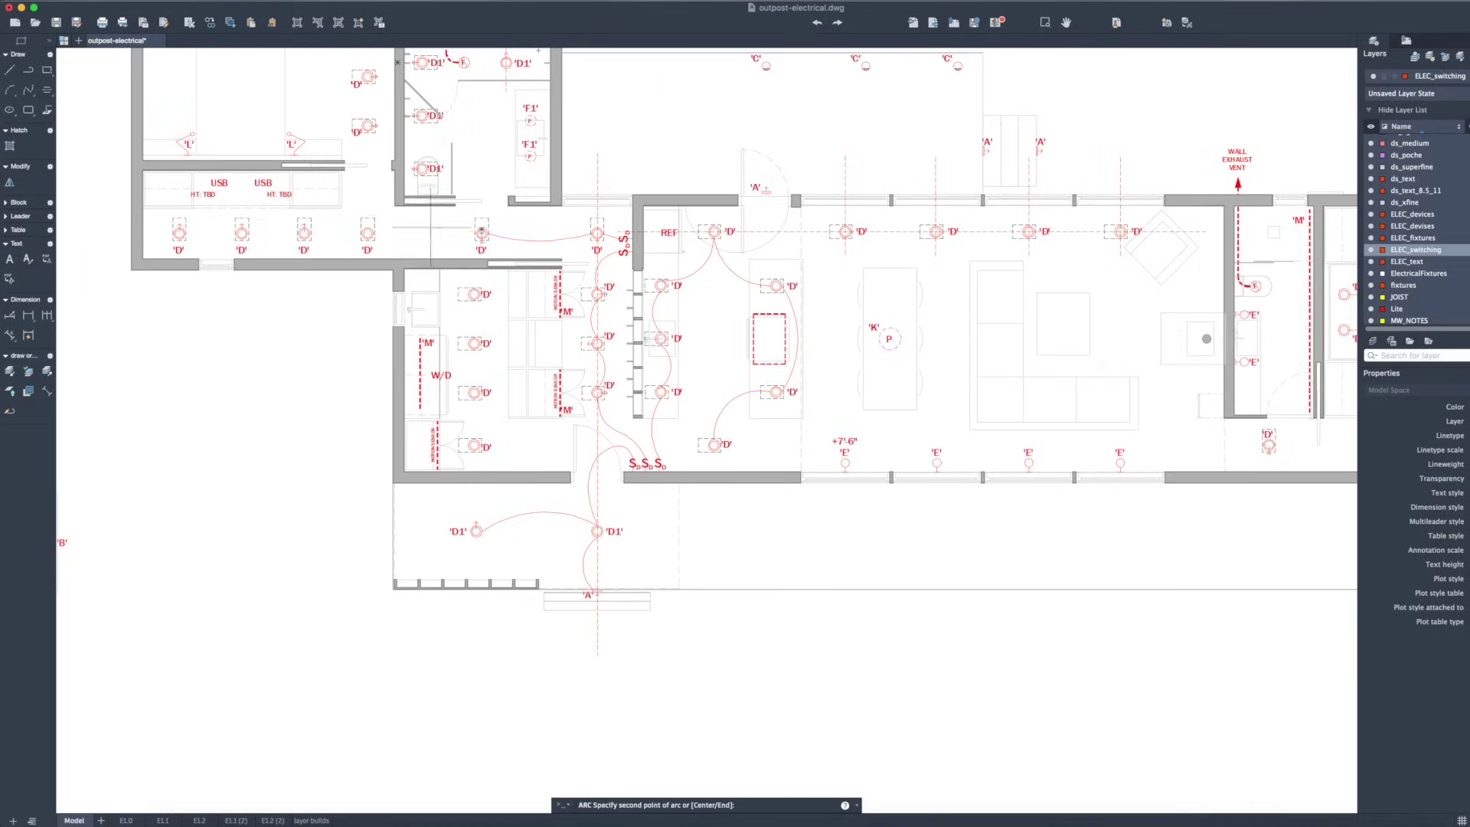
{"action": "scroll", "coordinate": [436, 222], "scroll_direction": "up", "scroll_amount": 2}
{"action": "left_click", "coordinate": [429, 222]}
{"action": "scroll", "coordinate": [377, 260], "scroll_direction": "up", "scroll_amount": 1}
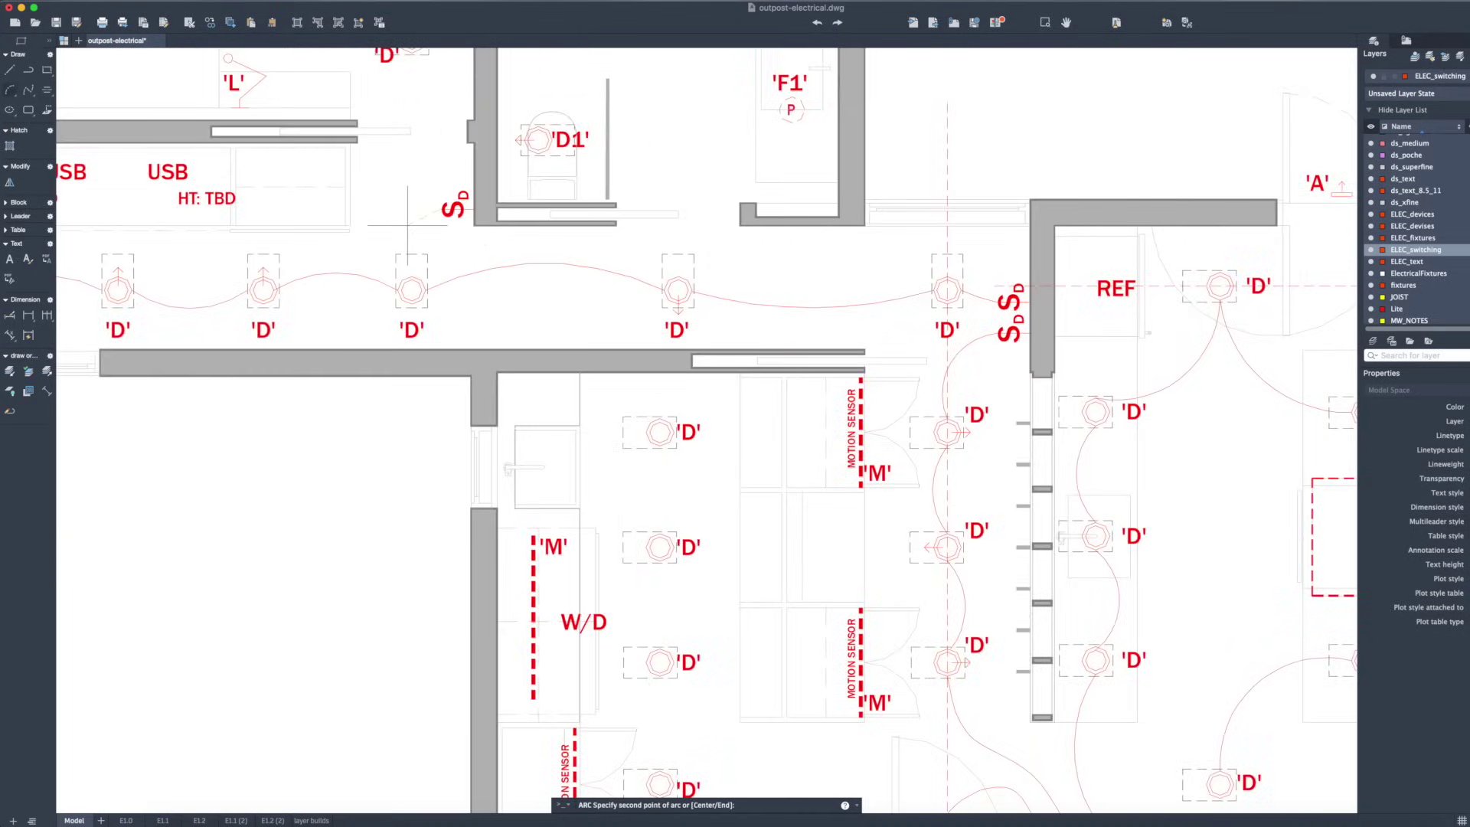
{"action": "left_click", "coordinate": [407, 225]}
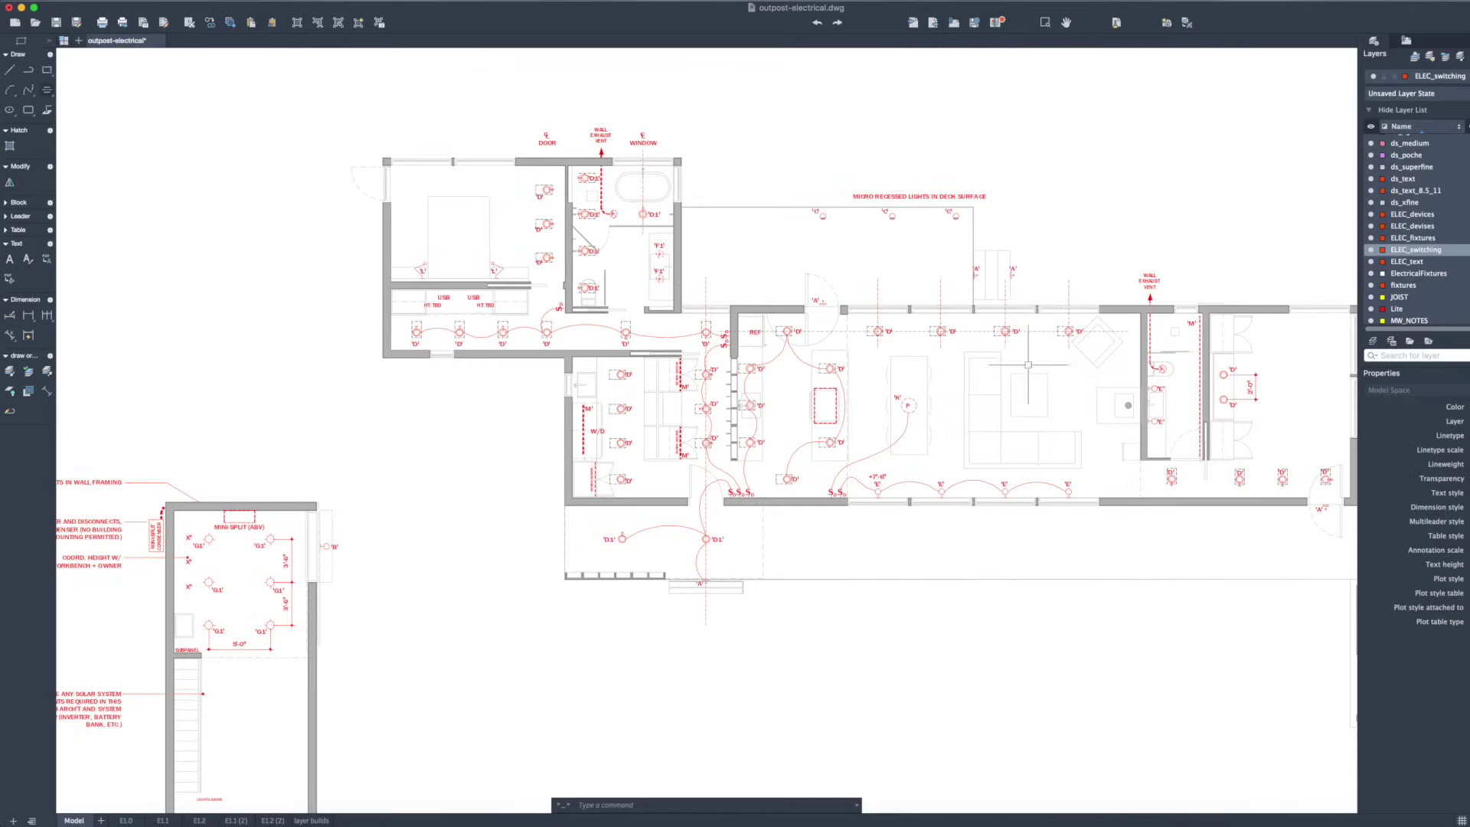
Examine the switching lines and dimmer locations across the kitchen, dining and living areas.
{"action": "scroll", "coordinate": [1006, 334], "scroll_direction": "up", "scroll_amount": 3}
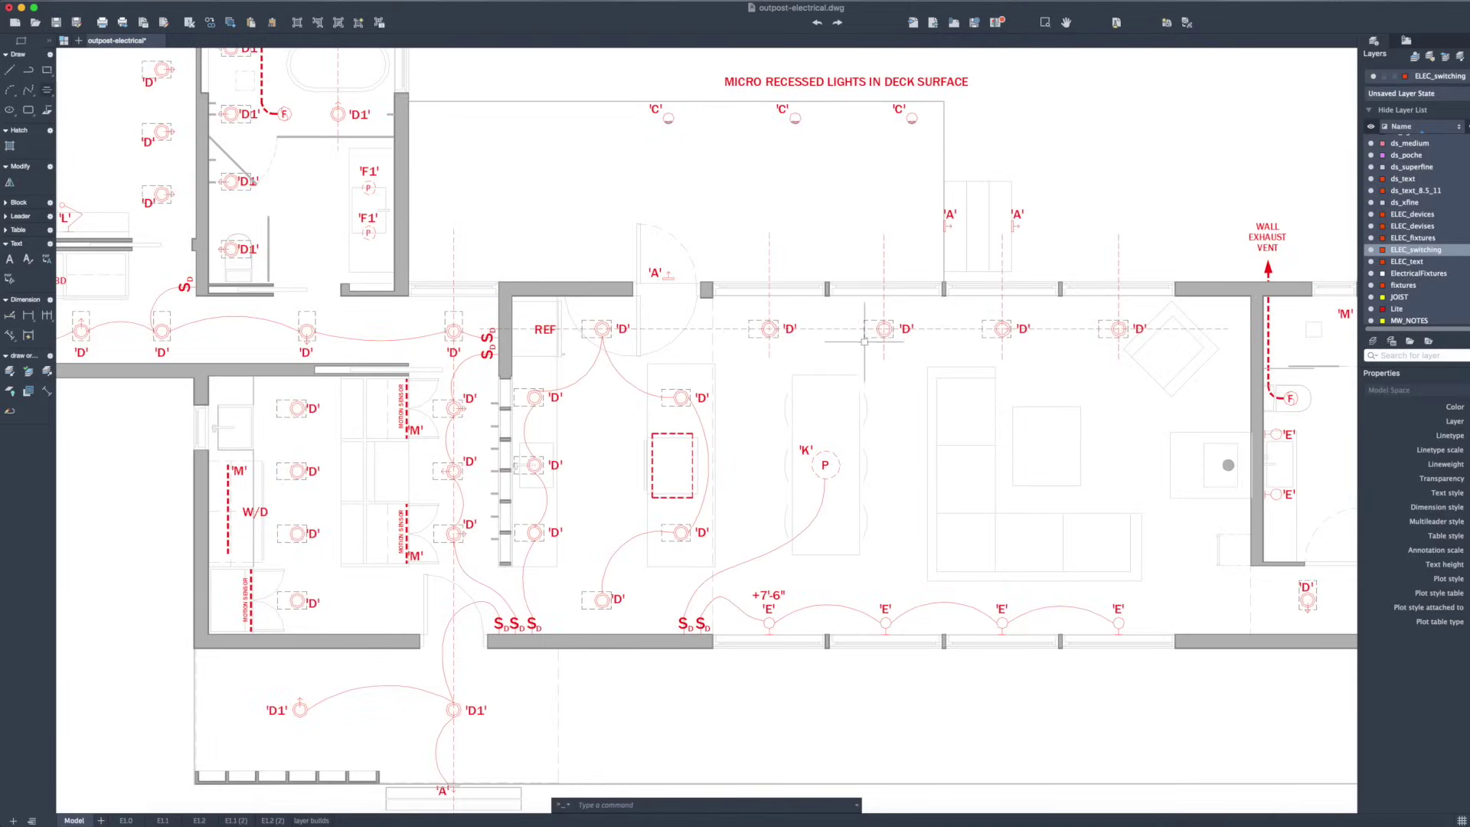
{"action": "scroll", "coordinate": [881, 328], "scroll_direction": "down", "scroll_amount": 2}
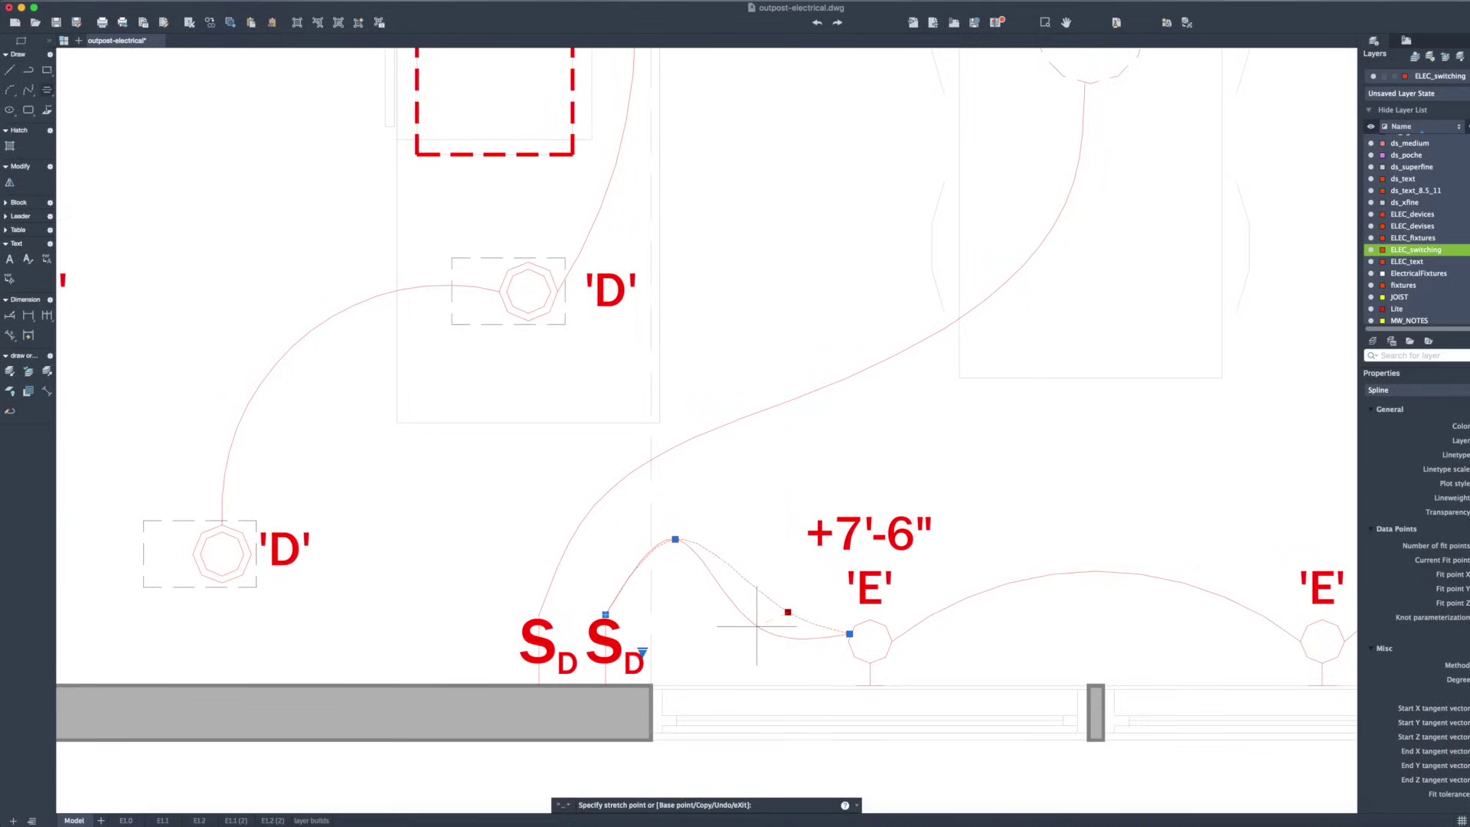
{"action": "left_click", "coordinate": [754, 623]}
{"action": "scroll", "coordinate": [699, 525], "scroll_direction": "down", "scroll_amount": 3}
{"action": "scroll", "coordinate": [691, 512], "scroll_direction": "down", "scroll_amount": 1}
{"action": "key", "text": "Escape"}
{"action": "scroll", "coordinate": [735, 509], "scroll_direction": "down", "scroll_amount": 1}
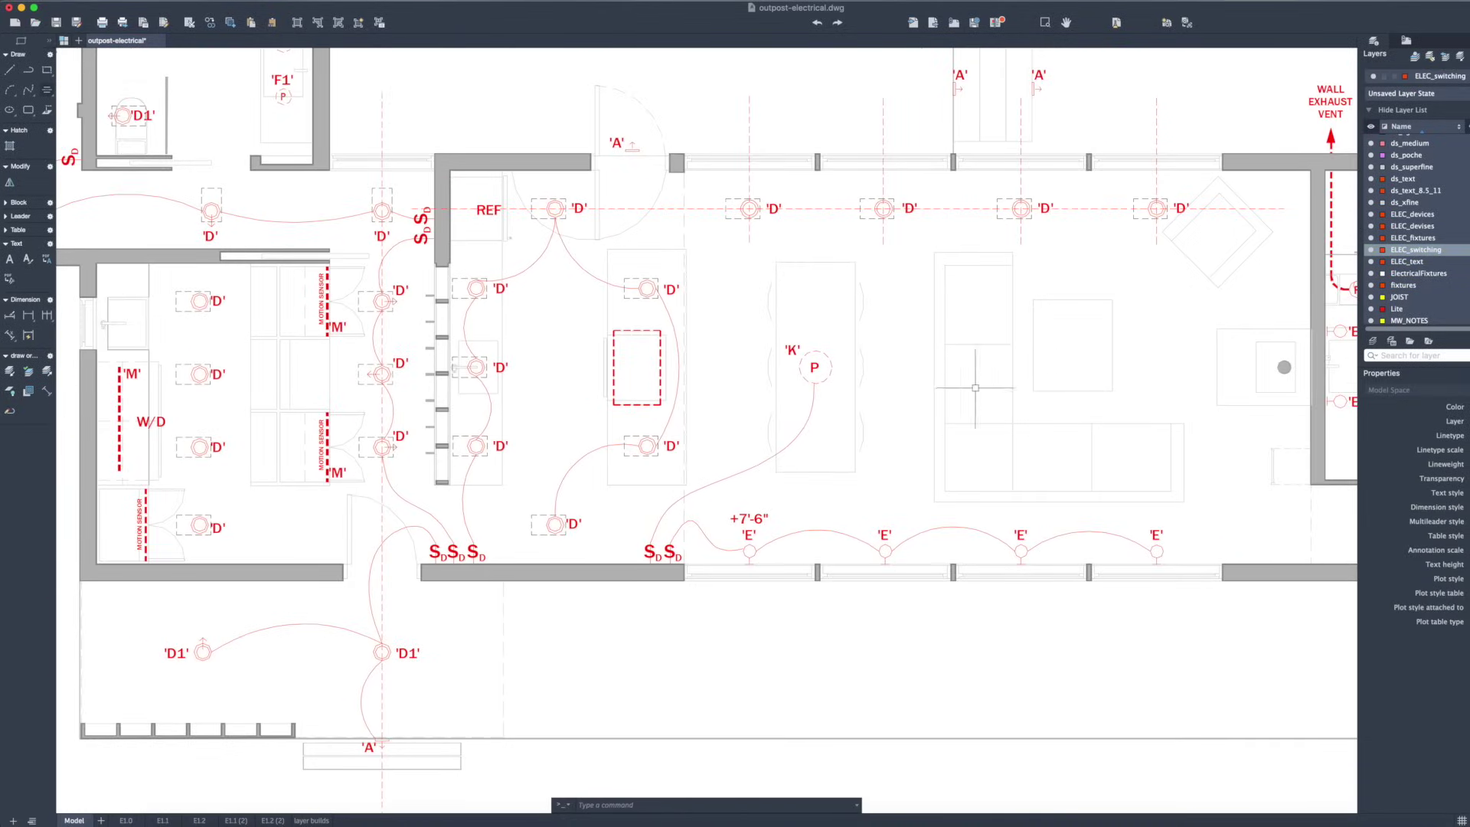
{"action": "scroll", "coordinate": [783, 352], "scroll_direction": "up", "scroll_amount": 1}
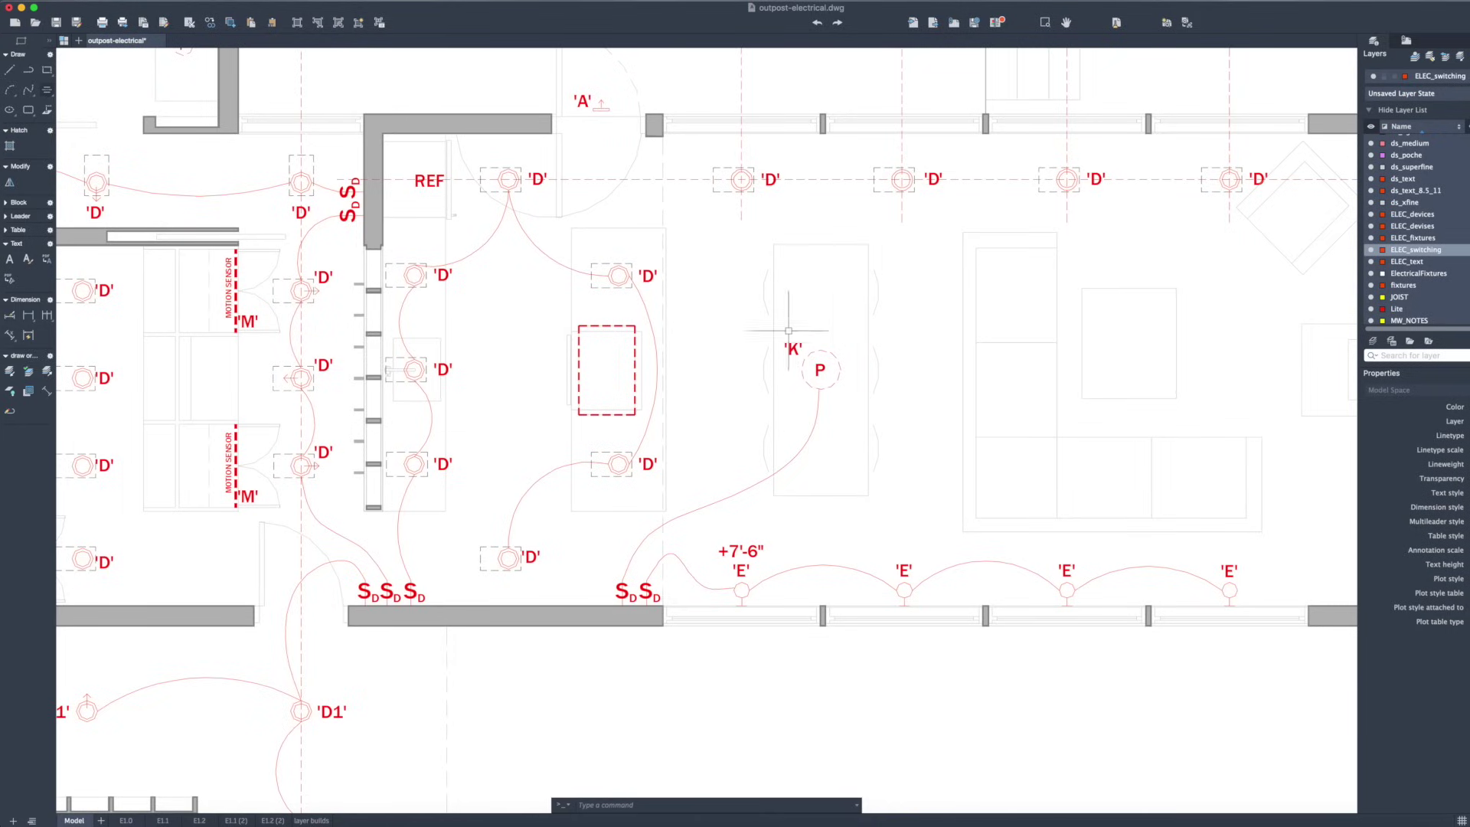
{"action": "scroll", "coordinate": [727, 390], "scroll_direction": "down", "scroll_amount": 2}
{"action": "scroll", "coordinate": [728, 394], "scroll_direction": "up", "scroll_amount": 3}
{"action": "scroll", "coordinate": [651, 356], "scroll_direction": "down", "scroll_amount": 1}
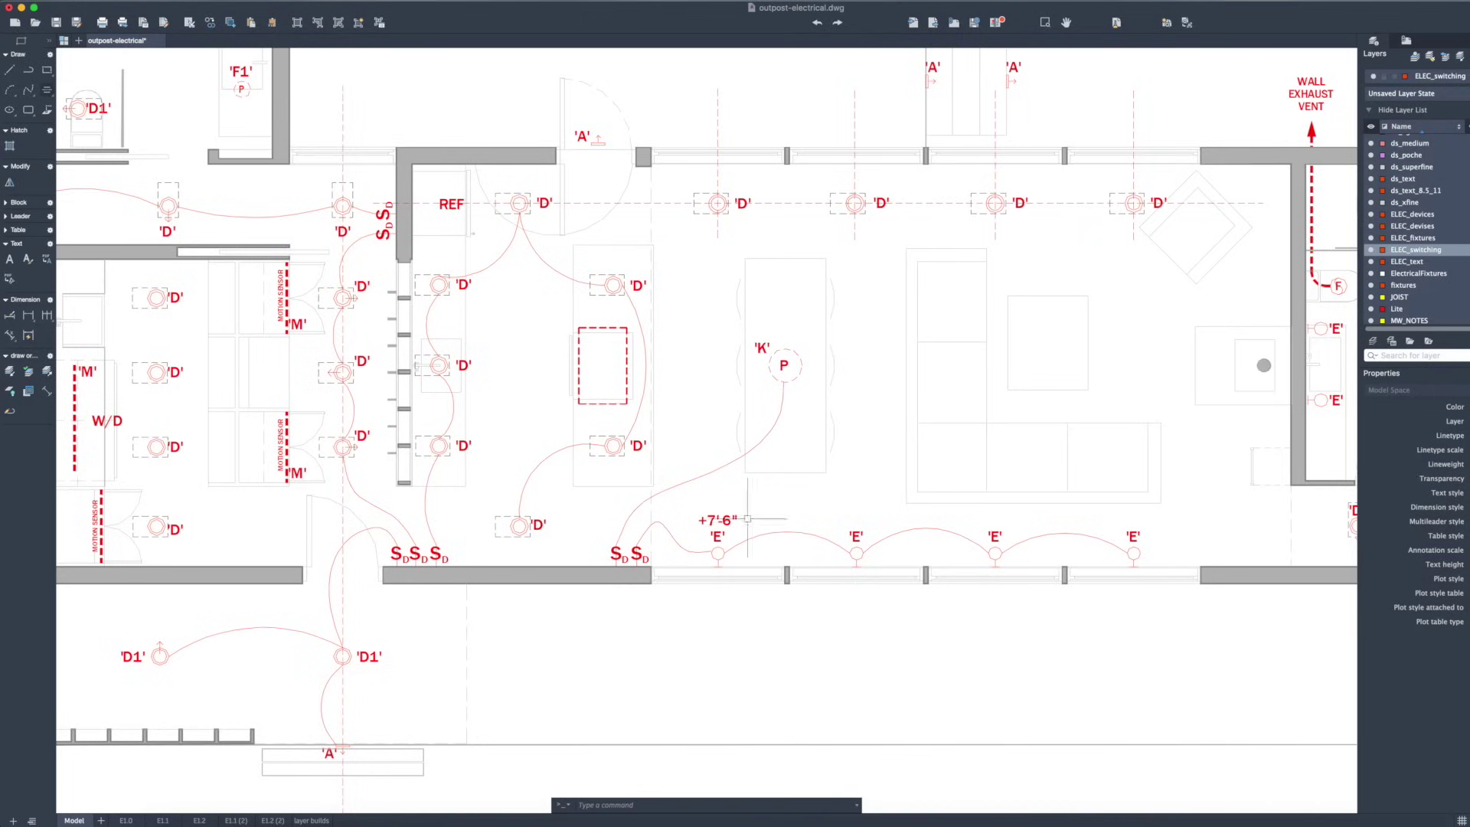
{"action": "scroll", "coordinate": [702, 559], "scroll_direction": "up", "scroll_amount": 2}
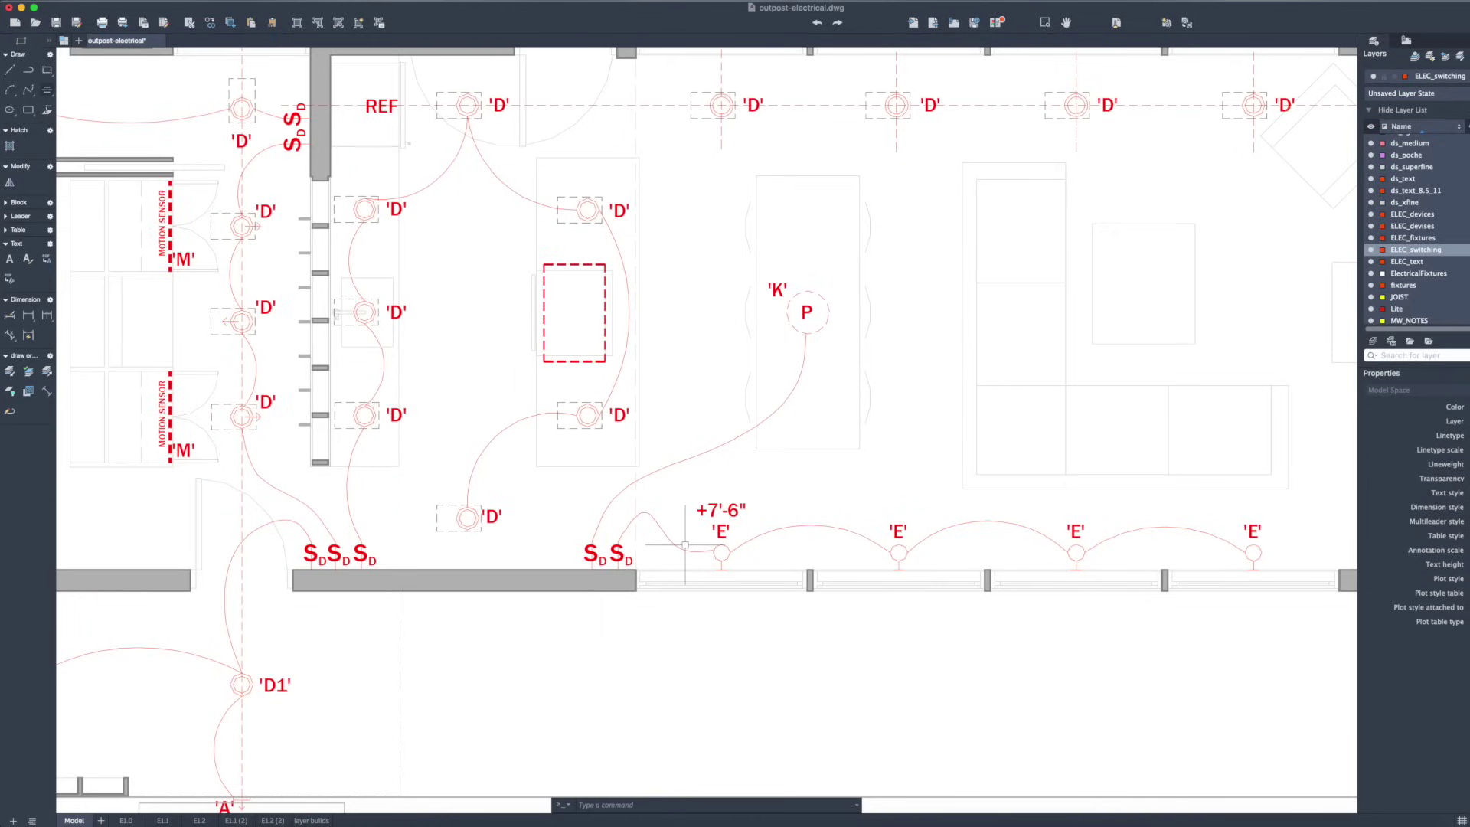
Paste a dimmer switch near the door to the deck and move it against the wall post beside that door.
{"action": "left_click", "coordinate": [674, 546]}
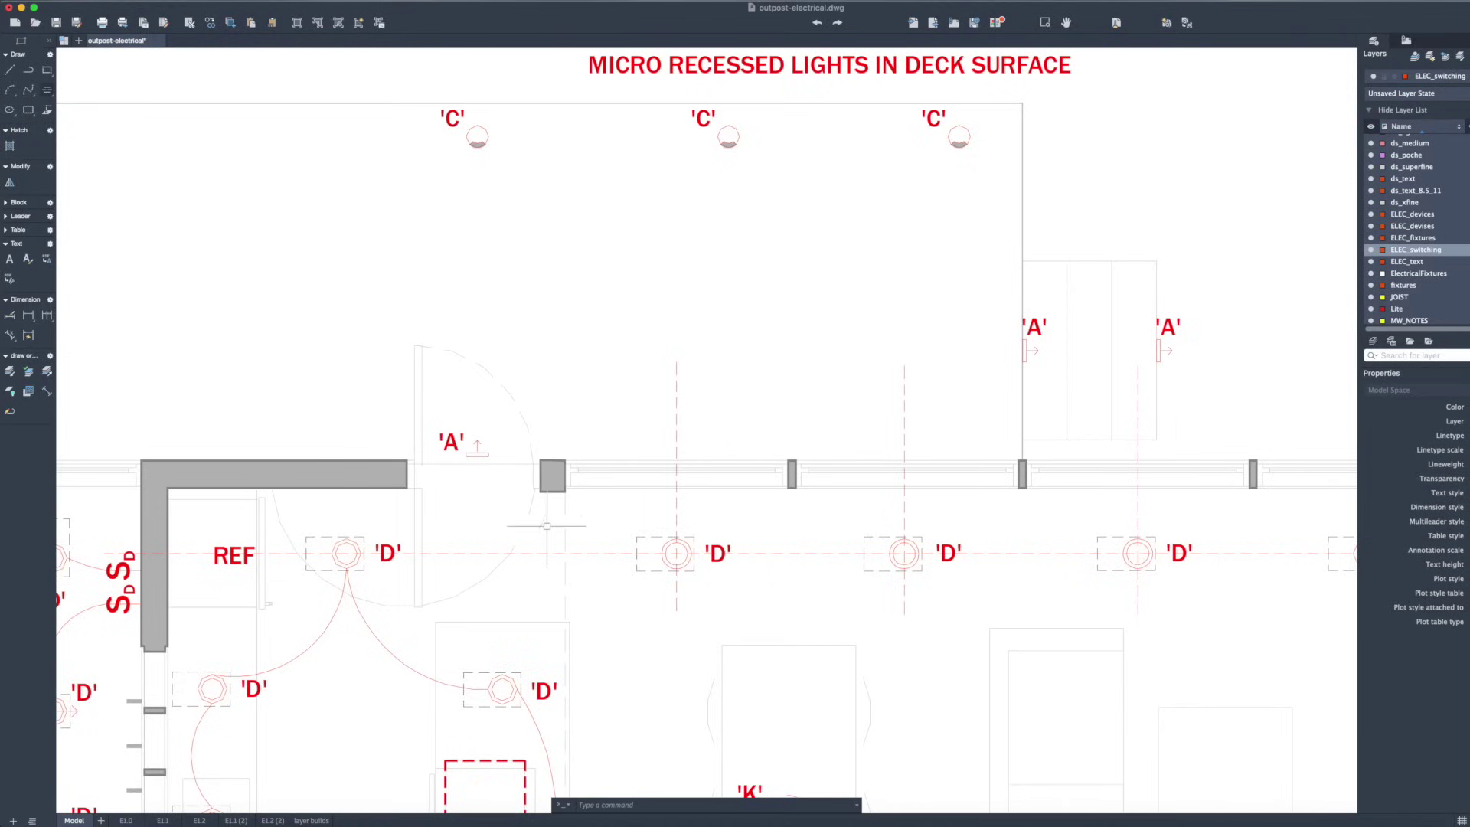
{"action": "scroll", "coordinate": [550, 536], "scroll_direction": "up", "scroll_amount": 2}
{"action": "key", "text": "super+v"}
{"action": "left_click", "coordinate": [552, 550]}
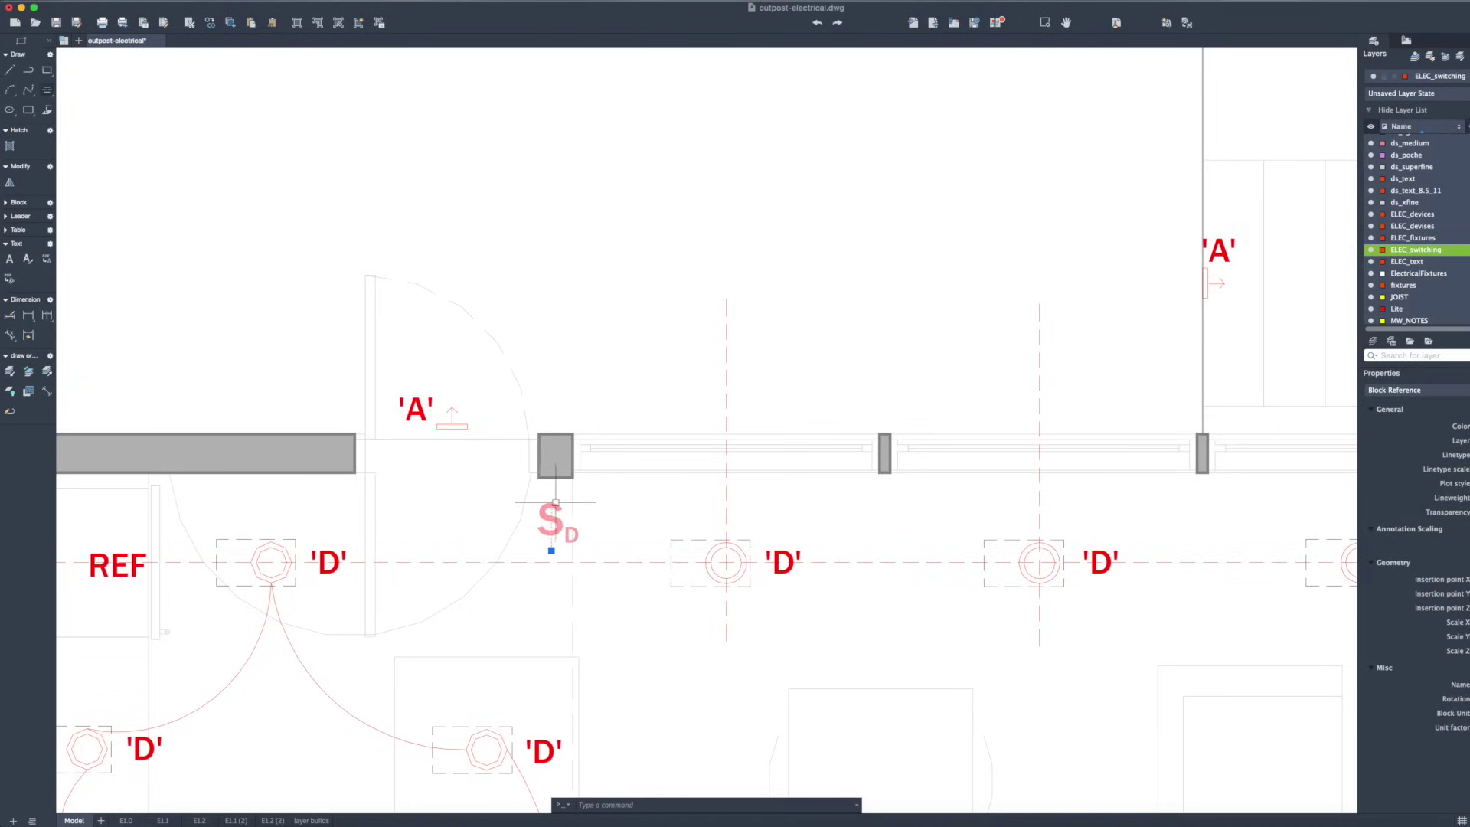
{"action": "type", "text": "m"}
{"action": "key", "text": "Return"}
{"action": "left_click", "coordinate": [551, 502]}
{"action": "left_click", "coordinate": [555, 484]}
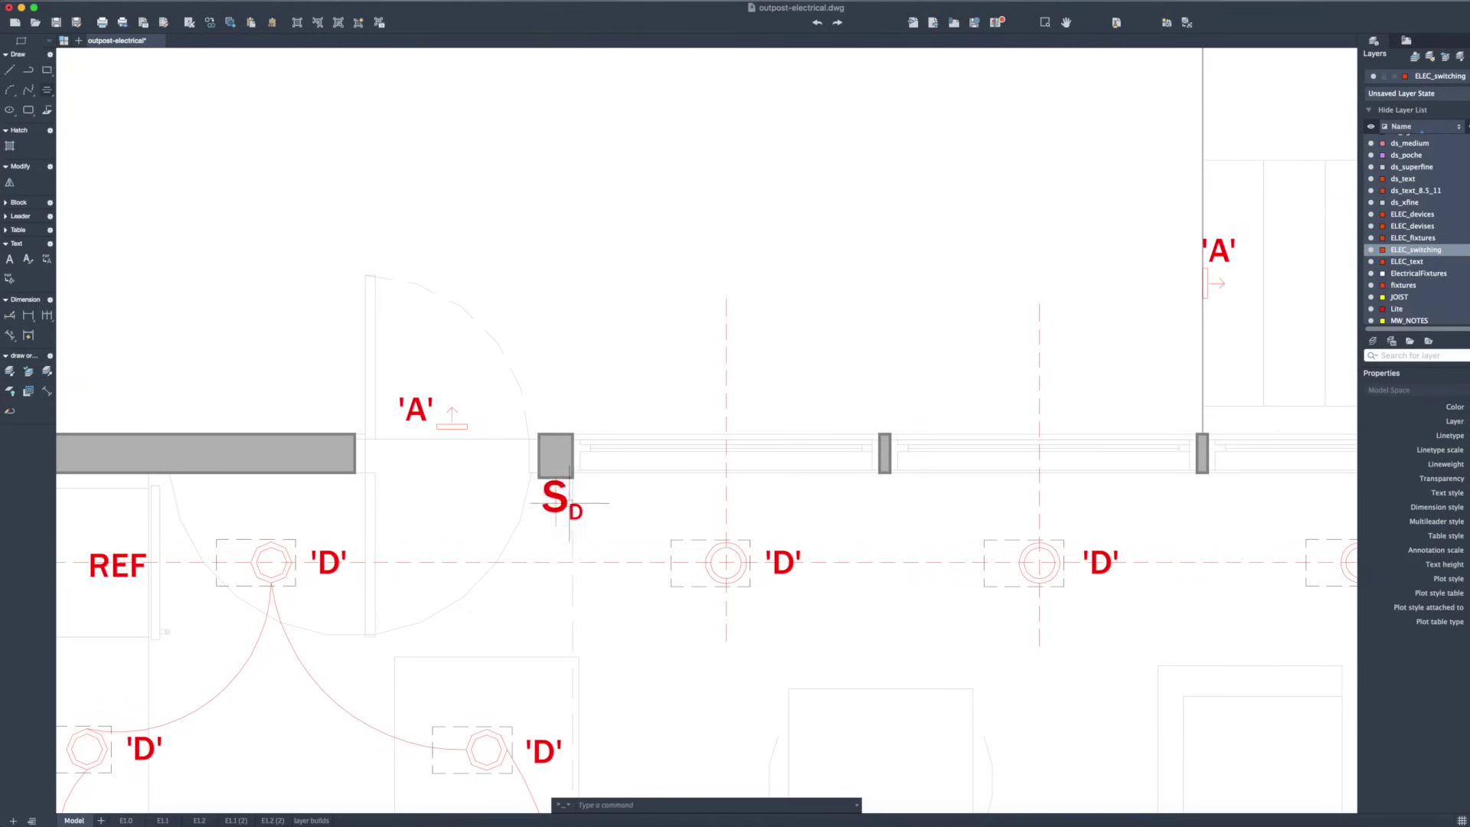
{"action": "scroll", "coordinate": [572, 517], "scroll_direction": "down", "scroll_amount": 3}
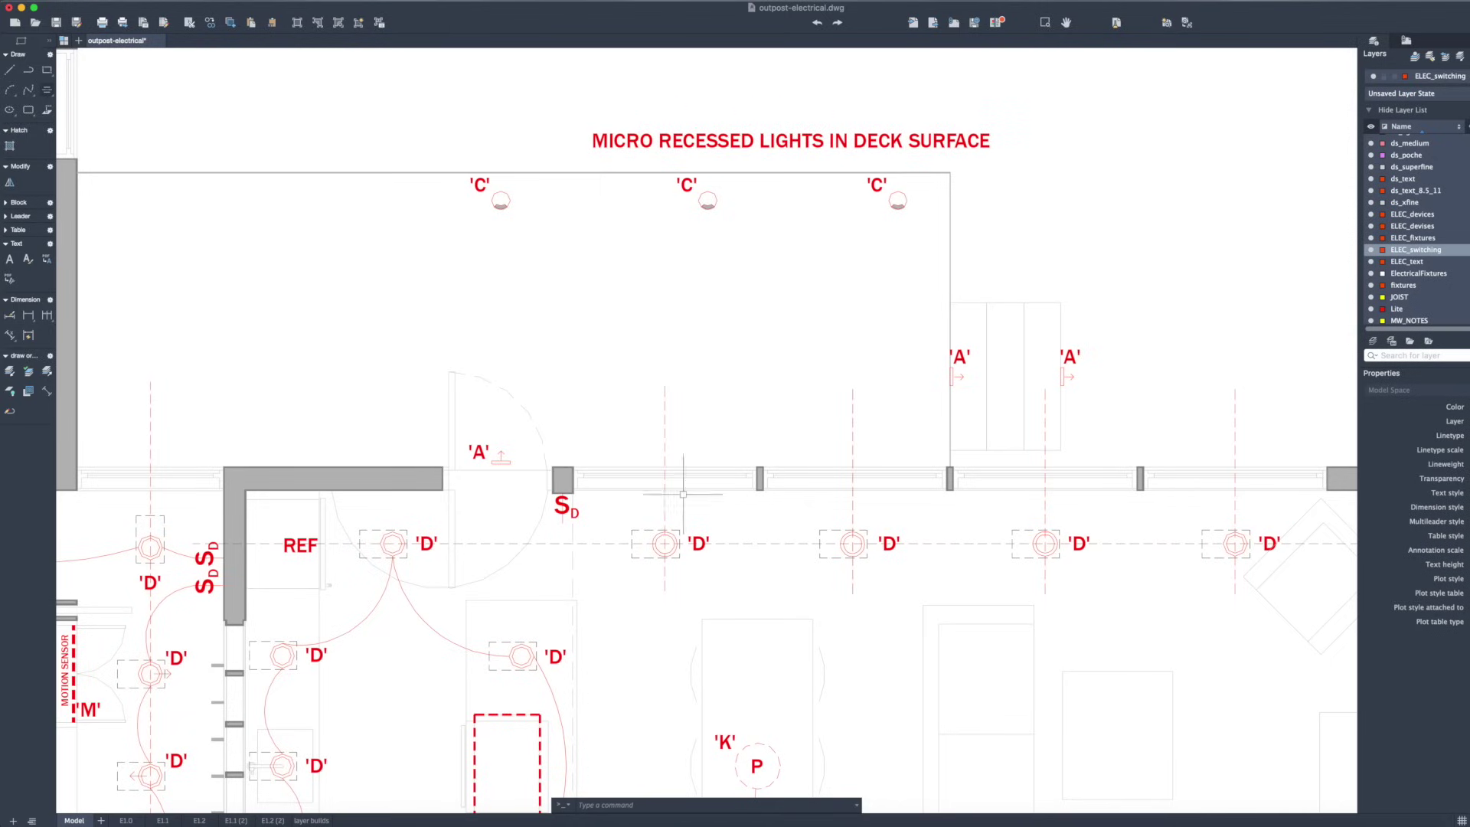
{"action": "scroll", "coordinate": [683, 494], "scroll_direction": "up", "scroll_amount": 2}
{"action": "scroll", "coordinate": [682, 495], "scroll_direction": "down", "scroll_amount": 5}
{"action": "scroll", "coordinate": [765, 494], "scroll_direction": "up", "scroll_amount": 4}
{"action": "scroll", "coordinate": [641, 525], "scroll_direction": "up", "scroll_amount": 1}
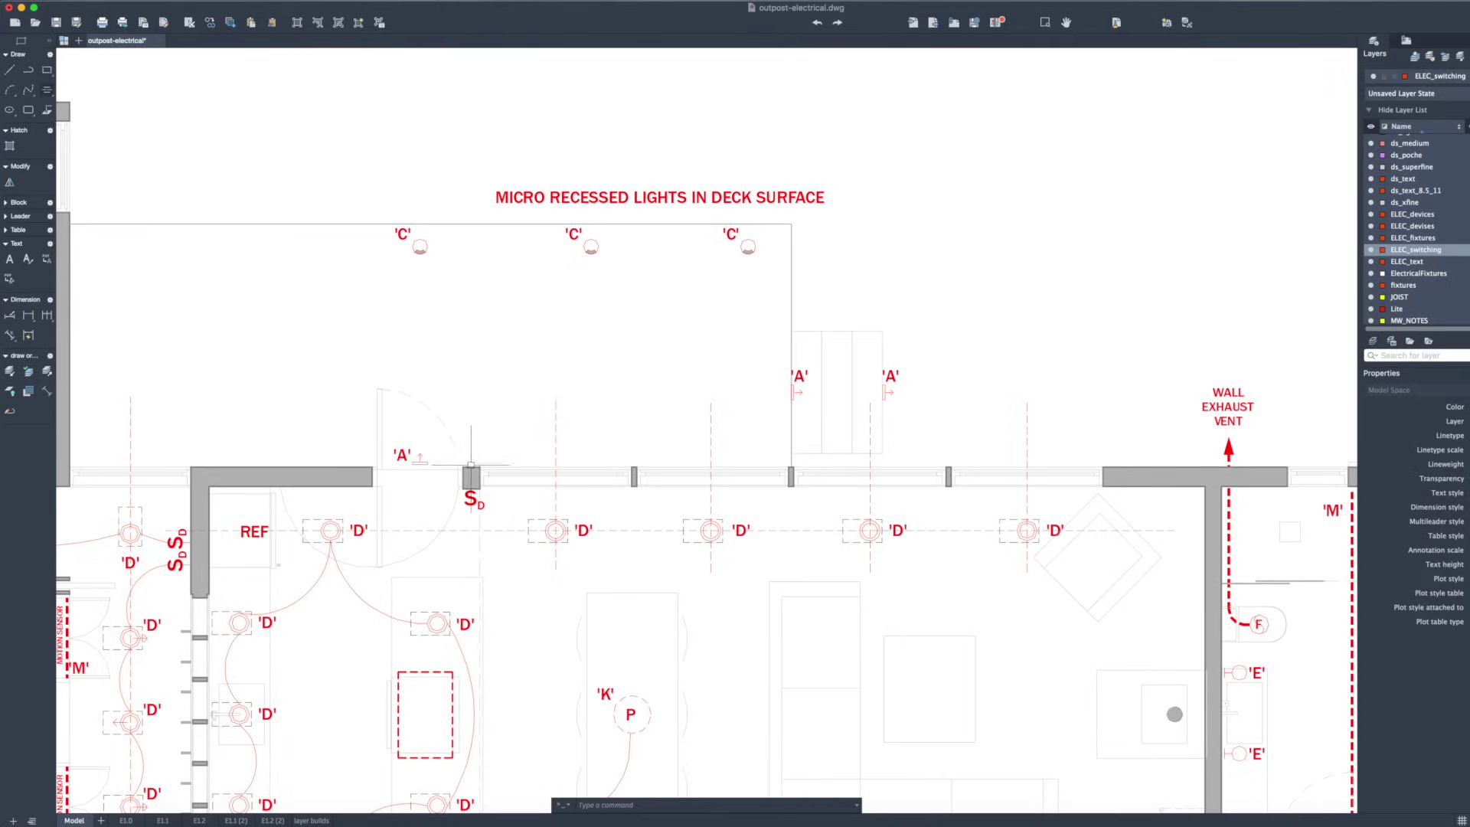
{"action": "scroll", "coordinate": [464, 477], "scroll_direction": "up", "scroll_amount": 3}
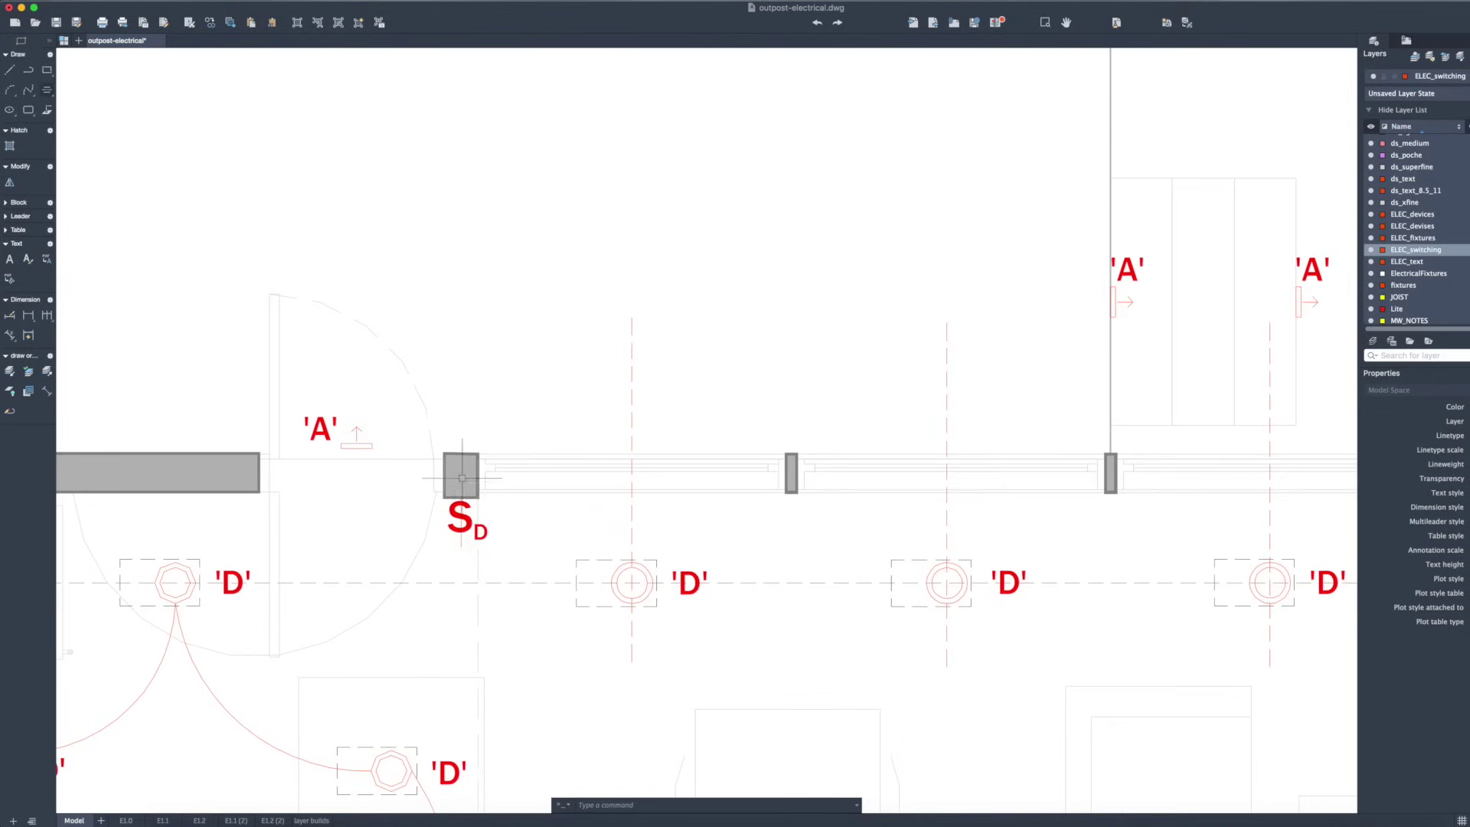
Move the dimmer switch from the wall post beside the deck door down to the upper end of the kitchen island.
{"action": "left_click", "coordinate": [461, 517]}
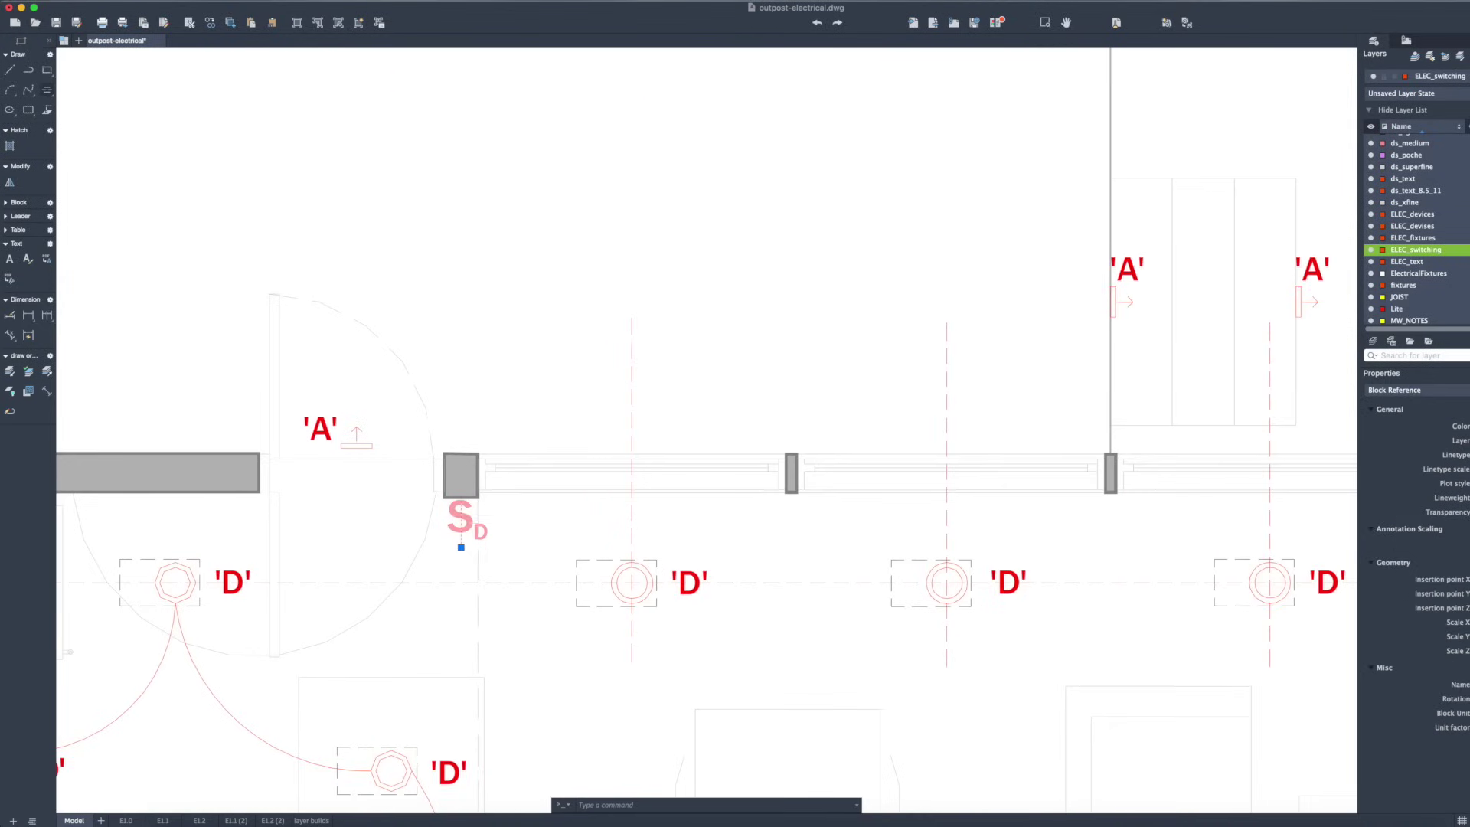
{"action": "scroll", "coordinate": [512, 523], "scroll_direction": "down", "scroll_amount": 2}
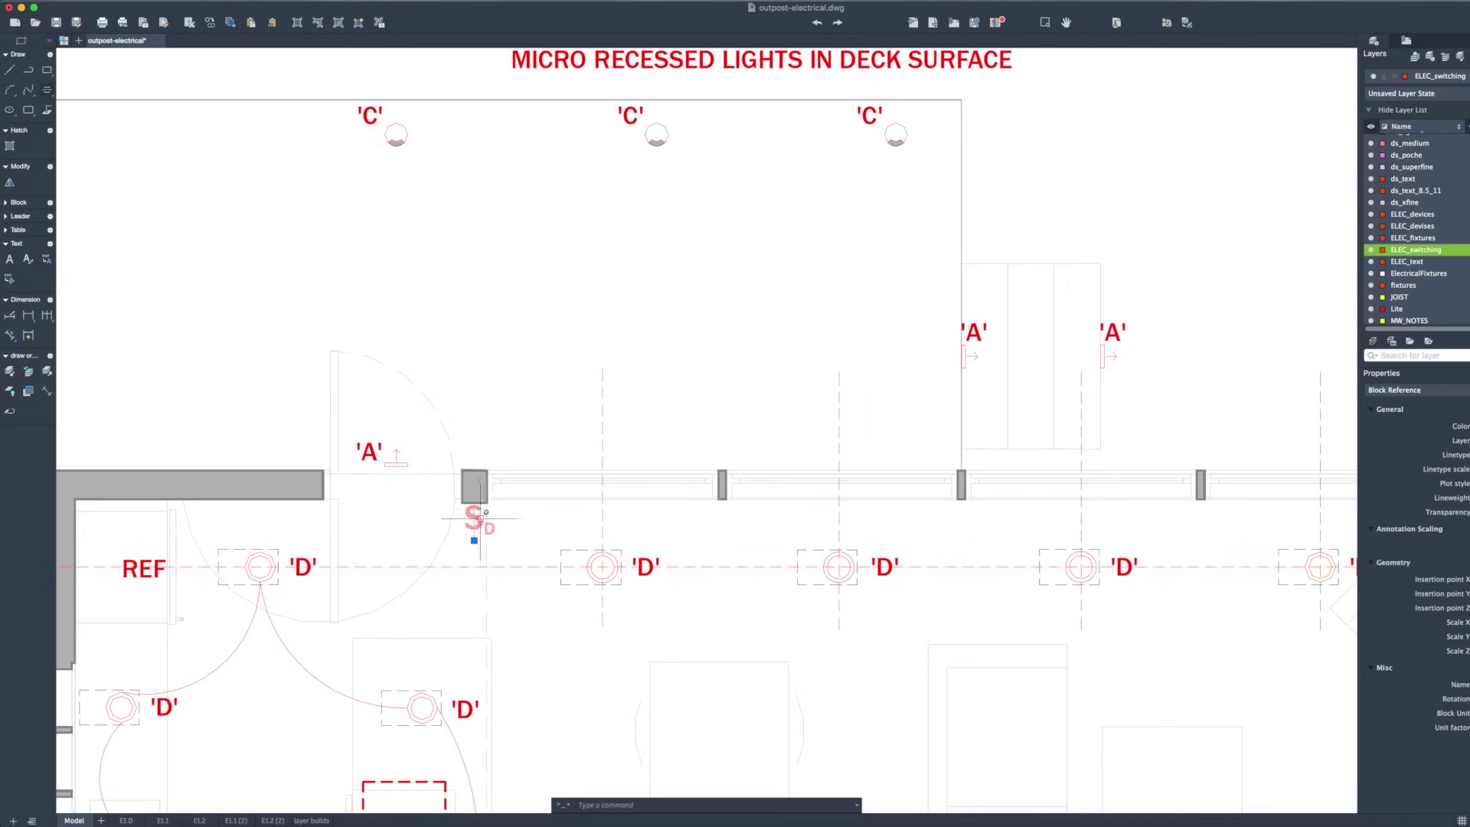
{"action": "scroll", "coordinate": [480, 522], "scroll_direction": "down", "scroll_amount": 3}
{"action": "scroll", "coordinate": [475, 526], "scroll_direction": "up", "scroll_amount": 2}
{"action": "left_click", "coordinate": [474, 530]}
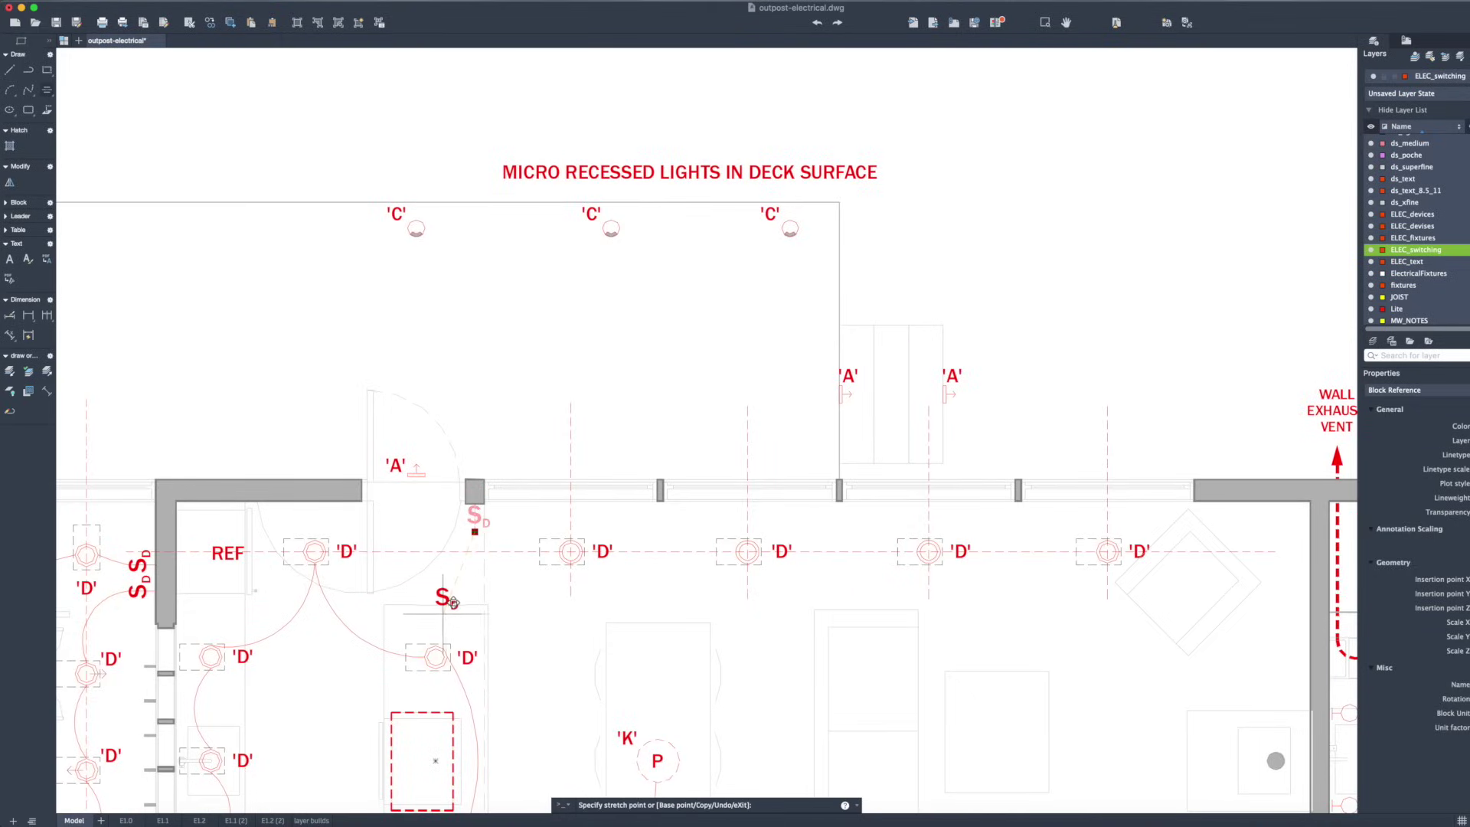
{"action": "left_click", "coordinate": [475, 604]}
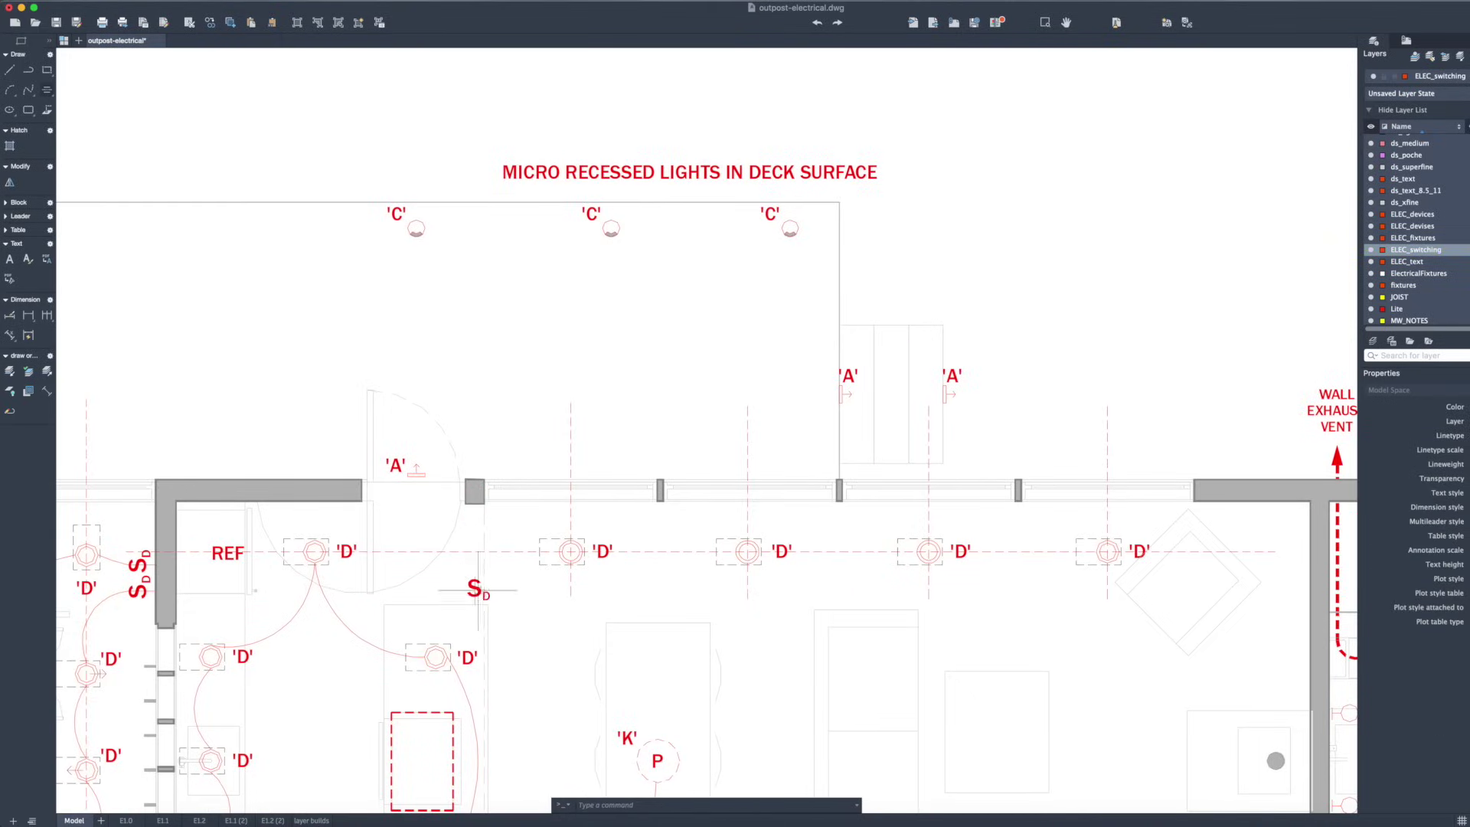
{"action": "key", "text": "Return"}
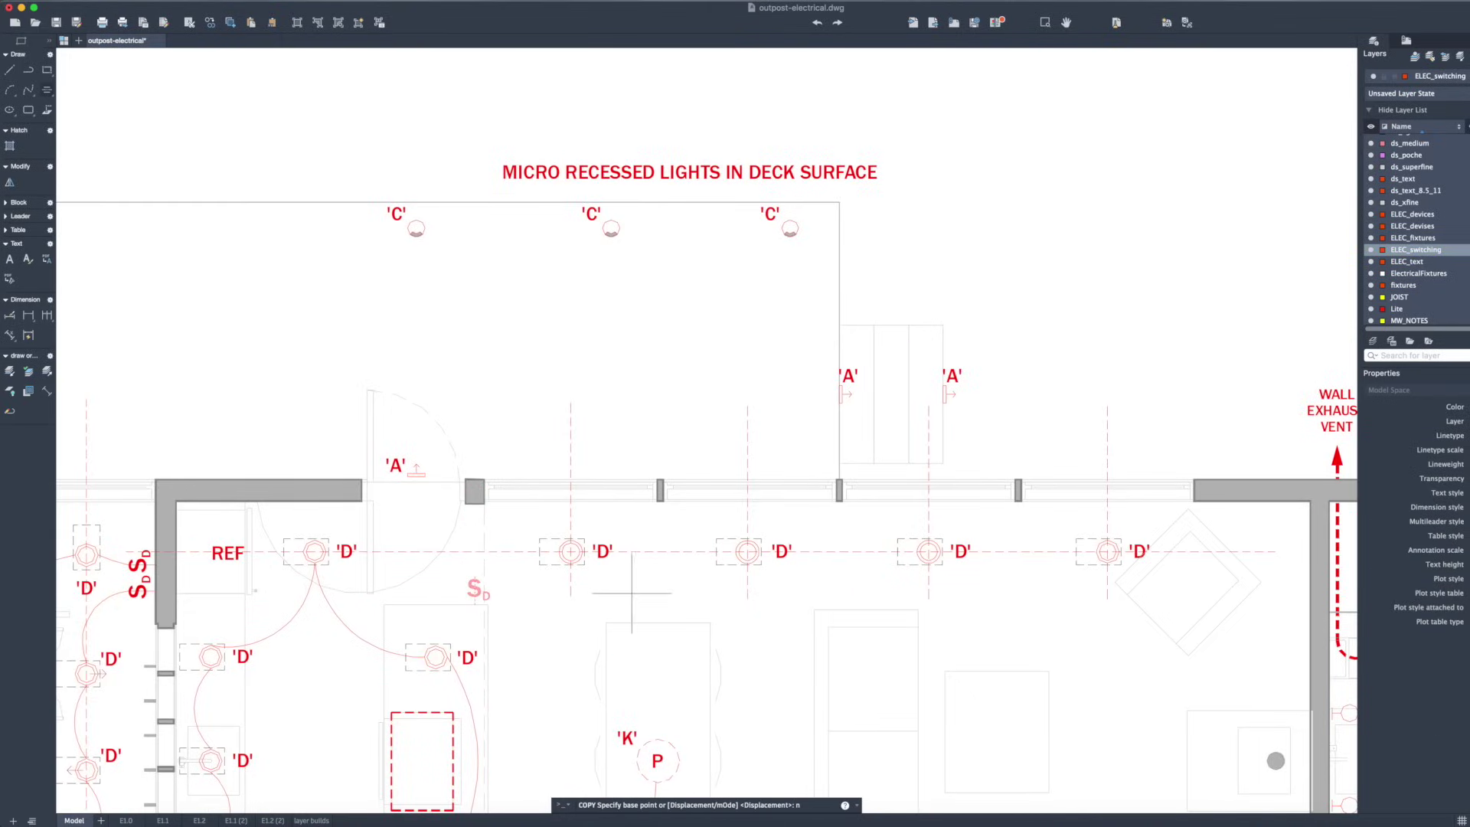
Copy the island's dimmer switch a short distance to its left above the island's upper edge.
{"action": "left_click", "coordinate": [480, 590]}
{"action": "type", "text": "co"}
{"action": "key", "text": "Return"}
{"action": "left_click", "coordinate": [655, 594]}
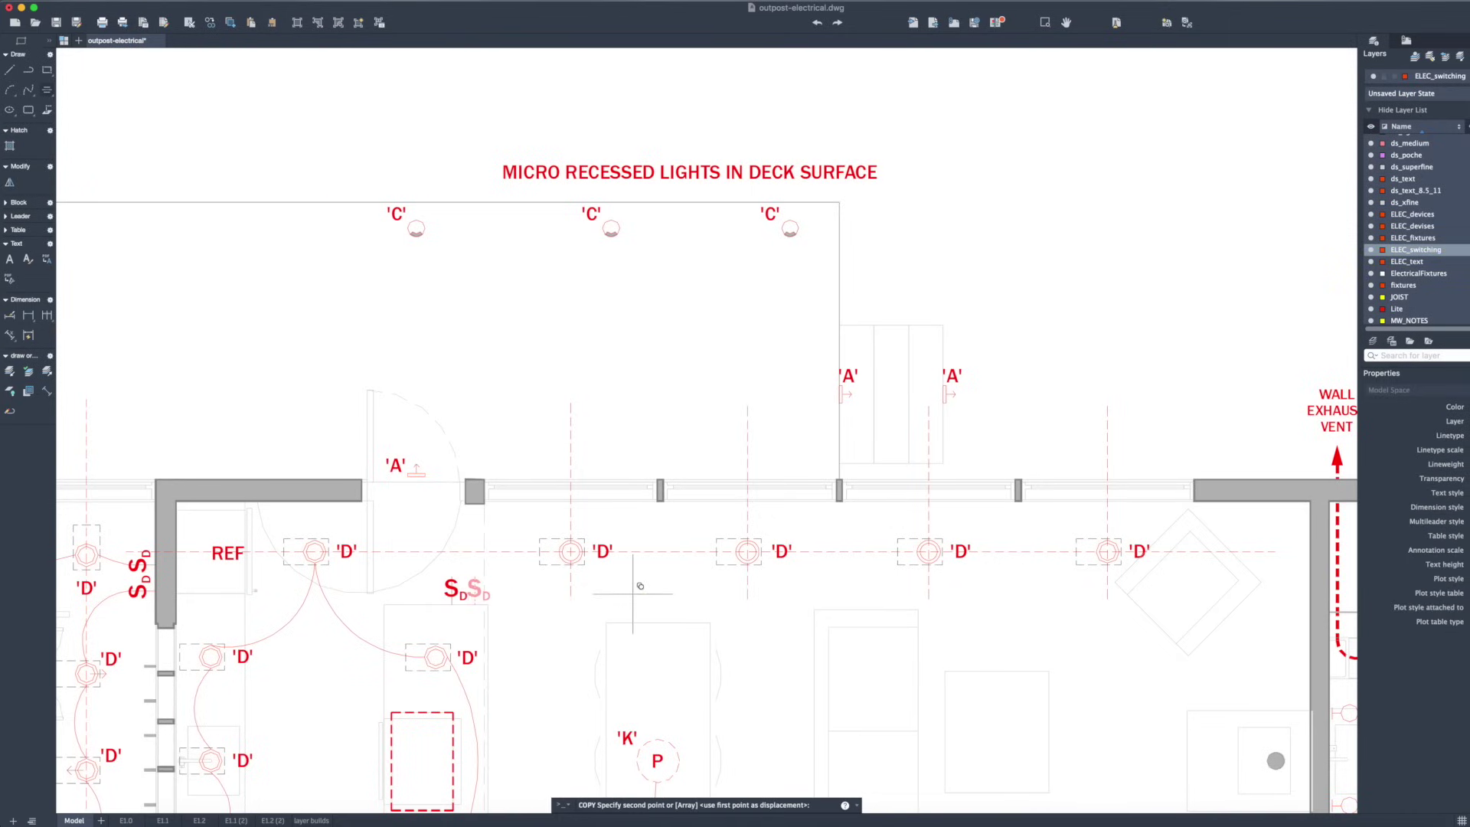
{"action": "left_click", "coordinate": [603, 592]}
{"action": "key", "text": "Return"}
Move the original dimmer left so the two island dimmers sit side by side.
{"action": "left_click", "coordinate": [476, 593]}
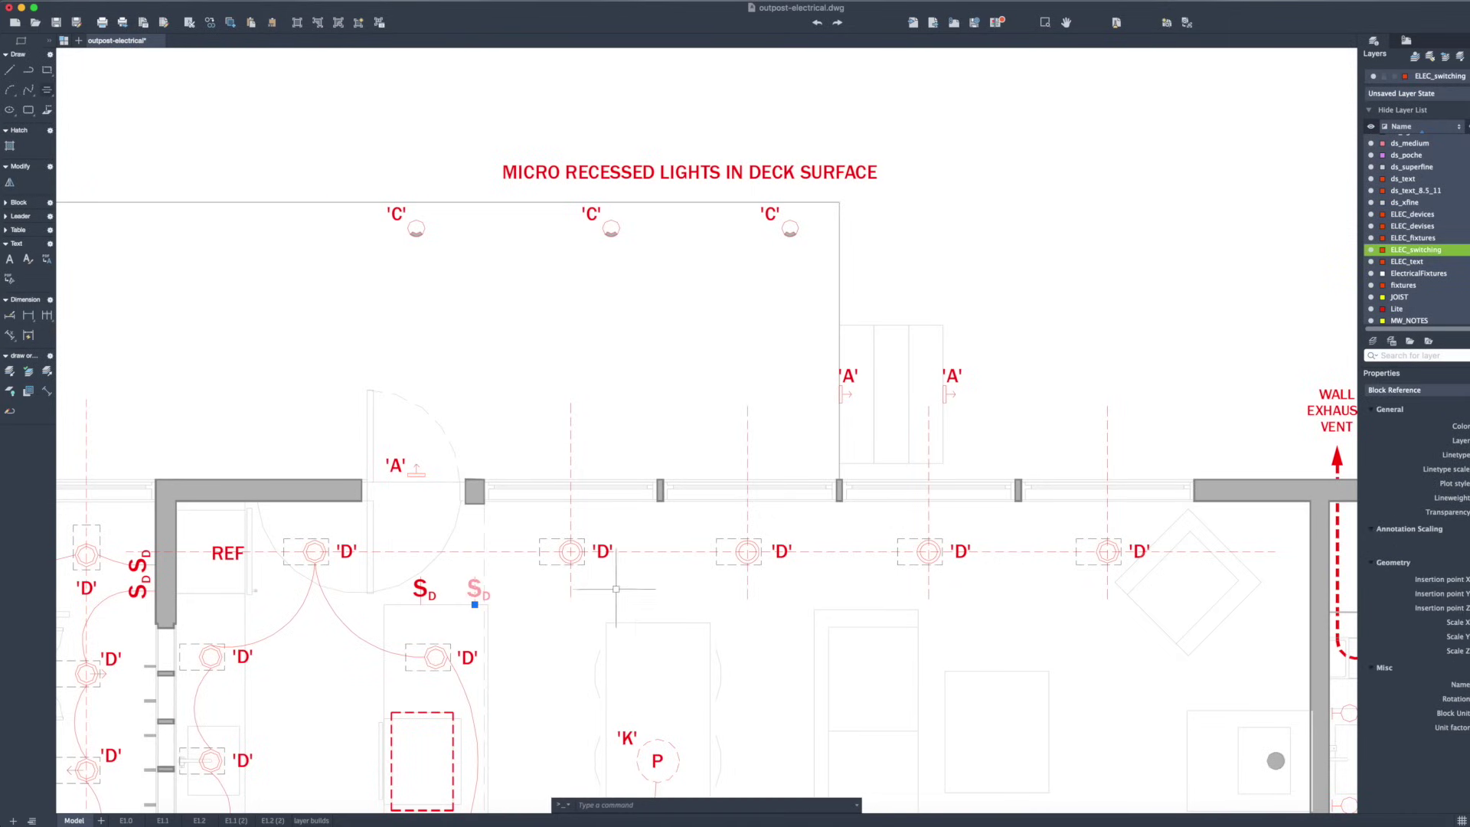
{"action": "type", "text": "m"}
{"action": "key", "text": "Return"}
{"action": "left_click", "coordinate": [654, 588]}
{"action": "left_click", "coordinate": [626, 588]}
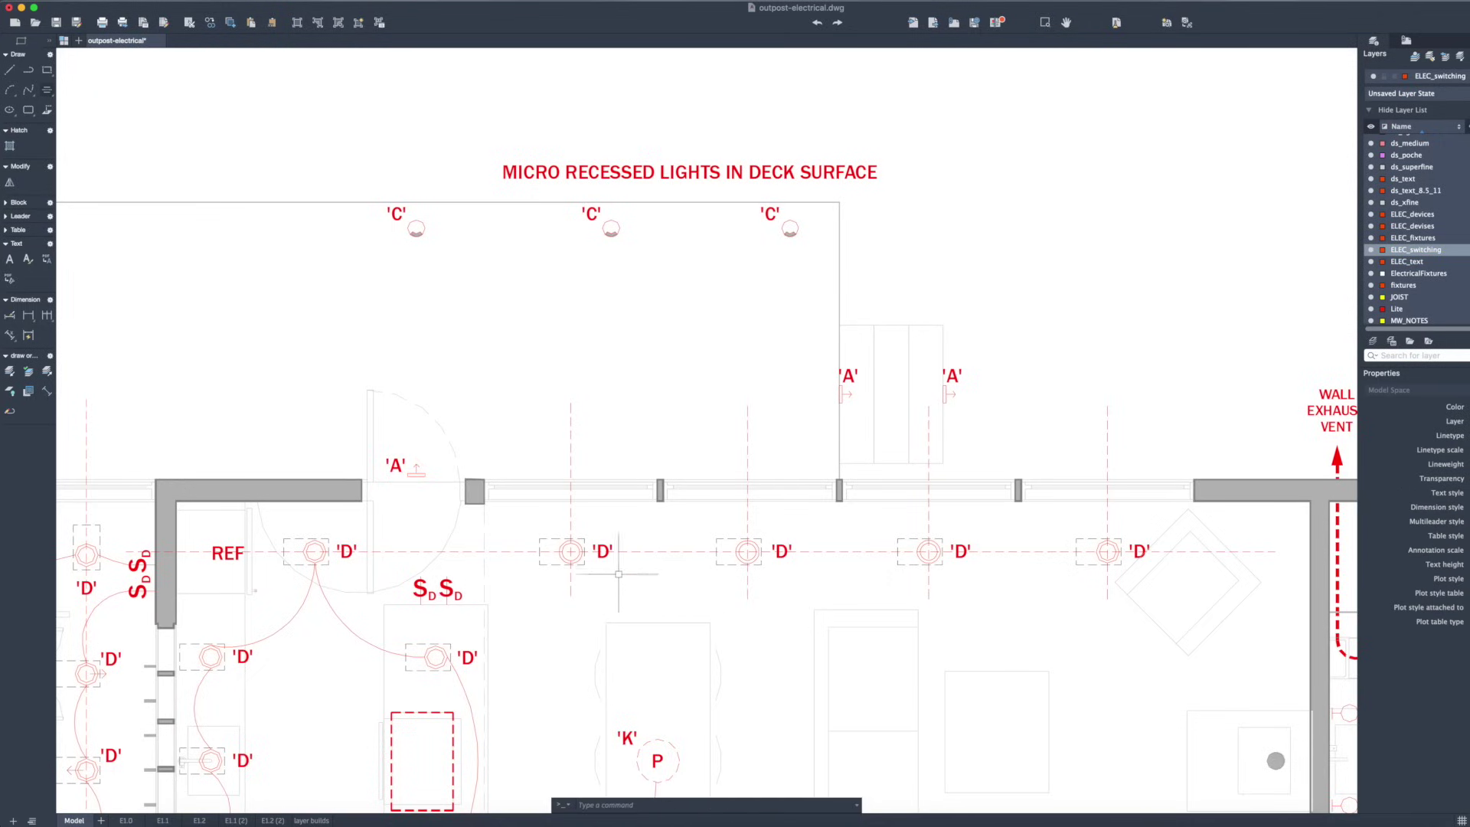
Draw an arc from the right island dimmer to the first 'D' light of the row along the deck-side windows.
{"action": "left_click", "coordinate": [11, 92]}
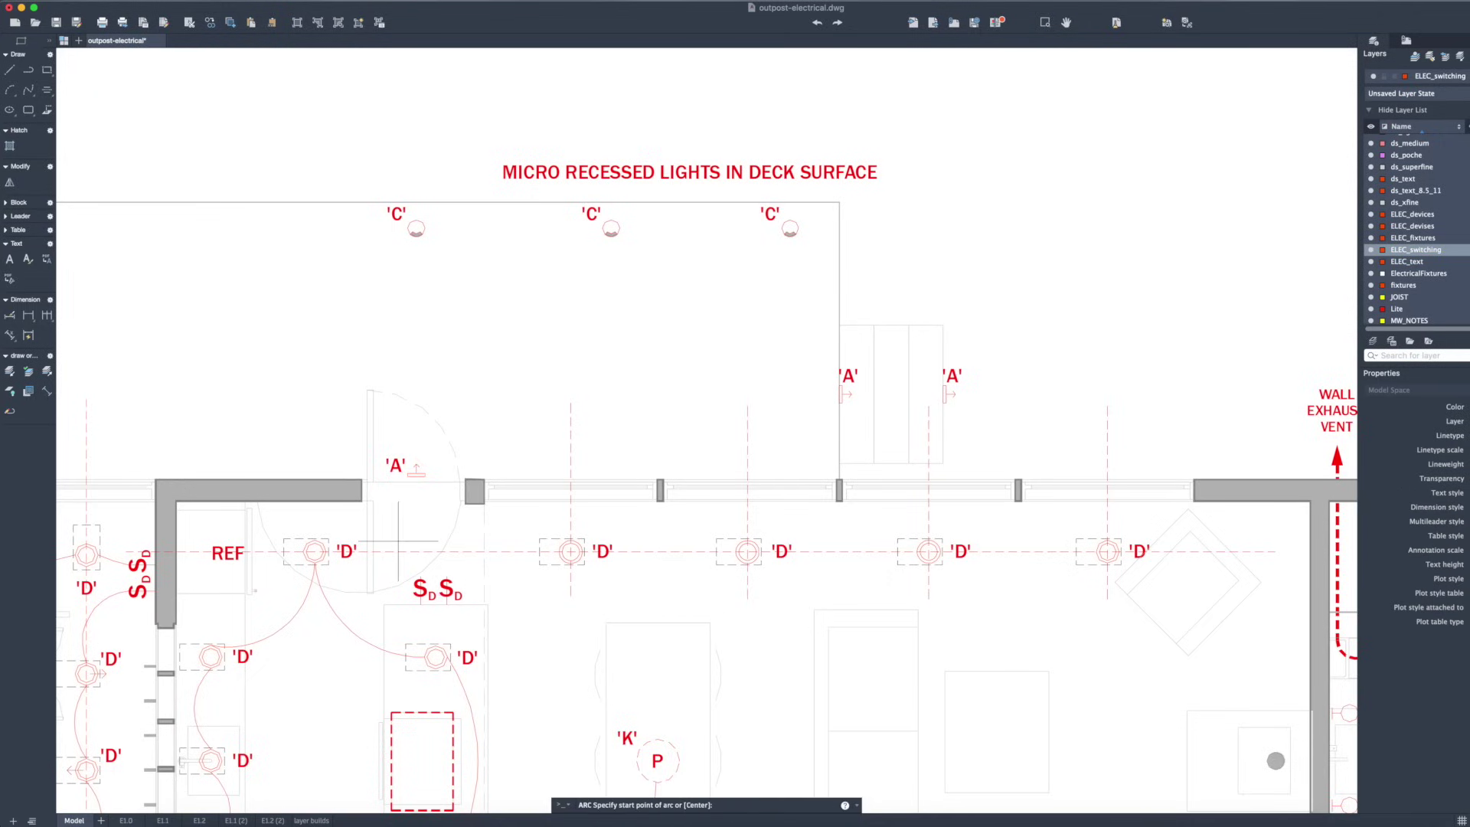
{"action": "left_click", "coordinate": [447, 573]}
{"action": "scroll", "coordinate": [493, 528], "scroll_direction": "up", "scroll_amount": 1}
{"action": "left_click", "coordinate": [492, 527]}
{"action": "scroll", "coordinate": [570, 552], "scroll_direction": "up", "scroll_amount": 1}
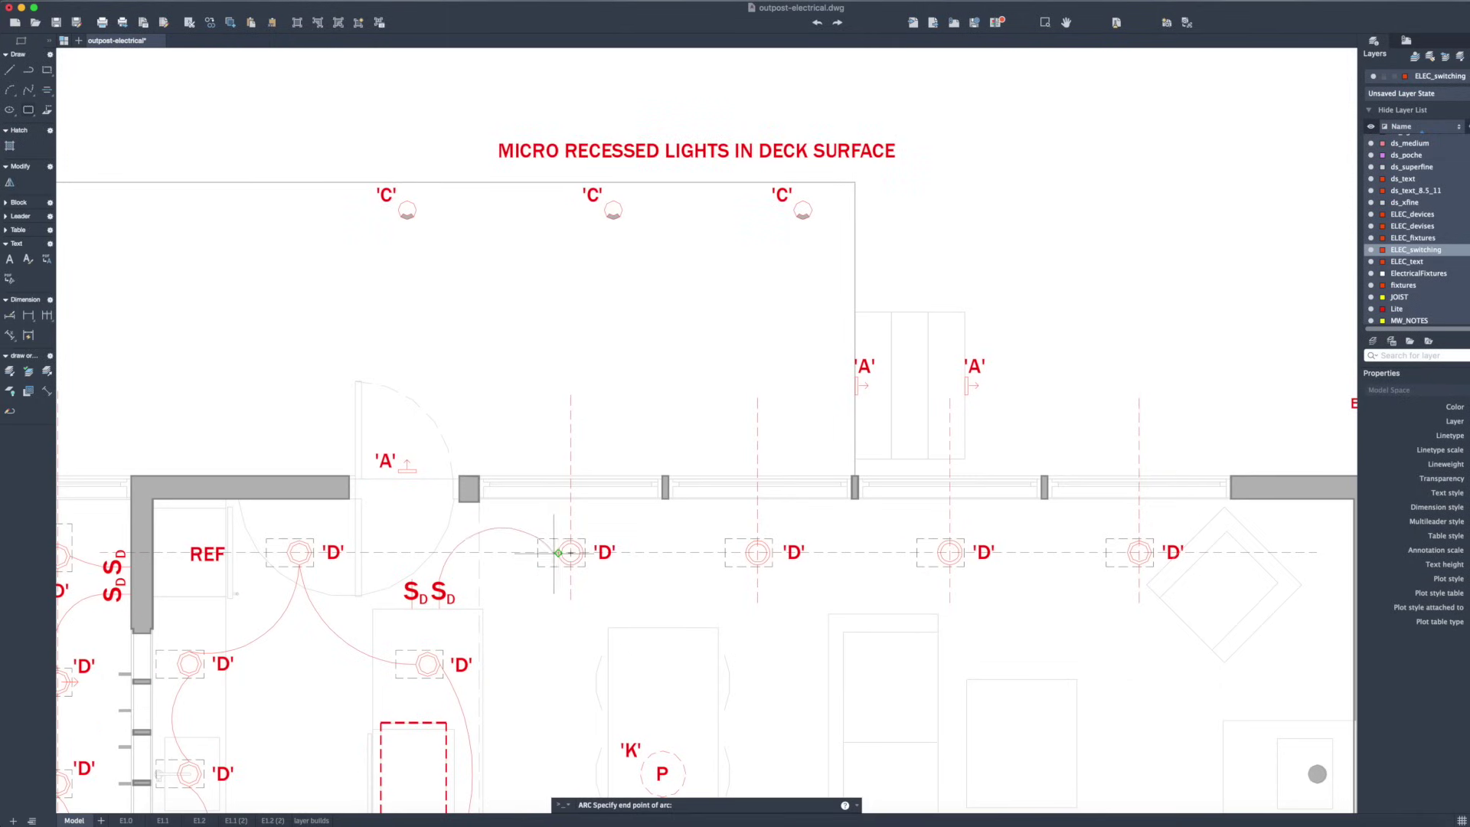
{"action": "left_click", "coordinate": [557, 553]}
Draw an arc linking the first and second 'D' lights of the row along the deck-side windows.
{"action": "key", "text": "Return"}
{"action": "left_click", "coordinate": [583, 553]}
{"action": "left_click", "coordinate": [656, 586]}
{"action": "left_click", "coordinate": [748, 552]}
{"action": "key", "text": "Return"}
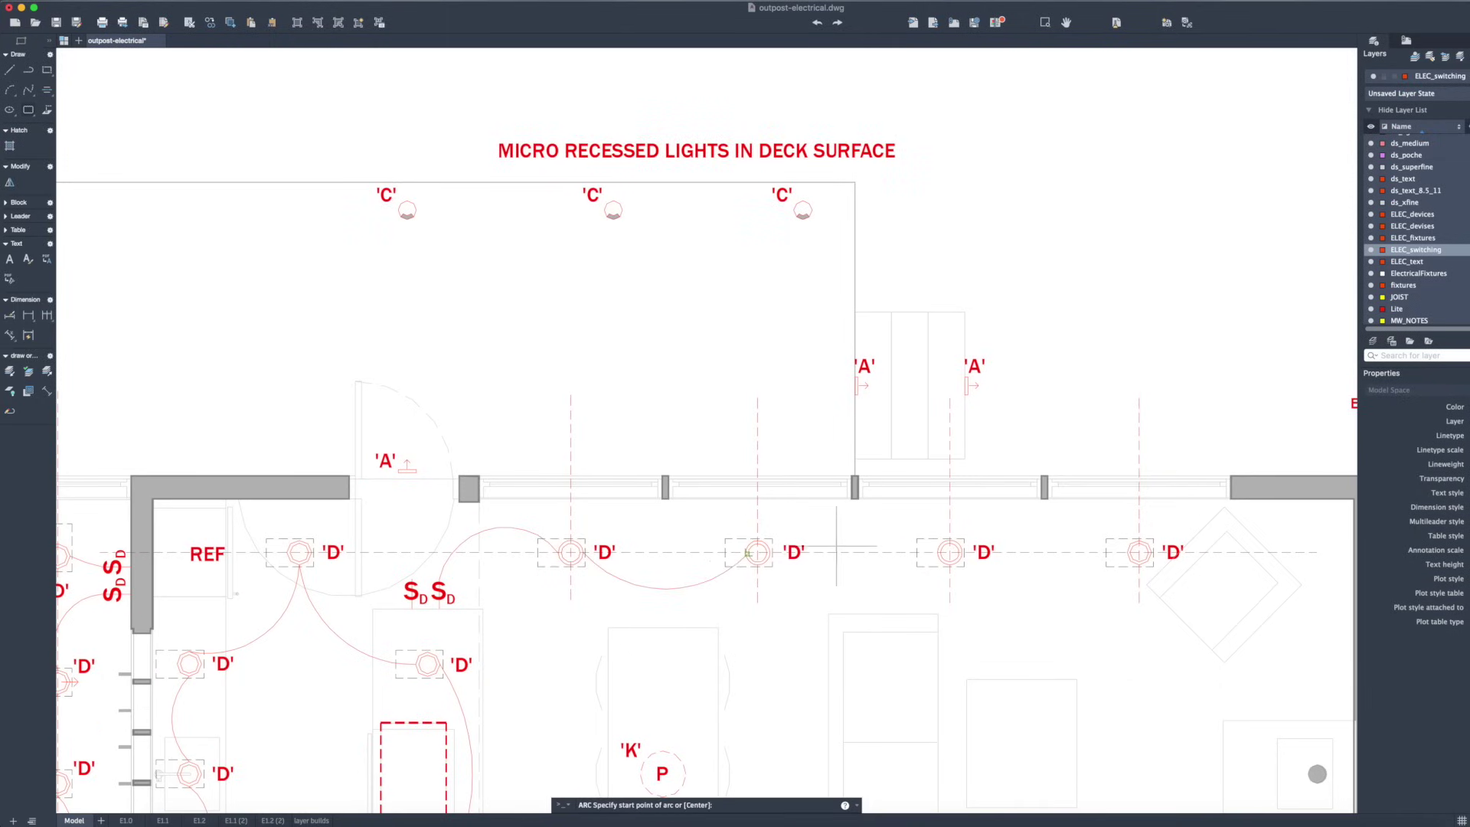
{"action": "key", "text": "Escape"}
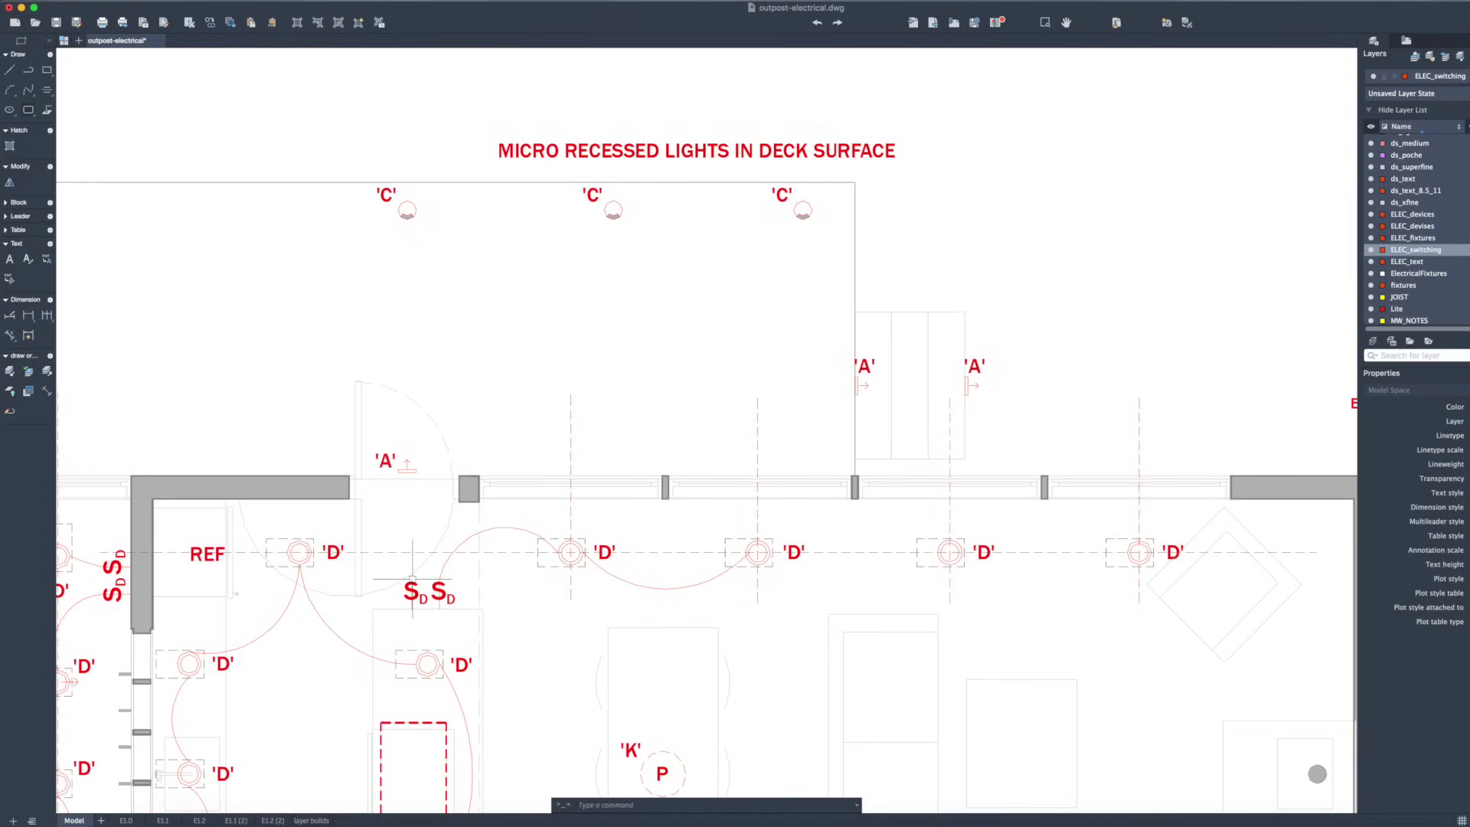
{"action": "left_click", "coordinate": [29, 90]}
{"action": "left_click", "coordinate": [411, 580]}
{"action": "key", "text": "F8"}
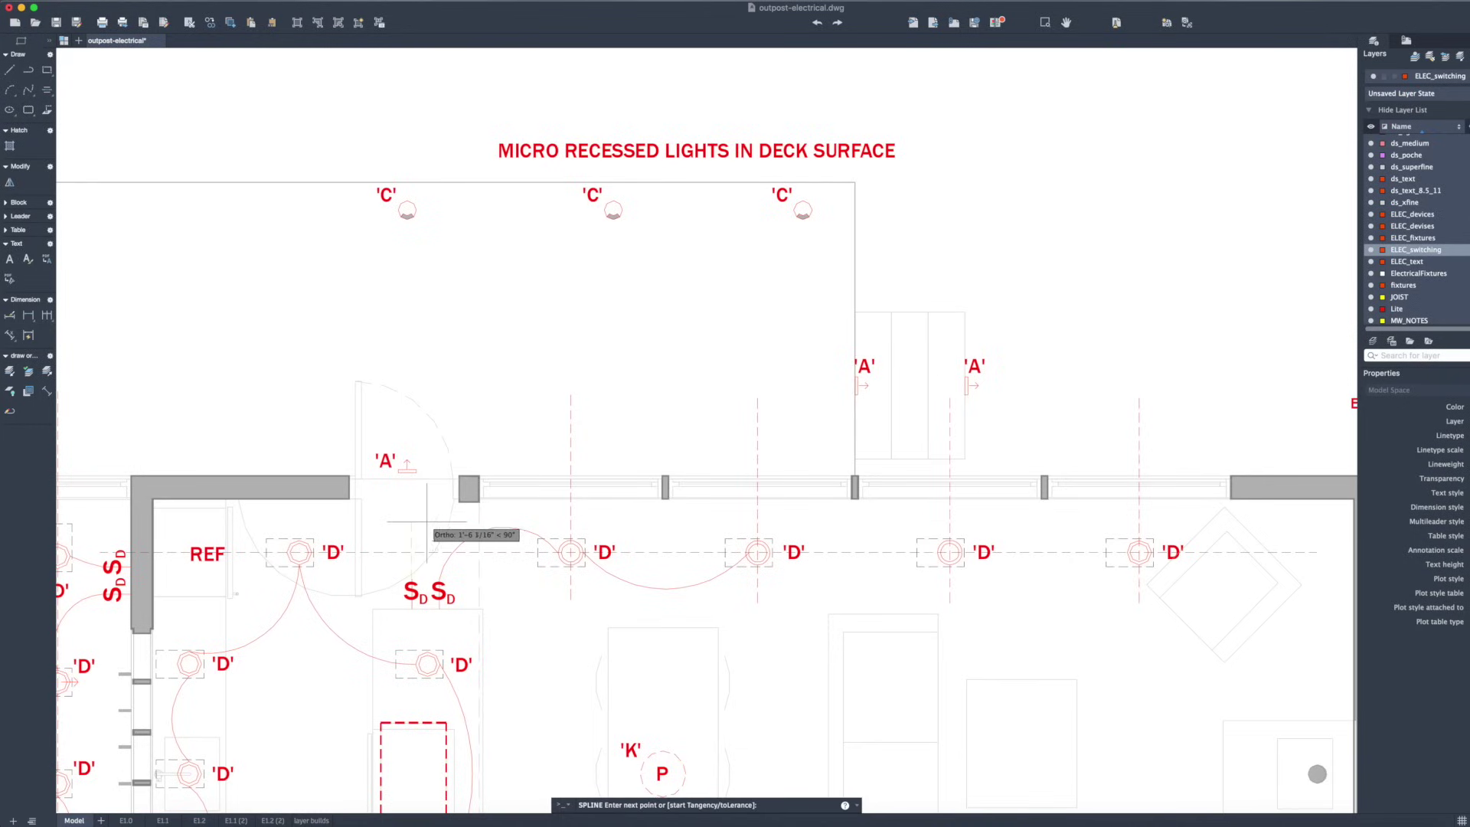
{"action": "left_click", "coordinate": [429, 534]}
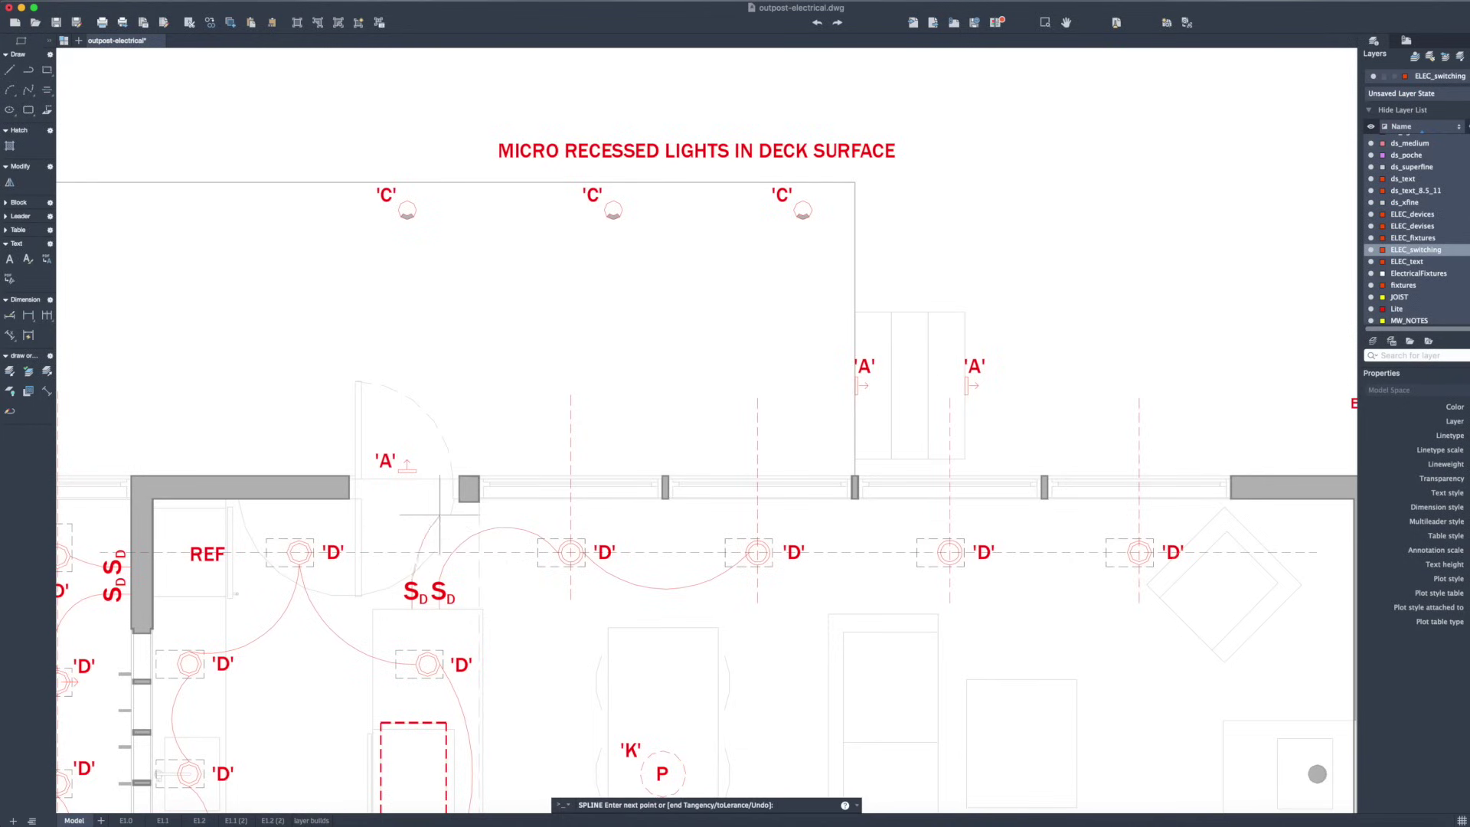
{"action": "left_click", "coordinate": [418, 473]}
{"action": "key", "text": "Escape"}
Draw a spline from the left island dimmer to the 'A' light outside the deck door.
{"action": "key", "text": "Return"}
{"action": "left_click", "coordinate": [413, 577]}
{"action": "left_click", "coordinate": [430, 538]}
{"action": "left_click", "coordinate": [418, 473]}
{"action": "key", "text": "Return"}
Draw a curved spline from the deck door's 'A' light across the deck to the leftmost 'C' light.
{"action": "key", "text": "Return"}
{"action": "left_click", "coordinate": [422, 479]}
{"action": "left_click", "coordinate": [501, 374]}
{"action": "left_click", "coordinate": [457, 274]}
{"action": "left_click", "coordinate": [423, 212]}
Draw arcs linking the three 'C' deck lights in sequence.
{"action": "key", "text": "Return"}
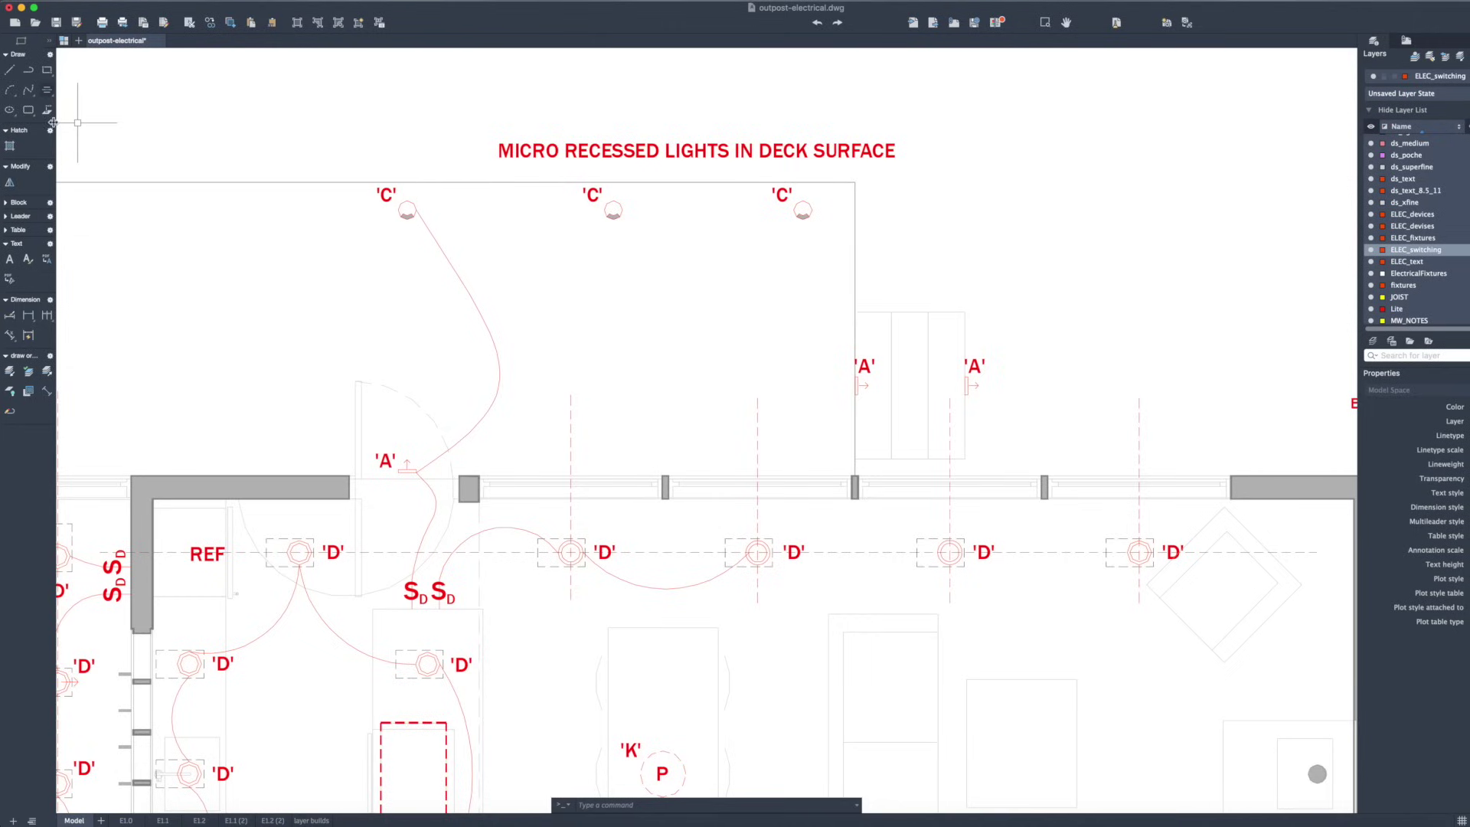
{"action": "left_click", "coordinate": [12, 91]}
{"action": "left_click", "coordinate": [418, 209]}
{"action": "left_click", "coordinate": [499, 238]}
{"action": "left_click", "coordinate": [602, 211]}
{"action": "key", "text": "Return"}
{"action": "left_click", "coordinate": [622, 210]}
{"action": "left_click", "coordinate": [705, 191]}
{"action": "left_click", "coordinate": [799, 209]}
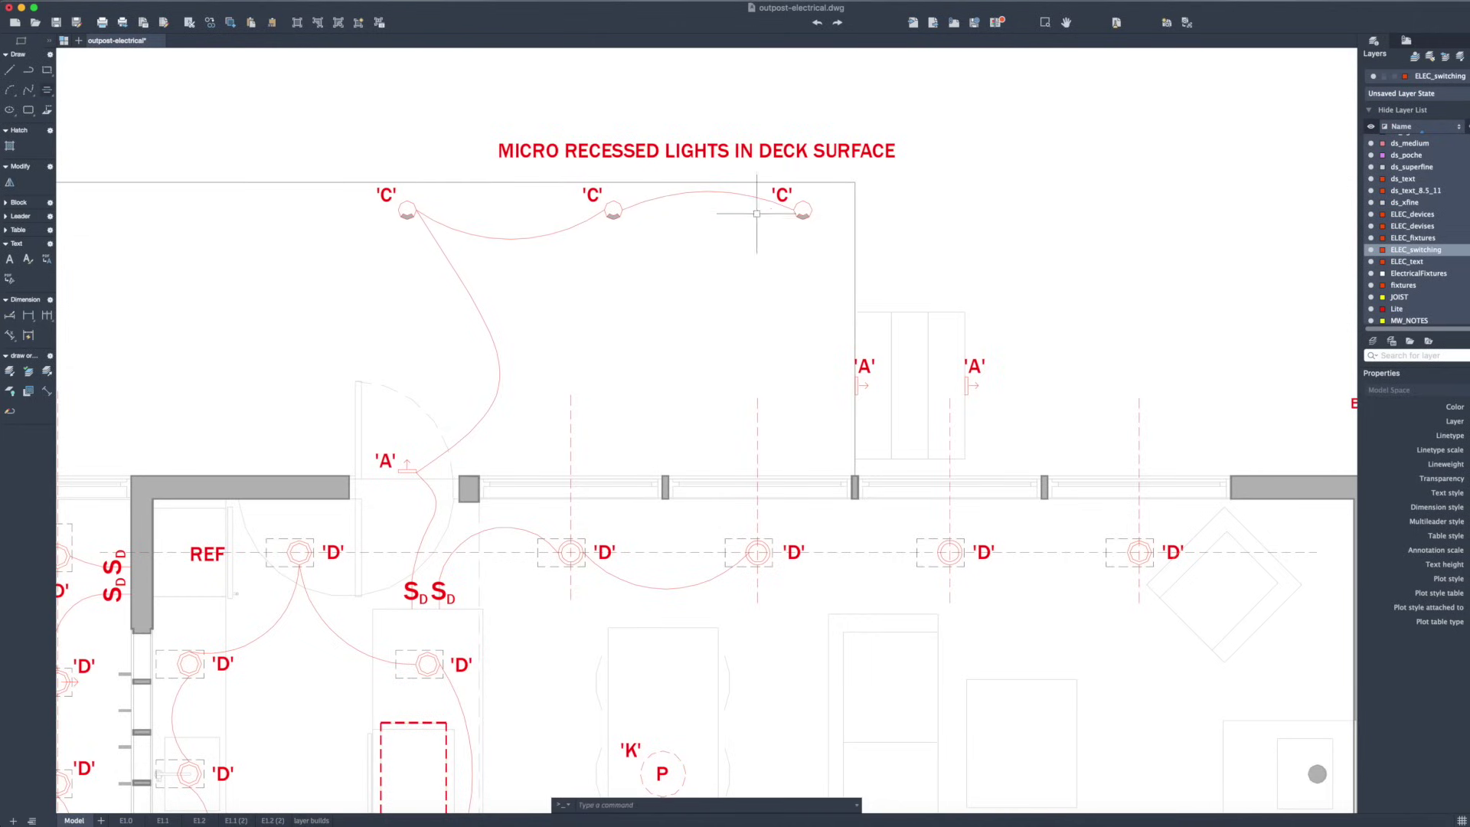
Draw an arc from the rightmost 'C' deck light to the 'A' light on the deck edge at the steps.
{"action": "key", "text": "space"}
{"action": "left_click", "coordinate": [803, 209]}
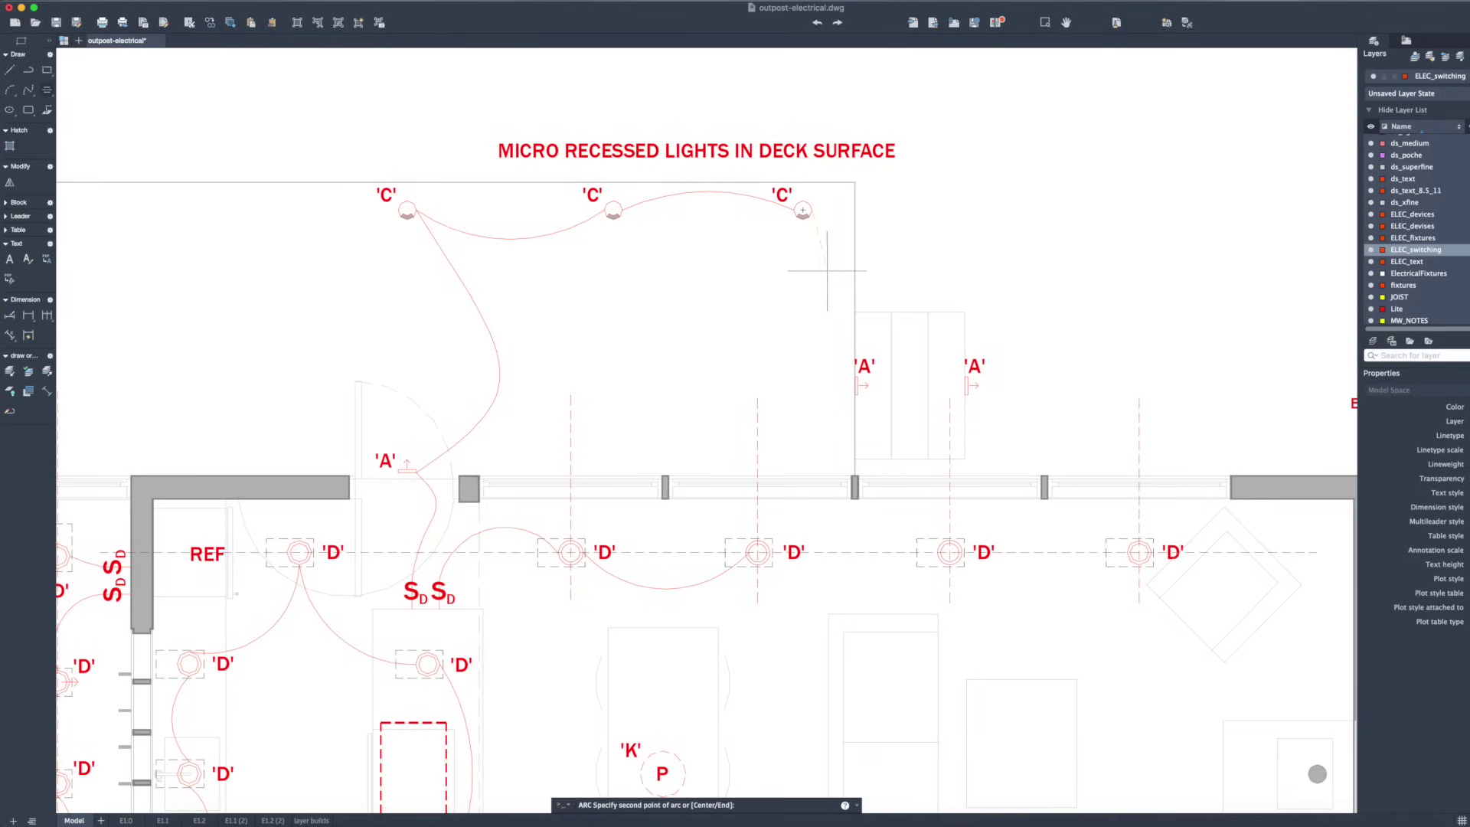
{"action": "left_click", "coordinate": [877, 337]}
Move the deck-edge 'A' label left, clear of the switching arc, and shift the outer step's 'A' label slightly right.
{"action": "left_click", "coordinate": [872, 367]}
{"action": "type", "text": "m"}
{"action": "key", "text": "space"}
{"action": "left_click", "coordinate": [784, 336]}
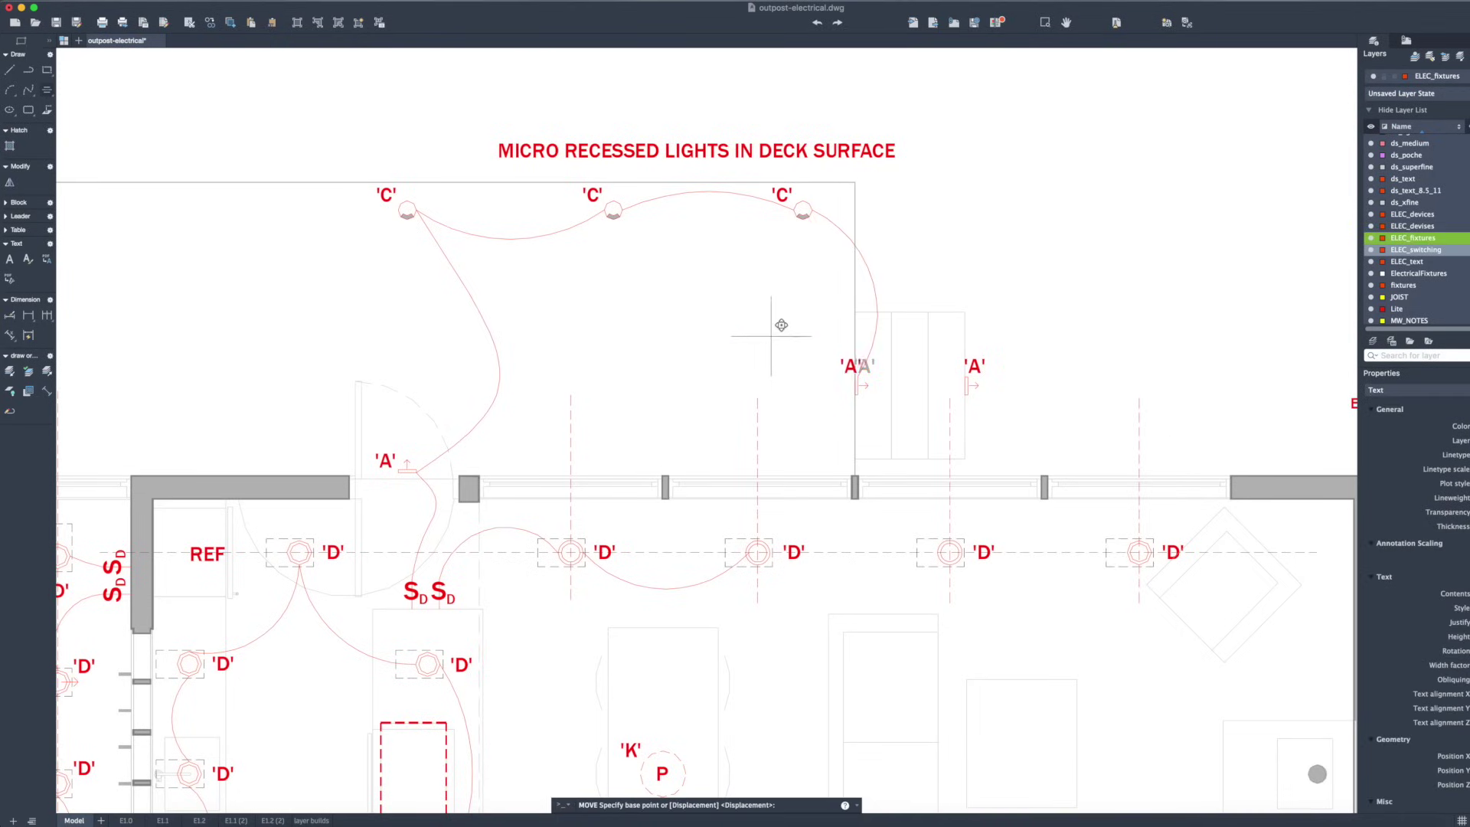
{"action": "left_click", "coordinate": [753, 335]}
{"action": "left_click", "coordinate": [980, 368]}
{"action": "type", "text": "m"}
{"action": "key", "text": "space"}
{"action": "left_click", "coordinate": [1039, 308]}
{"action": "left_click", "coordinate": [1050, 312]}
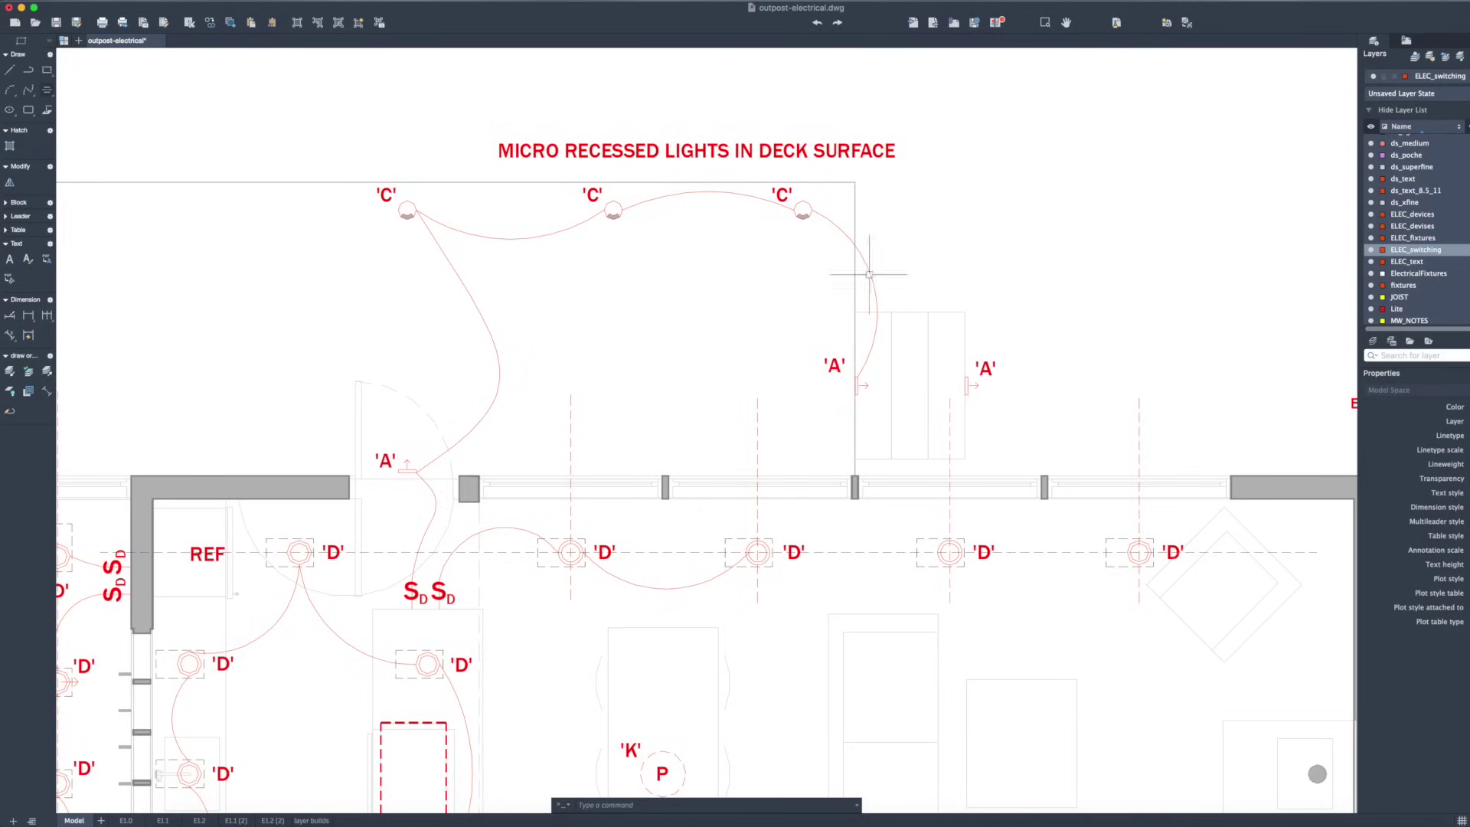
Draw an arc linking the two 'A' lights at the deck steps.
{"action": "left_click", "coordinate": [13, 93]}
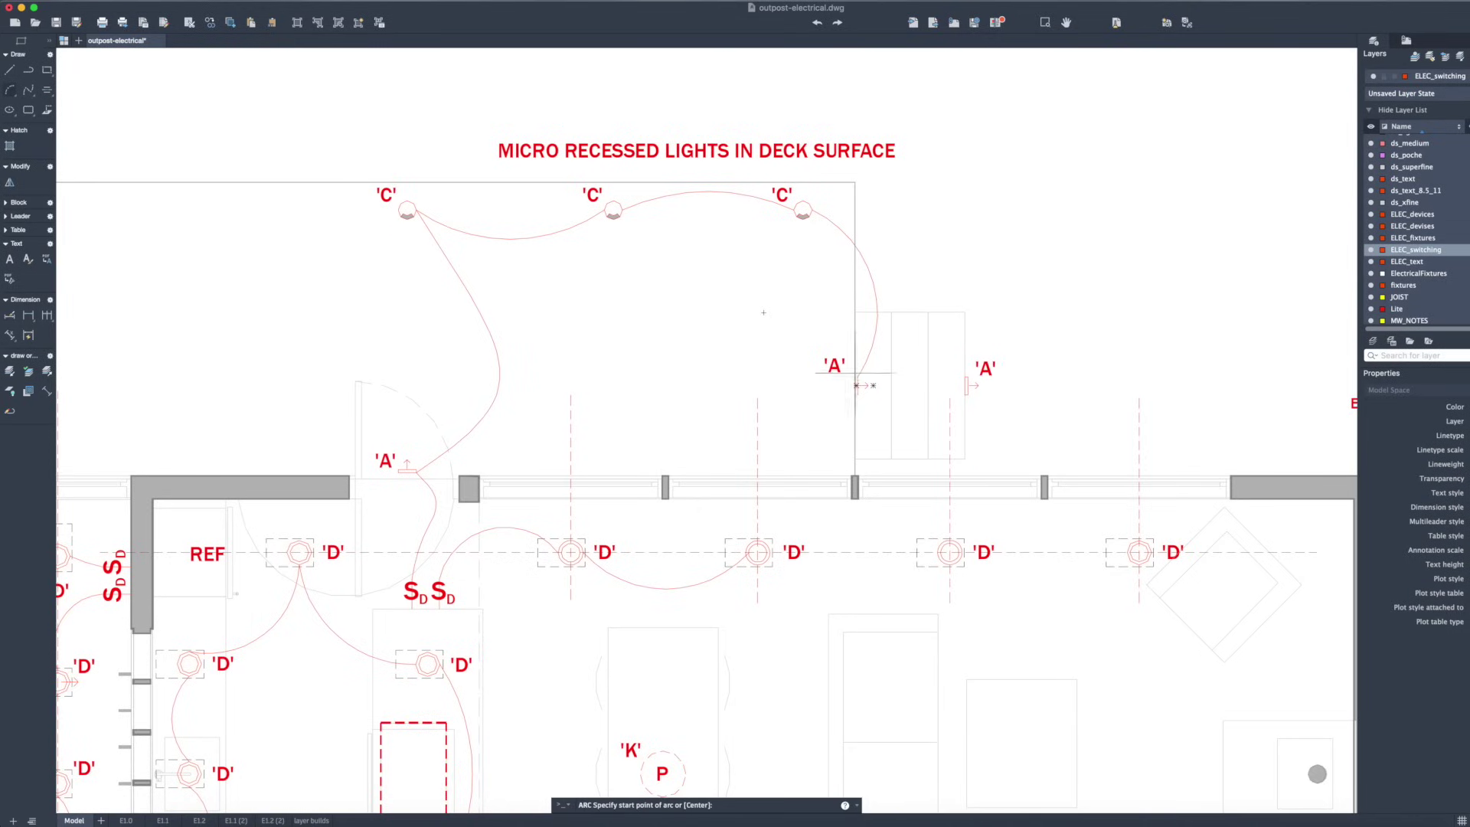
{"action": "left_click", "coordinate": [857, 374]}
{"action": "scroll", "coordinate": [916, 361], "scroll_direction": "up", "scroll_amount": 2}
{"action": "left_click", "coordinate": [957, 371]}
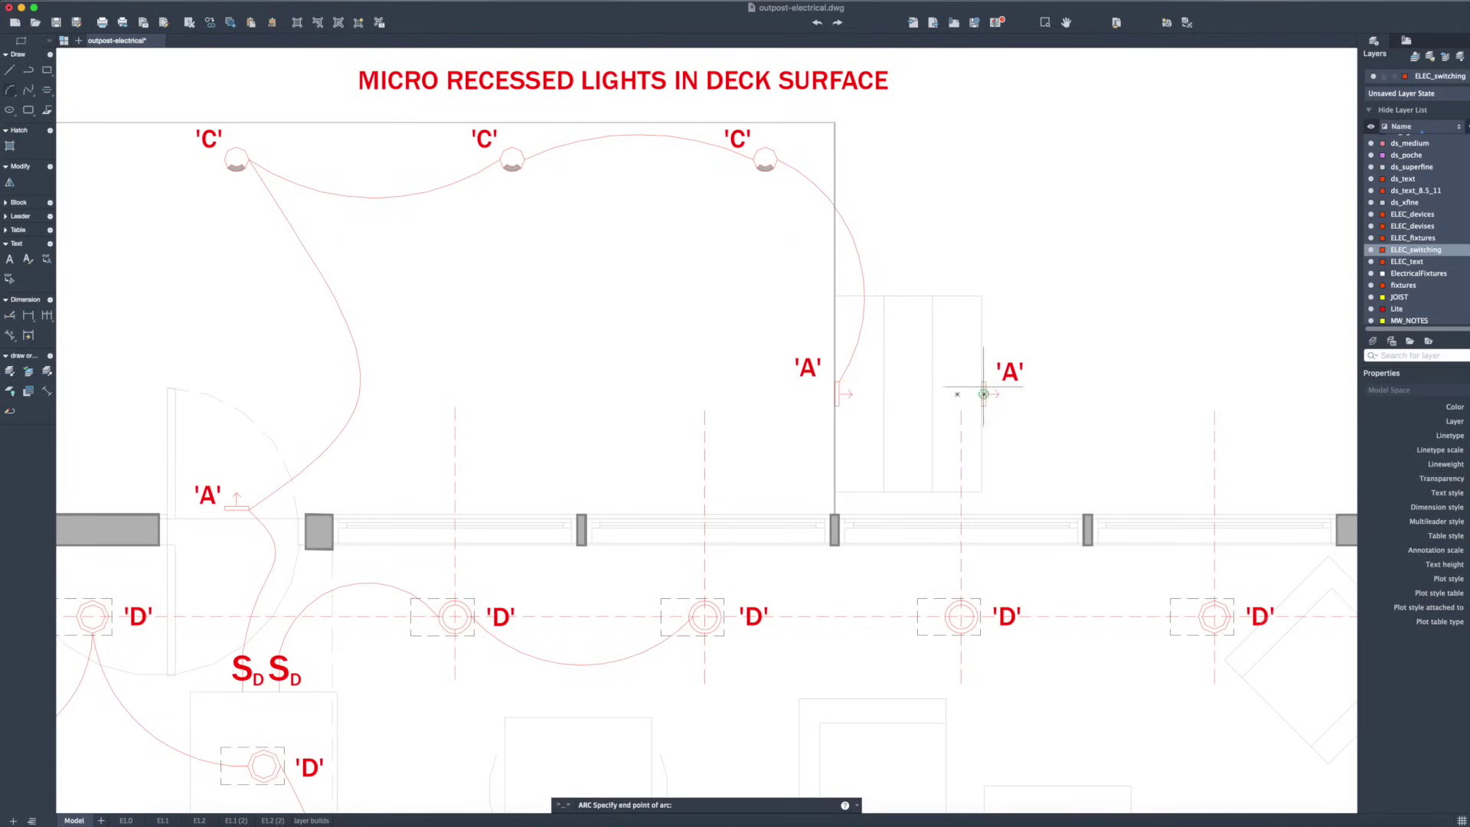
{"action": "left_click", "coordinate": [981, 382]}
{"action": "scroll", "coordinate": [735, 305], "scroll_direction": "down", "scroll_amount": 2}
{"action": "key", "text": "Escape"}
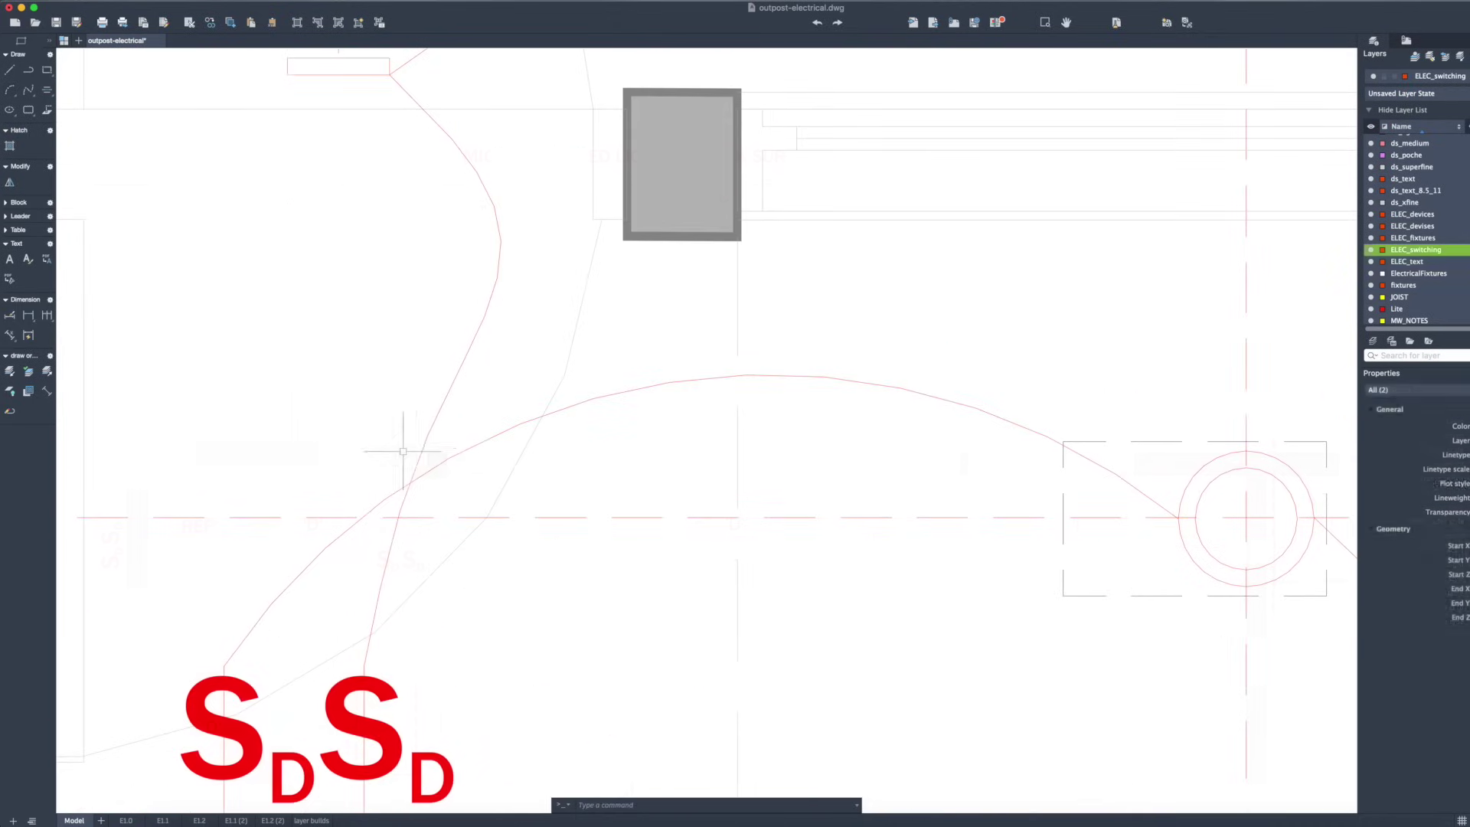
Swap the dimmer ends of the door light's spline and the window-row arc so the two switching lines cross.
{"action": "left_click", "coordinate": [465, 422]}
{"action": "left_click", "coordinate": [363, 525]}
{"action": "scroll", "coordinate": [463, 457], "scroll_direction": "down", "scroll_amount": 3}
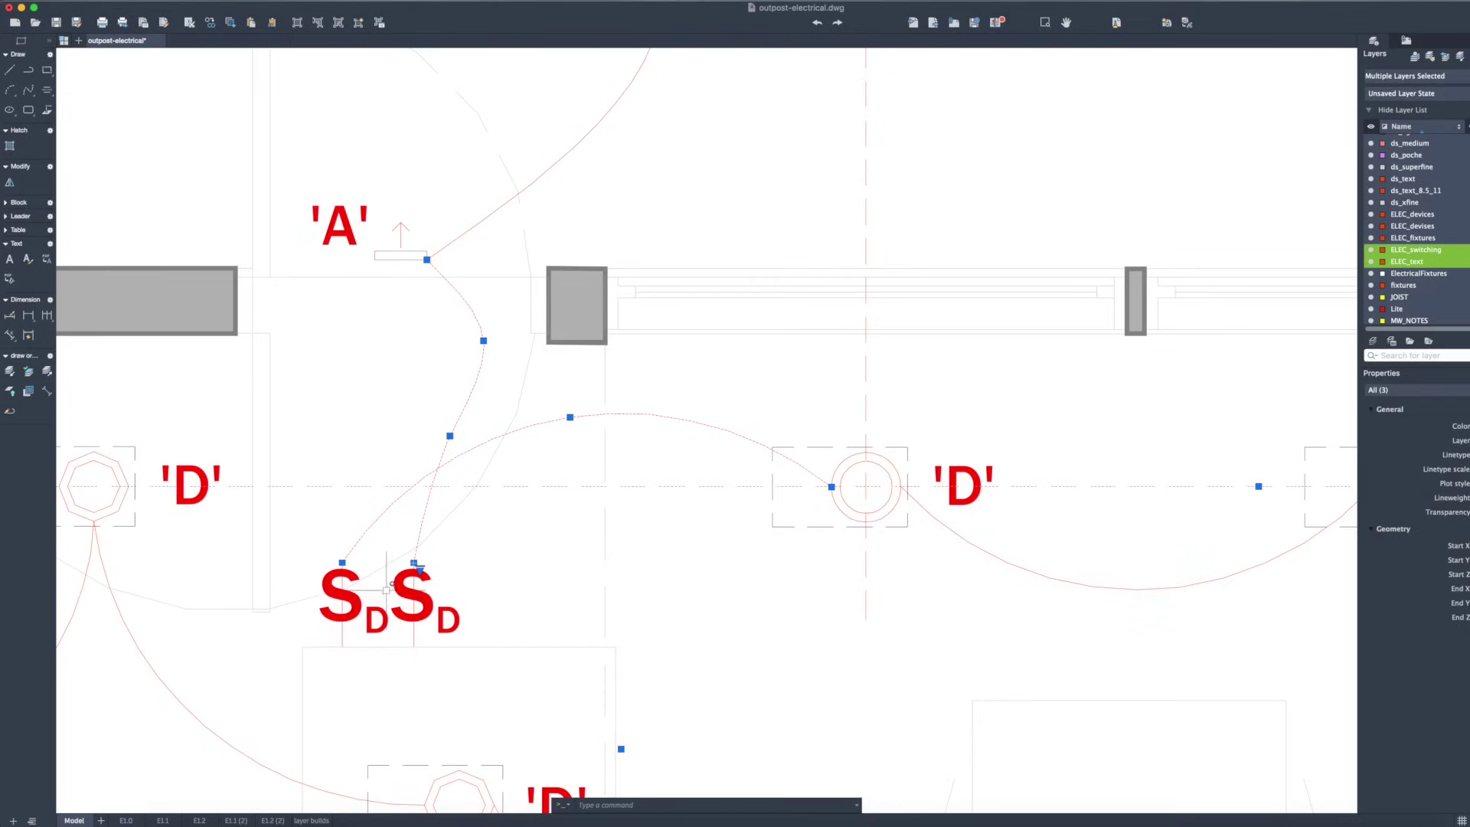
{"action": "key", "text": "Escape"}
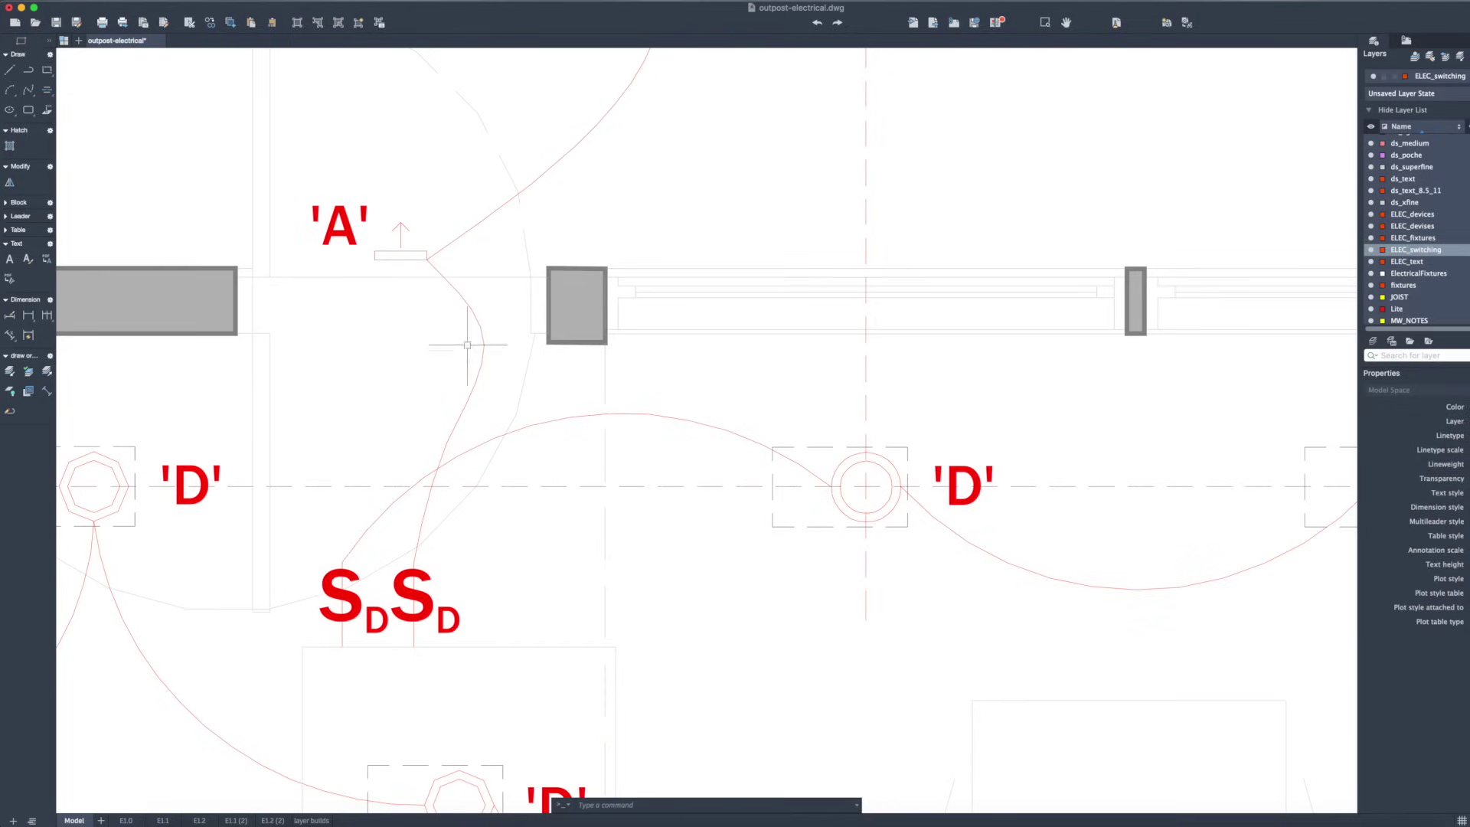
Draw a small circle centred on the crossing of the two switching lines above the island dimmers.
{"action": "scroll", "coordinate": [468, 436], "scroll_direction": "up", "scroll_amount": 1}
{"action": "type", "text": "cl"}
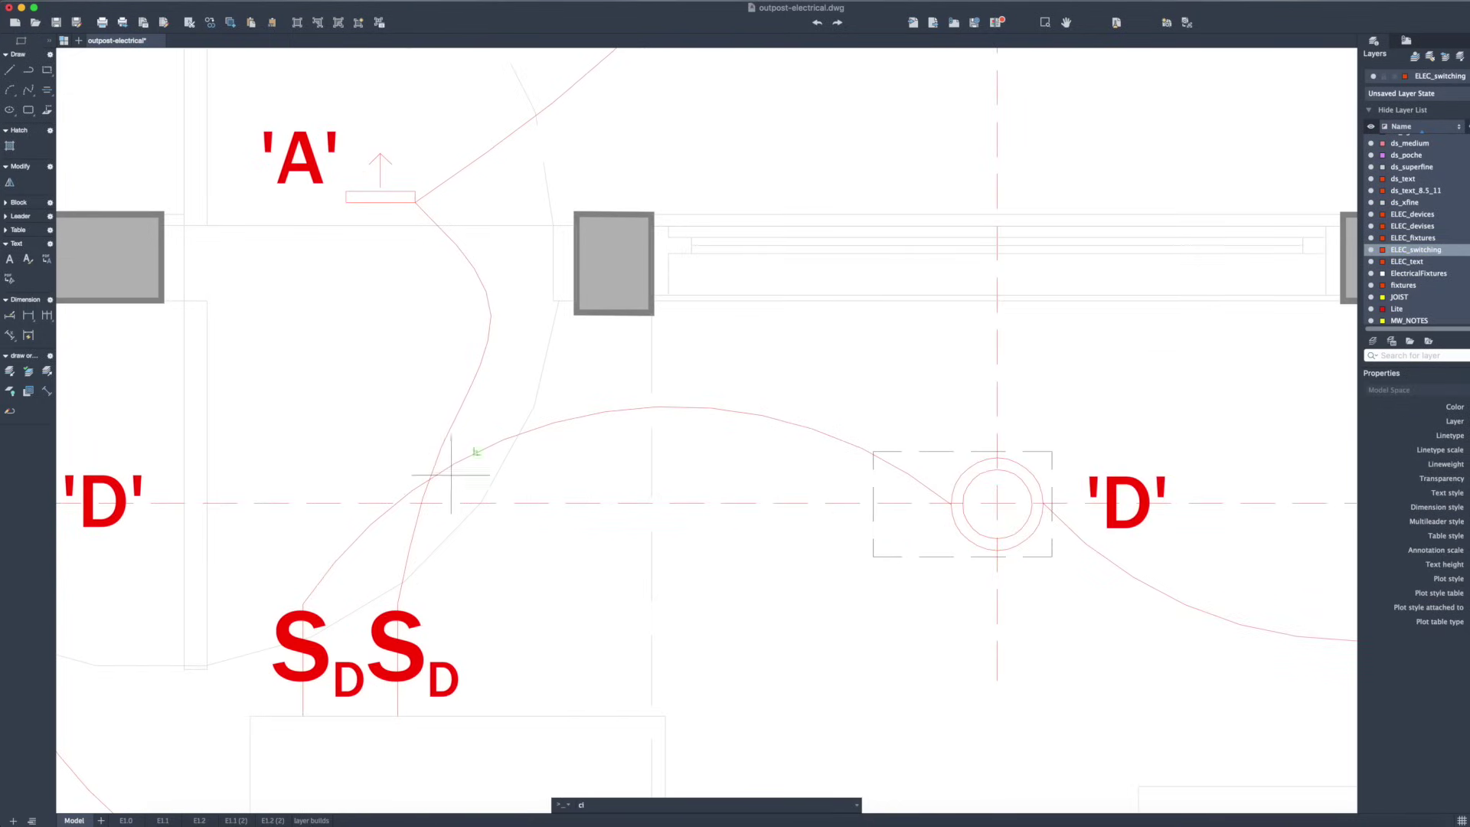
{"action": "key", "text": "Return"}
{"action": "left_click", "coordinate": [426, 479]}
{"action": "scroll", "coordinate": [426, 478], "scroll_direction": "up", "scroll_amount": 2}
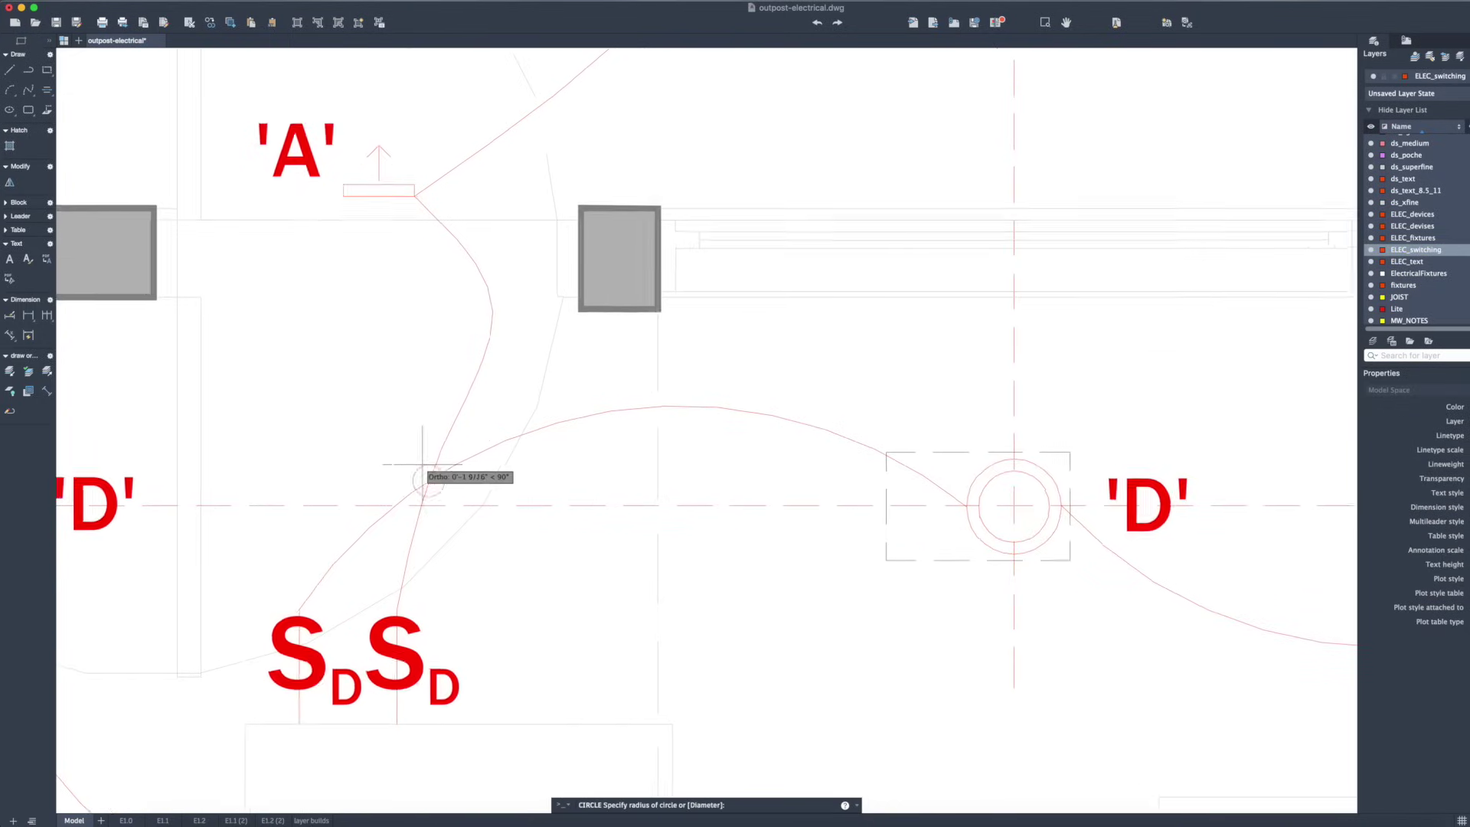
{"action": "left_click", "coordinate": [422, 464]}
Trim the arc inside the circle and the circle's lower-right part to form a jump-over bump at the crossing.
{"action": "scroll", "coordinate": [421, 499], "scroll_direction": "up", "scroll_amount": 2}
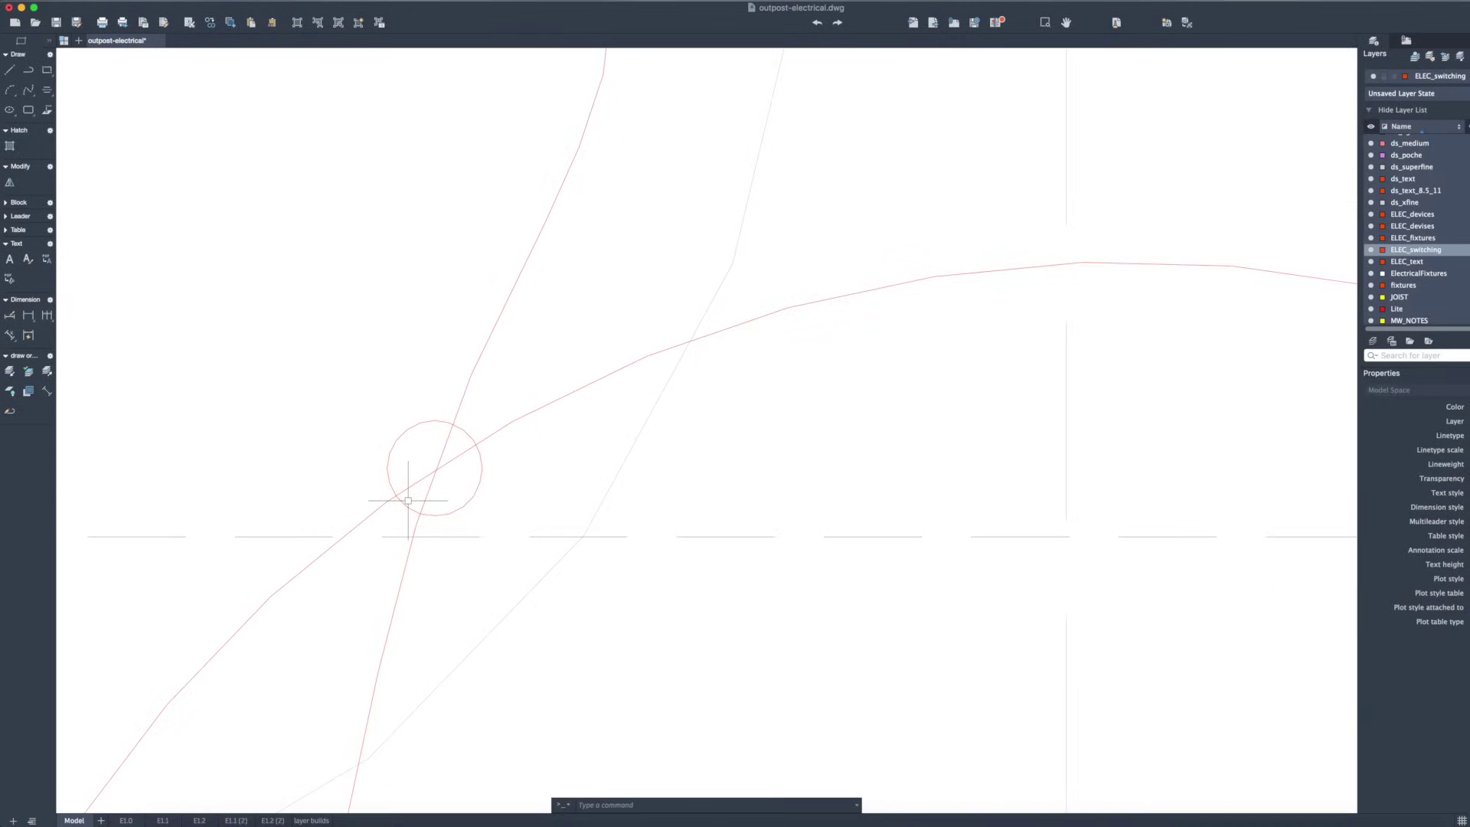
{"action": "key", "text": "Return"}
{"action": "left_click", "coordinate": [414, 484]}
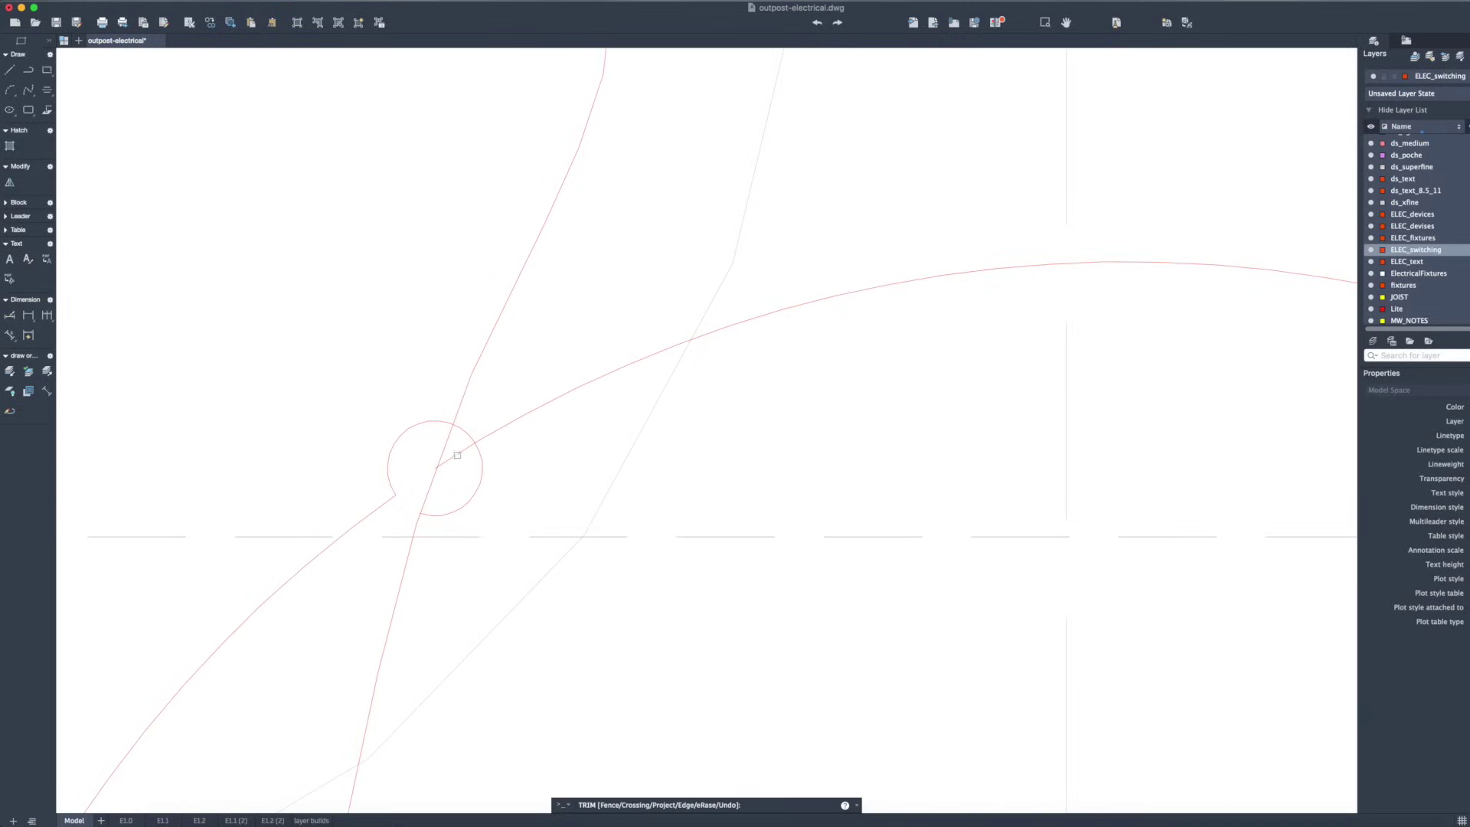
{"action": "left_click", "coordinate": [487, 453]}
{"action": "left_click", "coordinate": [490, 462]}
{"action": "key", "text": "Escape"}
{"action": "scroll", "coordinate": [486, 459], "scroll_direction": "down", "scroll_amount": 5}
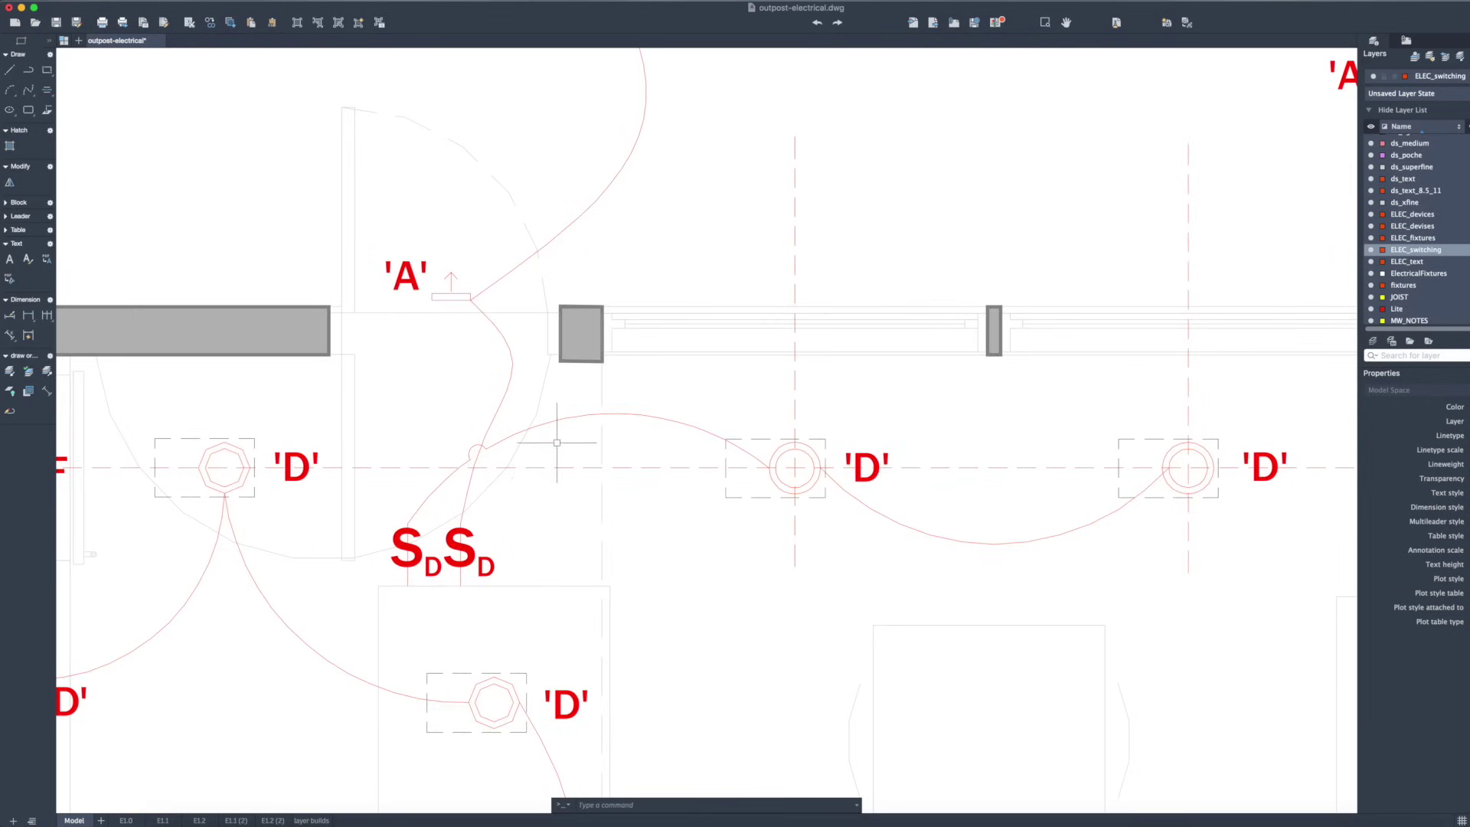
{"action": "scroll", "coordinate": [484, 454], "scroll_direction": "down", "scroll_amount": 2}
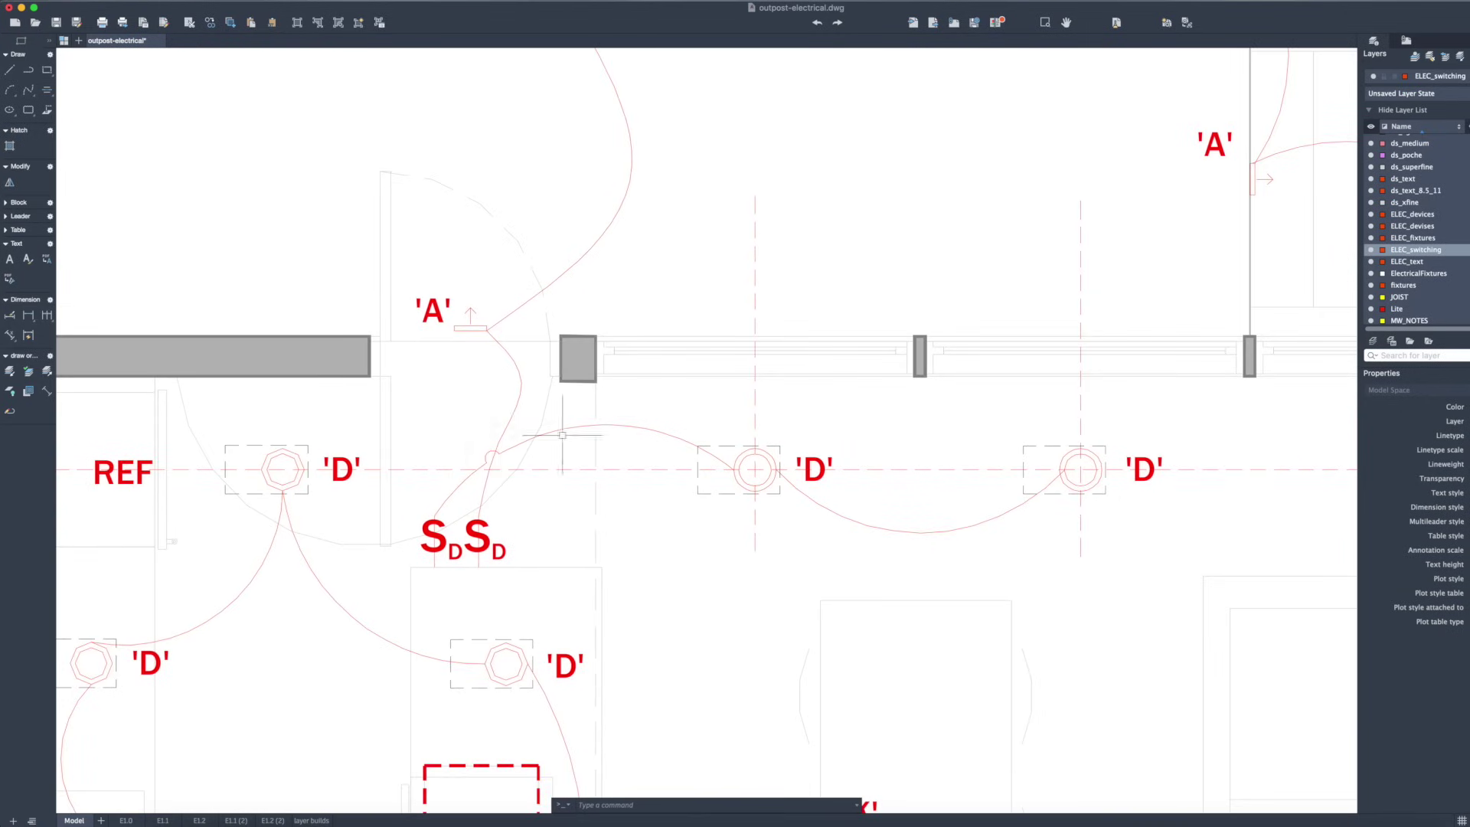
Paste the outlet symbols between the dining table and sofa, and move the boxed floor outlet to the sofa's upper-left corner.
{"action": "key", "text": "super+v"}
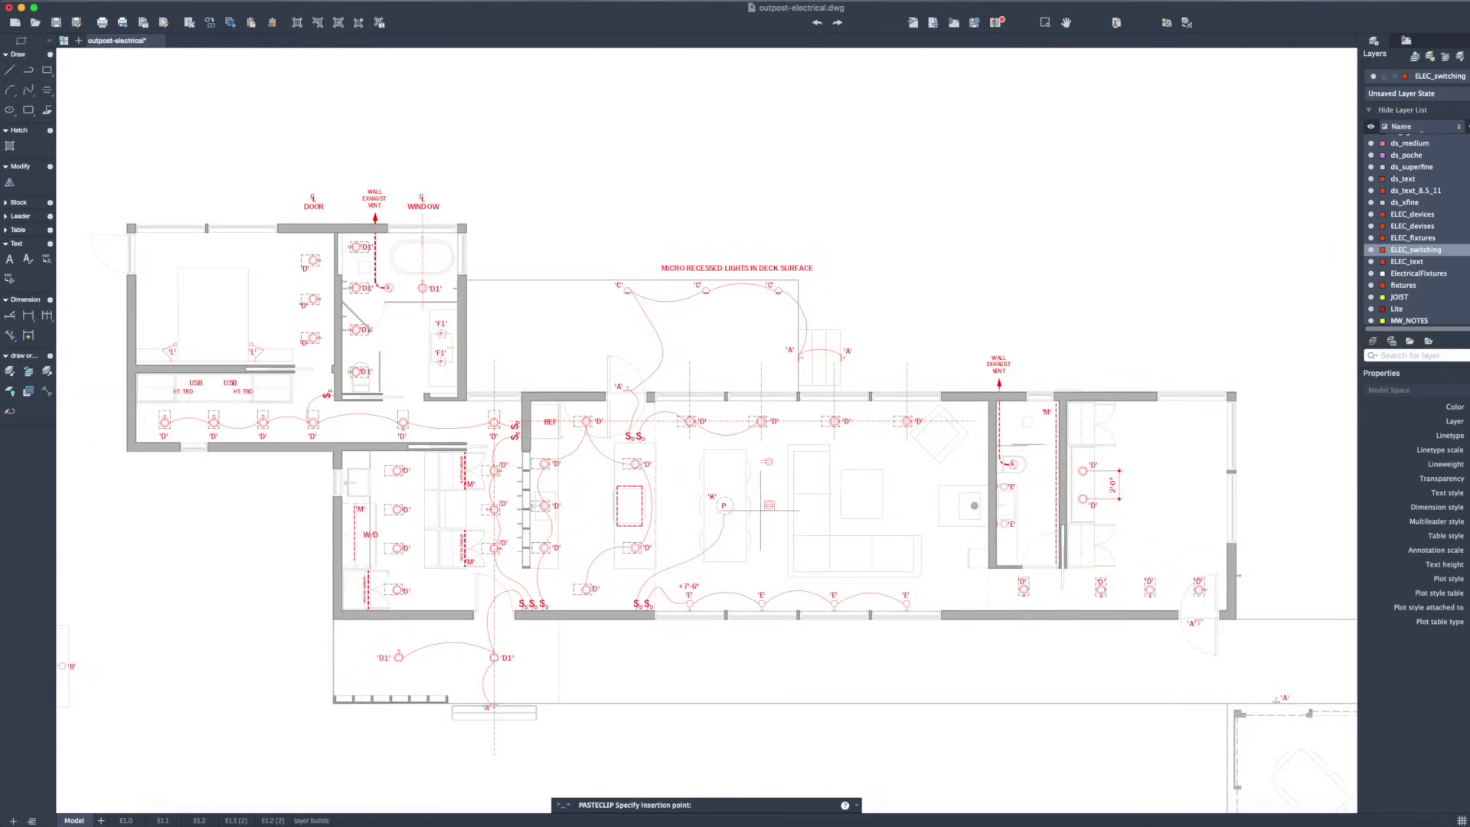
{"action": "left_click", "coordinate": [760, 511]}
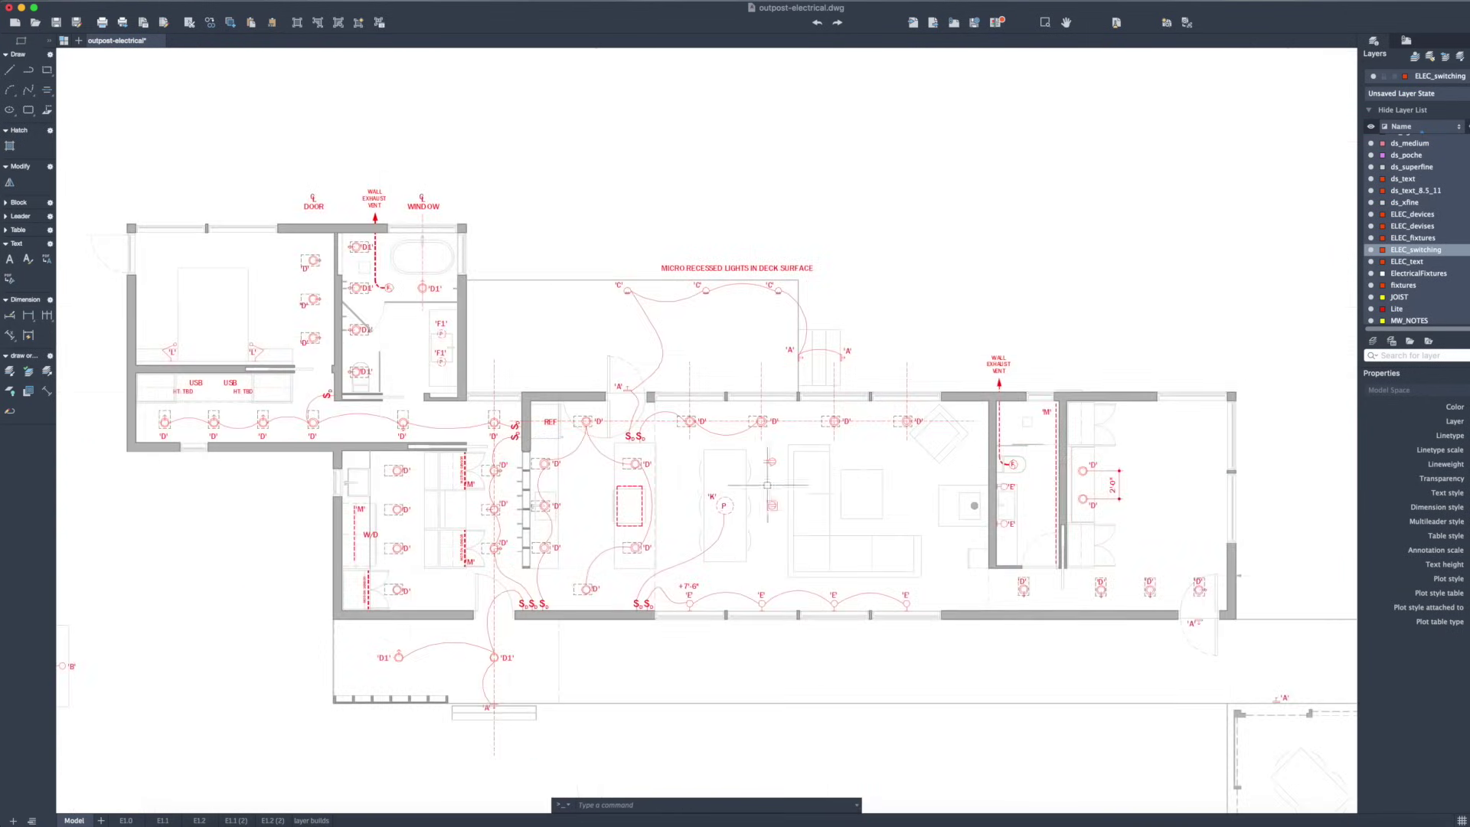
{"action": "scroll", "coordinate": [767, 485], "scroll_direction": "up", "scroll_amount": 5}
{"action": "left_click", "coordinate": [788, 548]}
{"action": "left_click", "coordinate": [777, 568]}
{"action": "left_click", "coordinate": [786, 572]}
{"action": "left_click", "coordinate": [788, 572]}
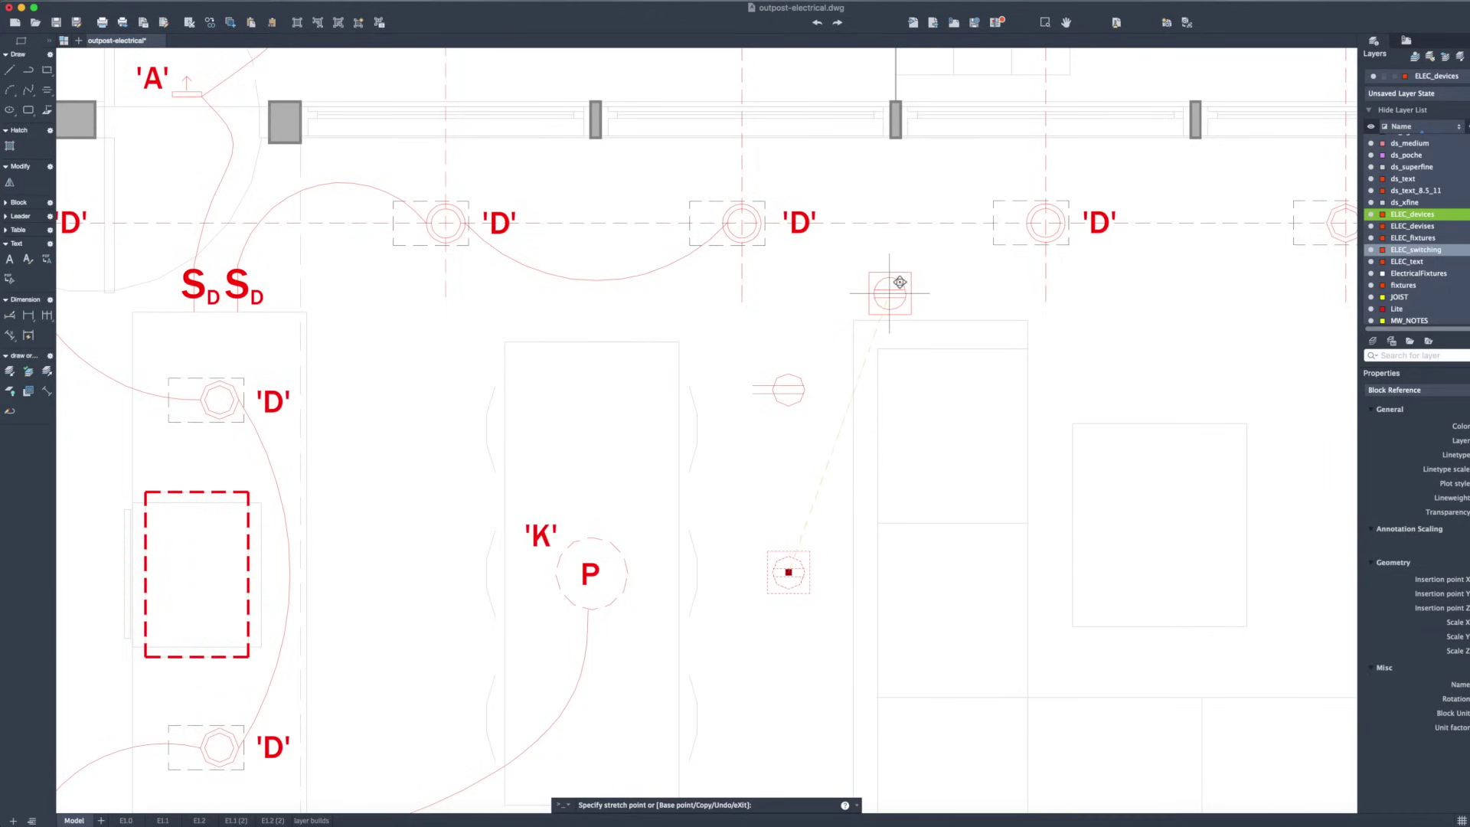
{"action": "left_click", "coordinate": [894, 293]}
{"action": "scroll", "coordinate": [781, 401], "scroll_direction": "down", "scroll_amount": 10}
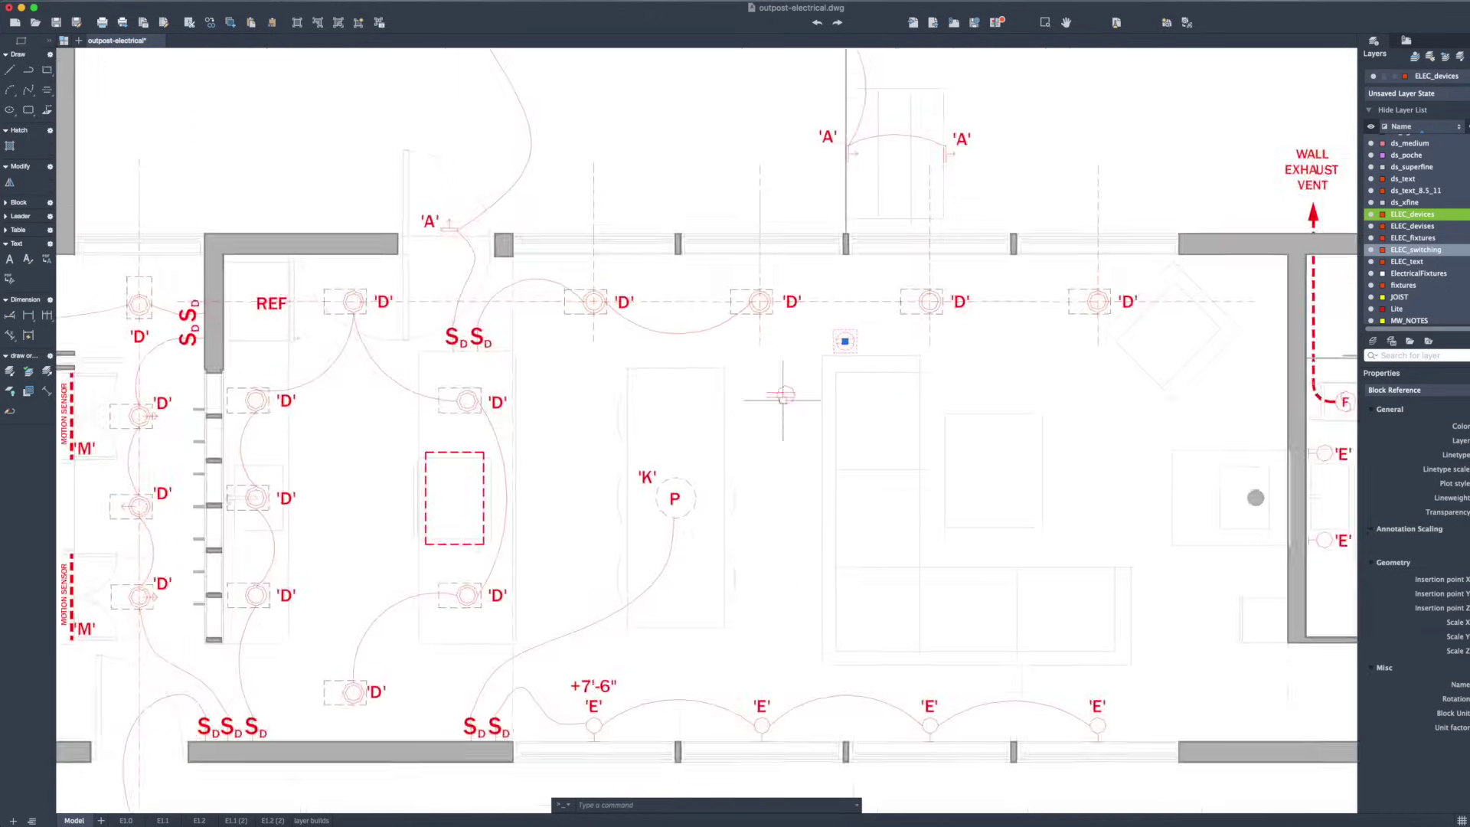
{"action": "key", "text": "Escape"}
Copy the boxed floor outlet to the right end of the sofa's lower section.
{"action": "scroll", "coordinate": [793, 399], "scroll_direction": "up", "scroll_amount": 5}
{"action": "left_click", "coordinate": [846, 333]}
{"action": "type", "text": "co"}
{"action": "key", "text": "Return"}
{"action": "left_click", "coordinate": [844, 331]}
{"action": "scroll", "coordinate": [1033, 604], "scroll_direction": "down", "scroll_amount": 1}
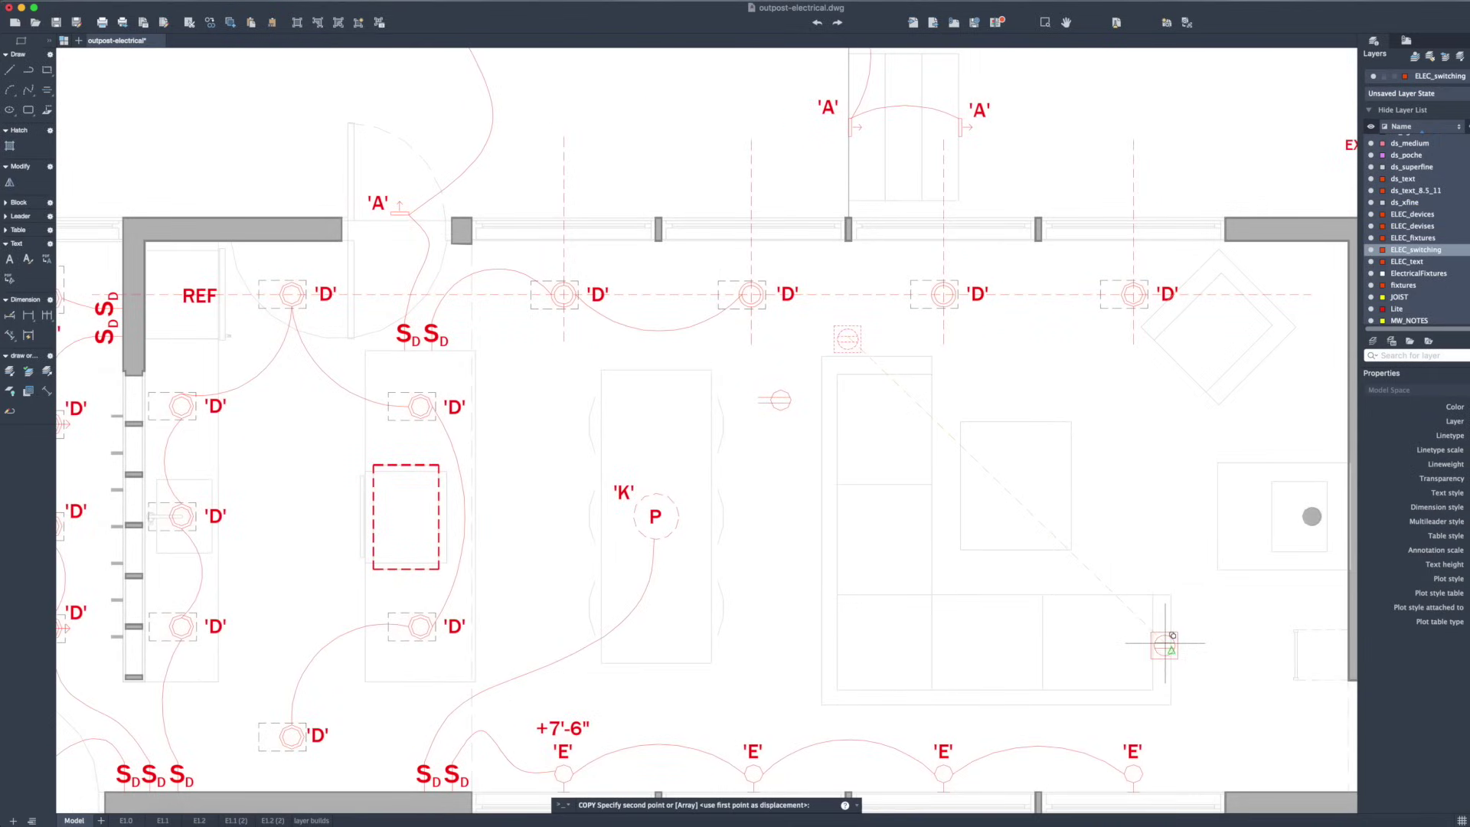
{"action": "left_click", "coordinate": [1152, 643]}
{"action": "key", "text": "Return"}
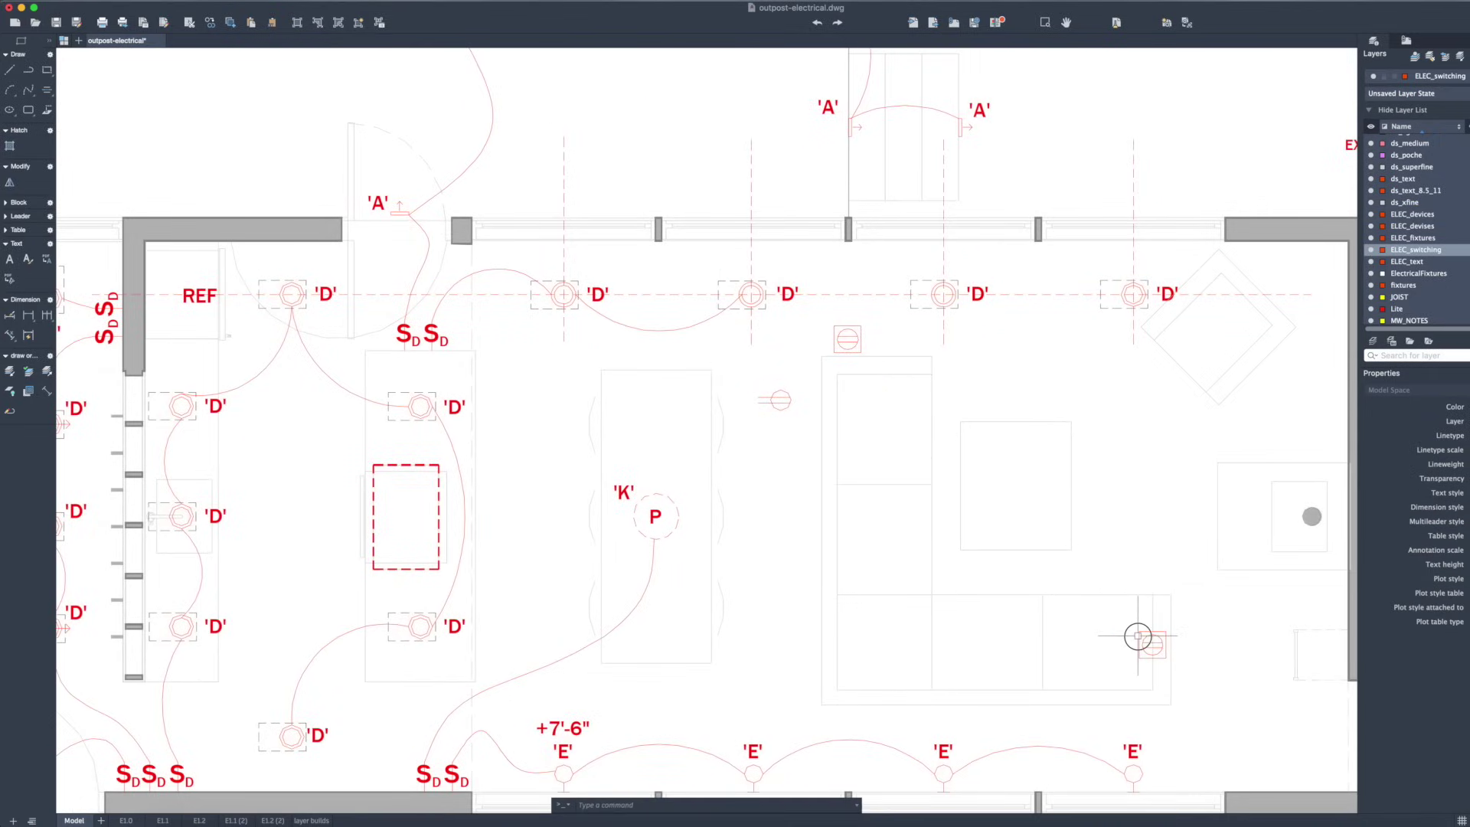
Move the boxed floor outlet at the end of the sofa's lower section slightly inward onto the end seat cushion.
{"action": "left_click", "coordinate": [1152, 644]}
{"action": "type", "text": "m"}
{"action": "key", "text": "Return"}
{"action": "left_click", "coordinate": [1181, 534]}
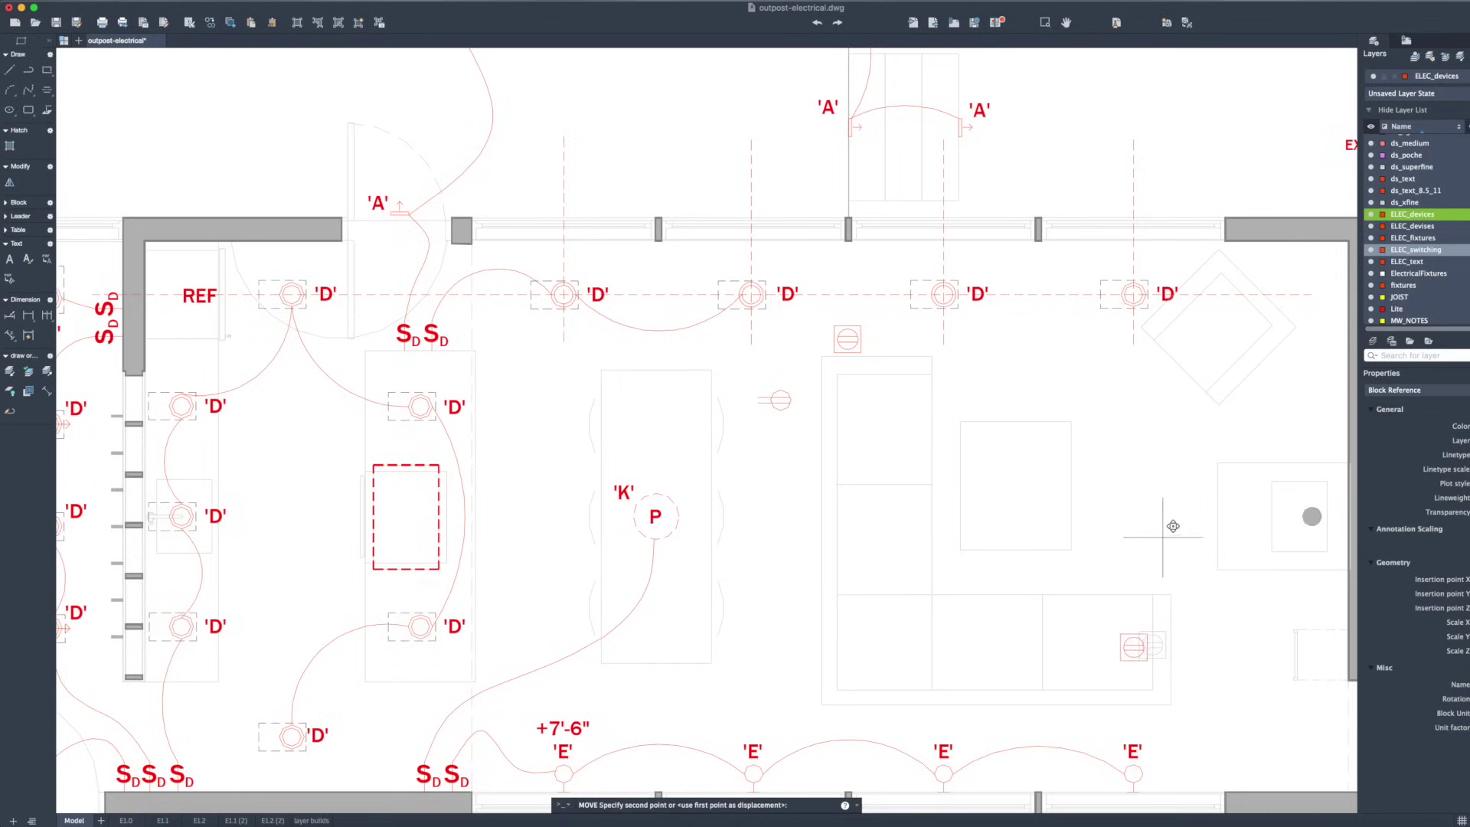
{"action": "left_click", "coordinate": [1163, 536]}
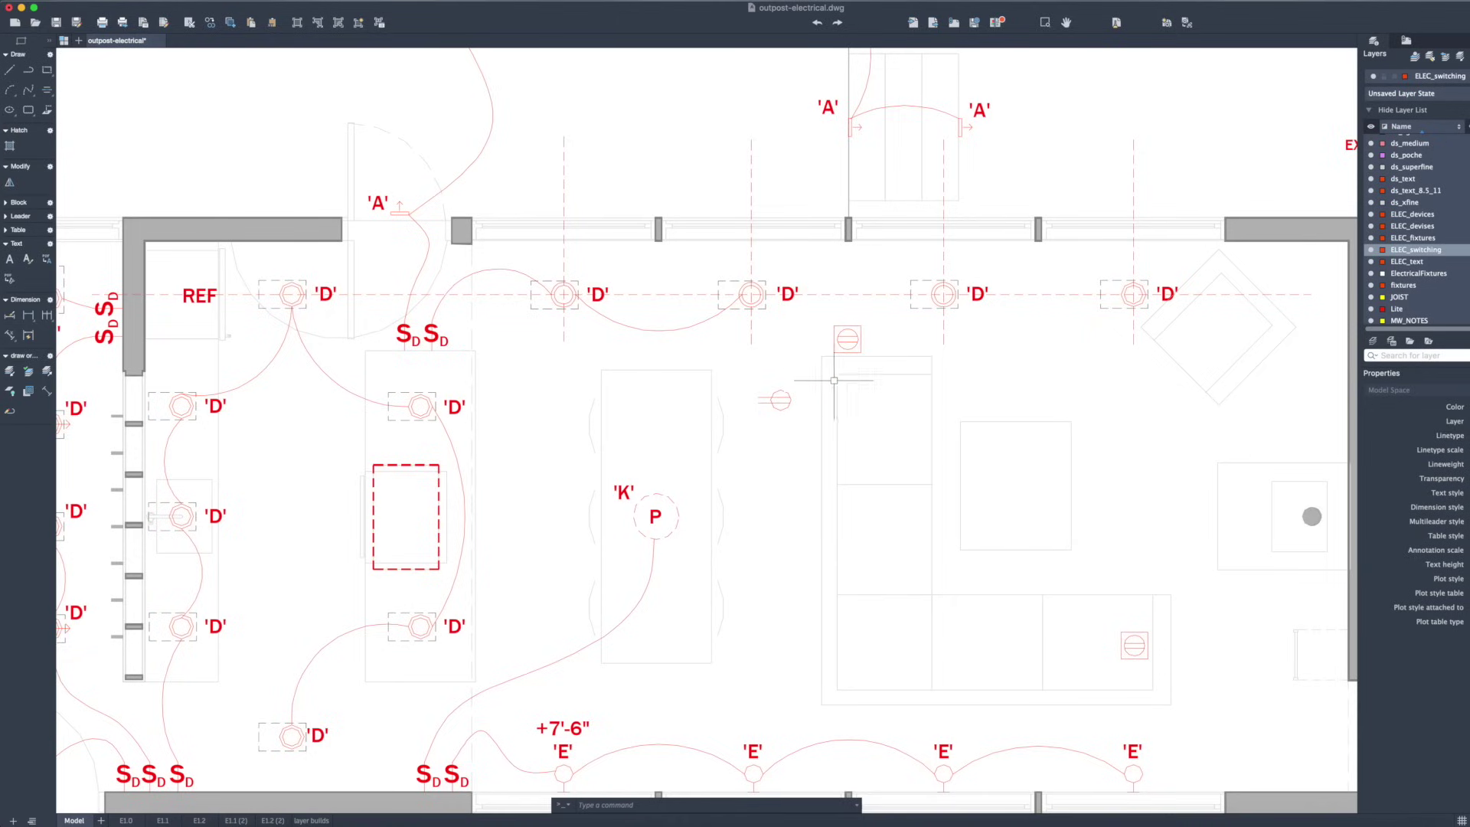
Rotate the outlet beside the dining table and place it on the upper window wall, in line with the first window's light.
{"action": "left_click", "coordinate": [780, 395]}
{"action": "type", "text": "r"}
{"action": "left_click", "coordinate": [775, 400]}
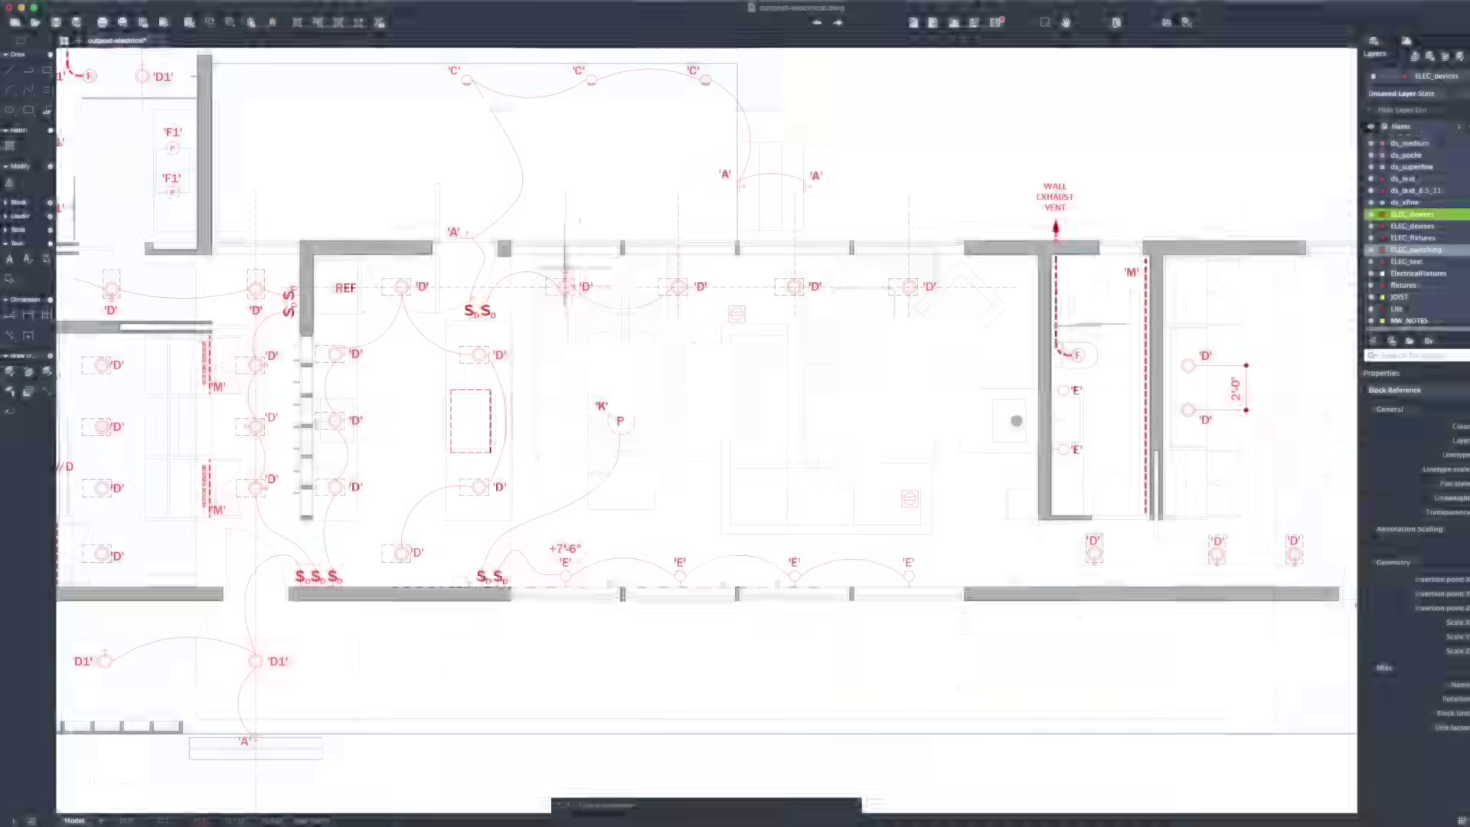
Copy the window-wall outlet 12' to the right along the upper wall.
{"action": "scroll", "coordinate": [663, 261], "scroll_direction": "up", "scroll_amount": 3}
{"action": "type", "text": "co"}
{"action": "key", "text": "Return"}
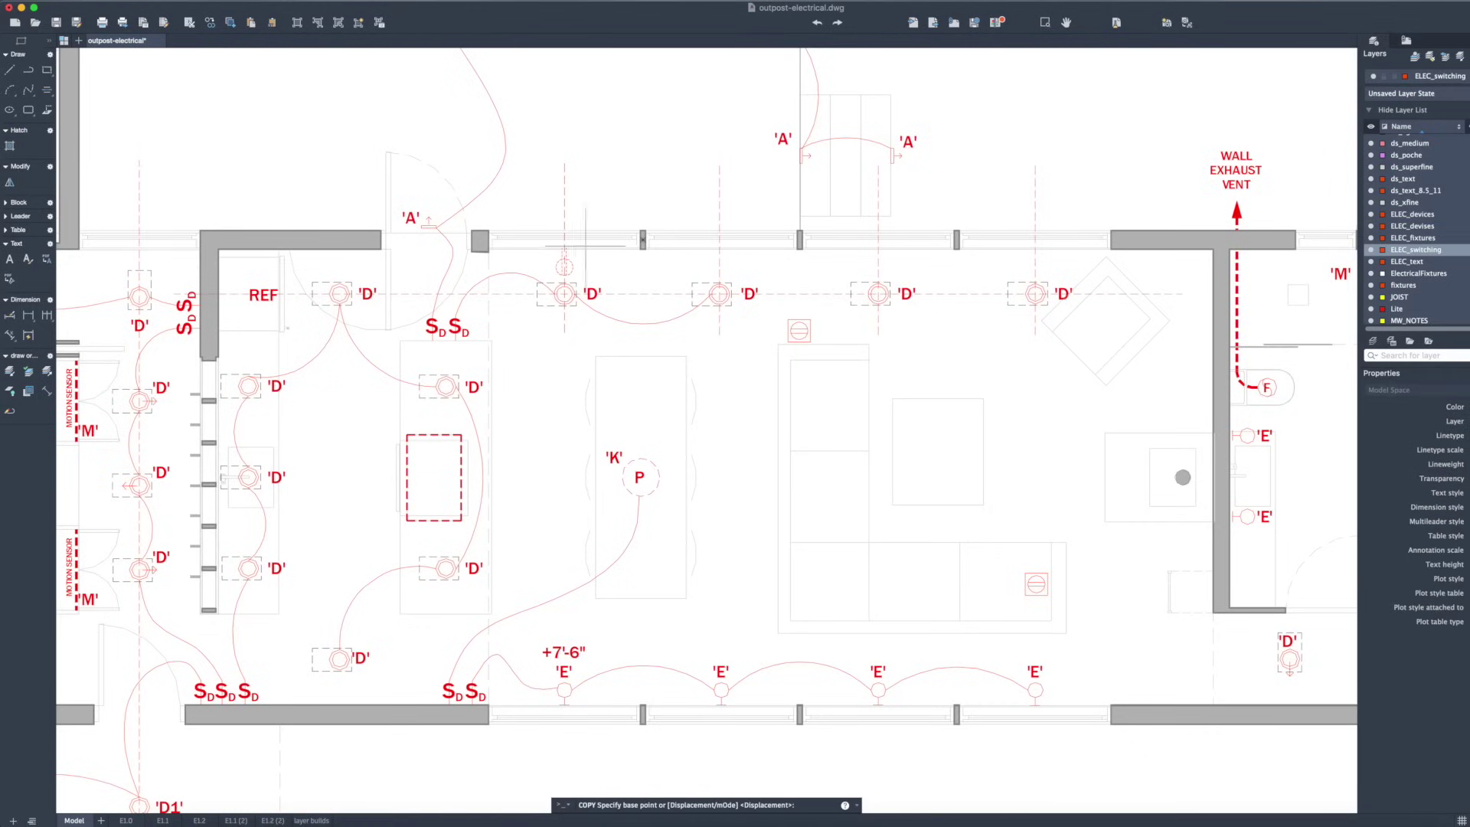
{"action": "left_click", "coordinate": [534, 347]}
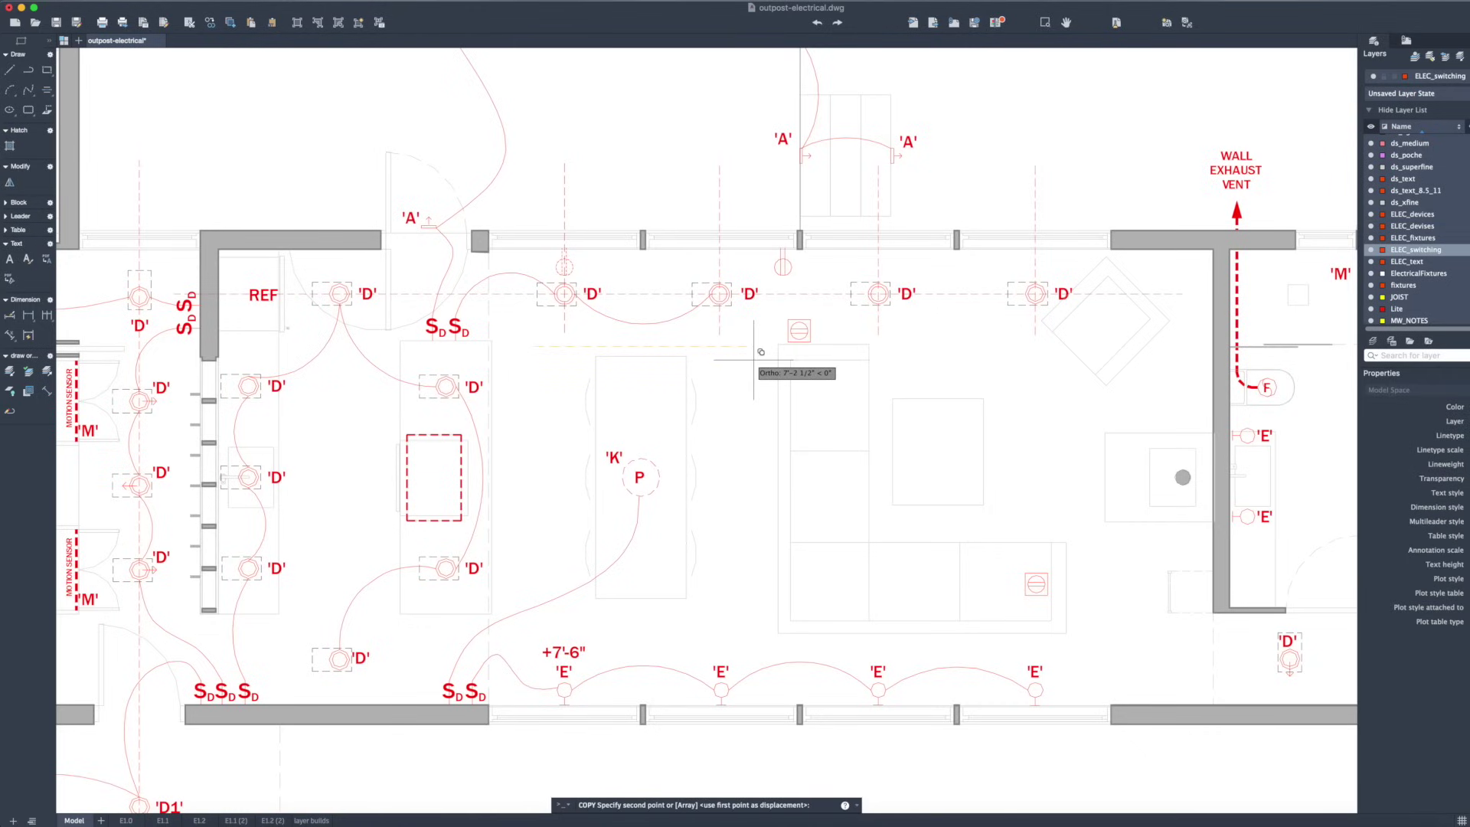
{"action": "type", "text": "12'"}
{"action": "key", "text": "Return"}
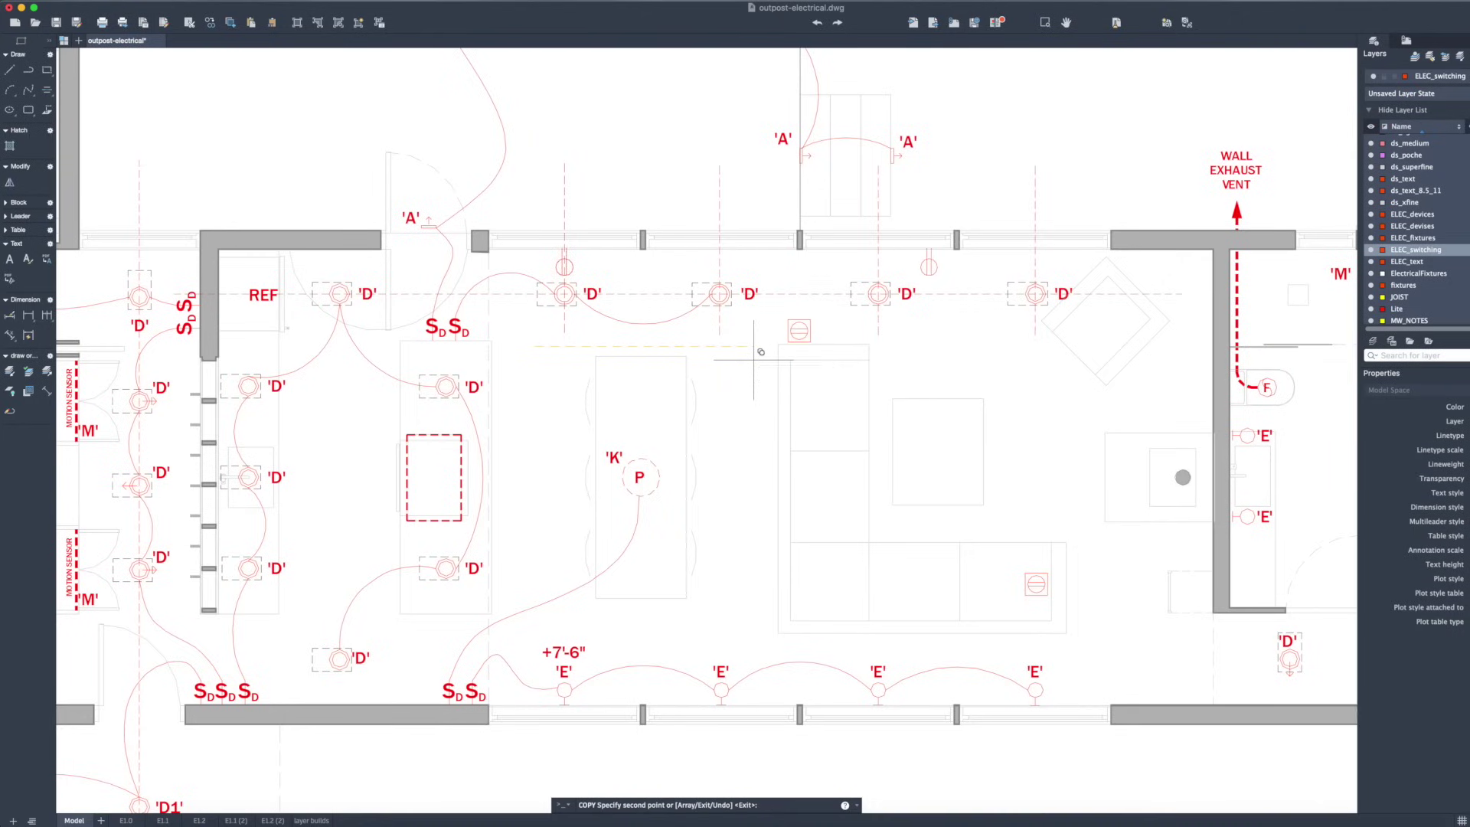
{"action": "key", "text": "Return"}
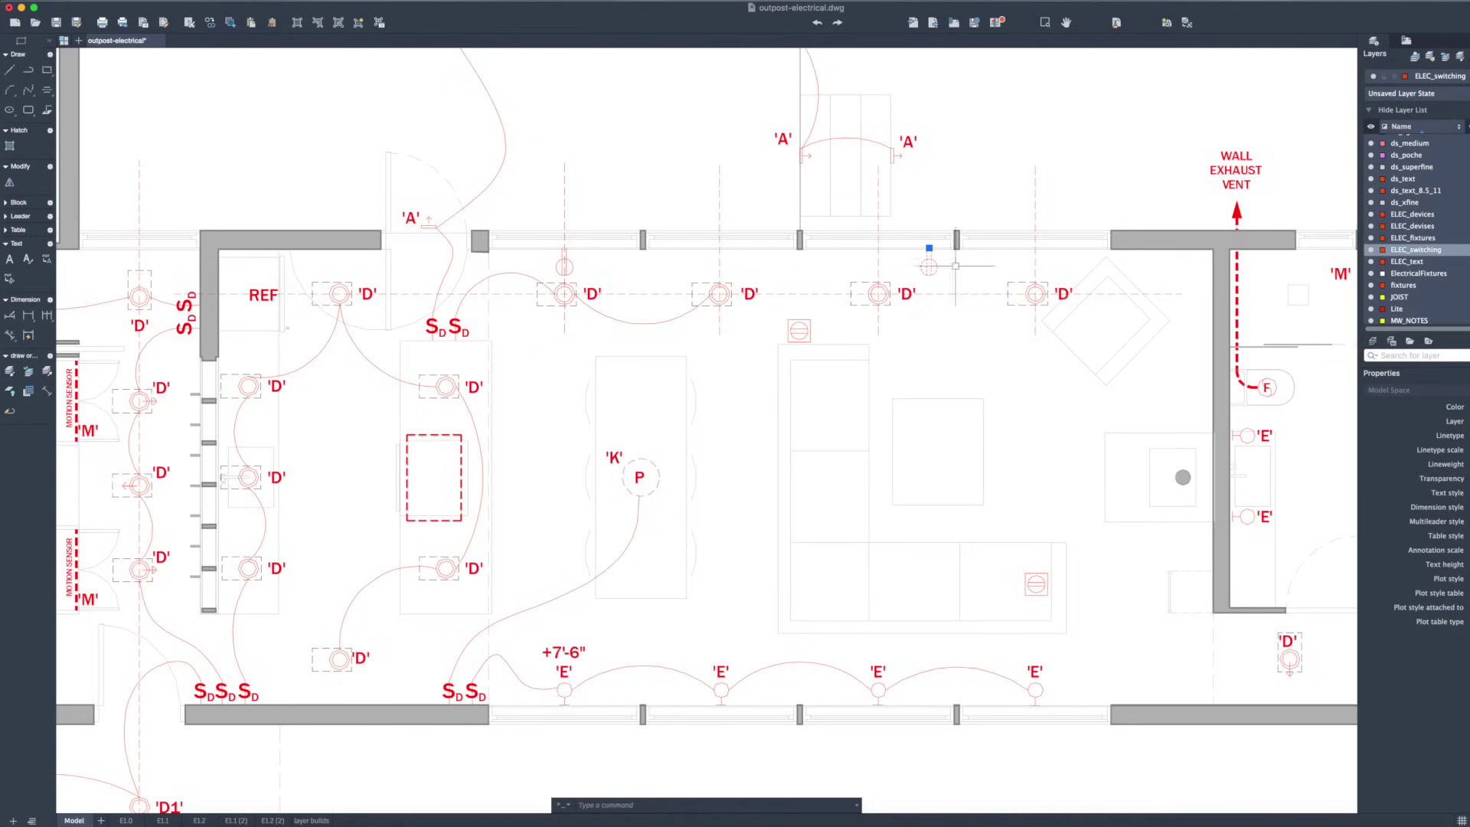
Move the copied outlet to the centreline of the third window's 'D' light on the upper wall.
{"action": "left_click", "coordinate": [931, 268]}
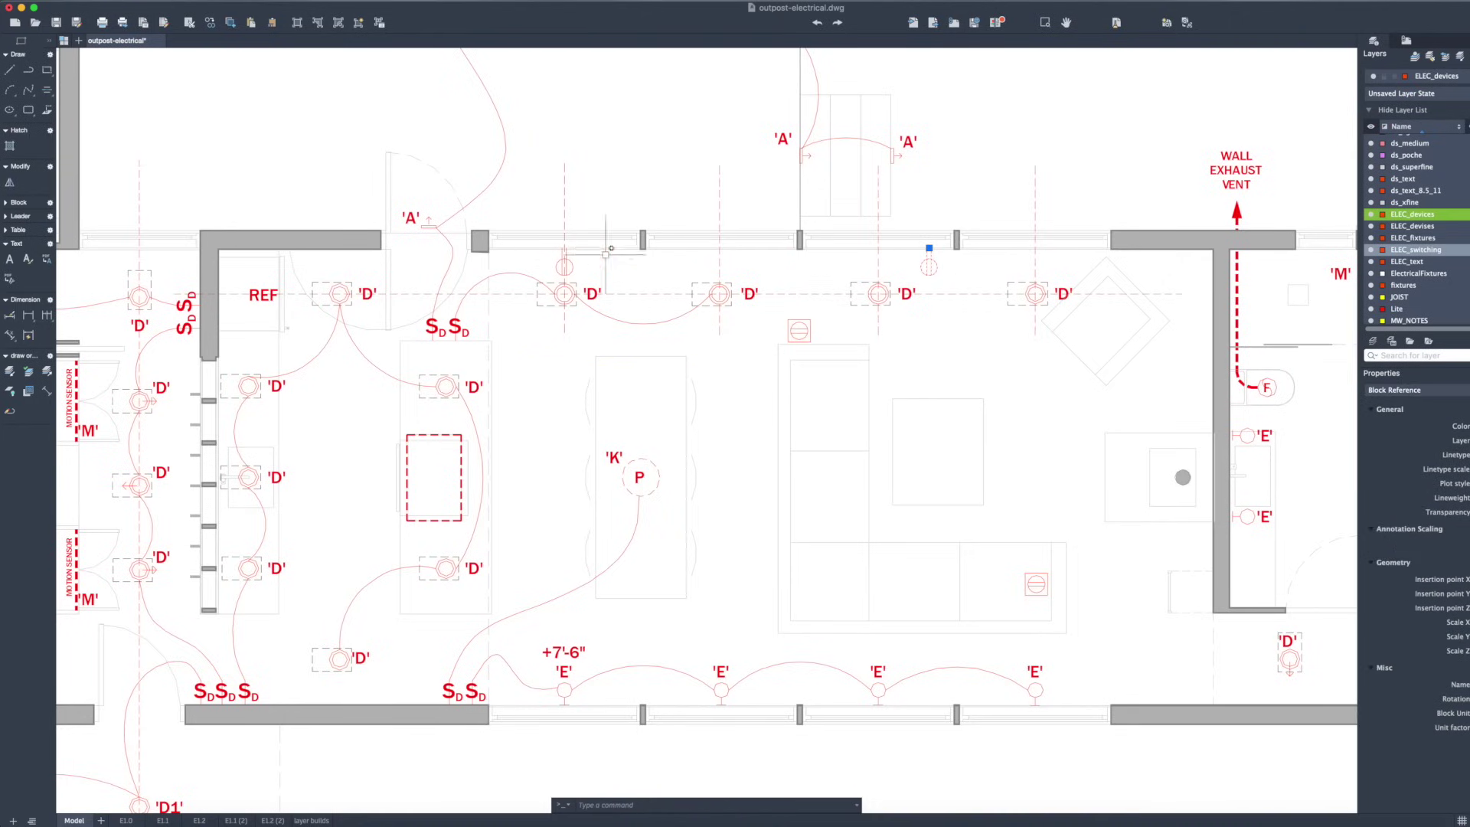
{"action": "scroll", "coordinate": [930, 248], "scroll_direction": "up", "scroll_amount": 2}
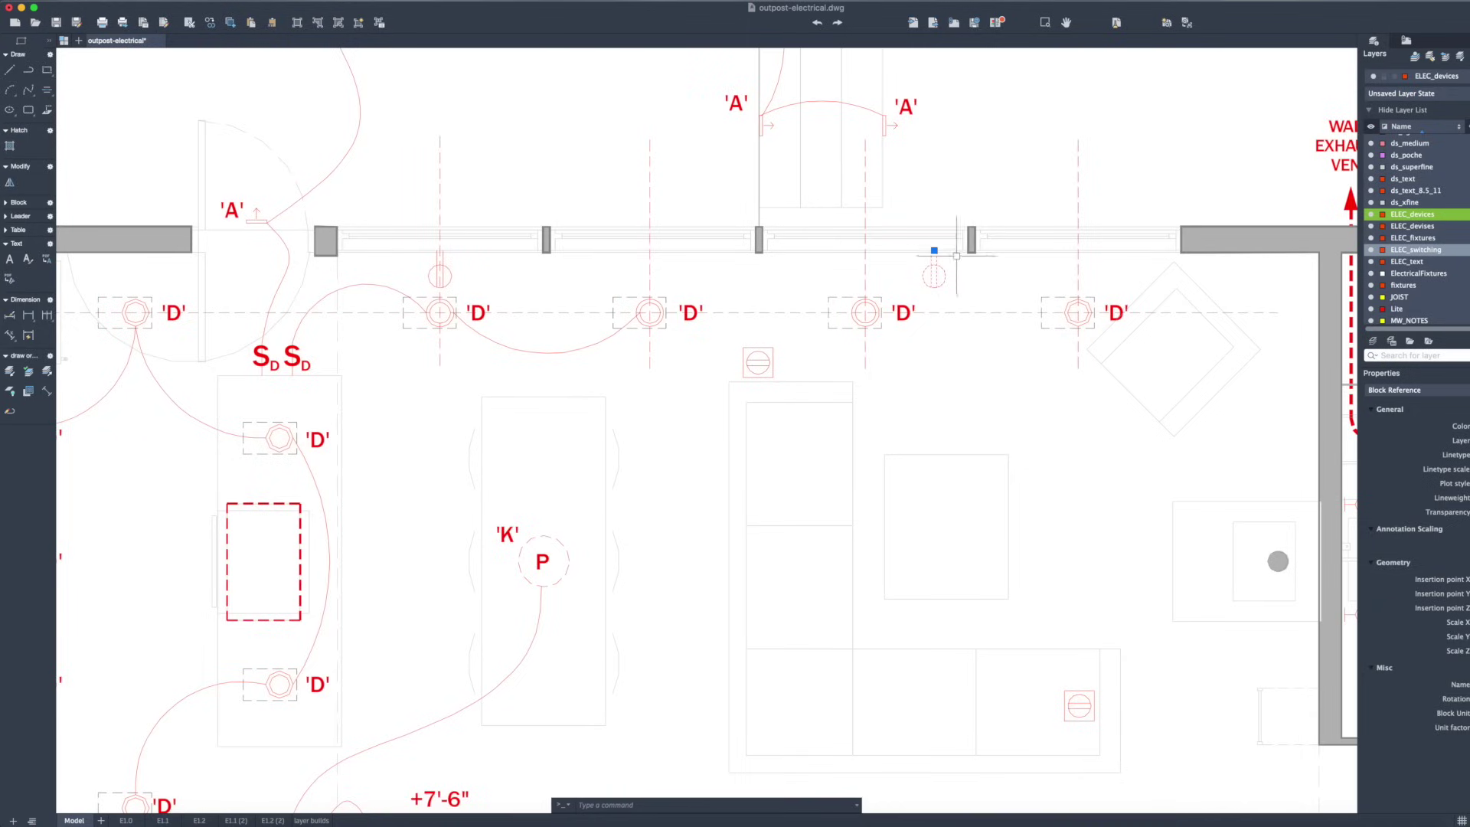
{"action": "left_click", "coordinate": [934, 250]}
{"action": "left_click", "coordinate": [866, 252]}
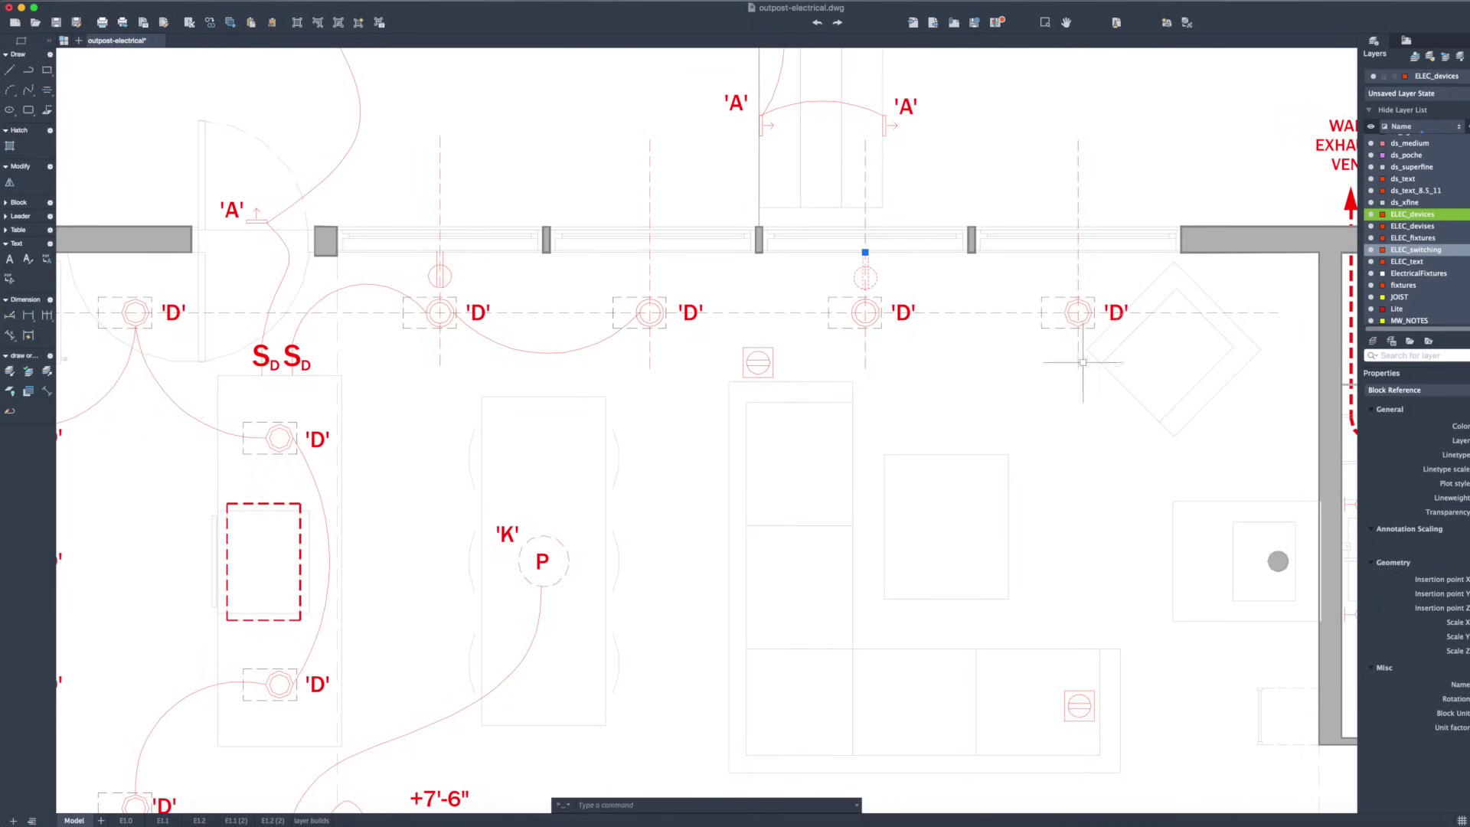
{"action": "key", "text": "Escape"}
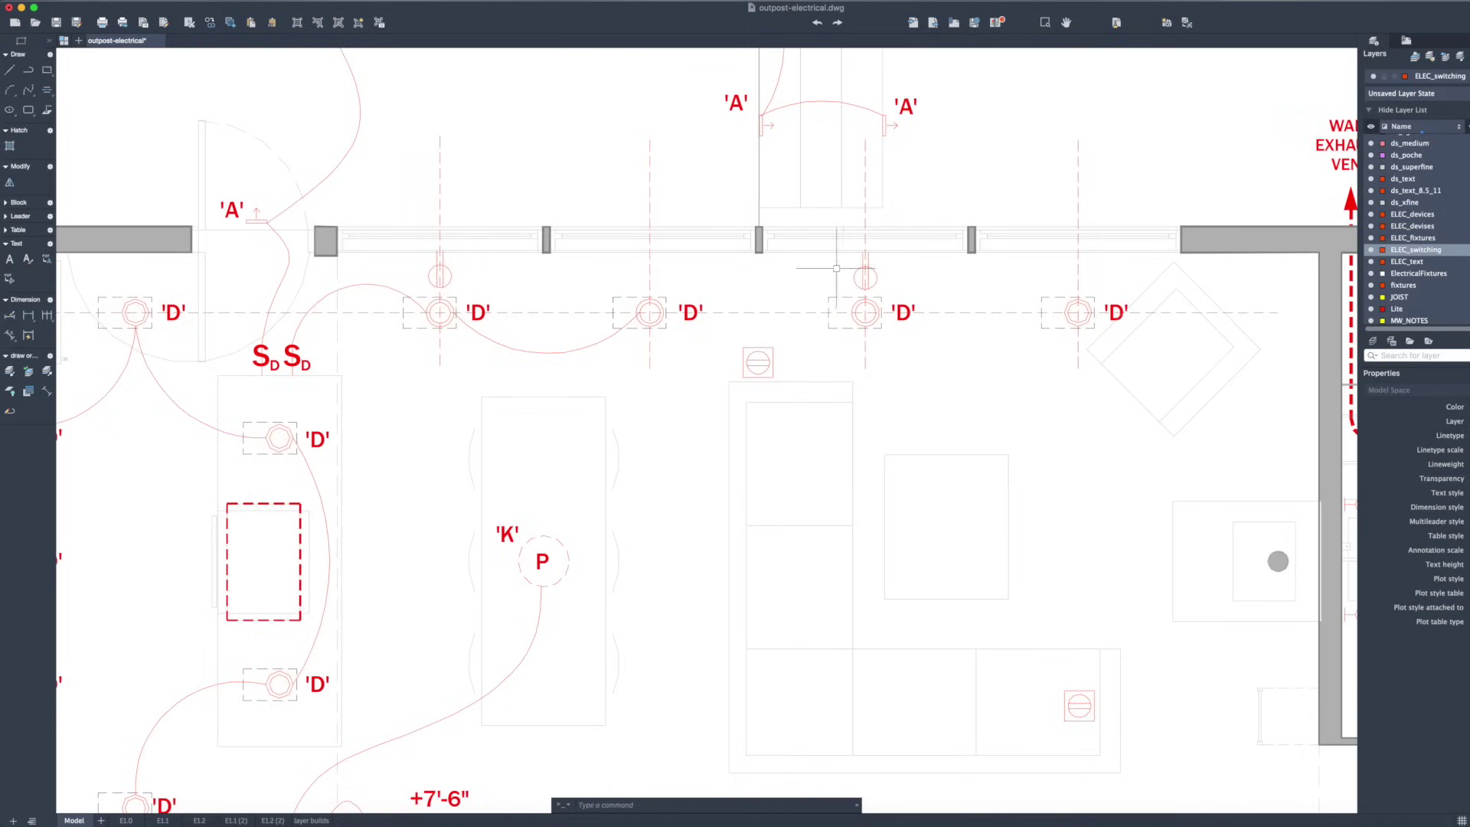
Move the copied outlet to the fourth window, aligned with the centreline of the last 'D' light.
{"action": "left_click", "coordinate": [866, 270]}
{"action": "left_click", "coordinate": [865, 251]}
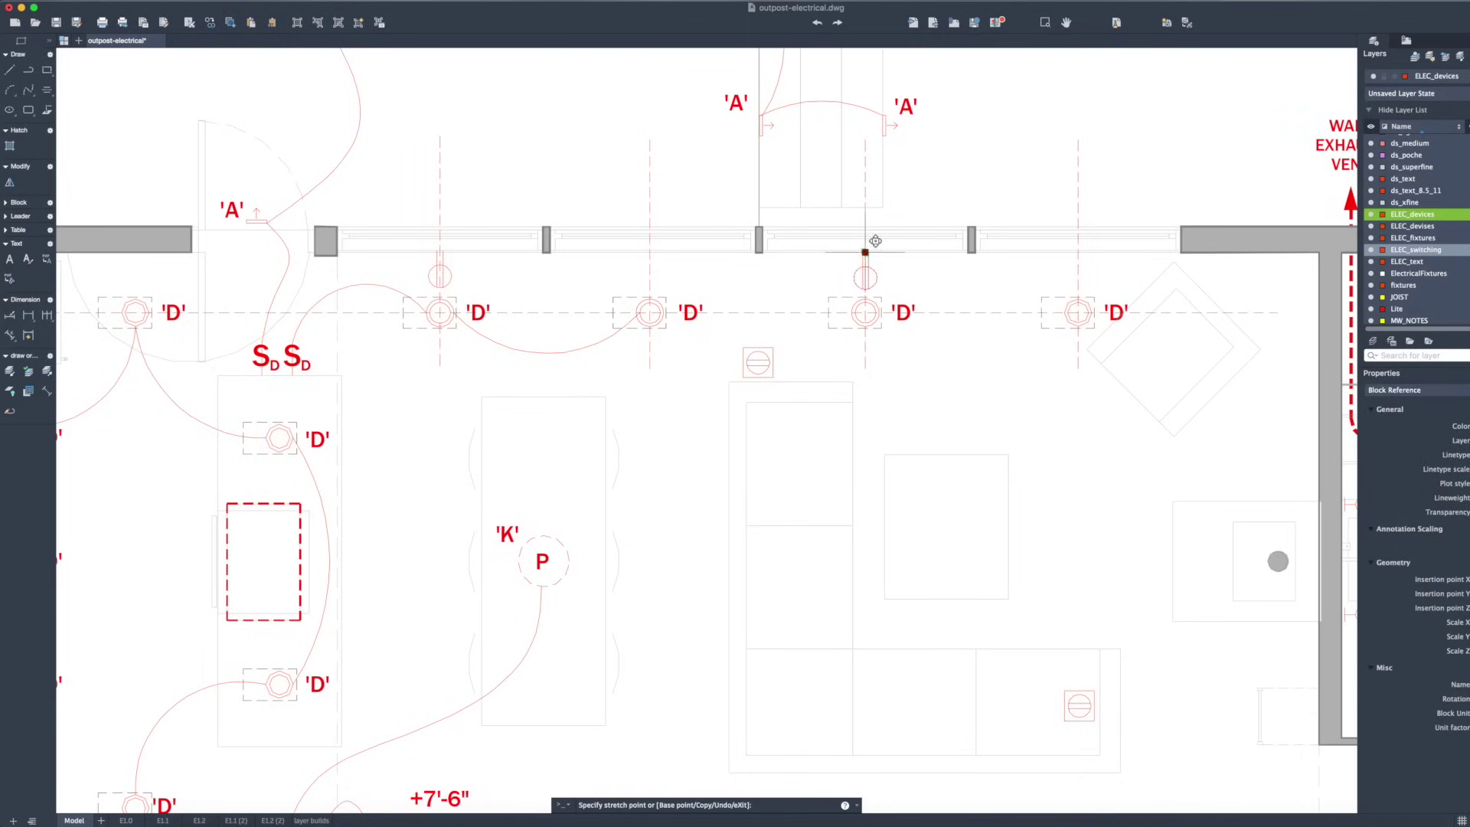
{"action": "left_click", "coordinate": [1082, 243]}
{"action": "key", "text": "Escape"}
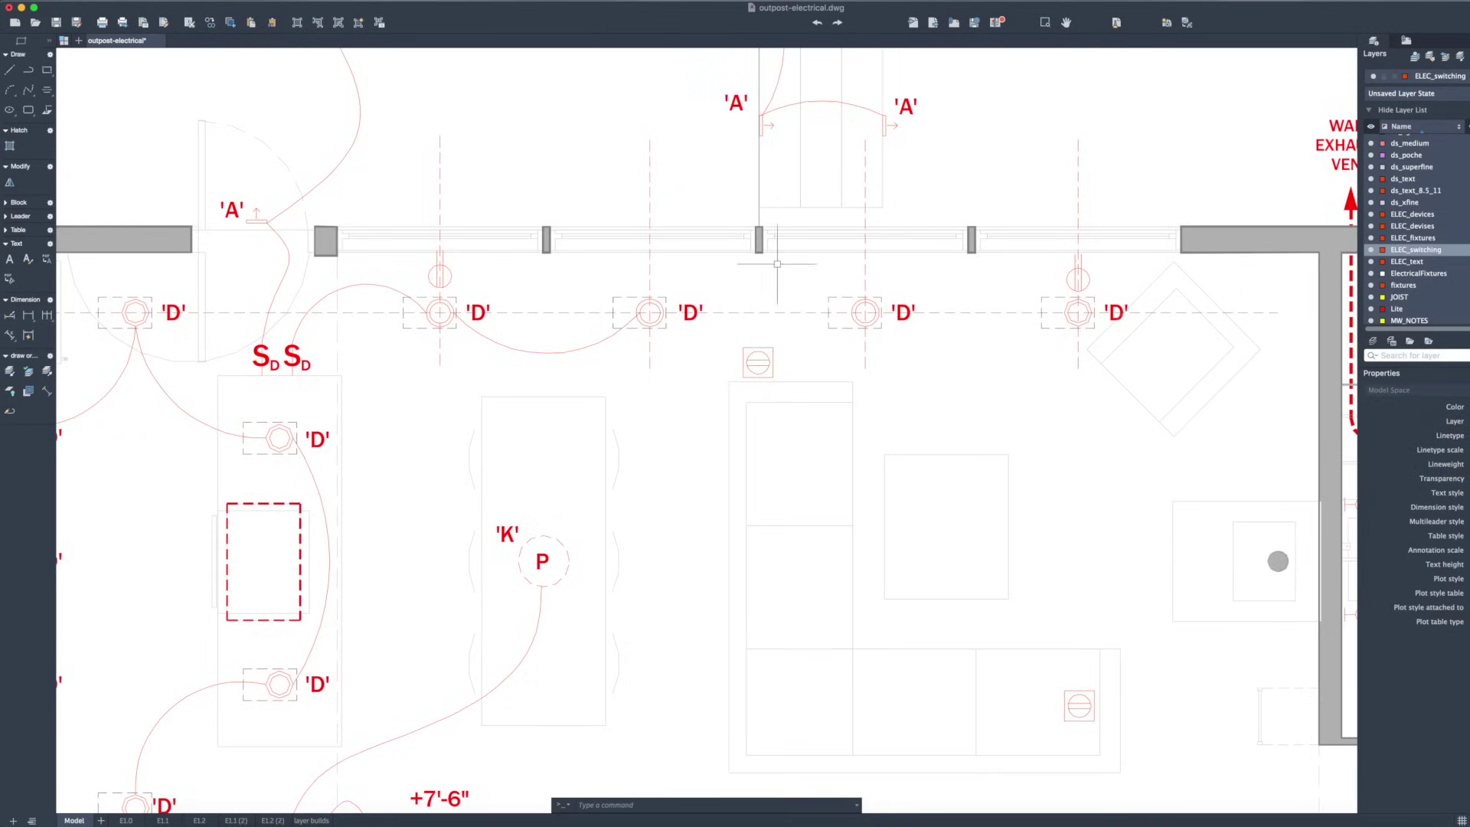
Copy the first window's outlet to the inner face of the kitchen wall beside the refrigerator.
{"action": "scroll", "coordinate": [777, 264], "scroll_direction": "down", "scroll_amount": 5}
{"action": "scroll", "coordinate": [559, 325], "scroll_direction": "up", "scroll_amount": 3}
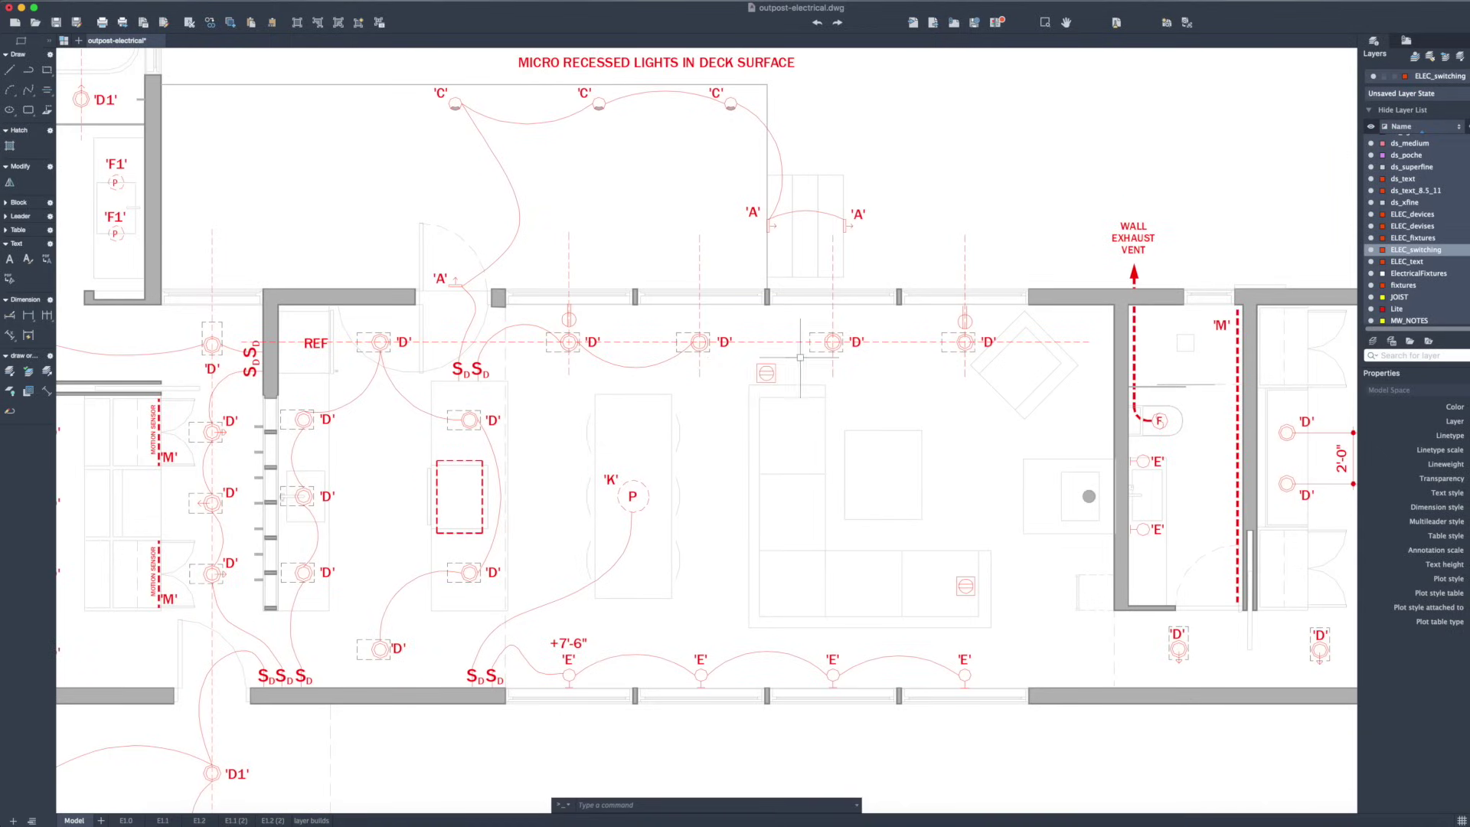
{"action": "scroll", "coordinate": [812, 356], "scroll_direction": "down", "scroll_amount": 5}
{"action": "scroll", "coordinate": [769, 298], "scroll_direction": "up", "scroll_amount": 5}
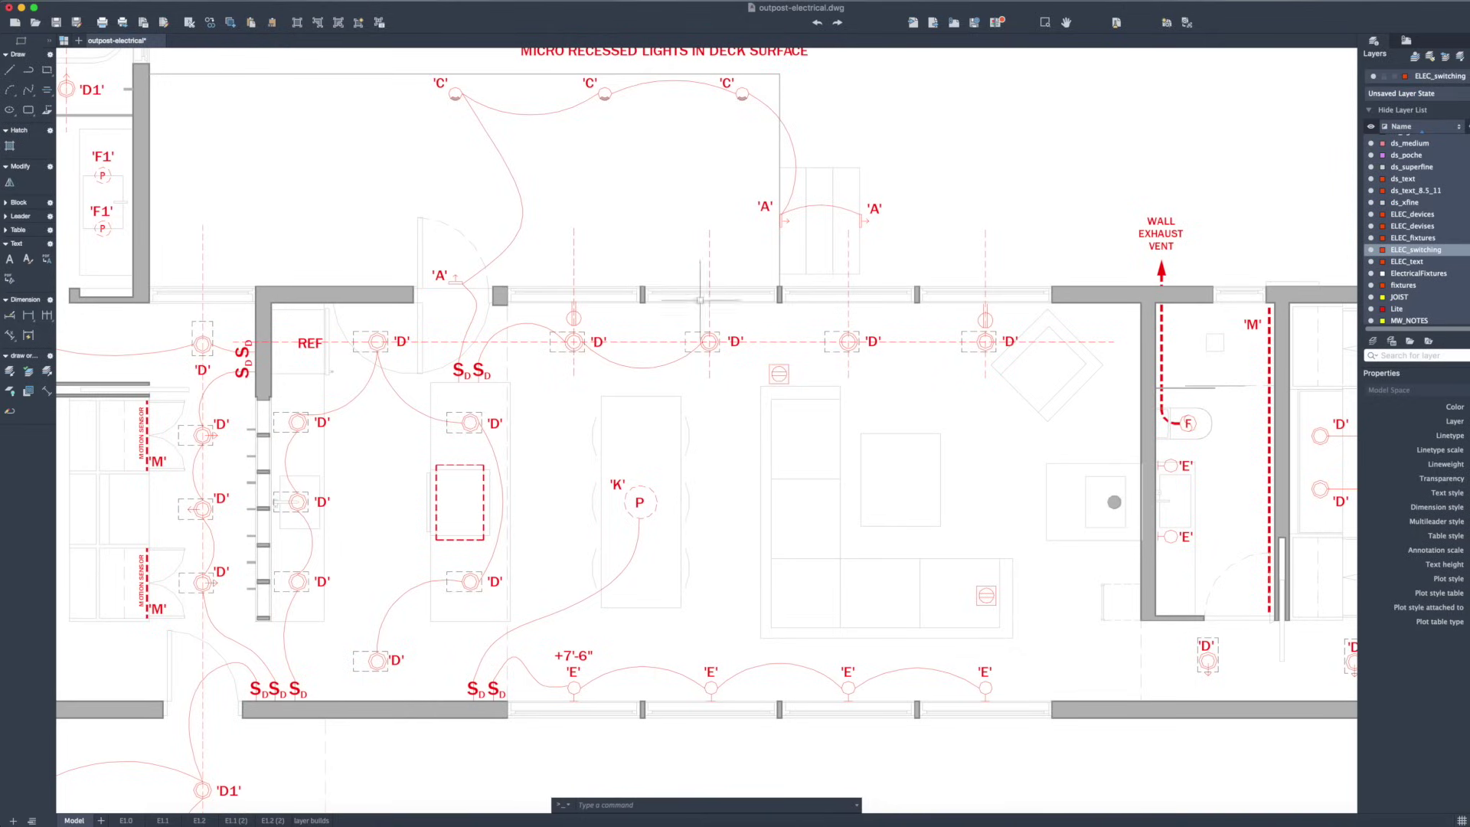
{"action": "type", "text": "co"}
{"action": "key", "text": "Return"}
{"action": "scroll", "coordinate": [587, 328], "scroll_direction": "up", "scroll_amount": 1}
{"action": "key", "text": "Return"}
{"action": "left_click", "coordinate": [570, 299]}
{"action": "scroll", "coordinate": [655, 300], "scroll_direction": "down", "scroll_amount": 5}
{"action": "scroll", "coordinate": [419, 328], "scroll_direction": "up", "scroll_amount": 6}
{"action": "scroll", "coordinate": [491, 342], "scroll_direction": "up", "scroll_amount": 1}
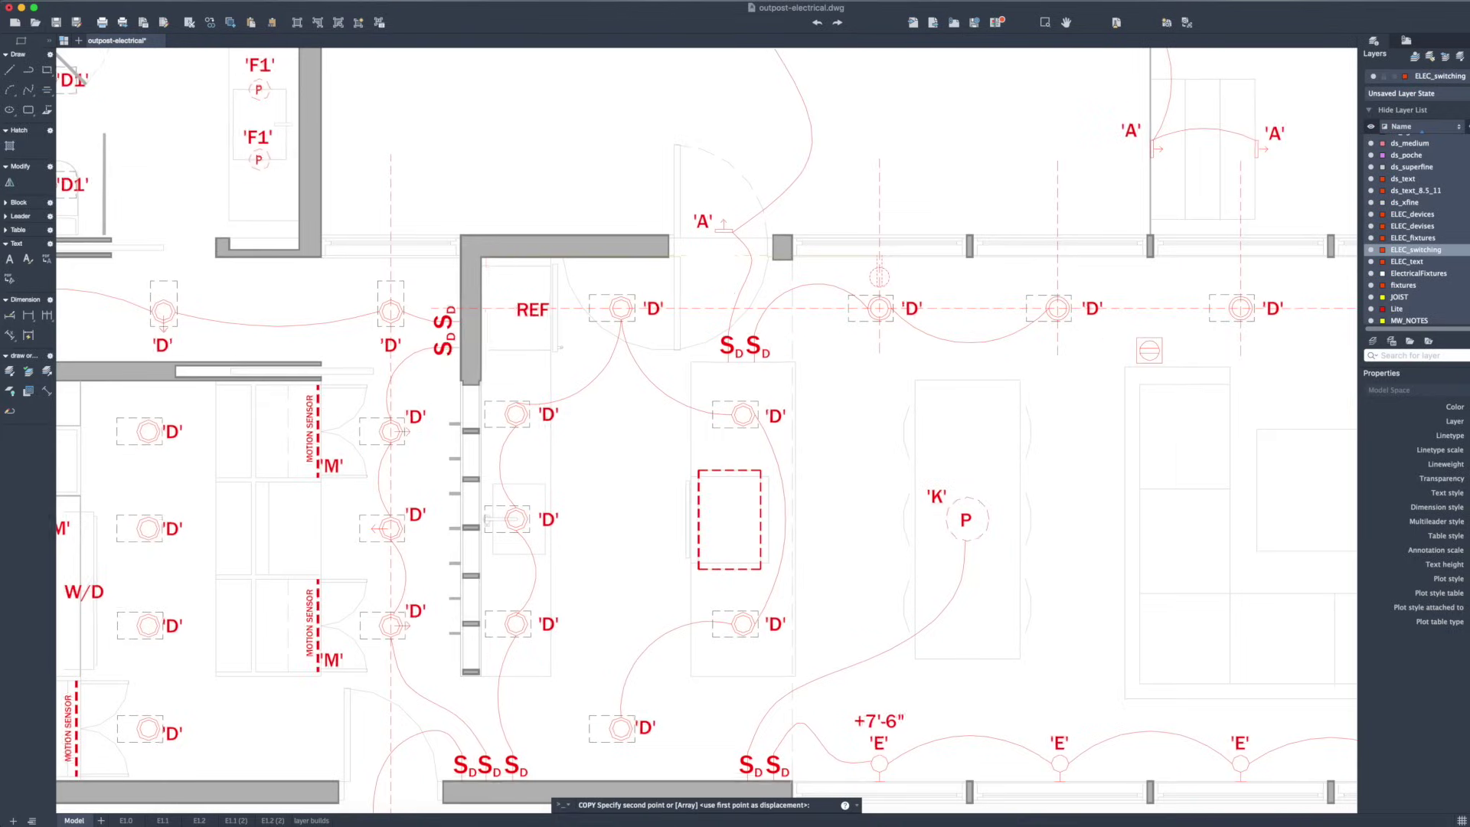
{"action": "left_click", "coordinate": [483, 350]}
{"action": "key", "text": "Return"}
Rotate the outlet beside the refrigerator so its stem meets the kitchen wall perpendicularly.
{"action": "left_click", "coordinate": [487, 368]}
{"action": "type", "text": "ro"}
{"action": "key", "text": "Return"}
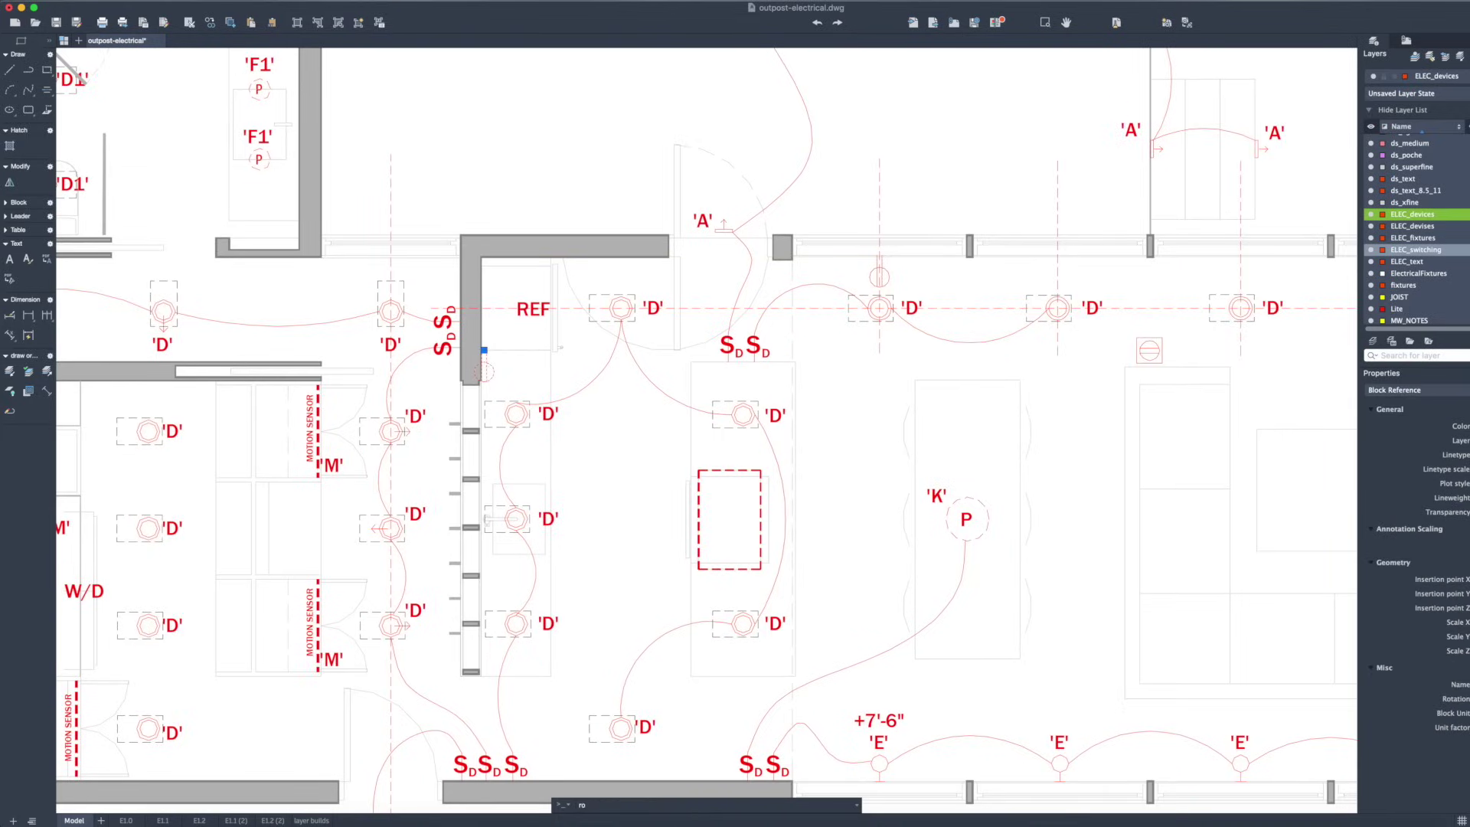
{"action": "type", "text": "ro"}
{"action": "key", "text": "Return"}
{"action": "left_click", "coordinate": [484, 350]}
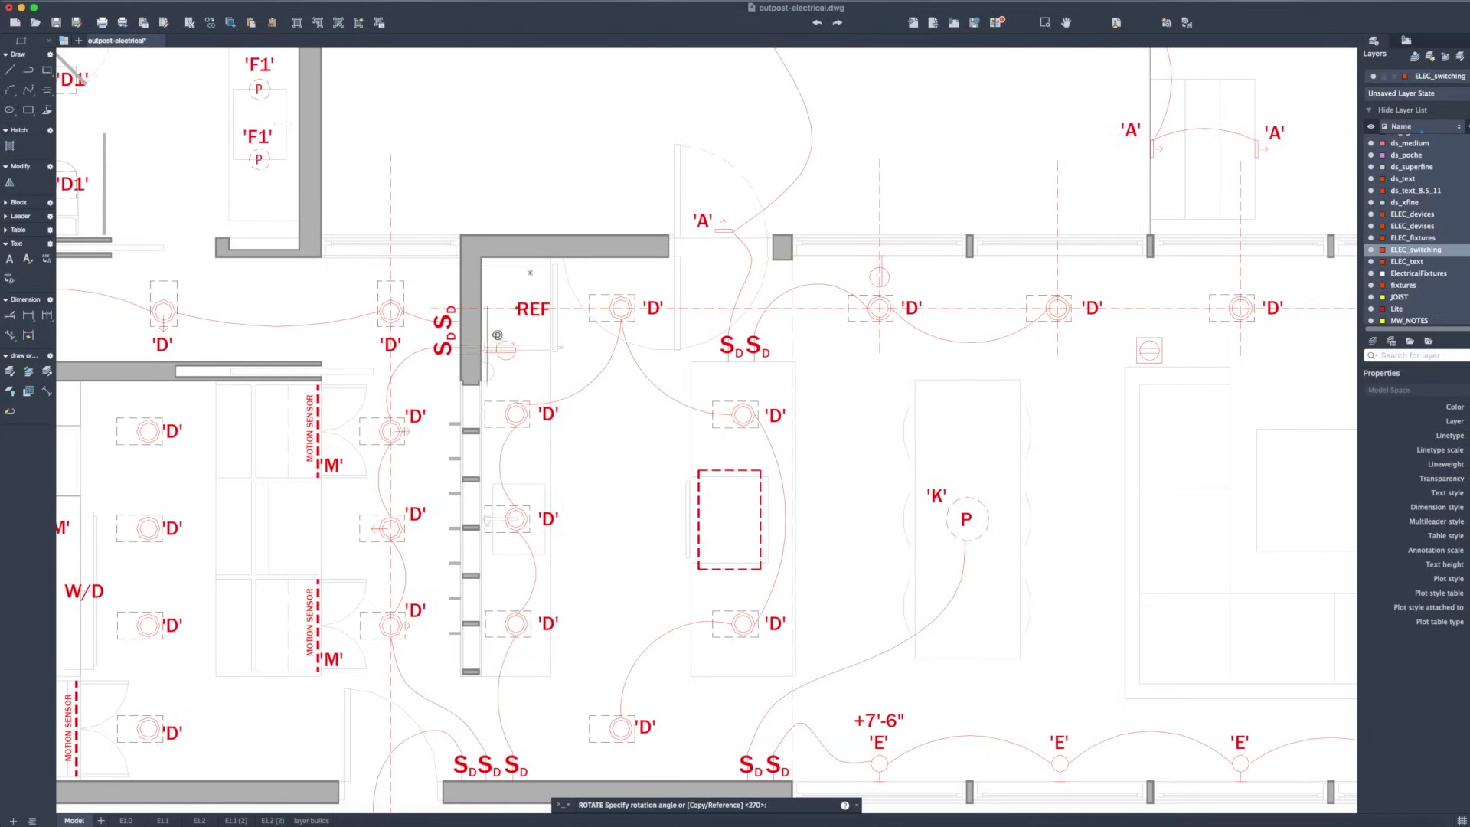
{"action": "left_click", "coordinate": [509, 193]}
Move the rotated outlet down the wall to the start of the counter, just below the refrigerator.
{"action": "left_click", "coordinate": [499, 341]}
{"action": "scroll", "coordinate": [490, 352], "scroll_direction": "up", "scroll_amount": 2}
{"action": "left_click", "coordinate": [484, 350]}
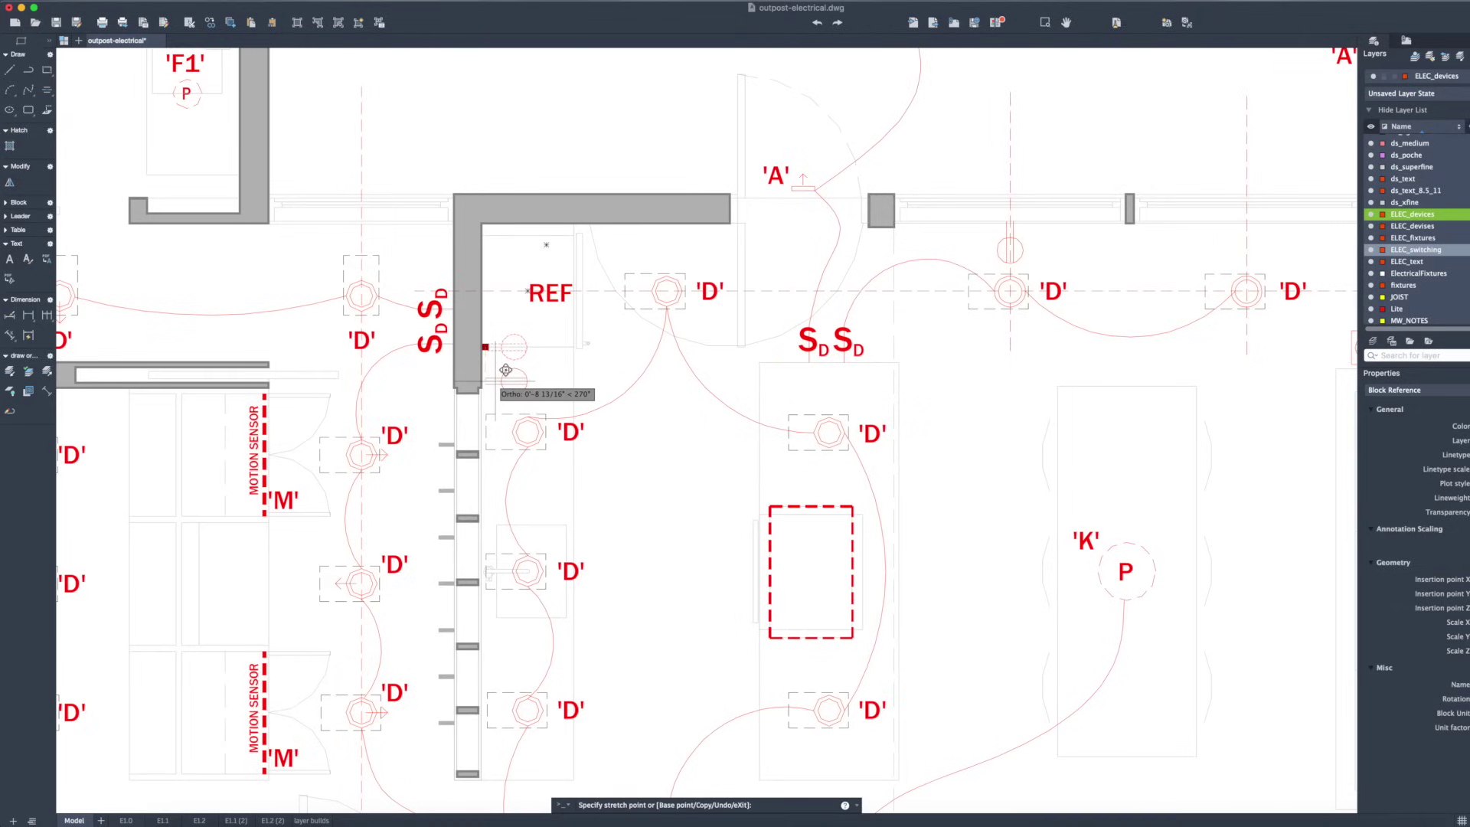
{"action": "left_click", "coordinate": [506, 393]}
Copy the counter outlet 24" down along the kitchen wall.
{"action": "type", "text": "c"}
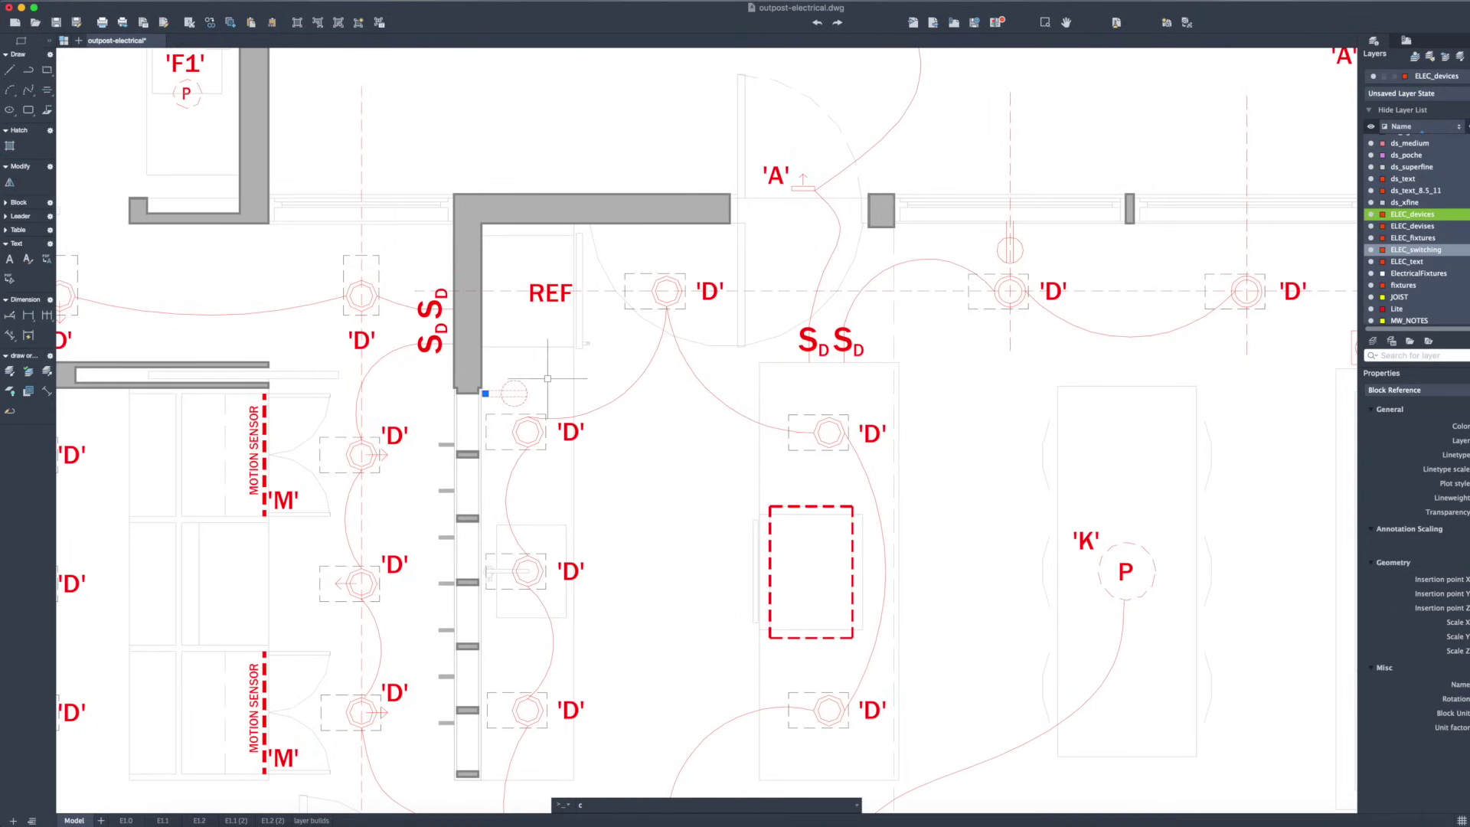
{"action": "type", "text": "p"}
{"action": "key", "text": "Return"}
{"action": "left_click", "coordinate": [676, 413]}
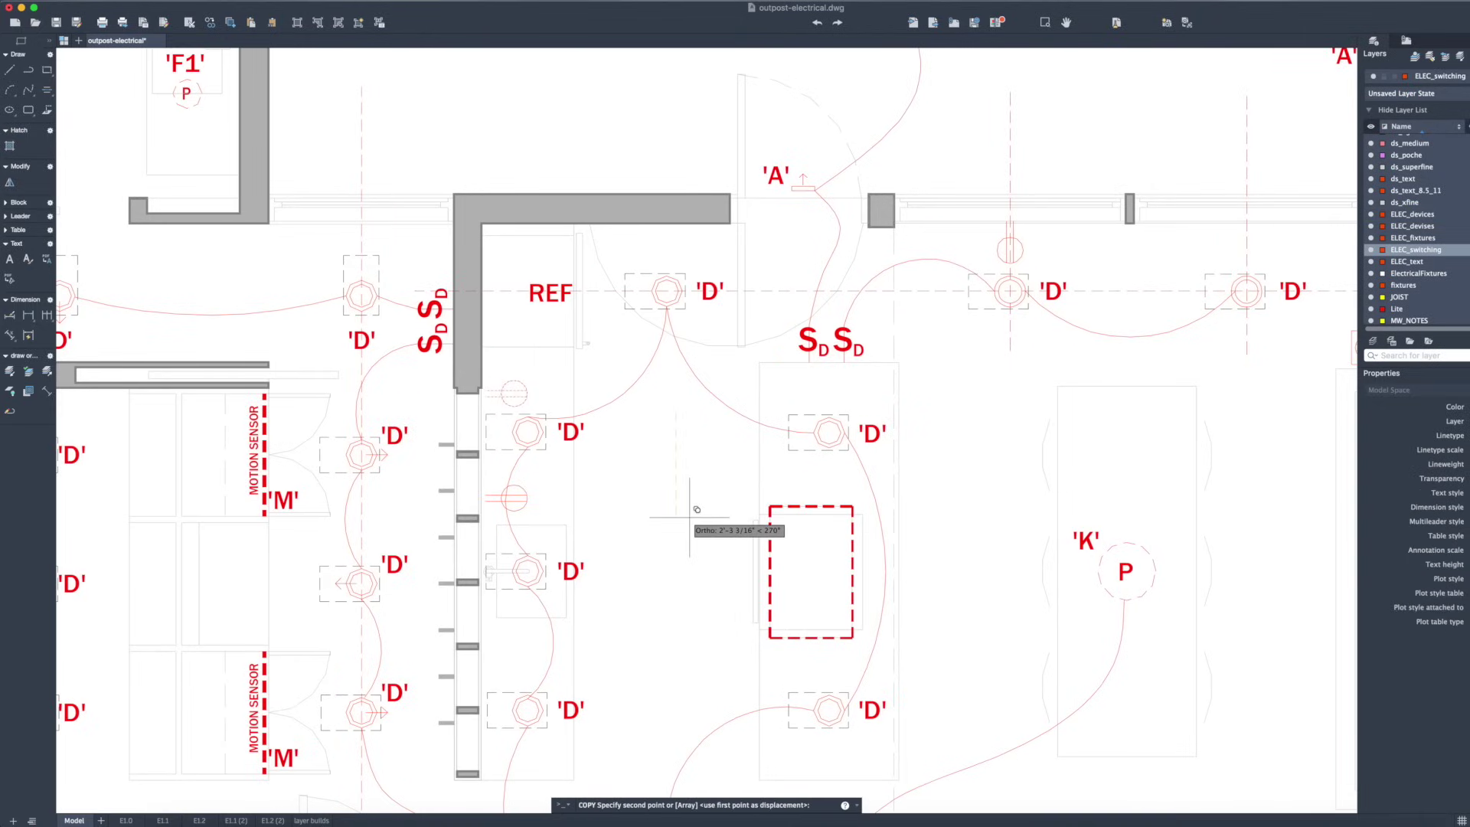
{"action": "type", "text": "24"}
{"action": "key", "text": "Return"}
{"action": "key", "text": "Return"}
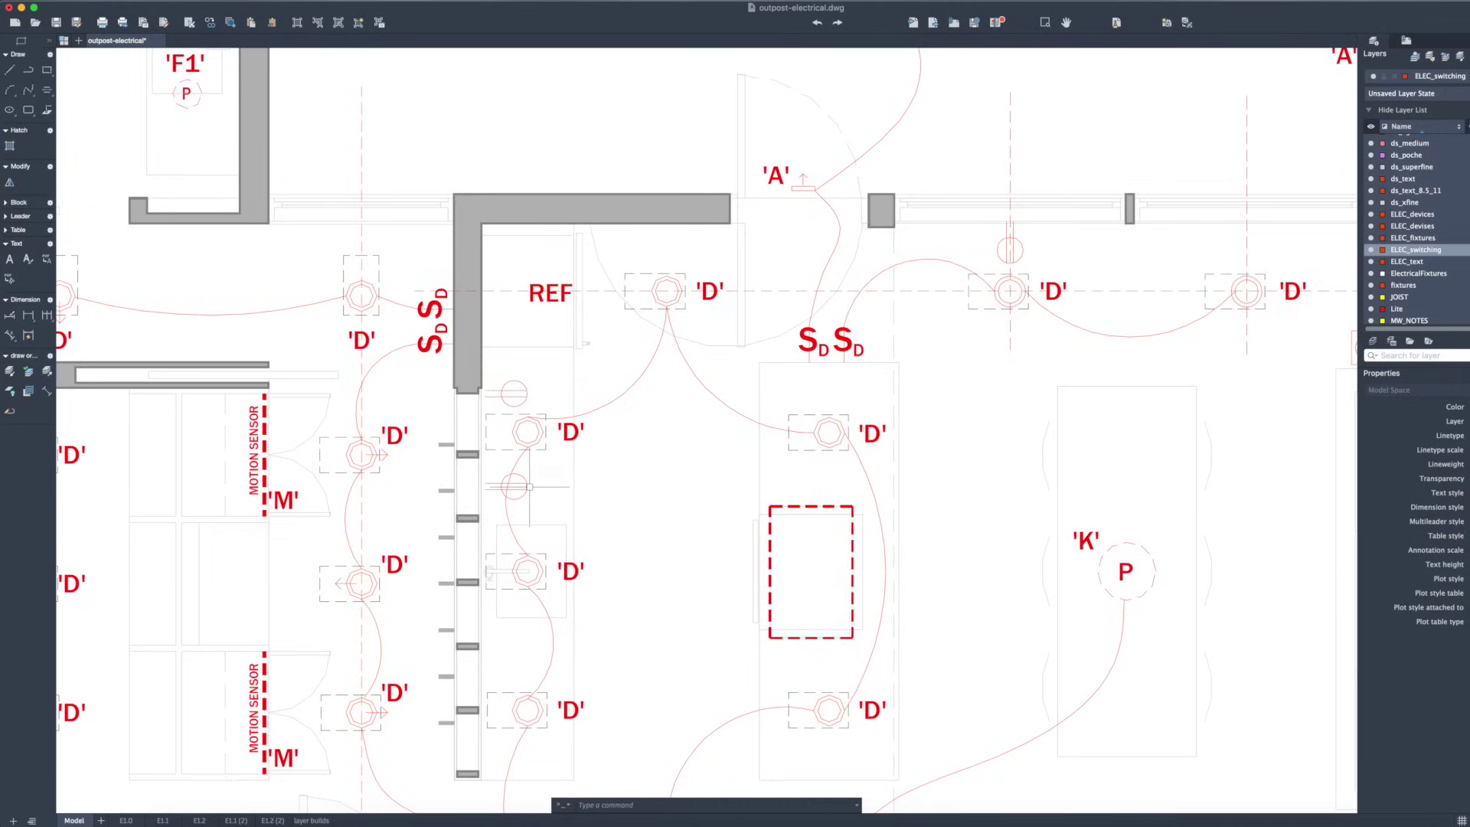
Bend the switching arc between the upper two counter lights to the right, clear of the second outlet.
{"action": "scroll", "coordinate": [513, 307], "scroll_direction": "up", "scroll_amount": 5}
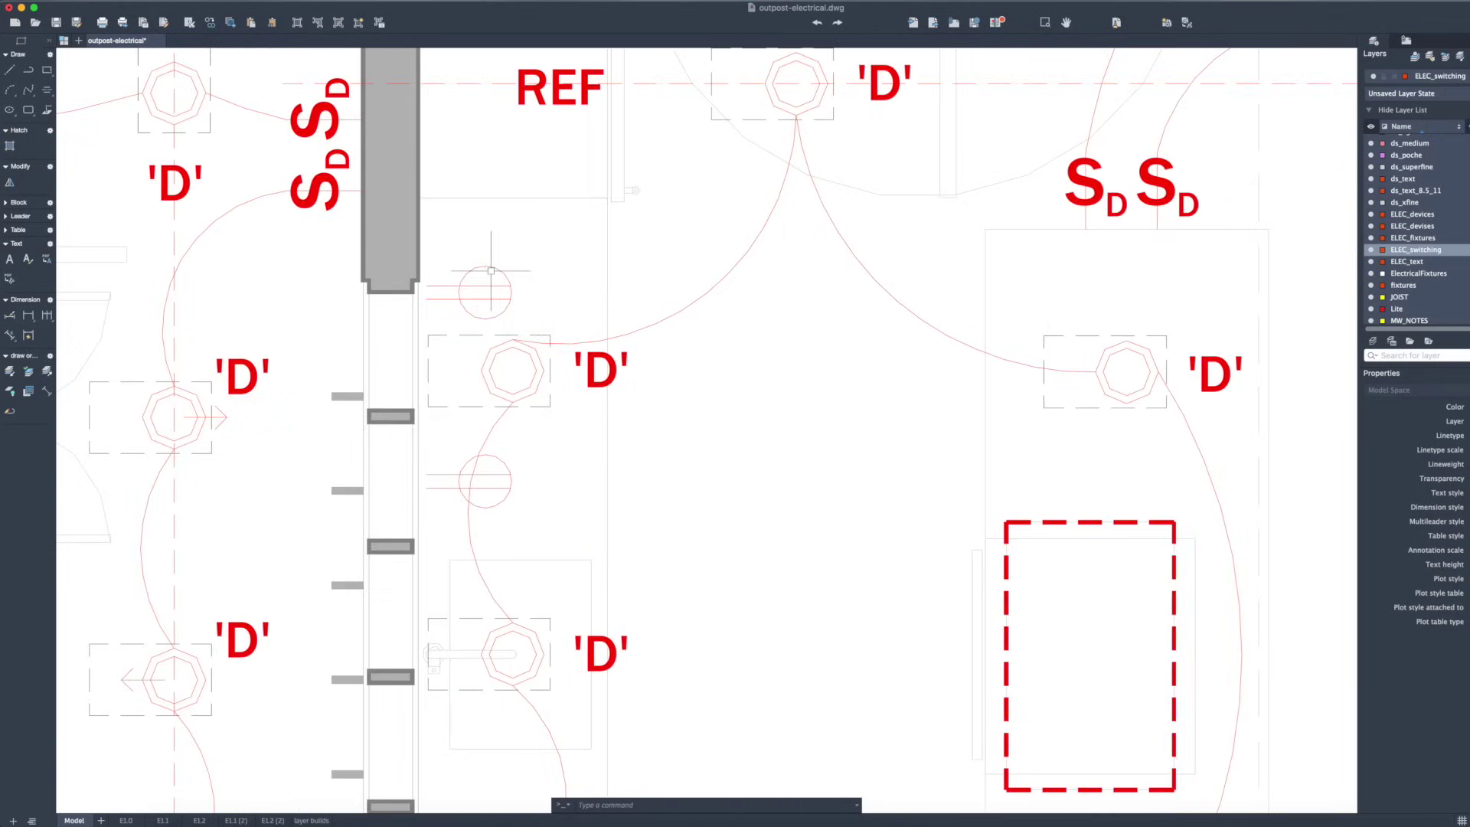
{"action": "scroll", "coordinate": [539, 407], "scroll_direction": "down", "scroll_amount": 3}
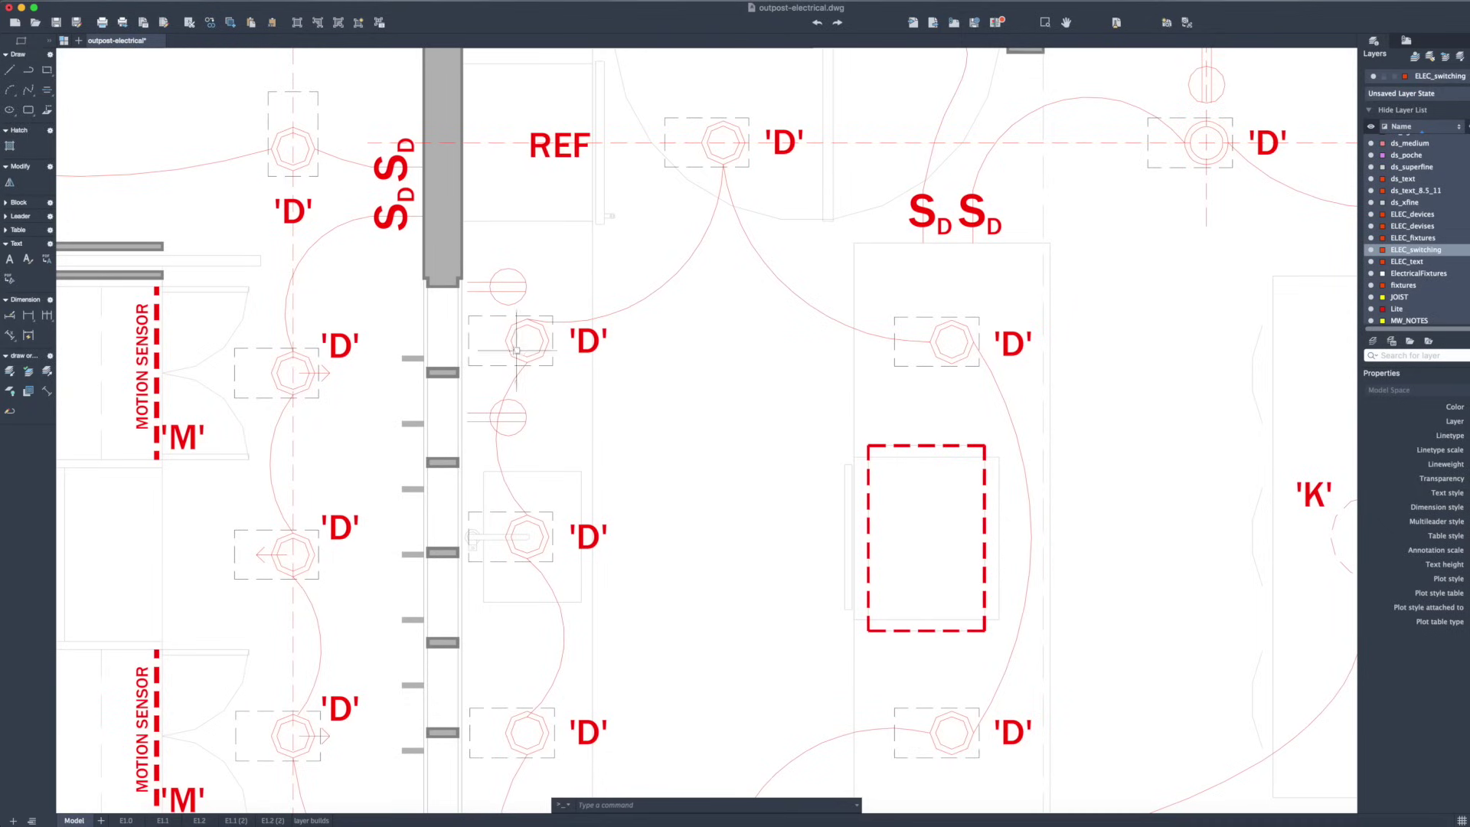
{"action": "left_click", "coordinate": [504, 432]}
{"action": "left_click", "coordinate": [496, 439]}
{"action": "left_click", "coordinate": [565, 438]}
{"action": "key", "text": "Escape"}
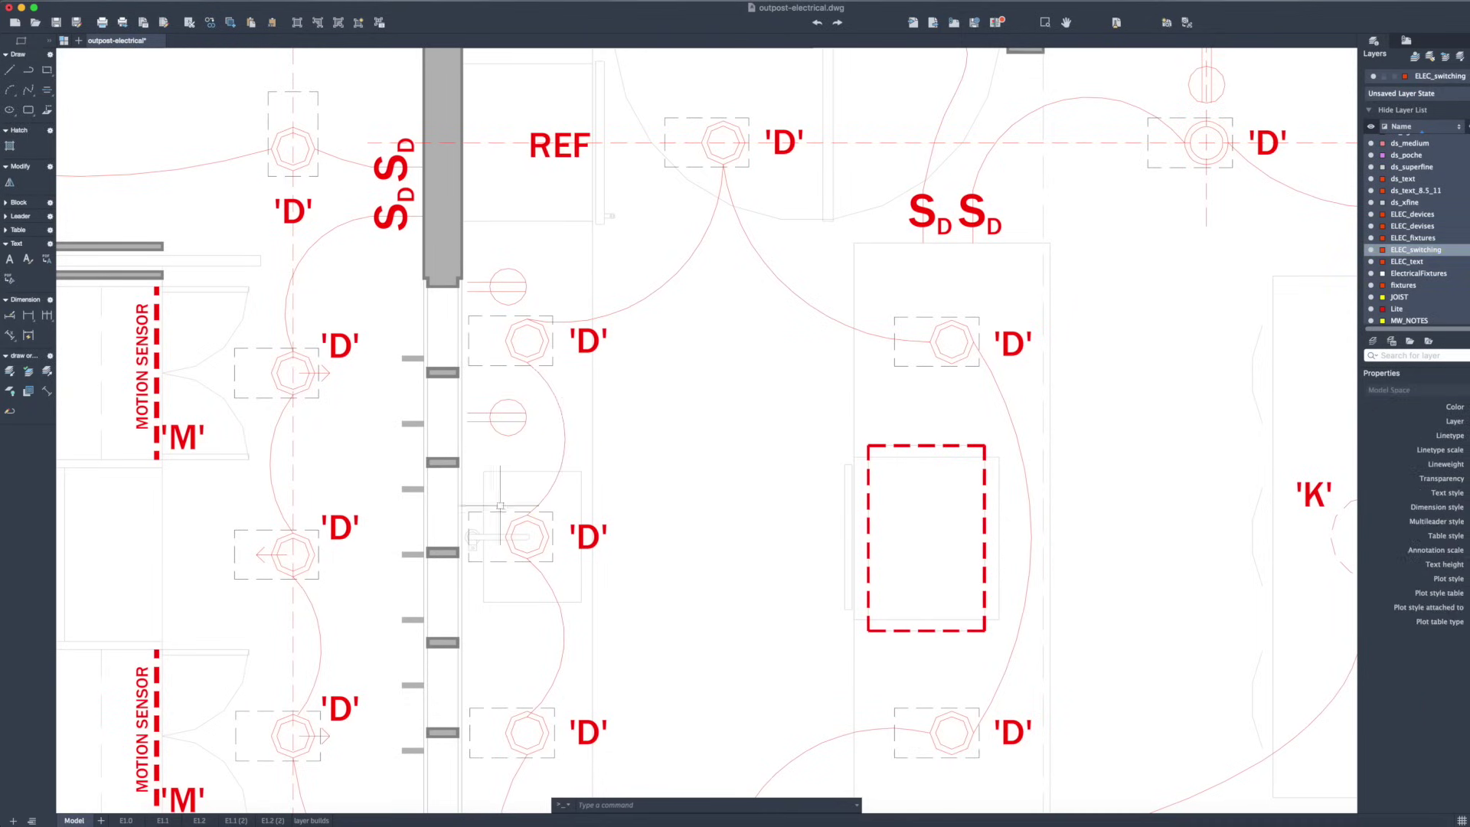
Mirror the two counter outlets about a horizontal line through the sink light, keeping the originals.
{"action": "scroll", "coordinate": [464, 502], "scroll_direction": "down", "scroll_amount": 3}
{"action": "left_click", "coordinate": [529, 403]}
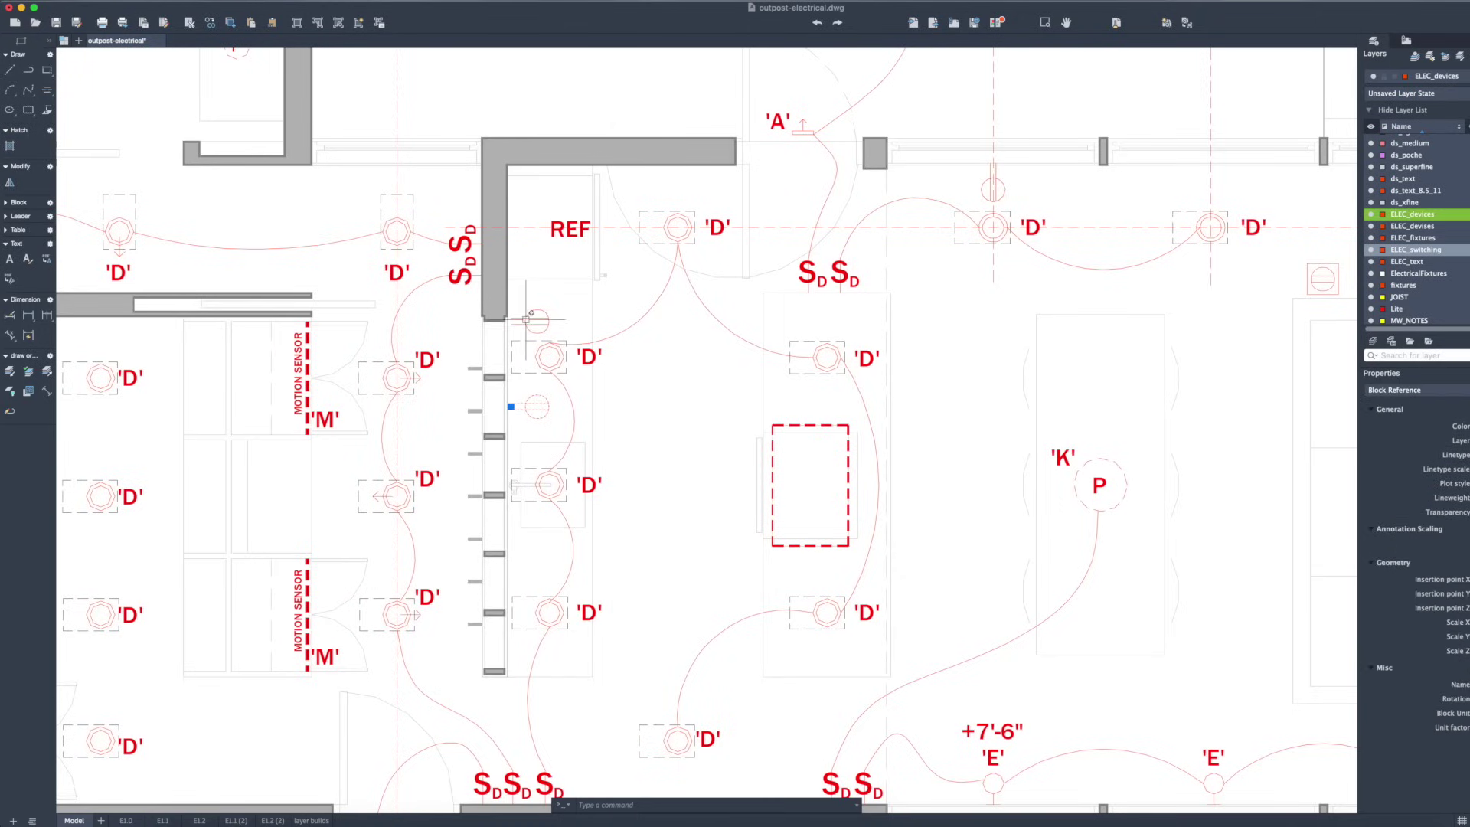
{"action": "left_click", "coordinate": [9, 183]}
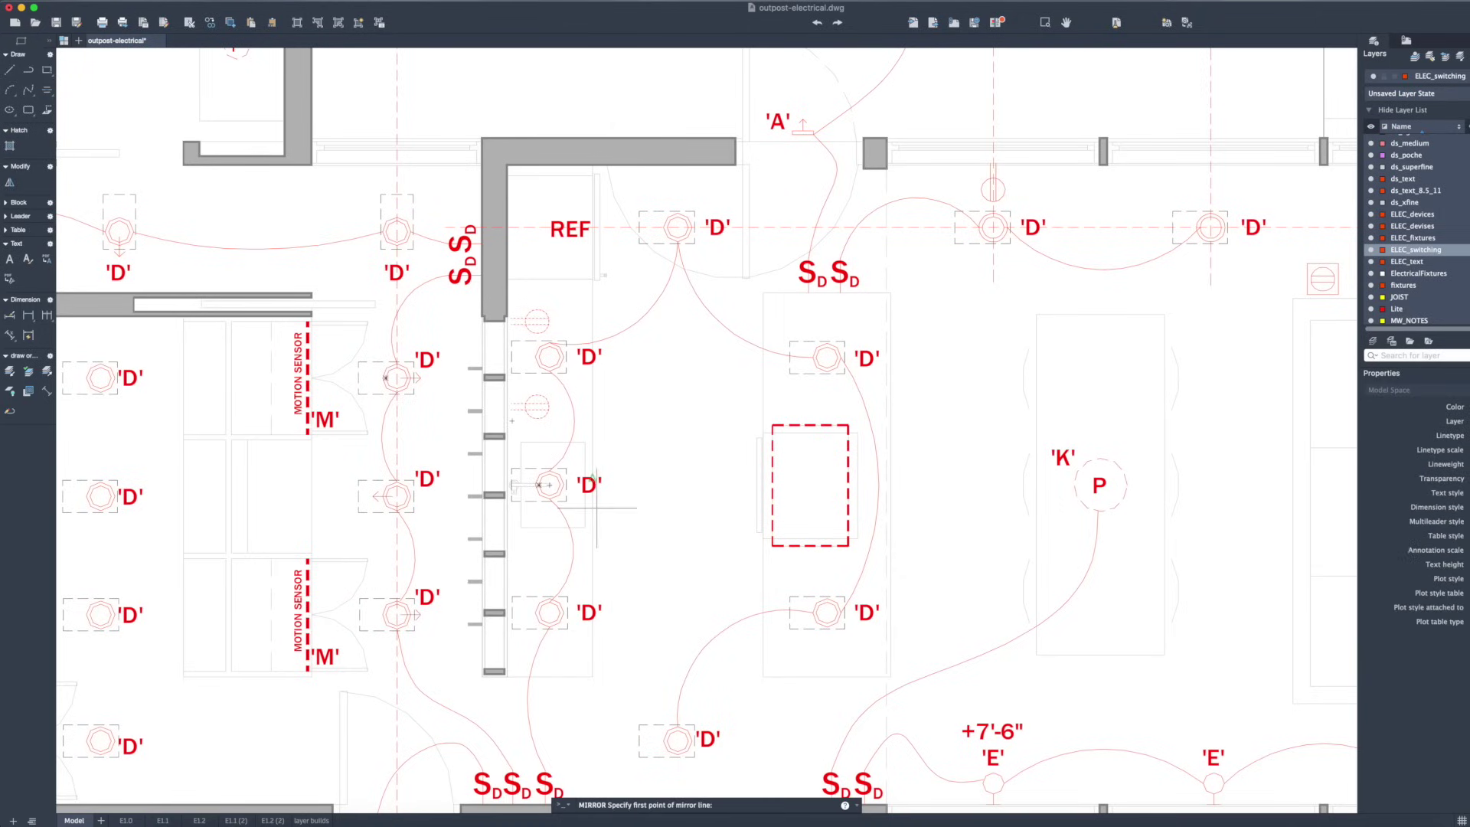
{"action": "left_click", "coordinate": [549, 483]}
{"action": "left_click", "coordinate": [673, 490]}
{"action": "key", "text": "Return"}
Copy the +7'-6" height note to just above the uppermost counter outlet, with ortho off.
{"action": "scroll", "coordinate": [561, 555], "scroll_direction": "down", "scroll_amount": 1}
{"action": "type", "text": "co"}
{"action": "key", "text": "Return"}
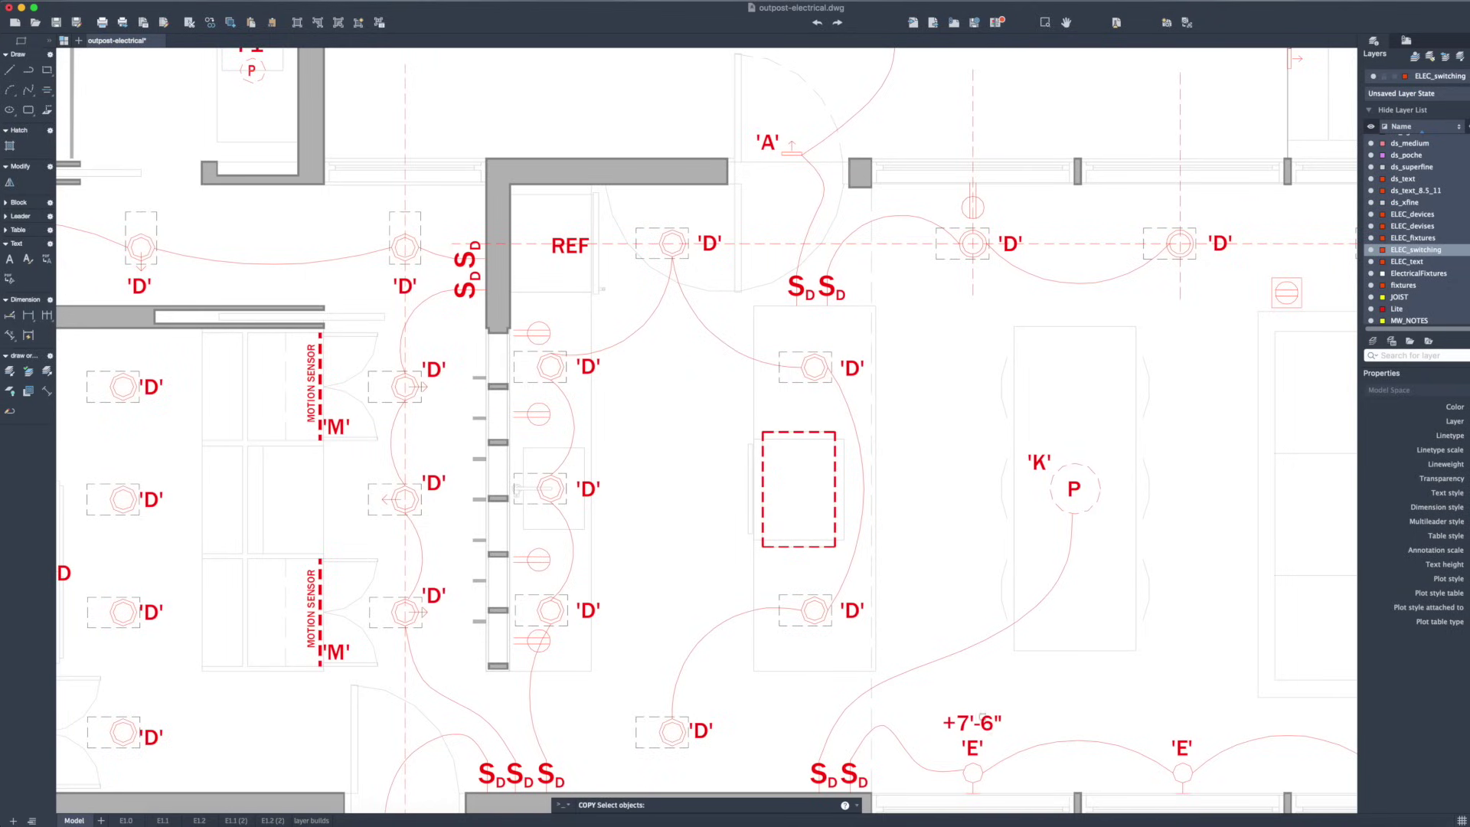
{"action": "key", "text": "Return"}
{"action": "left_click", "coordinate": [978, 712]}
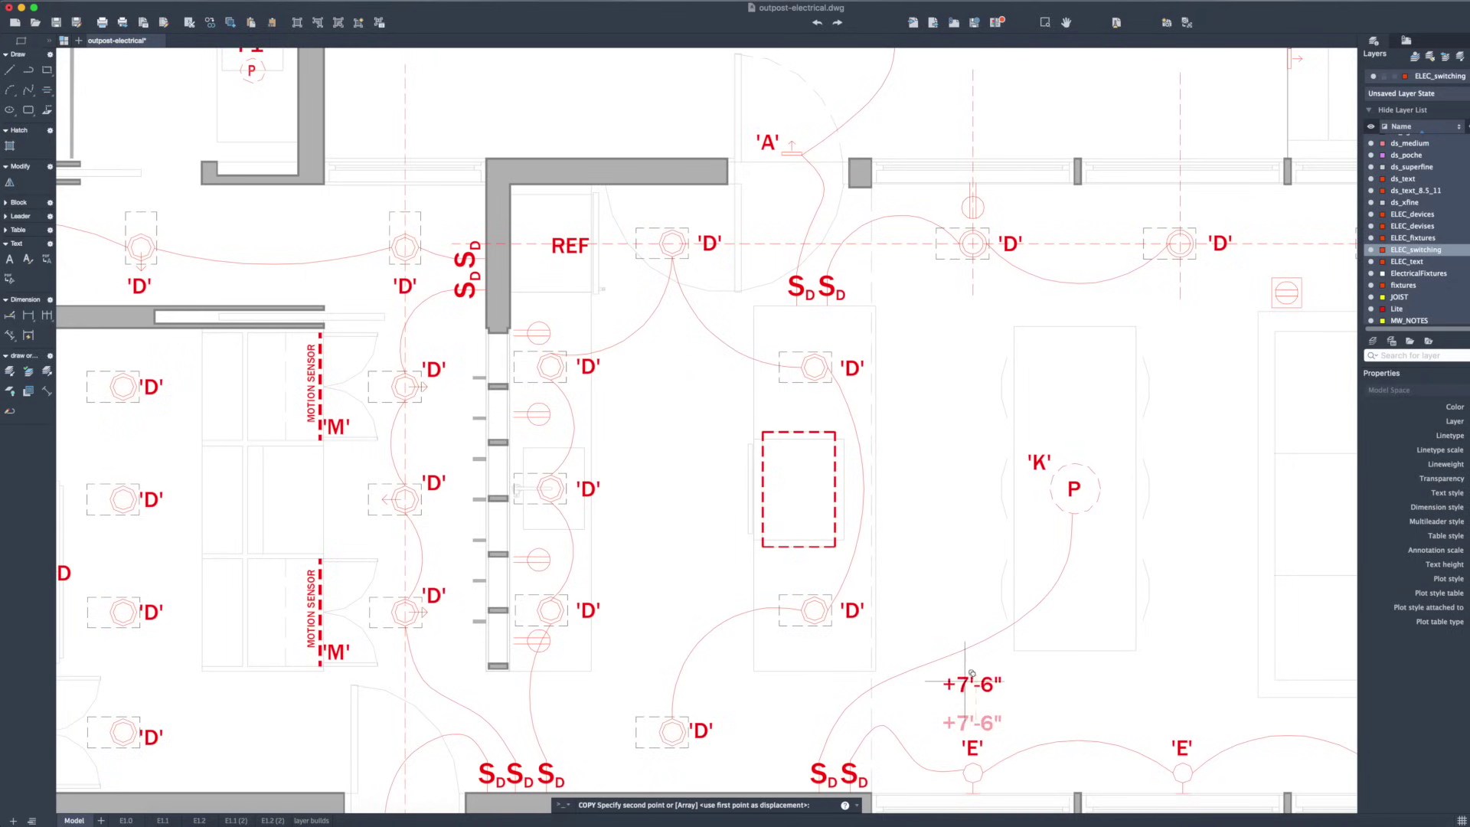
{"action": "key", "text": "F8"}
{"action": "scroll", "coordinate": [529, 312], "scroll_direction": "up", "scroll_amount": 3}
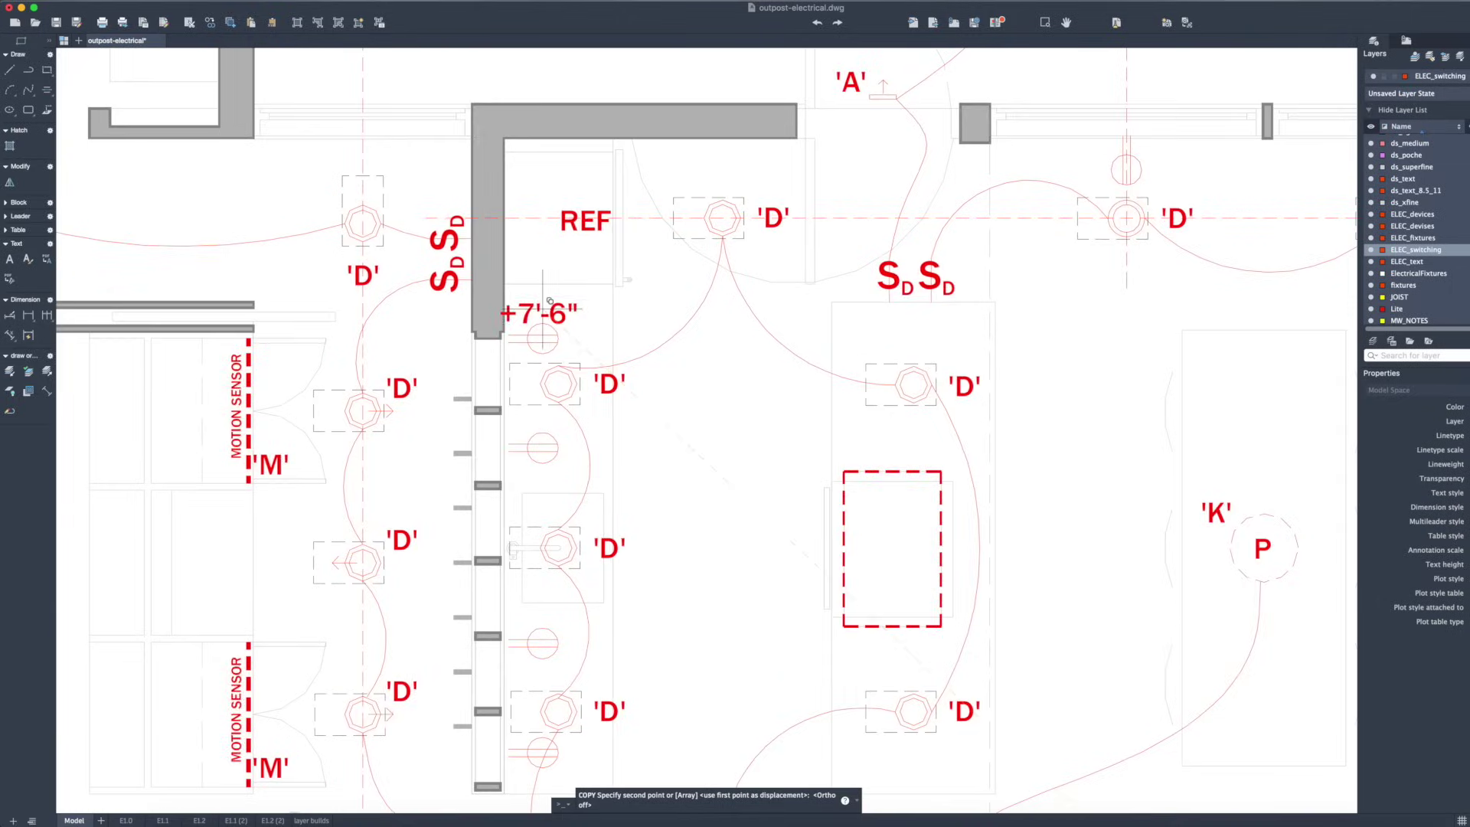
{"action": "left_click", "coordinate": [542, 303]}
{"action": "key", "text": "Return"}
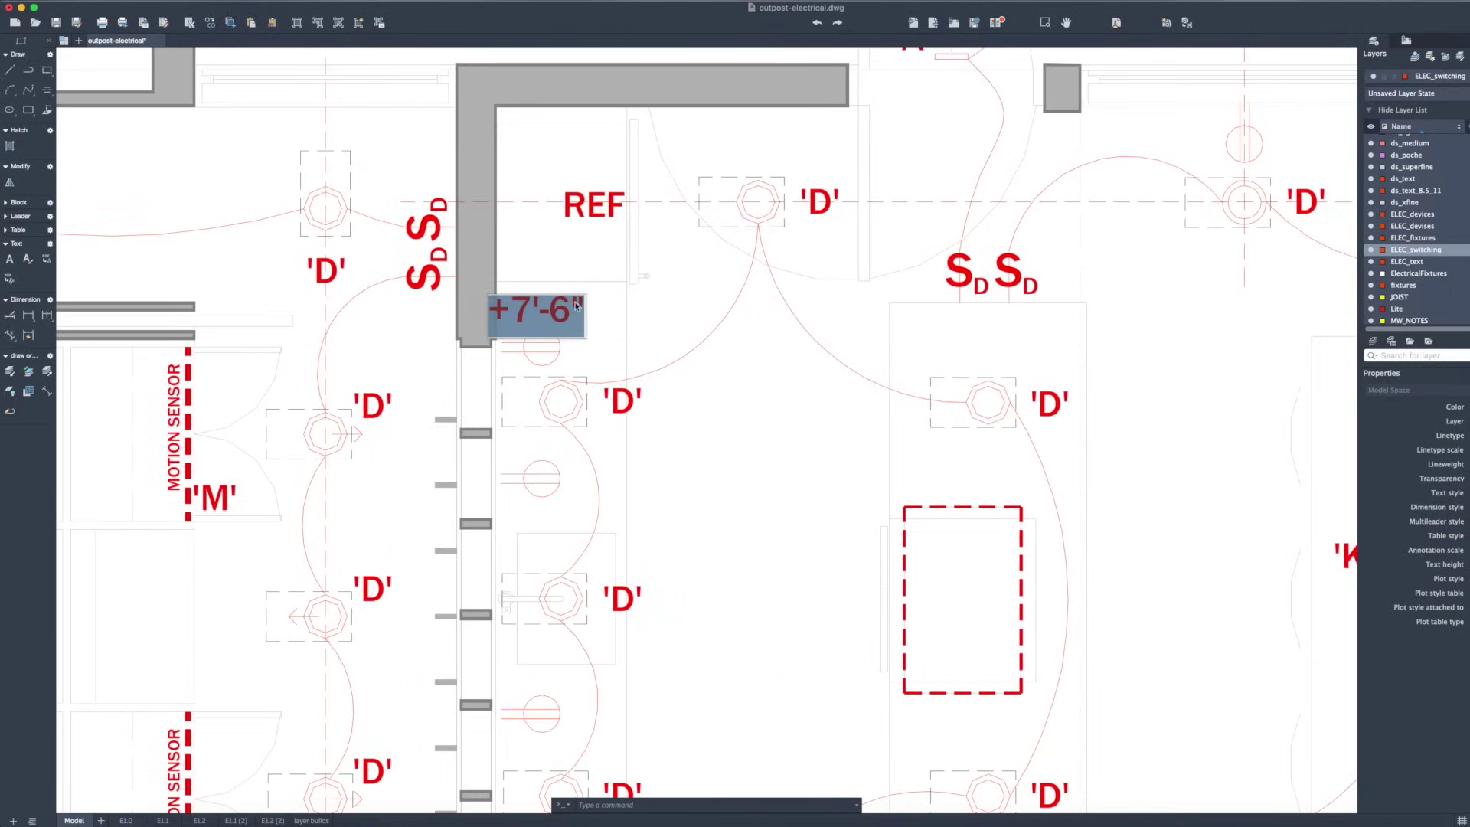
Change the copied height note above the uppermost counter outlet to 39".
{"action": "type", "text": "39\""}
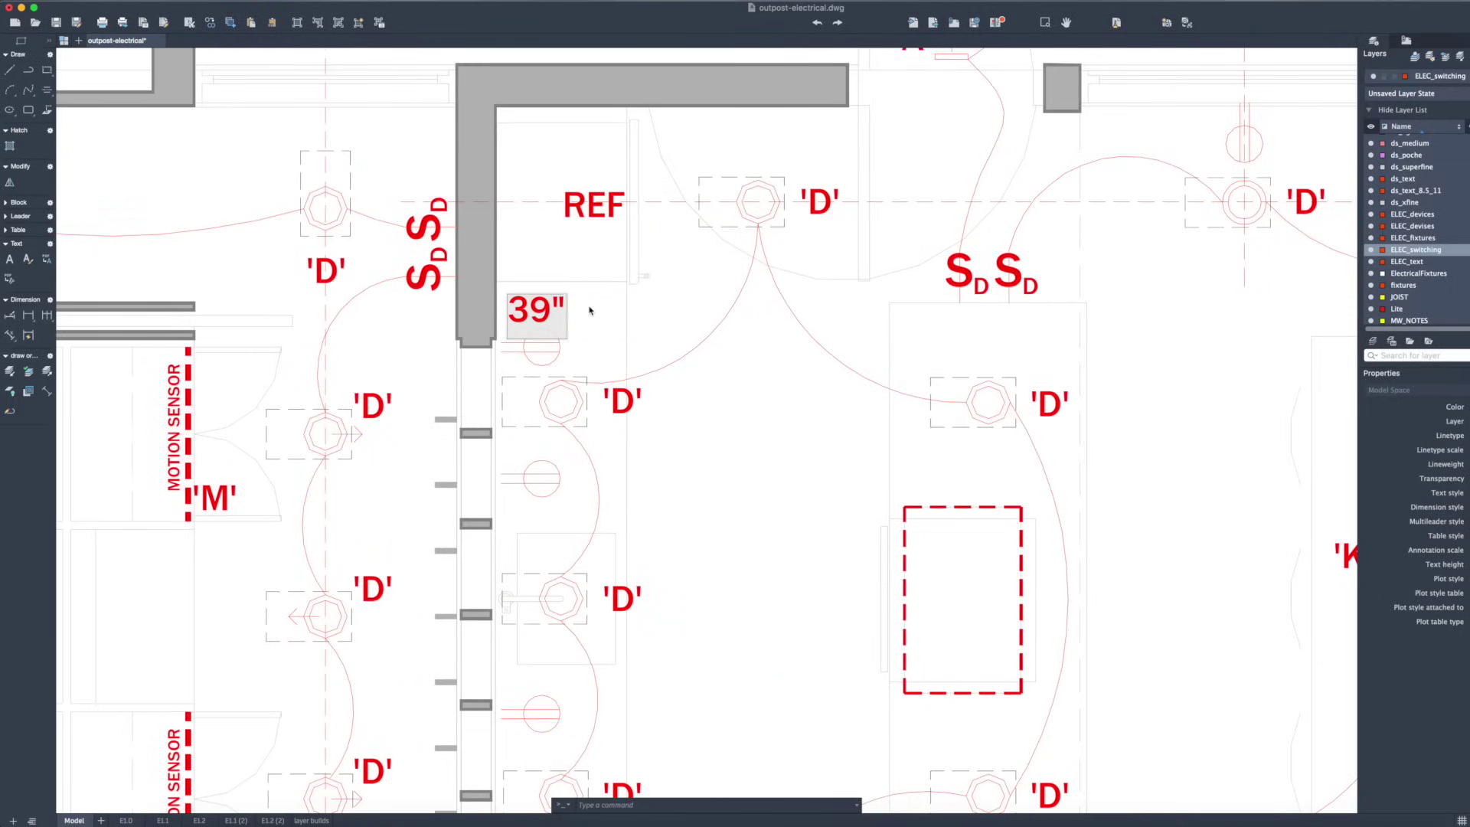
{"action": "left_click", "coordinate": [698, 322]}
{"action": "left_click", "coordinate": [536, 309]}
{"action": "key", "text": "Escape"}
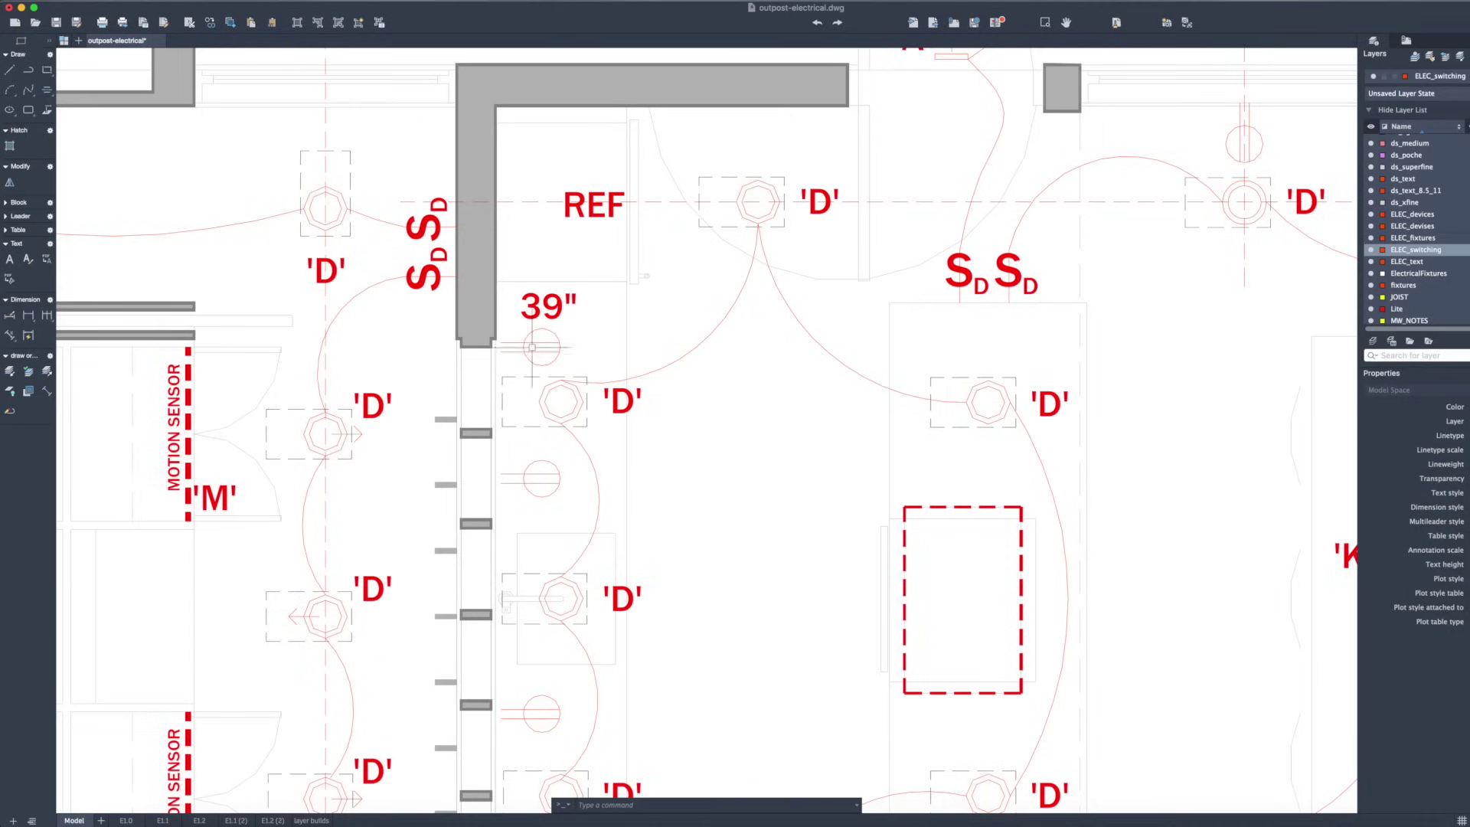
{"action": "scroll", "coordinate": [588, 378], "scroll_direction": "down", "scroll_amount": 2}
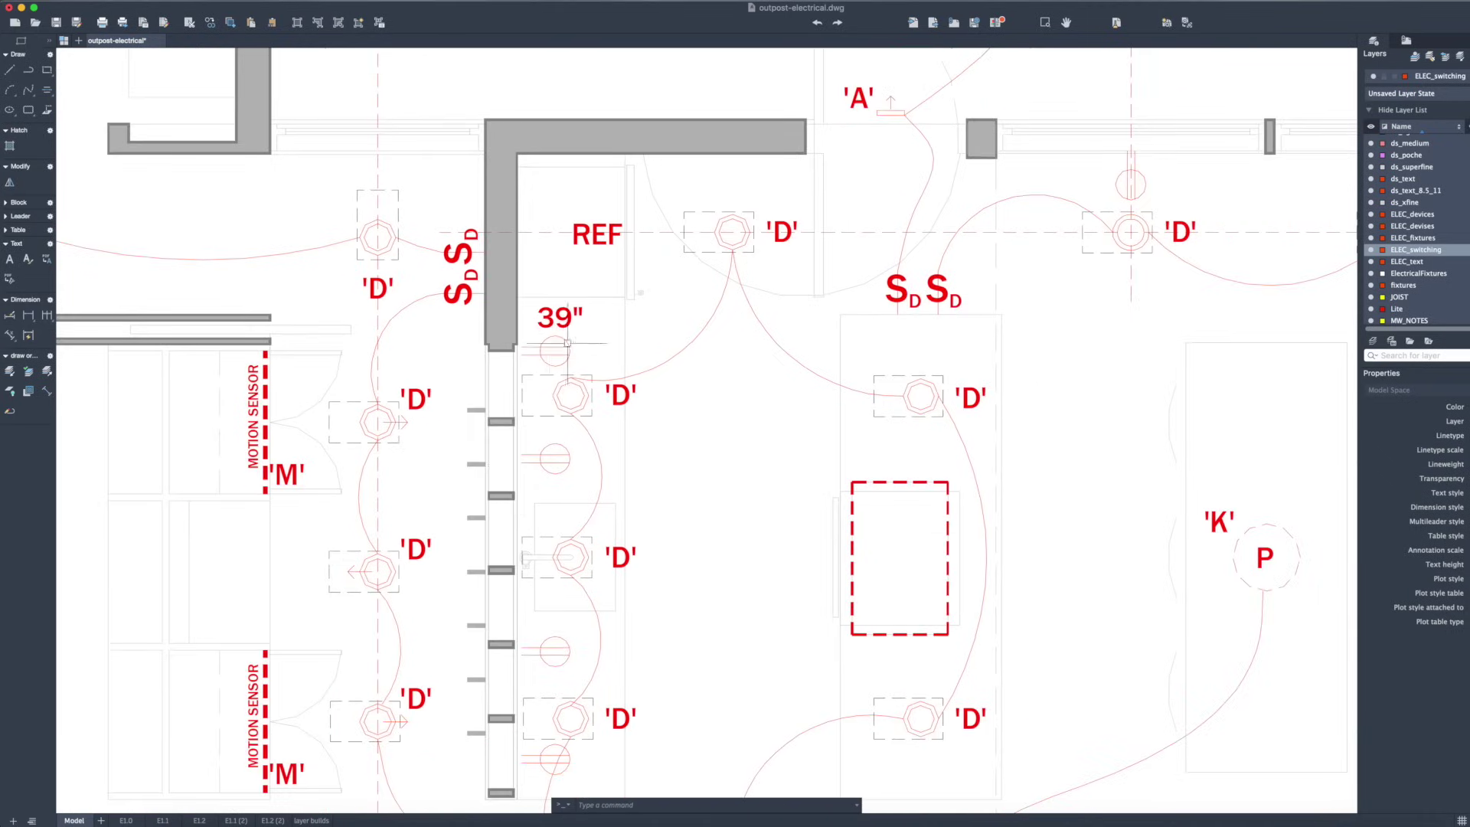
{"action": "scroll", "coordinate": [520, 411], "scroll_direction": "down", "scroll_amount": 6}
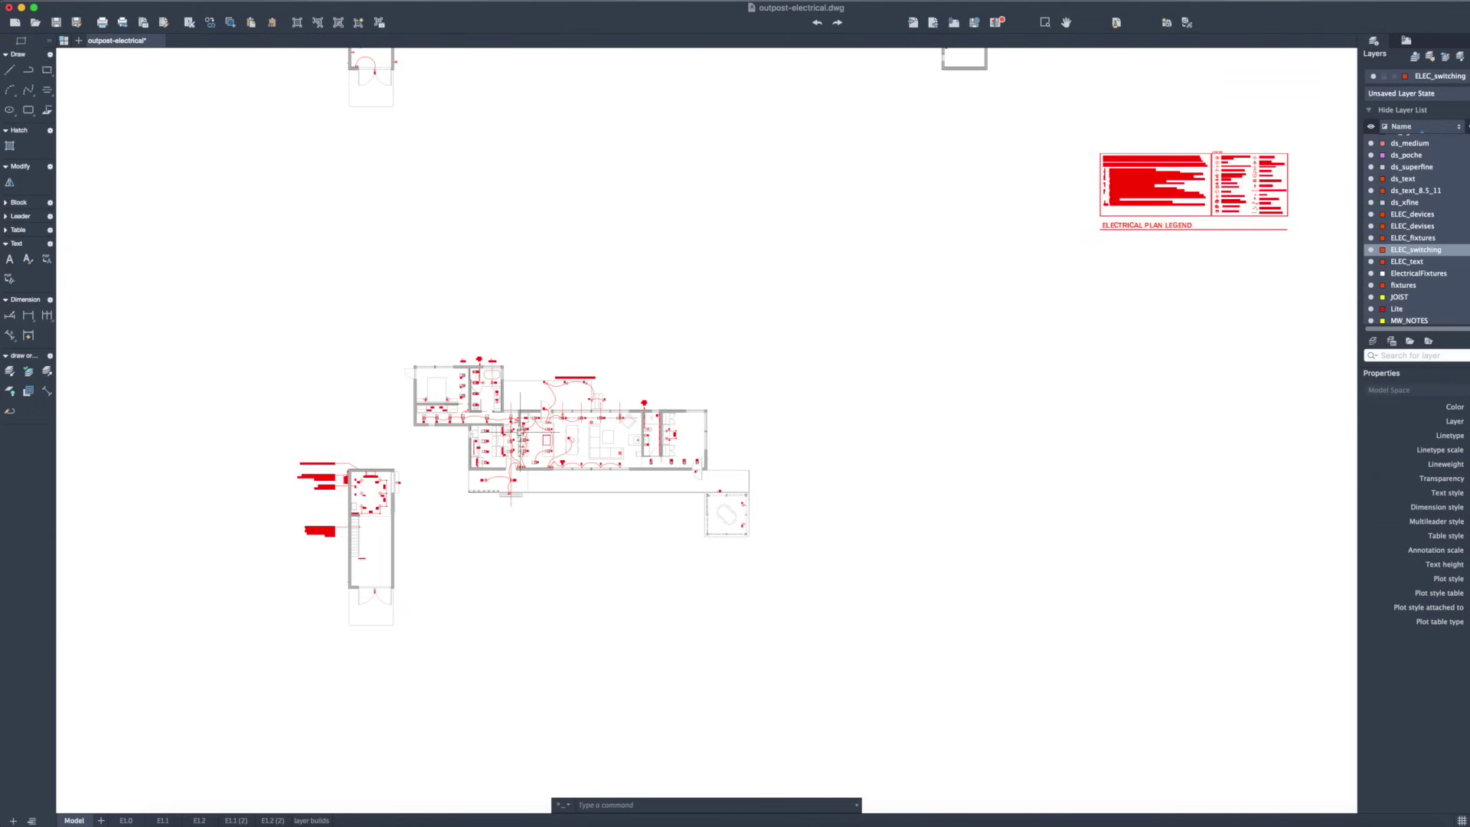
Review the electrical plan legend's mounting-height notes for receptacles, above-counter outlets and switches.
{"action": "scroll", "coordinate": [989, 261], "scroll_direction": "up", "scroll_amount": 2}
{"action": "scroll", "coordinate": [979, 238], "scroll_direction": "up", "scroll_amount": 5}
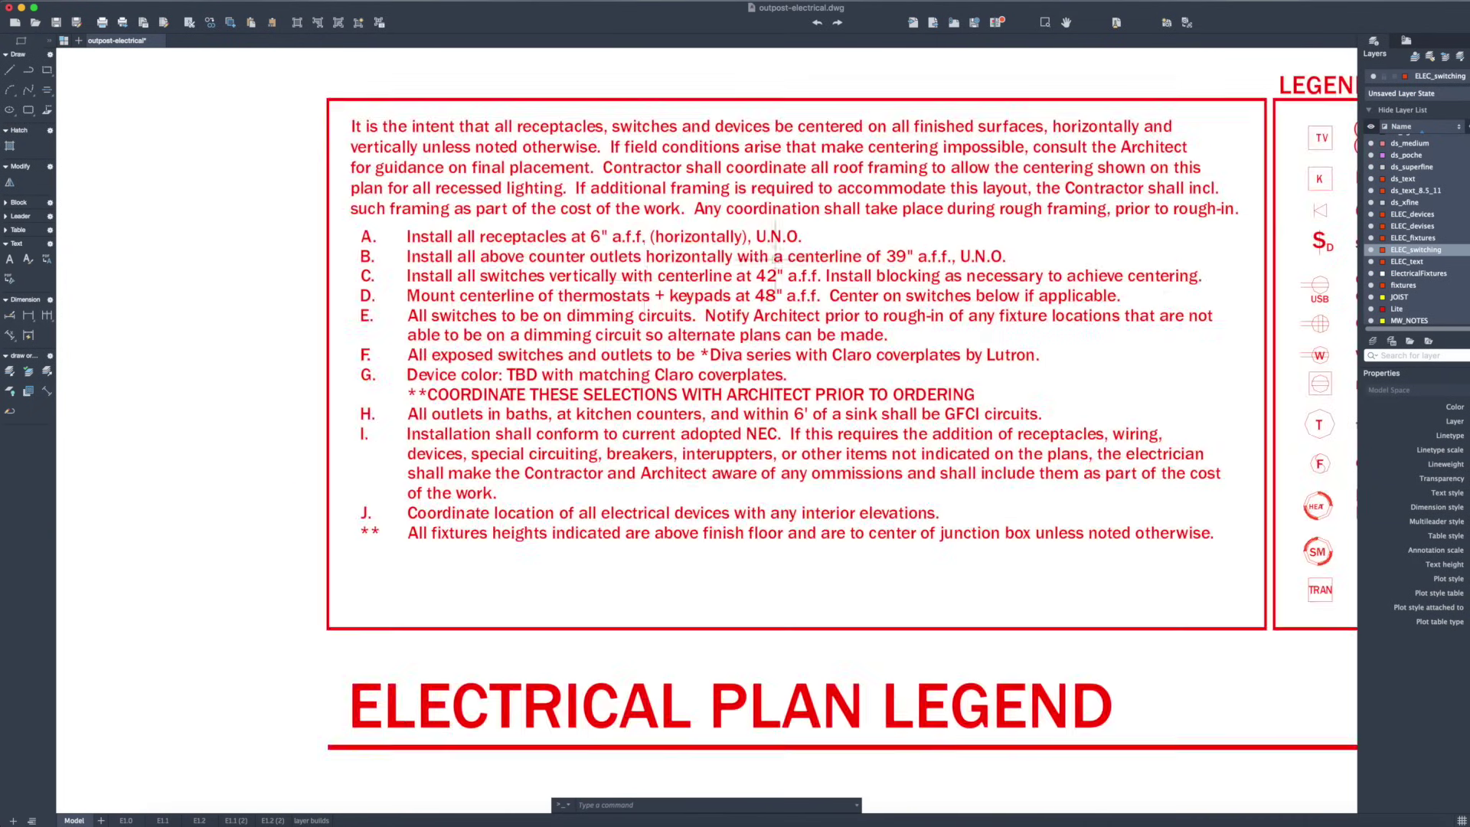
{"action": "left_click", "coordinate": [554, 242]}
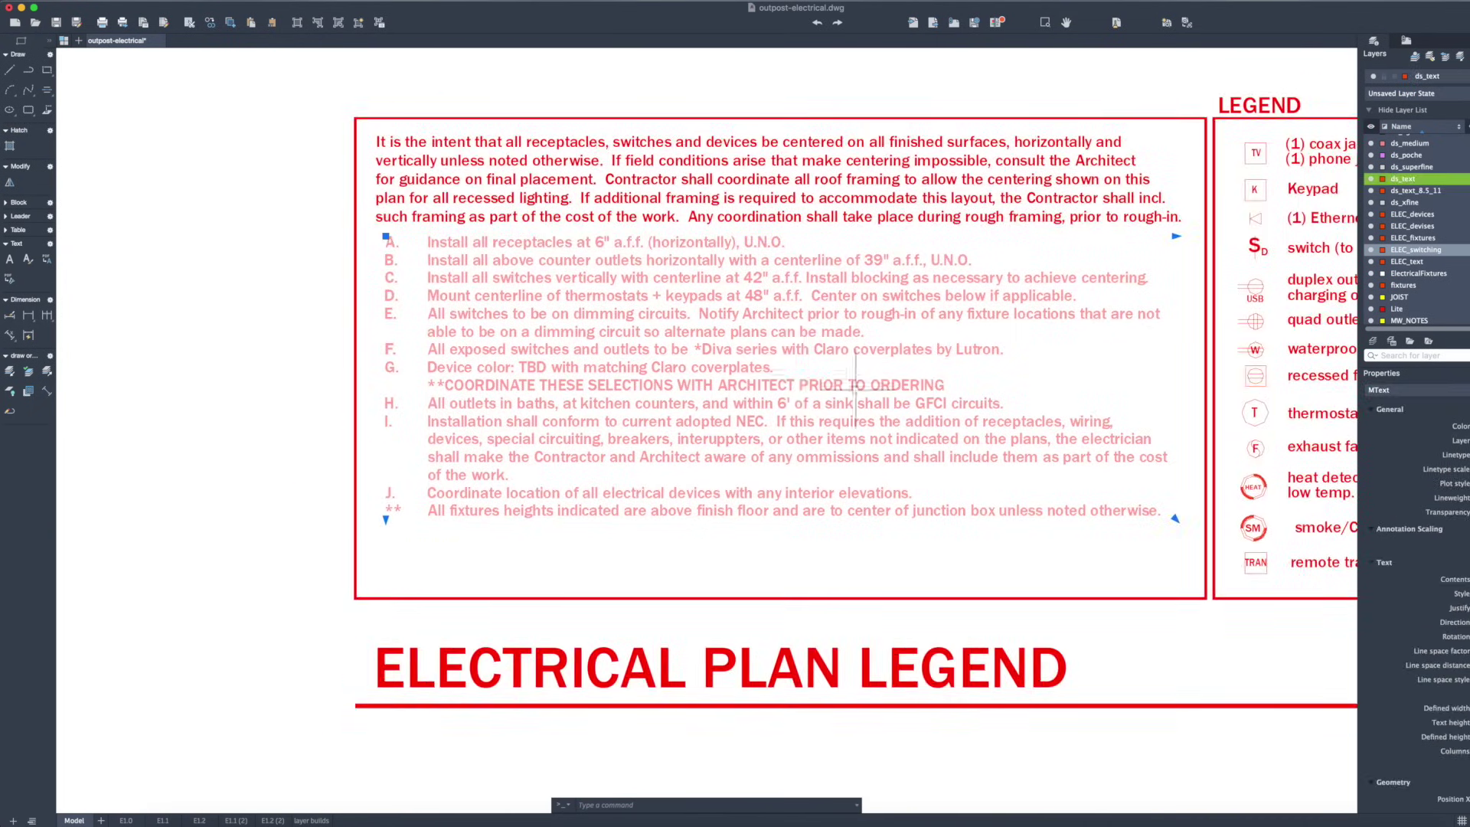
{"action": "key", "text": "Escape"}
{"action": "left_click", "coordinate": [763, 241]}
{"action": "double_click", "coordinate": [773, 243]}
{"action": "key", "text": "Escape"}
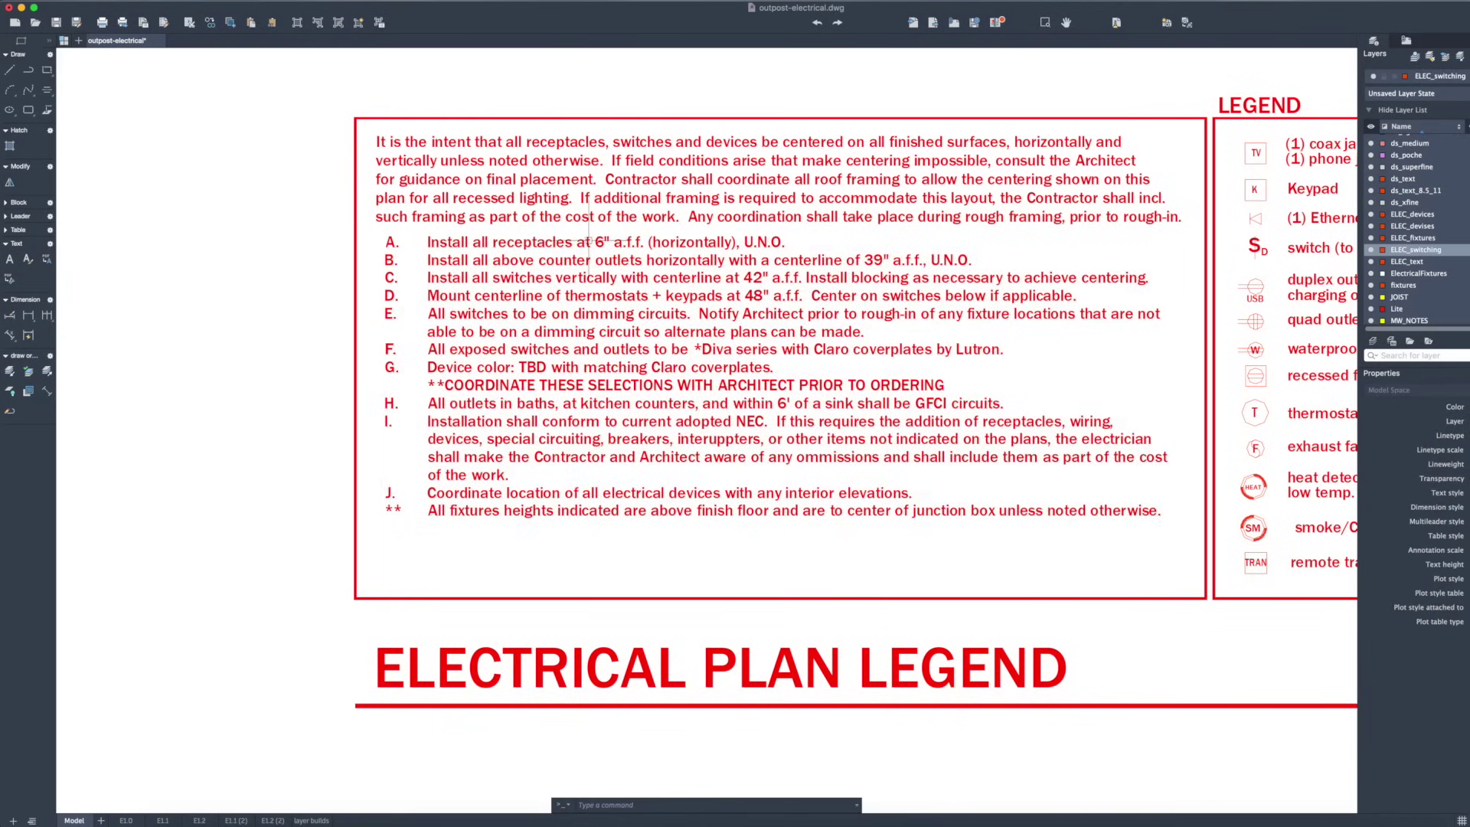
{"action": "left_click", "coordinate": [766, 242]}
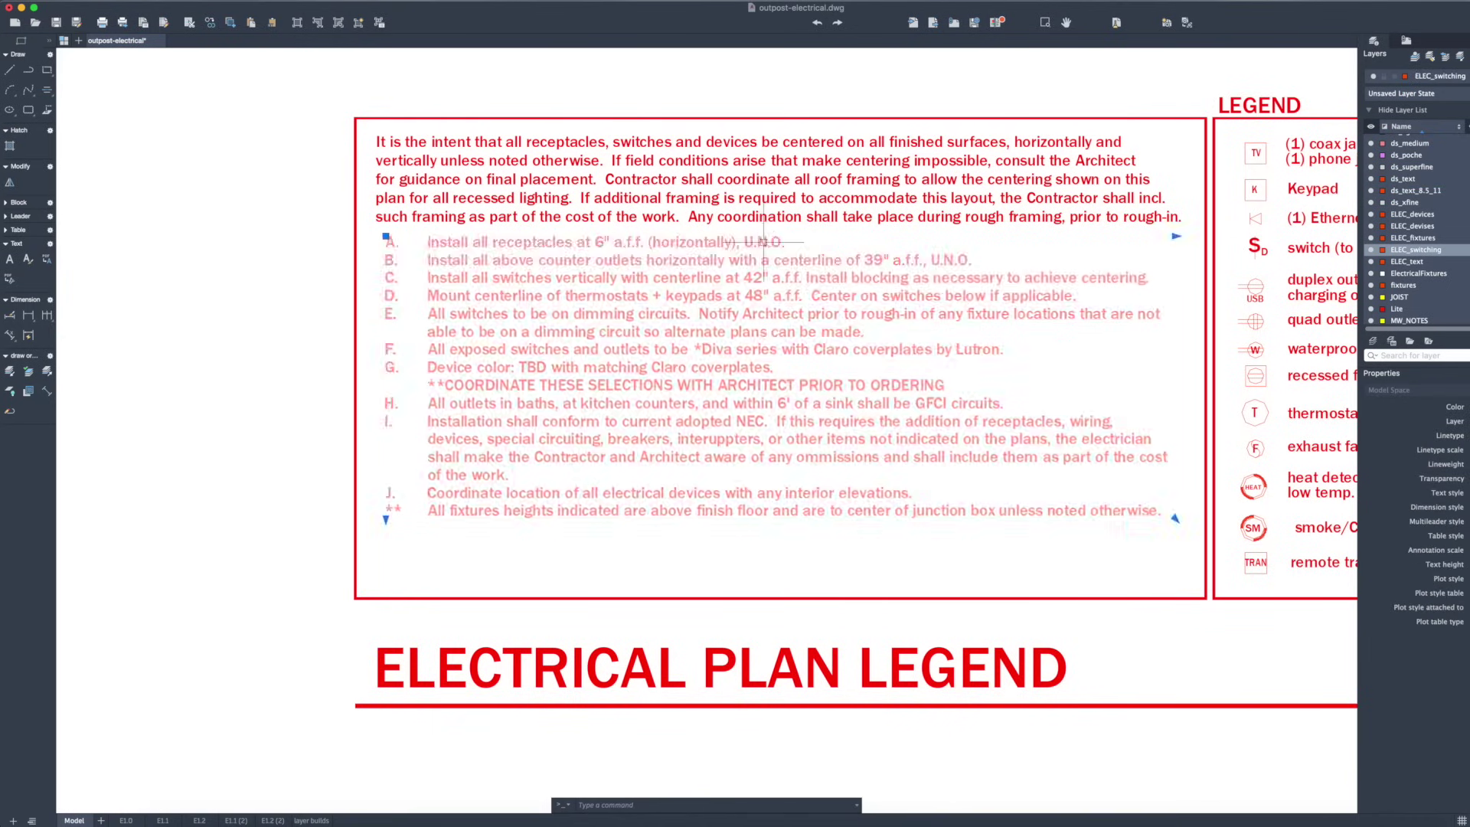
{"action": "double_click", "coordinate": [773, 243]}
{"action": "key", "text": "Escape"}
{"action": "key", "text": "Escape"}
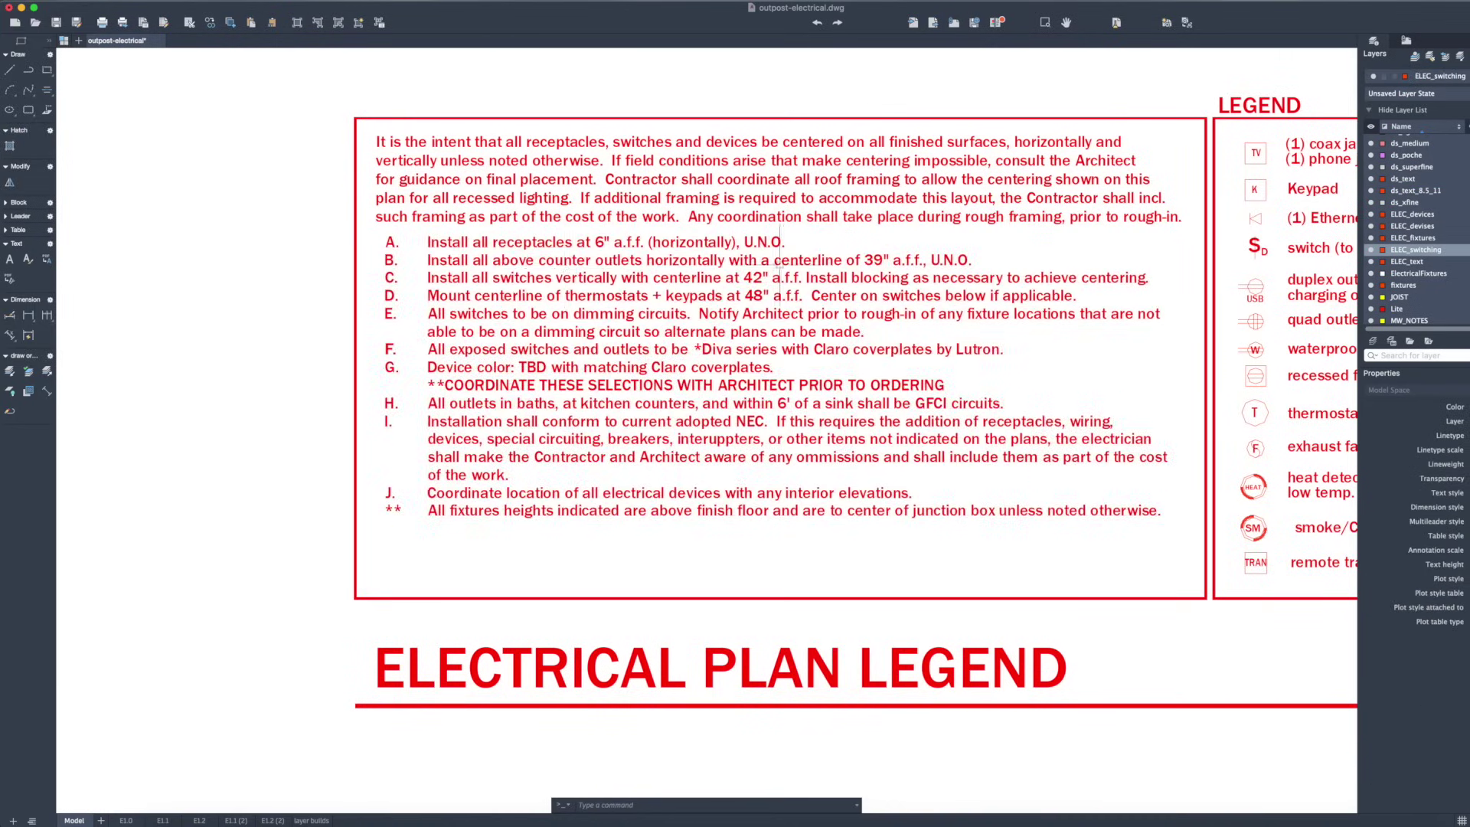
{"action": "left_click", "coordinate": [531, 260]}
{"action": "key", "text": "Escape"}
{"action": "left_click", "coordinate": [746, 276]}
{"action": "key", "text": "Escape"}
Examine the kitchen and living area plan, the upper-level HRV and ceiling fan layouts, and the overall annotated electrical plan.
{"action": "scroll", "coordinate": [770, 281], "scroll_direction": "down", "scroll_amount": 5}
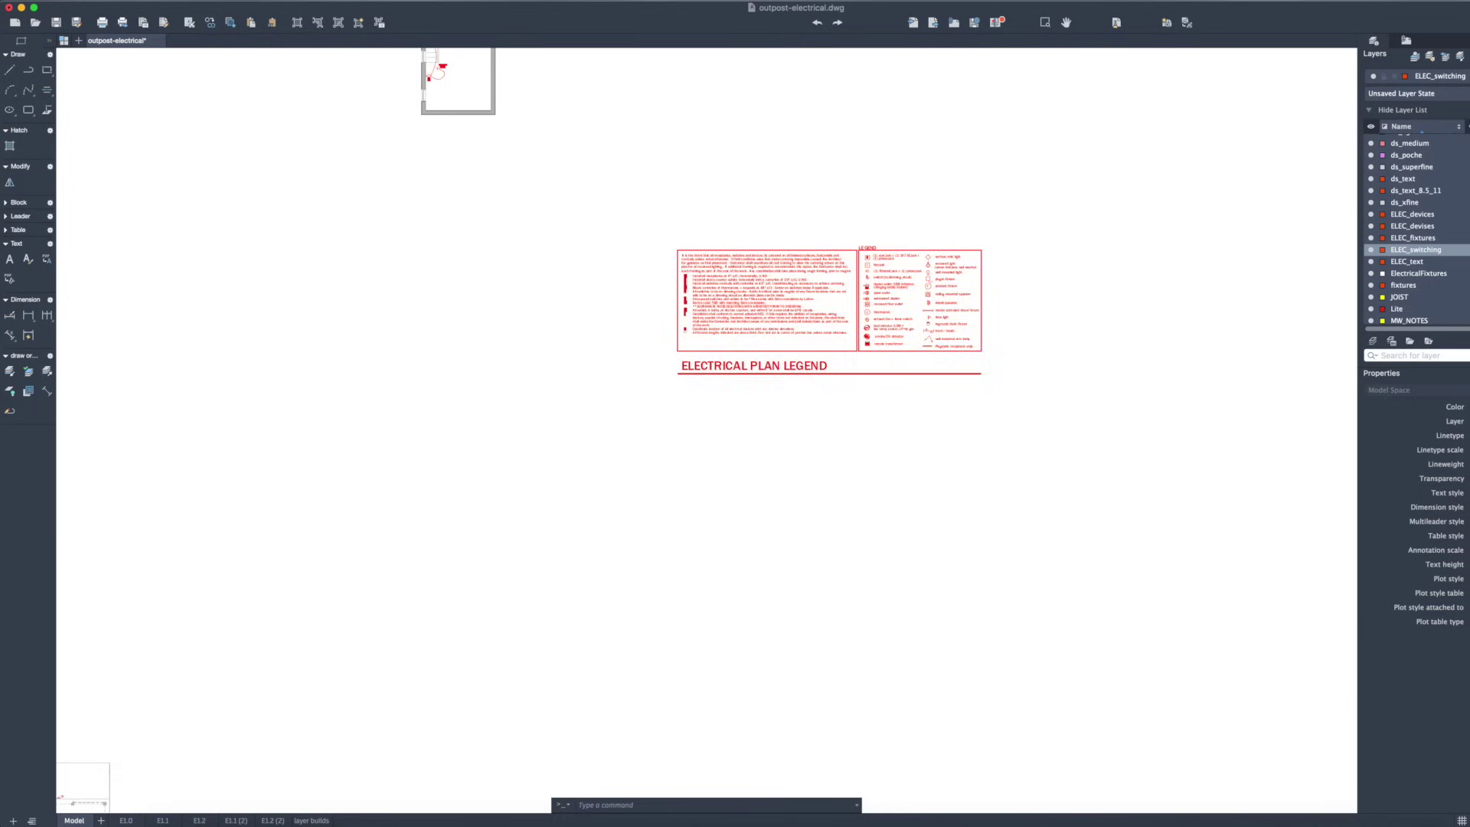
{"action": "scroll", "coordinate": [793, 343], "scroll_direction": "down", "scroll_amount": 5}
{"action": "scroll", "coordinate": [558, 476], "scroll_direction": "up", "scroll_amount": 5}
{"action": "scroll", "coordinate": [485, 437], "scroll_direction": "up", "scroll_amount": 5}
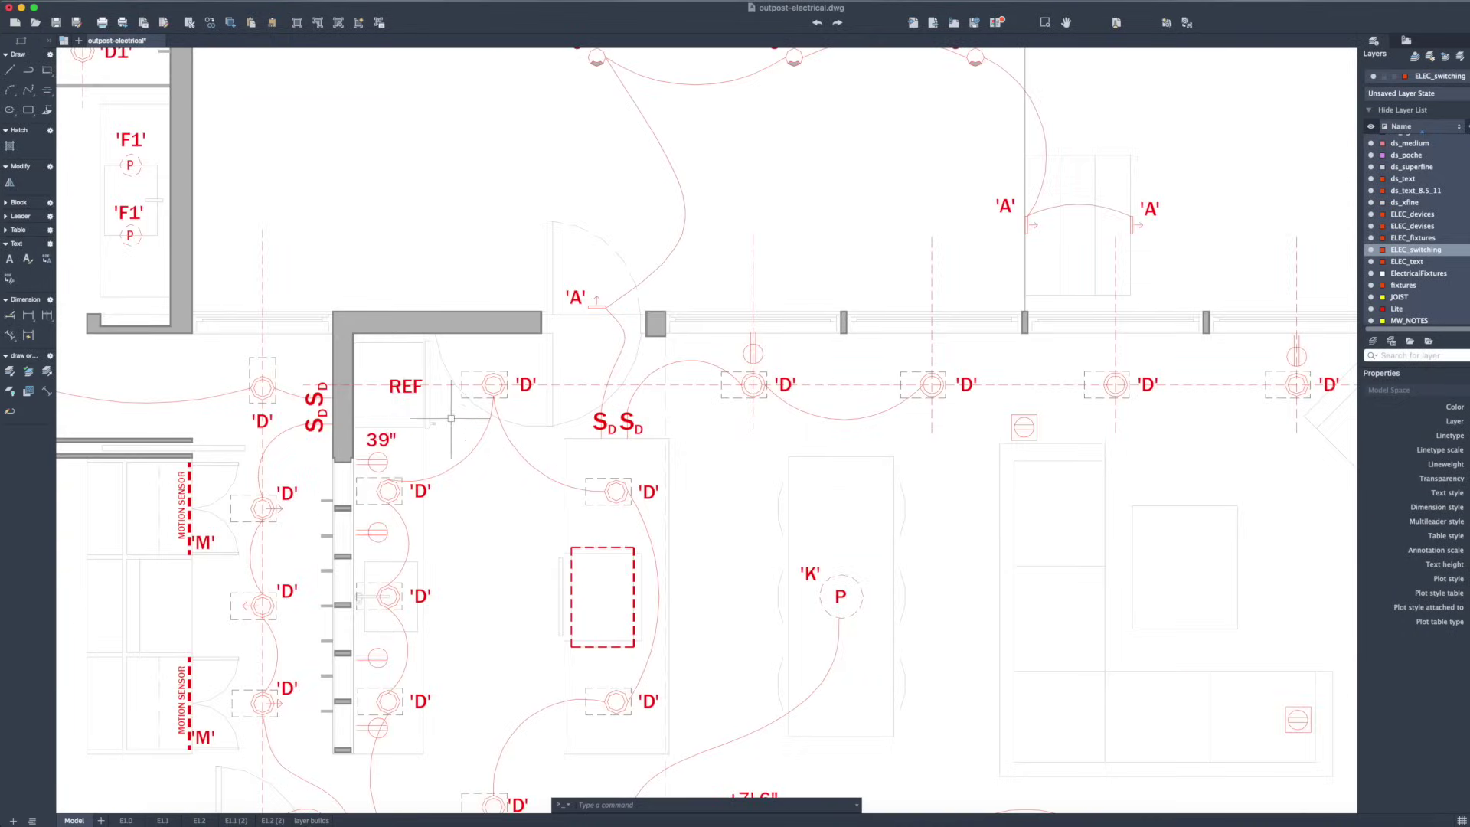
{"action": "scroll", "coordinate": [442, 419], "scroll_direction": "down", "scroll_amount": 3}
{"action": "scroll", "coordinate": [536, 514], "scroll_direction": "up", "scroll_amount": 3}
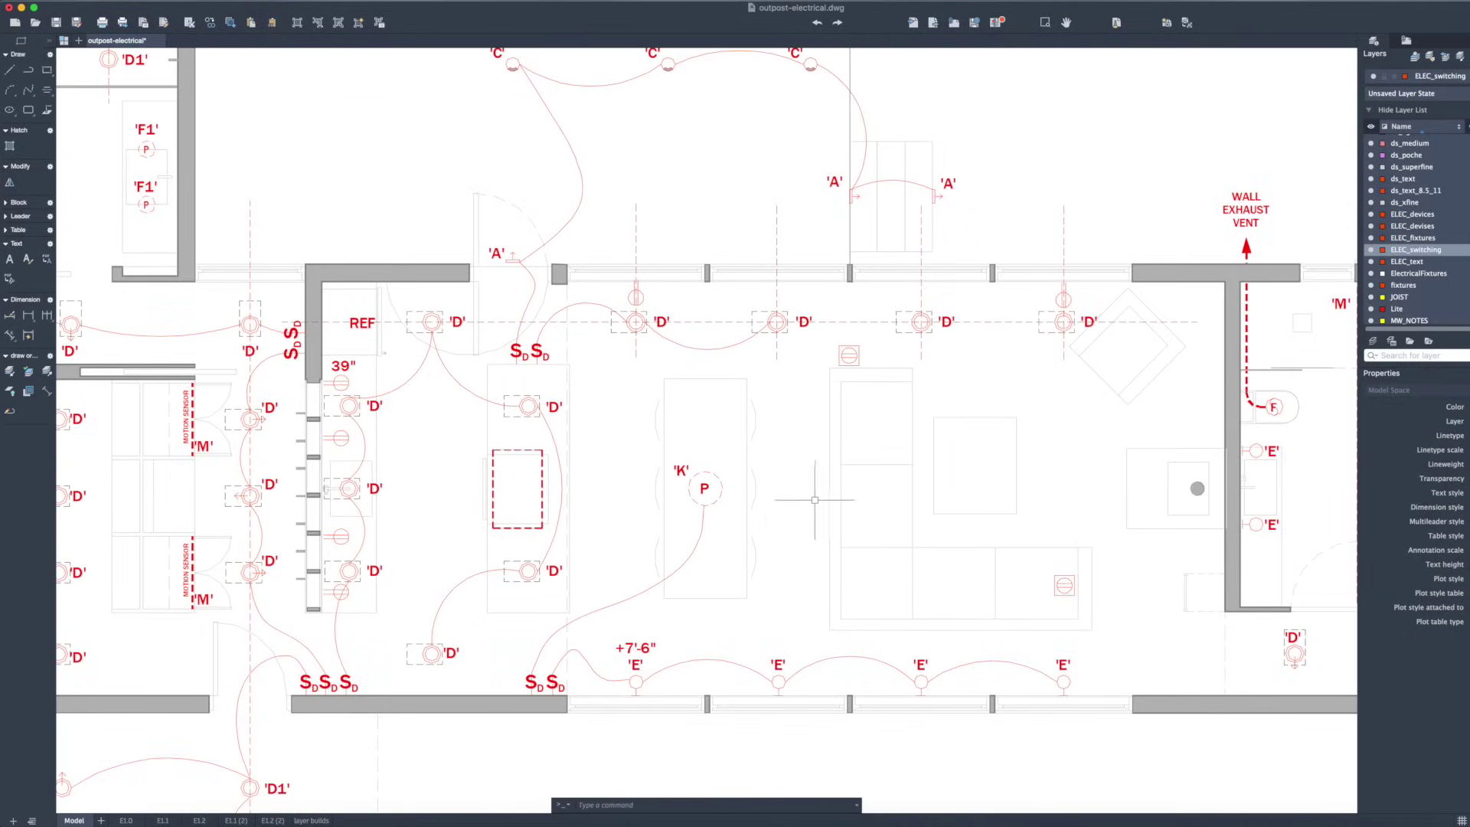
{"action": "scroll", "coordinate": [766, 574], "scroll_direction": "down", "scroll_amount": 1}
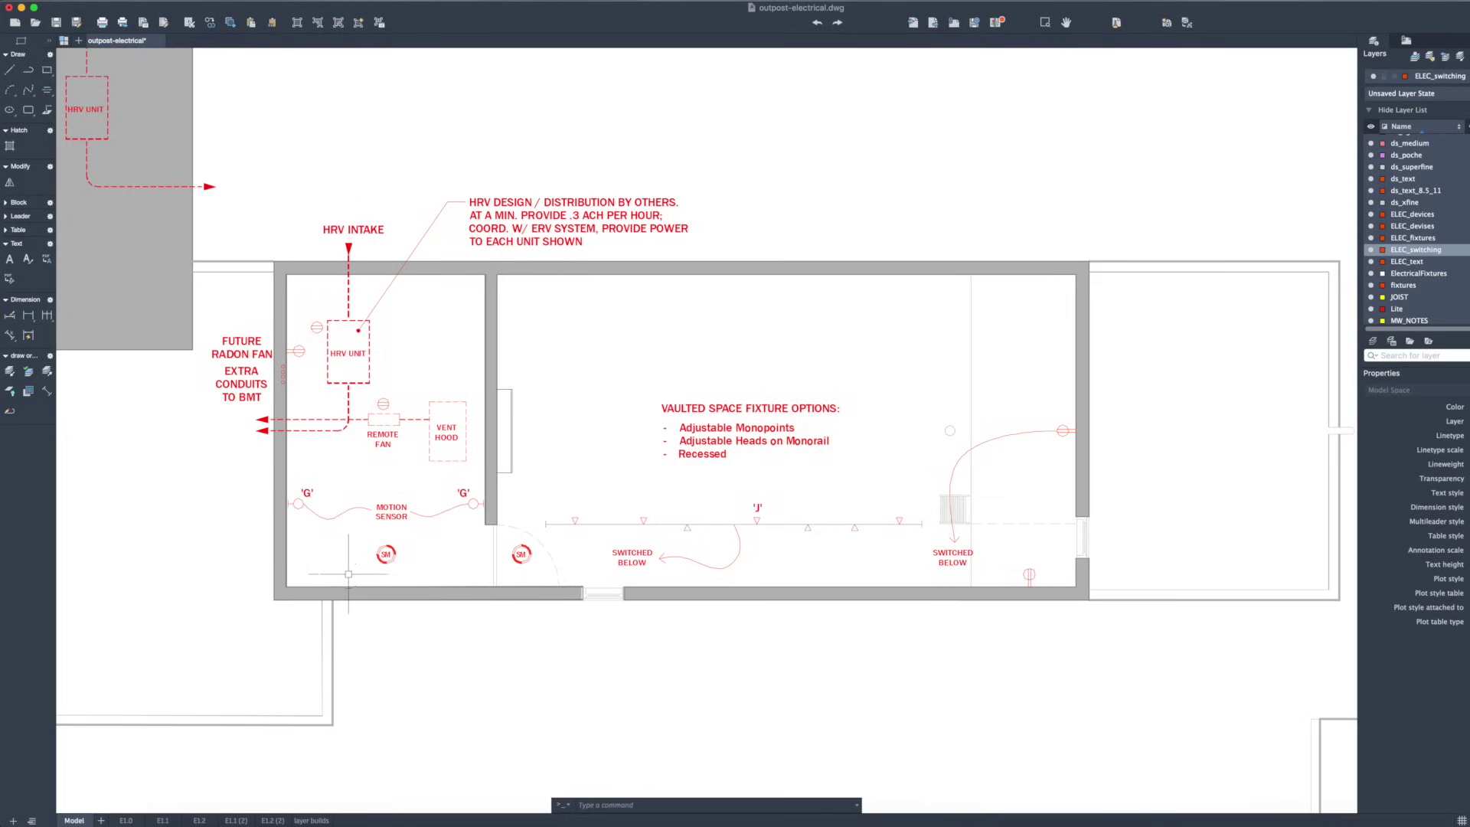
{"action": "key", "text": "Escape"}
{"action": "scroll", "coordinate": [561, 532], "scroll_direction": "down", "scroll_amount": 10}
{"action": "scroll", "coordinate": [443, 381], "scroll_direction": "up", "scroll_amount": 5}
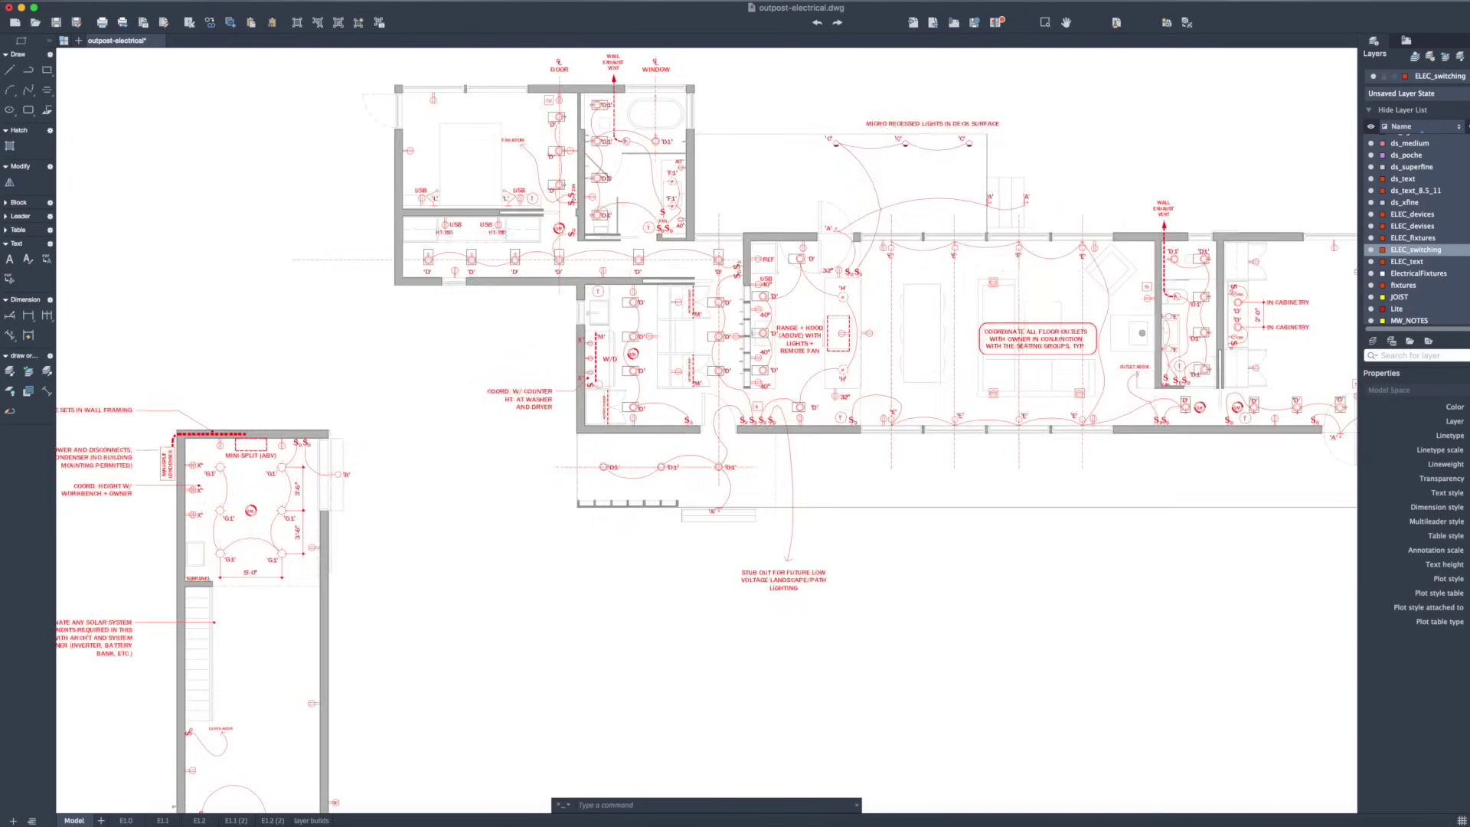
{"action": "left_click", "coordinate": [1054, 337]}
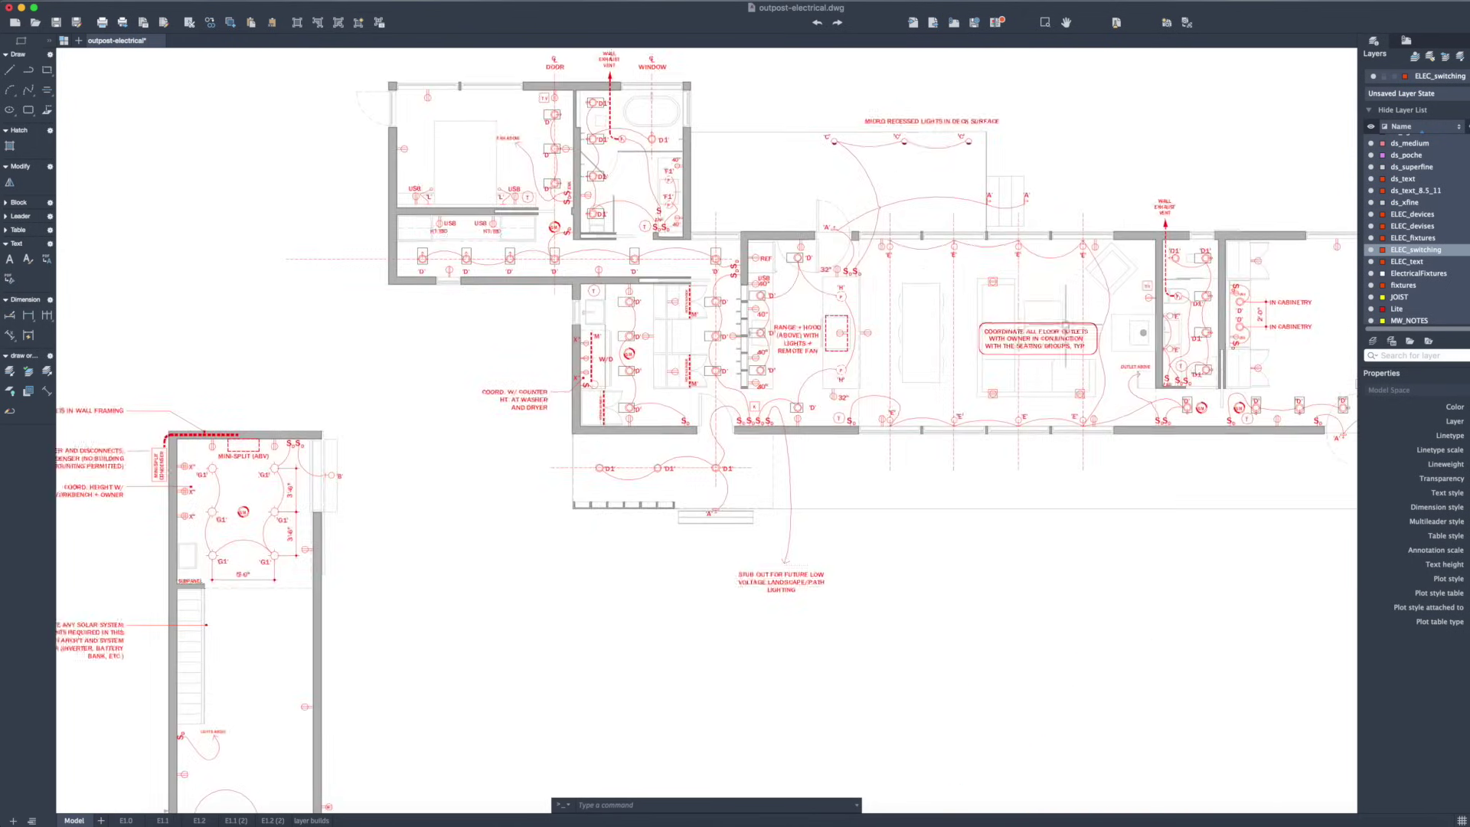
{"action": "scroll", "coordinate": [1055, 336], "scroll_direction": "up", "scroll_amount": 3}
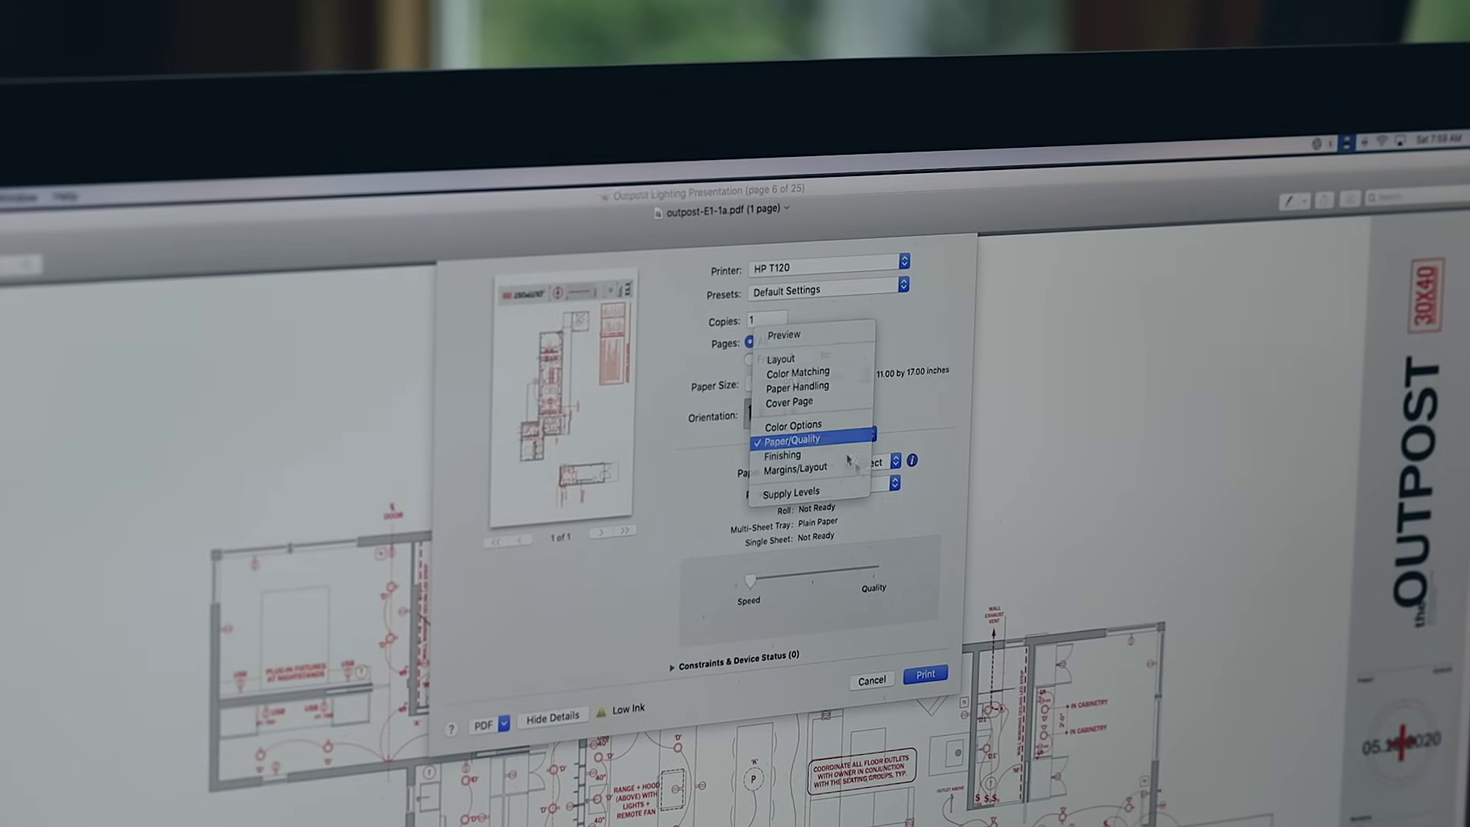
Print outpost-E1-1a.pdf with the paper type set to HP Natural Tracing Paper.
{"action": "left_click", "coordinate": [892, 483]}
{"action": "mouse_move", "coordinate": [867, 530]}
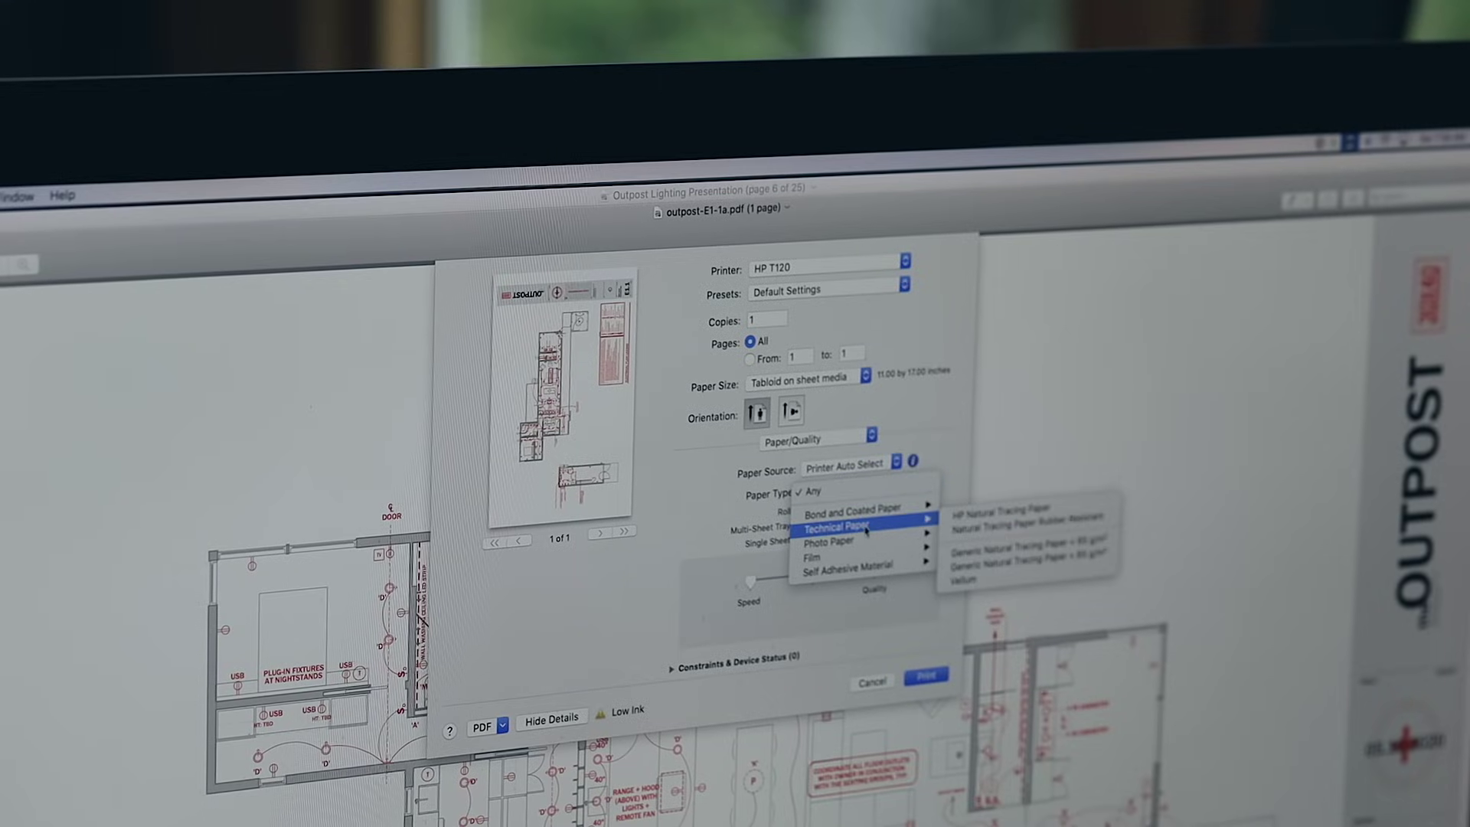
{"action": "left_click", "coordinate": [981, 508]}
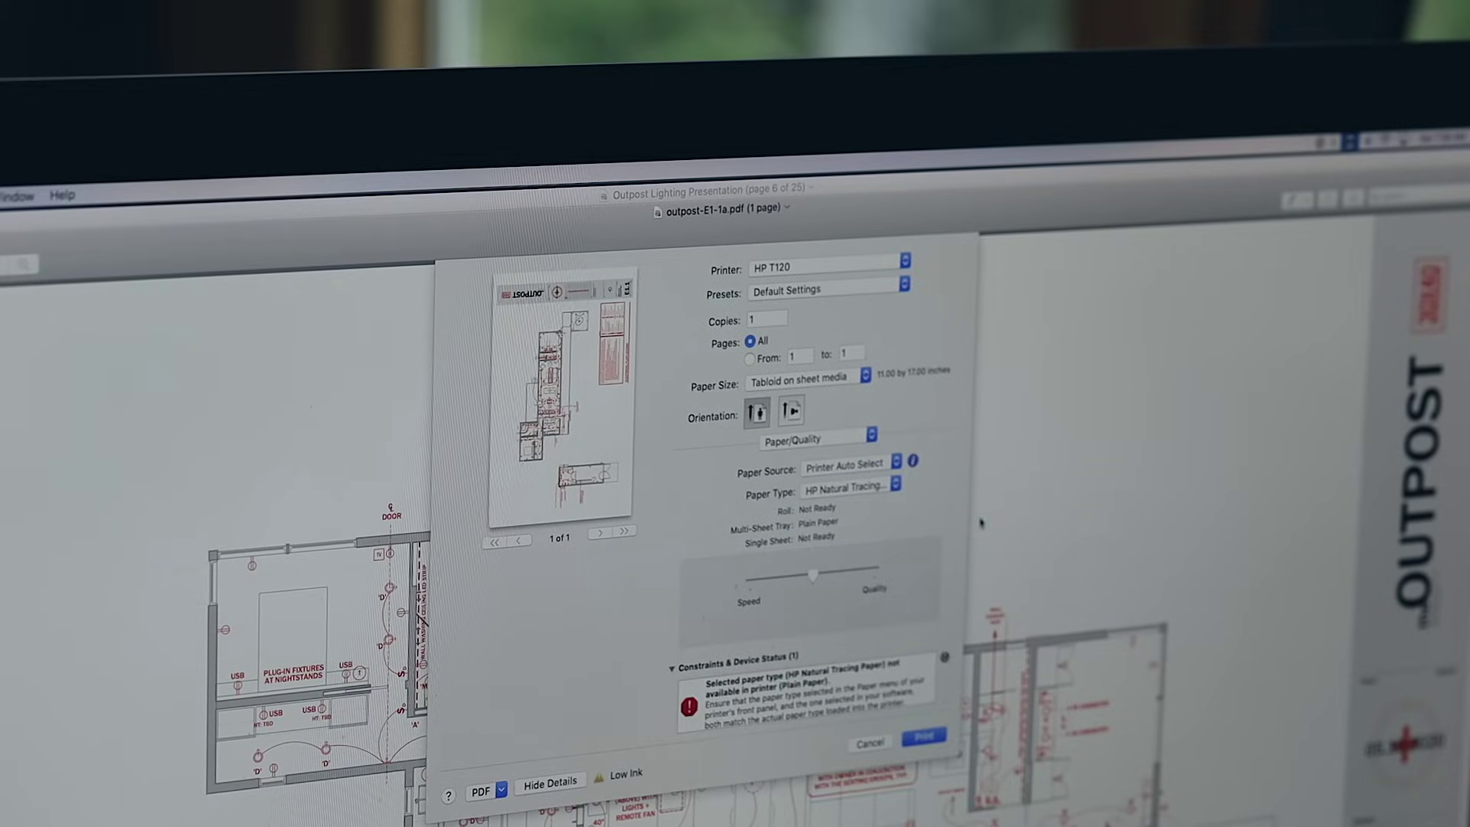
{"action": "left_click", "coordinate": [927, 737]}
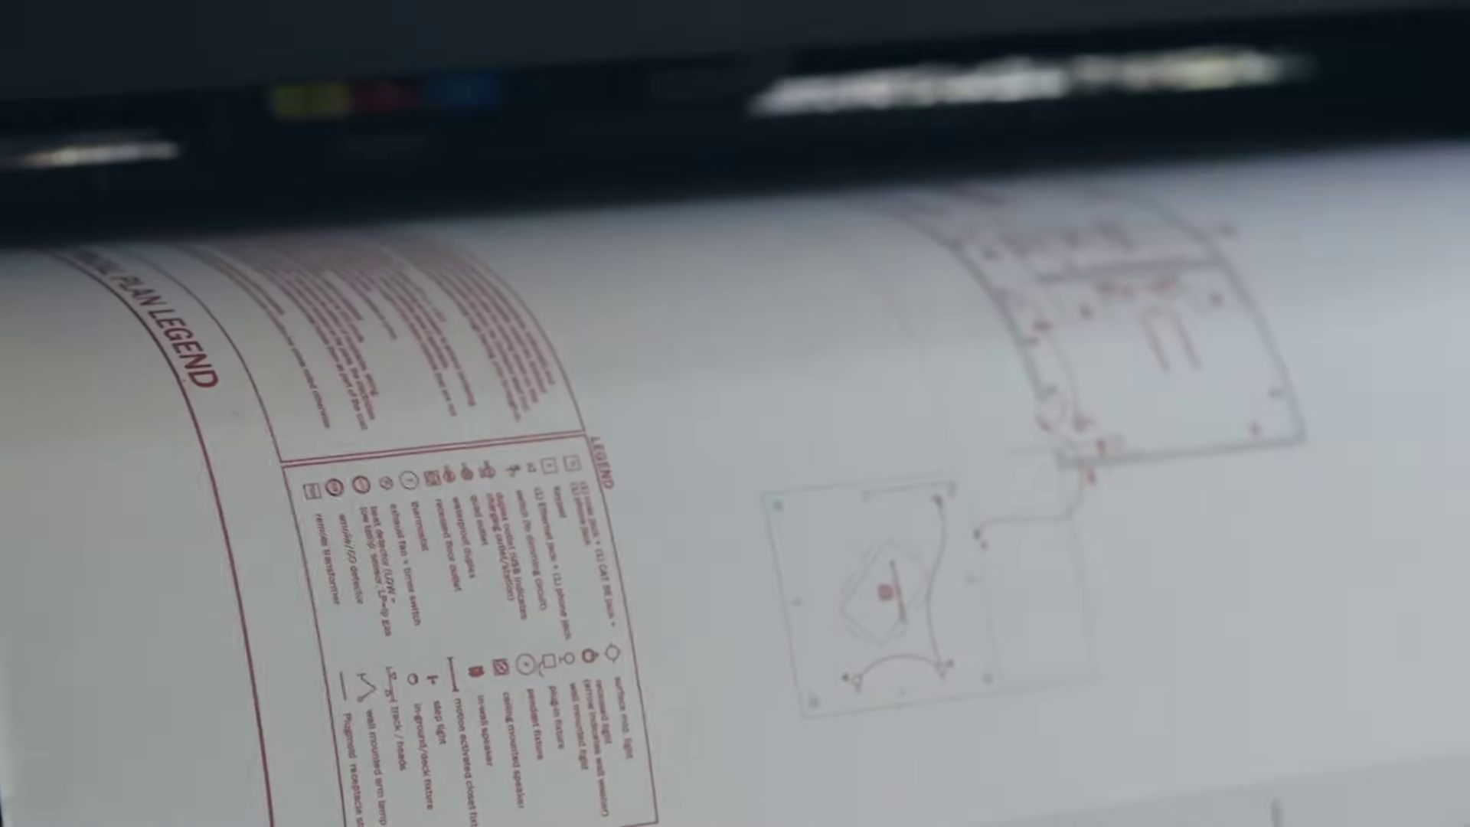